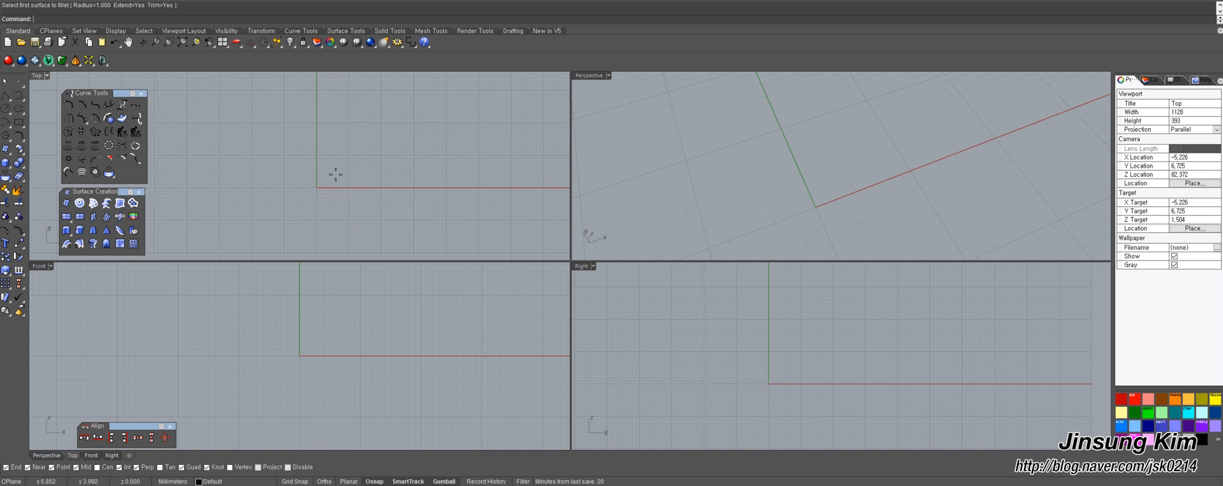
# Draw a straight 30 mm polyline from the origin along the positive Y axis in the Top view.
pyautogui.write('polyline')
pyautogui.press('Return')
pyautogui.write('0')
pyautogui.press('Return')
pyautogui.moveTo(355, 122); pyautogui.dragTo(418, 191, button='right')
pyautogui.rightClick(415, 174)
pyautogui.write('30')
pyautogui.press('Return')
pyautogui.rightClick(394, 213)
pyautogui.write('0')
pyautogui.press('Return')
pyautogui.write('30')
pyautogui.press('Return')
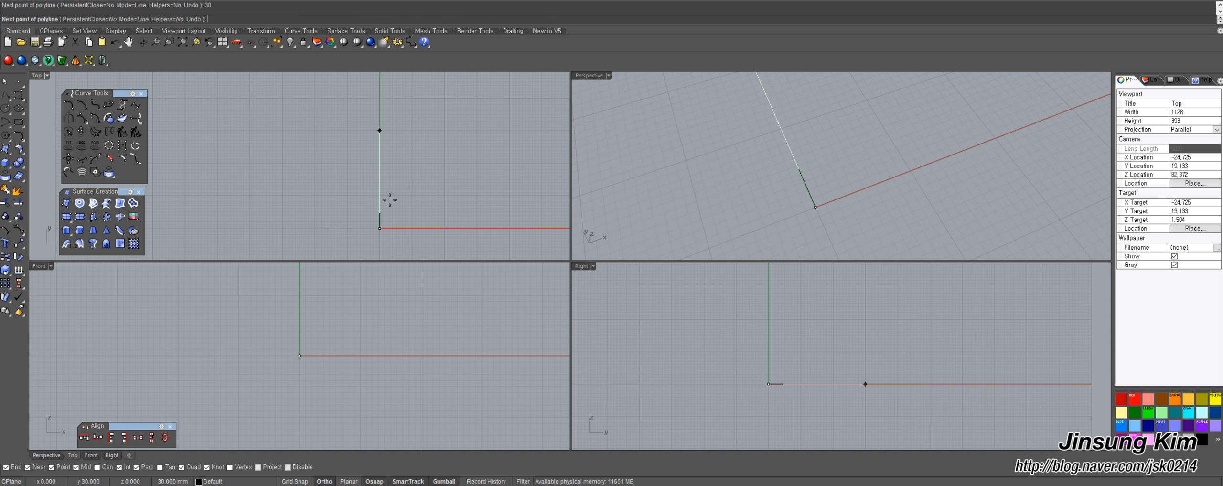
pyautogui.click(391, 197)
pyautogui.rightClick(437, 169)
# Move the line 10 mm along the positive Y axis, away from the origin.
pyautogui.moveTo(382, 196); pyautogui.dragTo(412, 215, button='right')
pyautogui.moveTo(436, 190); pyautogui.dragTo(376, 157)
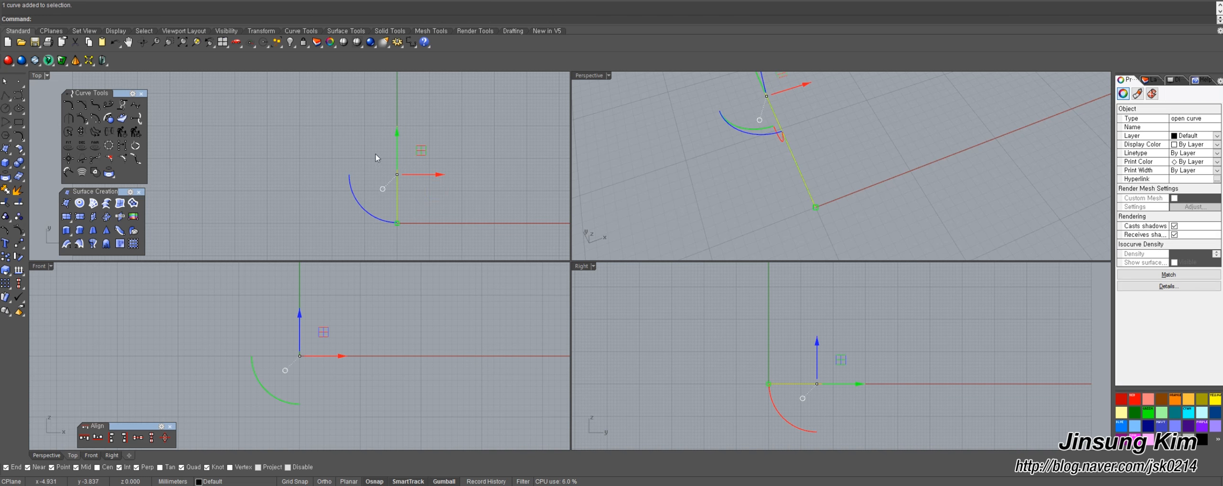
pyautogui.click(454, 201)
pyautogui.moveTo(447, 183); pyautogui.dragTo(380, 225)
pyautogui.moveTo(444, 238); pyautogui.dragTo(410, 205, button='right')
pyautogui.click(432, 224)
pyautogui.scroll(6, 382, 210)
pyautogui.moveTo(410, 201); pyautogui.dragTo(360, 224)
pyautogui.moveTo(400, 226); pyautogui.dragTo(398, 201, button='right')
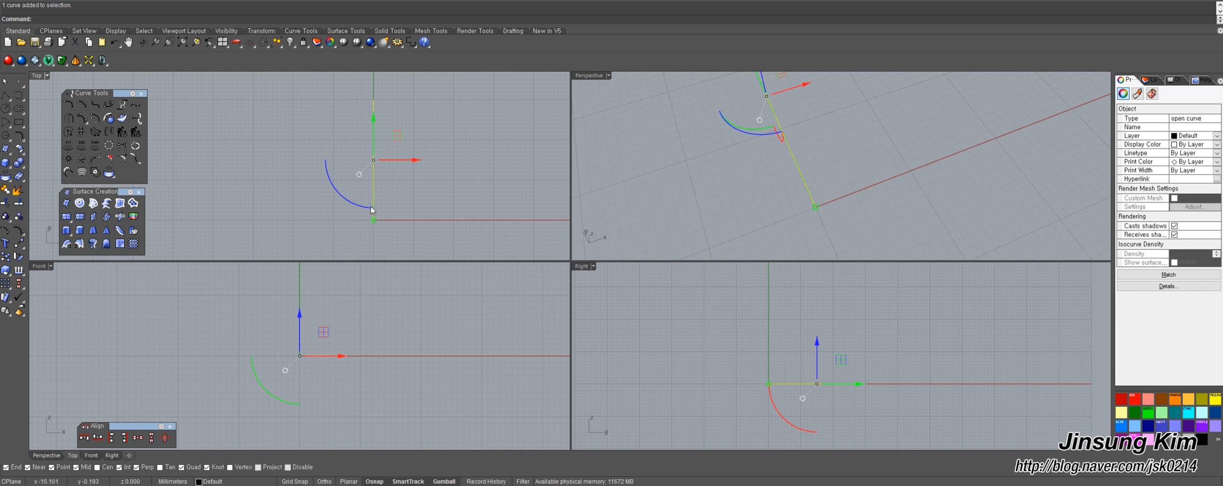
pyautogui.click(376, 123)
pyautogui.press('Return')
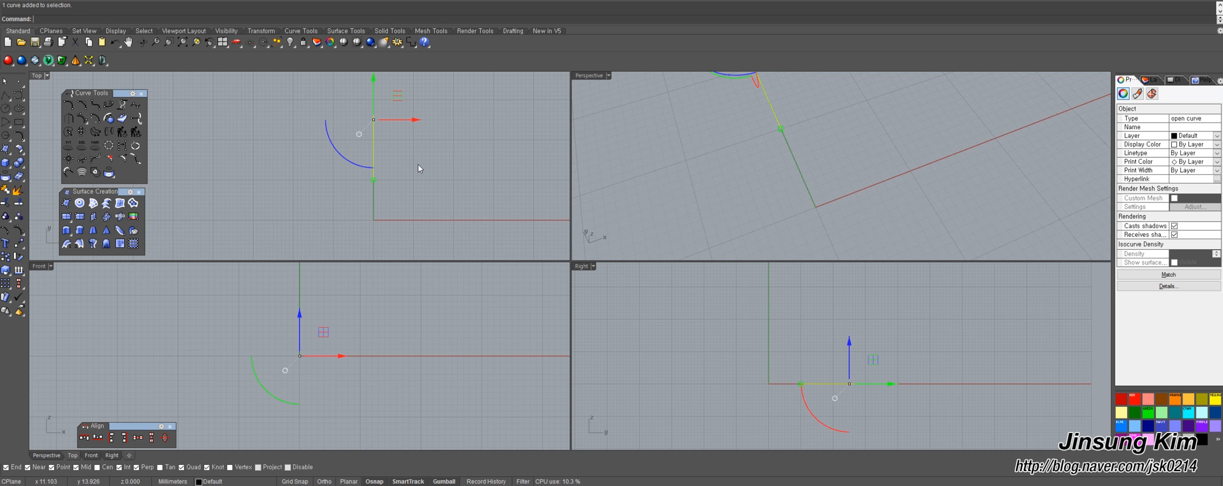
pyautogui.click(419, 164)
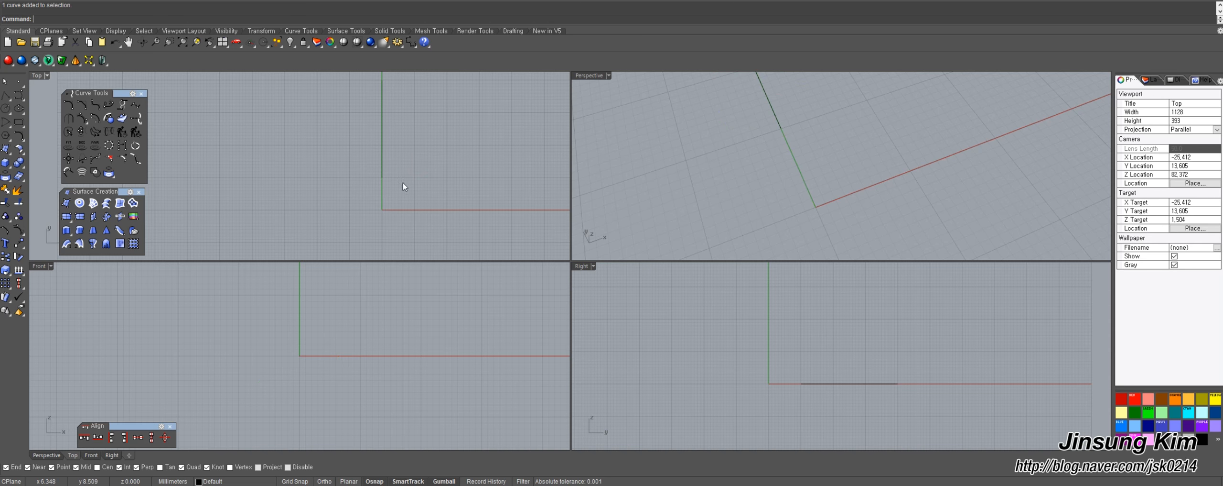
# Polar array the line around 0,0 with 3 items over a 360-degree fill angle.
pyautogui.moveTo(402, 185); pyautogui.dragTo(382, 205, button='right')
pyautogui.moveTo(297, 84); pyautogui.dragTo(298, 90)
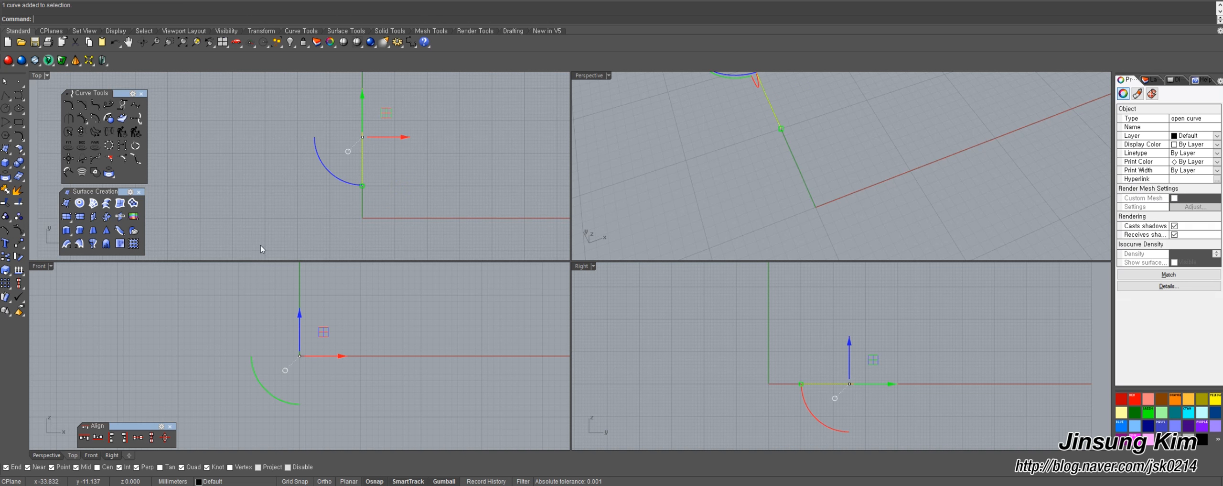
pyautogui.moveTo(392, 225)
pyautogui.mouseDown(button='right')
pyautogui.moveTo(380, 218)
pyautogui.moveTo(389, 225)
pyautogui.mouseUp(button='right')
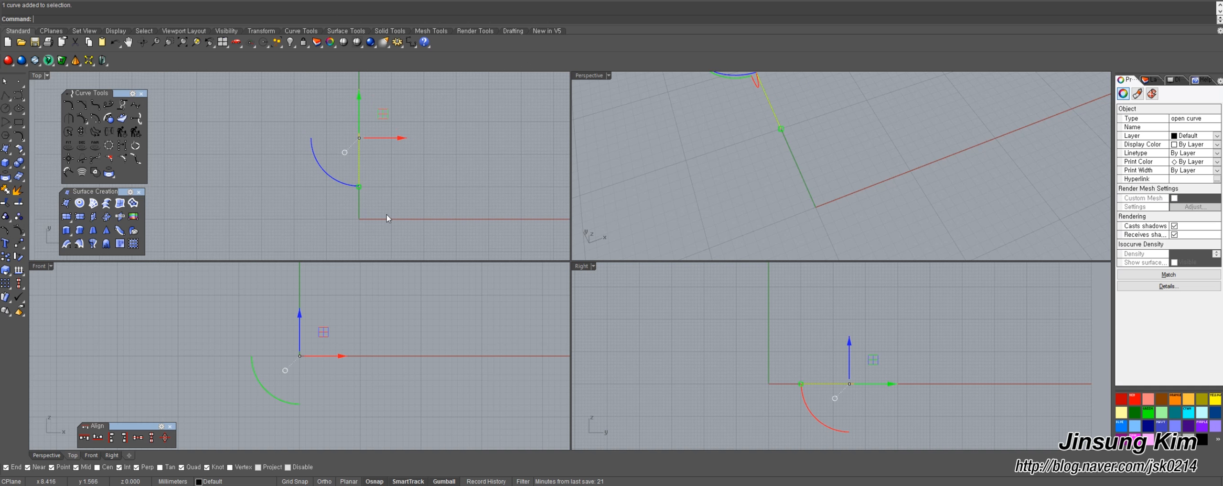
pyautogui.middleClick(387, 218)
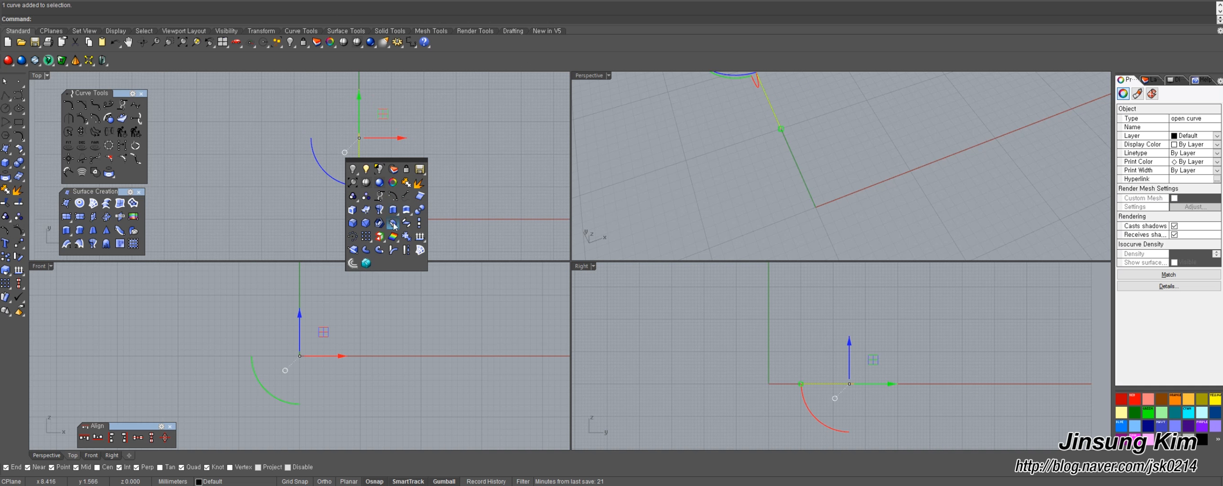
pyautogui.click(356, 240)
pyautogui.moveTo(366, 214); pyautogui.dragTo(377, 215, button='right')
pyautogui.write('0')
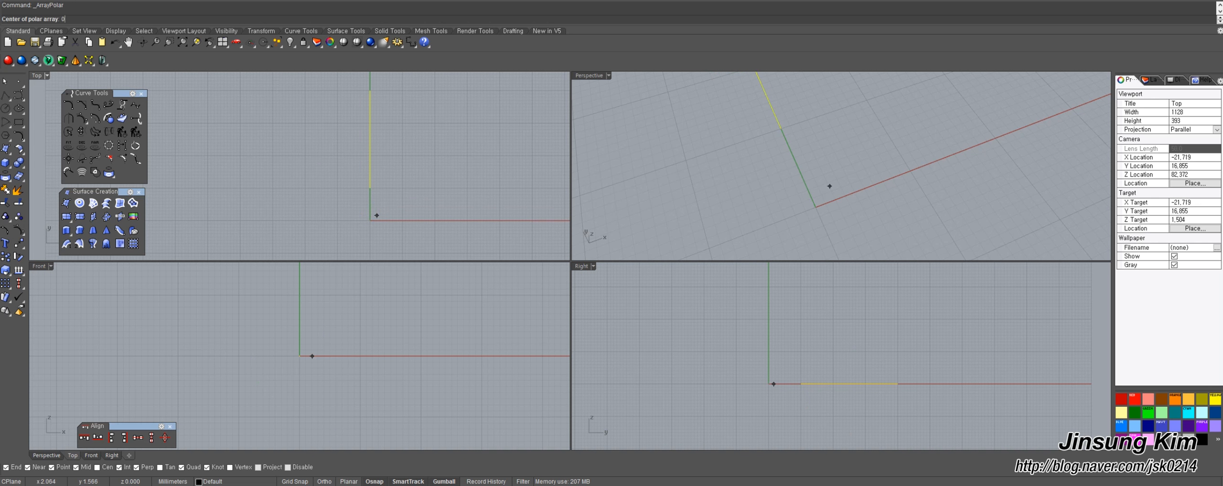
pyautogui.write(',')
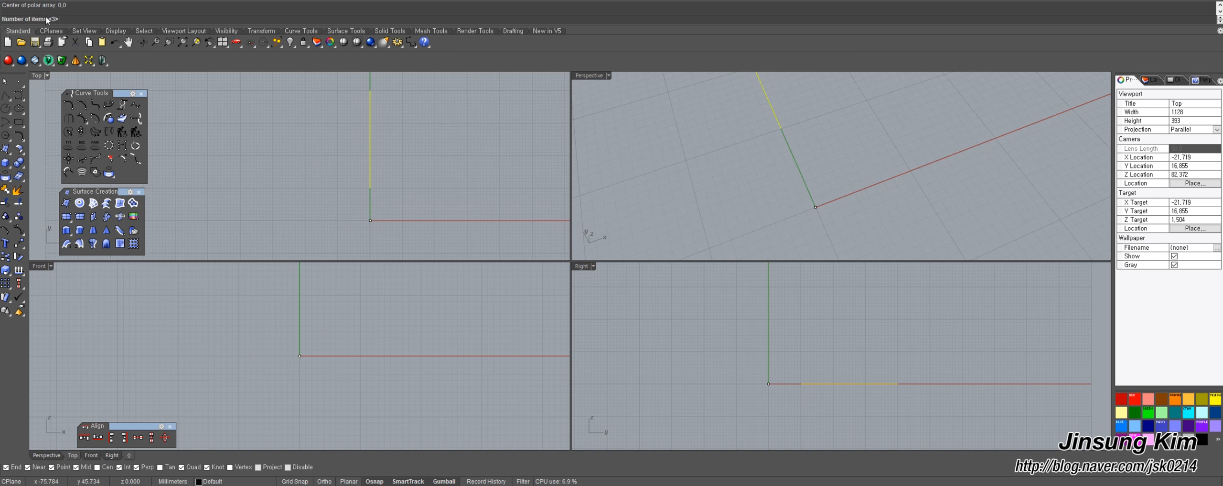
pyautogui.moveTo(393, 215); pyautogui.dragTo(390, 181, button='right')
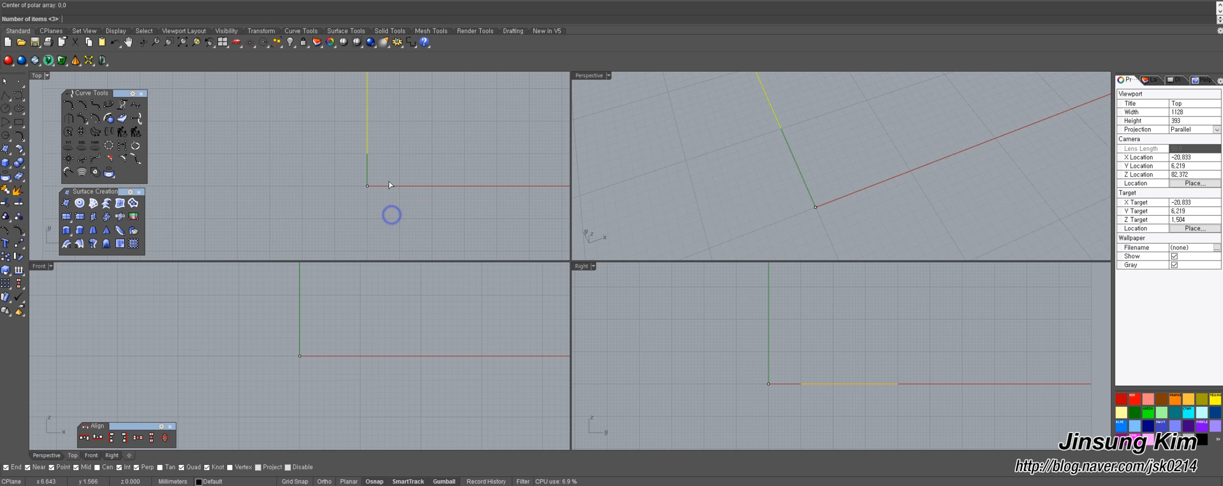
pyautogui.rightClick(383, 184)
pyautogui.rightClick(390, 193)
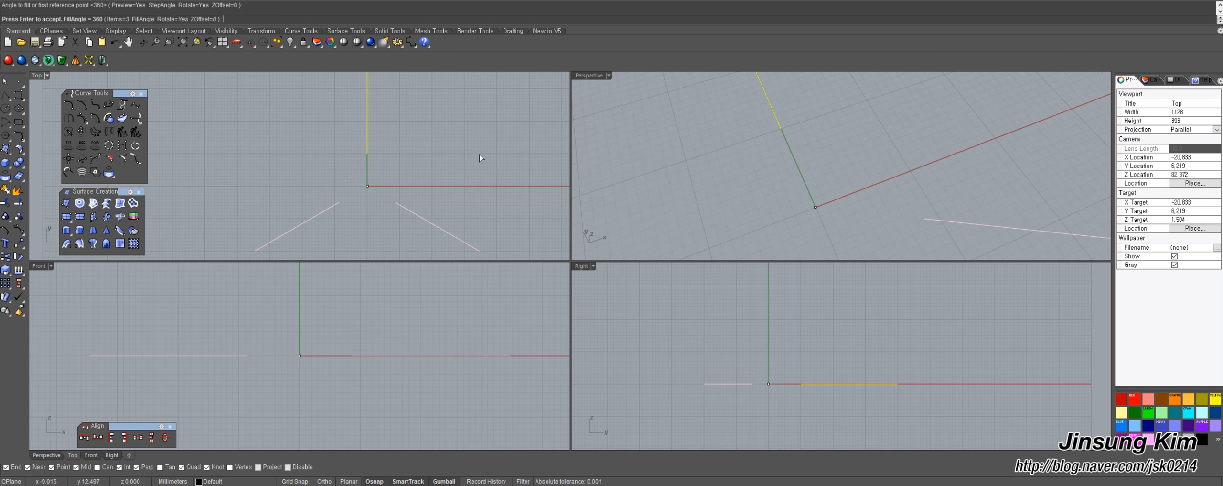
pyautogui.rightClick(391, 207)
pyautogui.click(388, 197)
pyautogui.moveTo(432, 197); pyautogui.dragTo(354, 220)
pyautogui.click(316, 216)
pyautogui.click(394, 187)
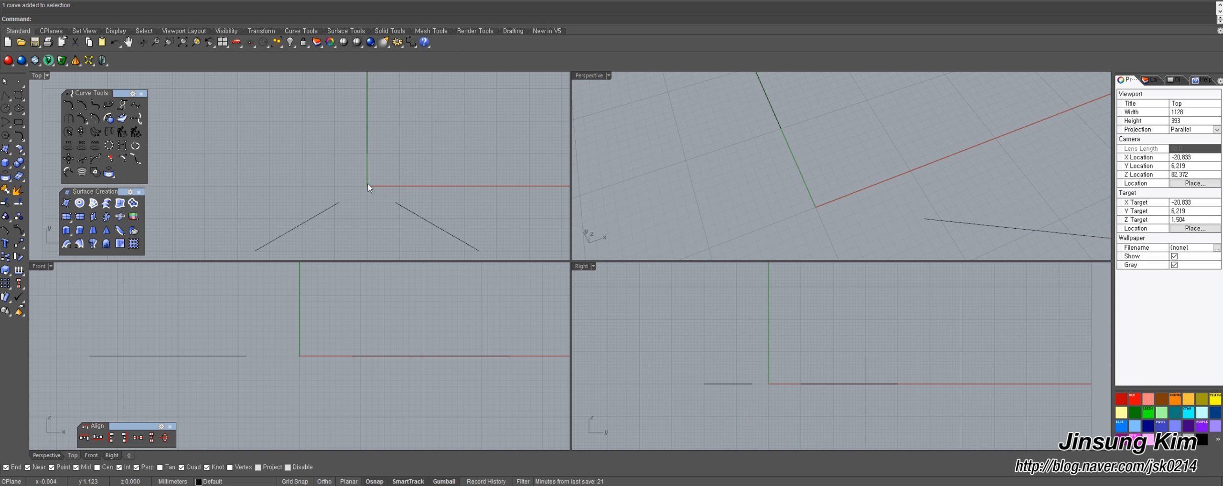
pyautogui.write('pl')
pyautogui.press('Return')
pyautogui.write('0')
pyautogui.press('Return')
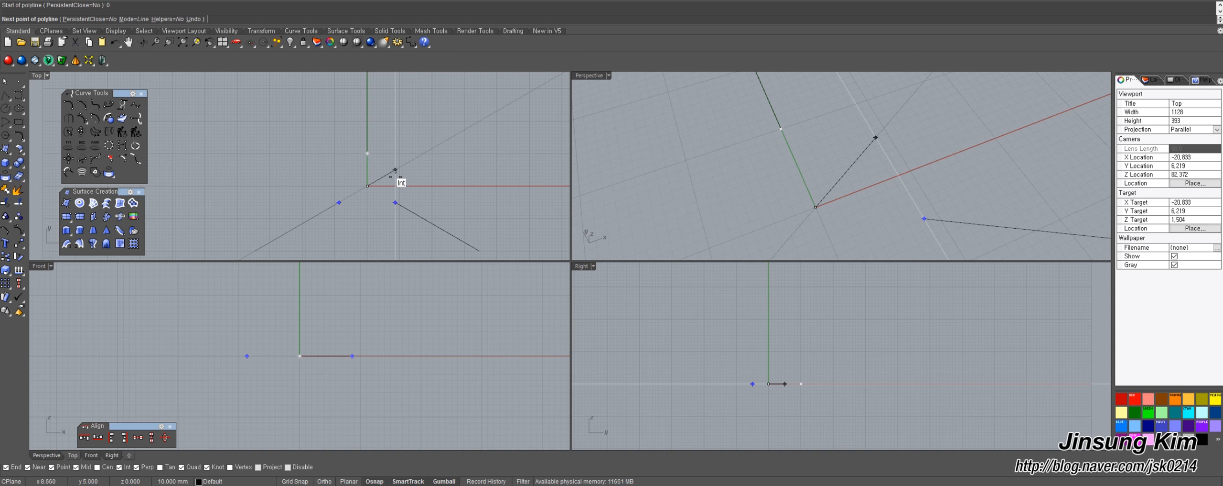
pyautogui.press('Escape')
# Create a flat-capped pipe along the vertical line in the Top view, with start and end radius 5 mm.
pyautogui.moveTo(375, 167); pyautogui.dragTo(378, 175, button='right')
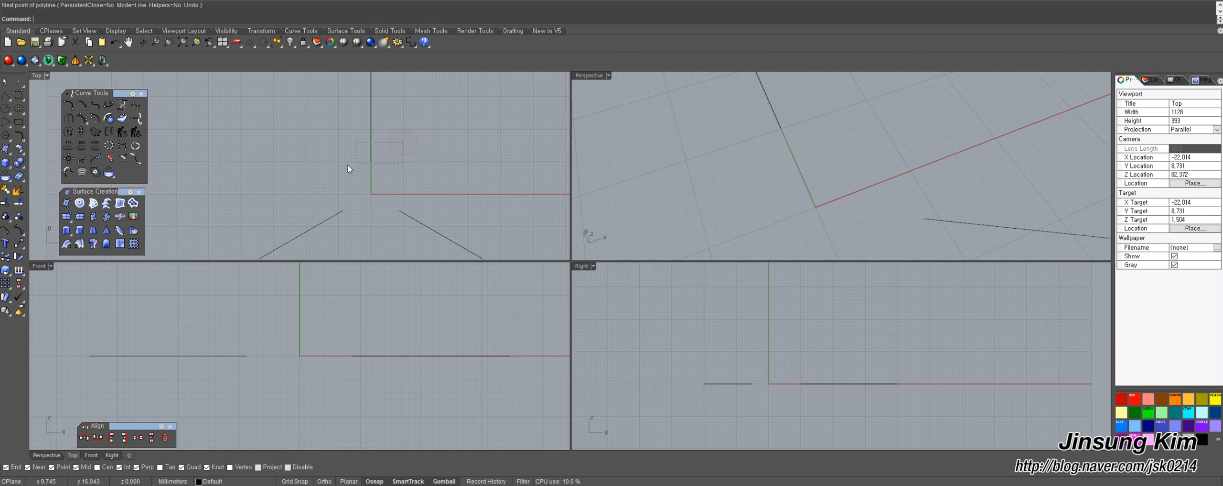
pyautogui.click(371, 143)
pyautogui.middleClick(442, 162)
pyautogui.click(404, 159)
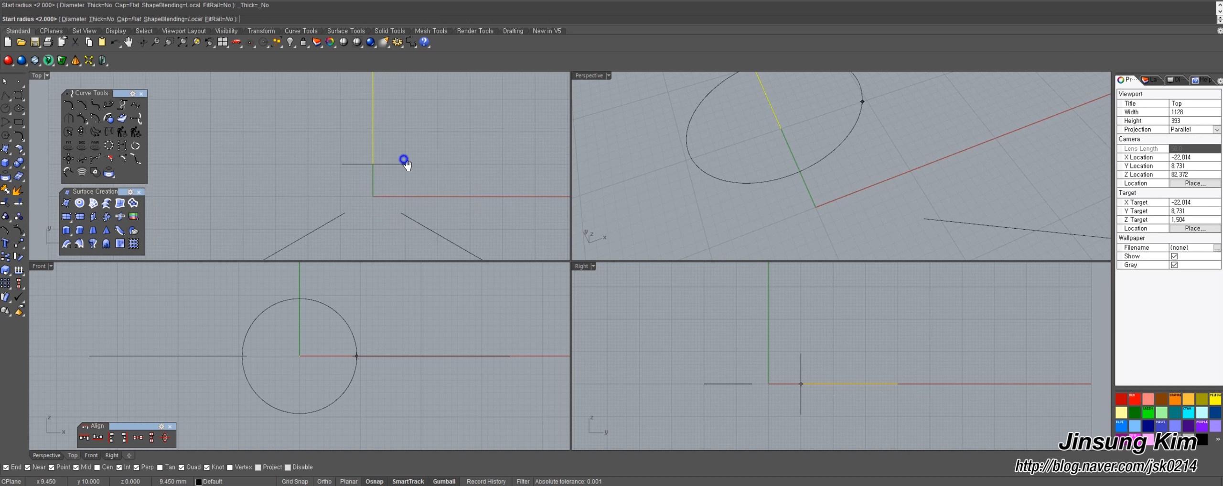
pyautogui.moveTo(406, 162); pyautogui.dragTo(436, 186, button='right')
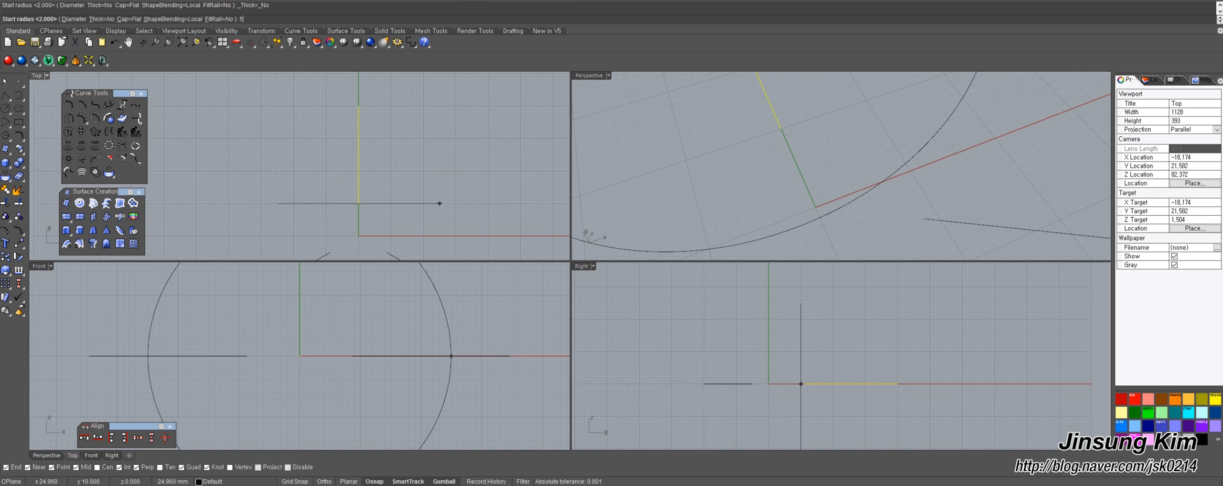
pyautogui.press('Return')
pyautogui.press('Return')
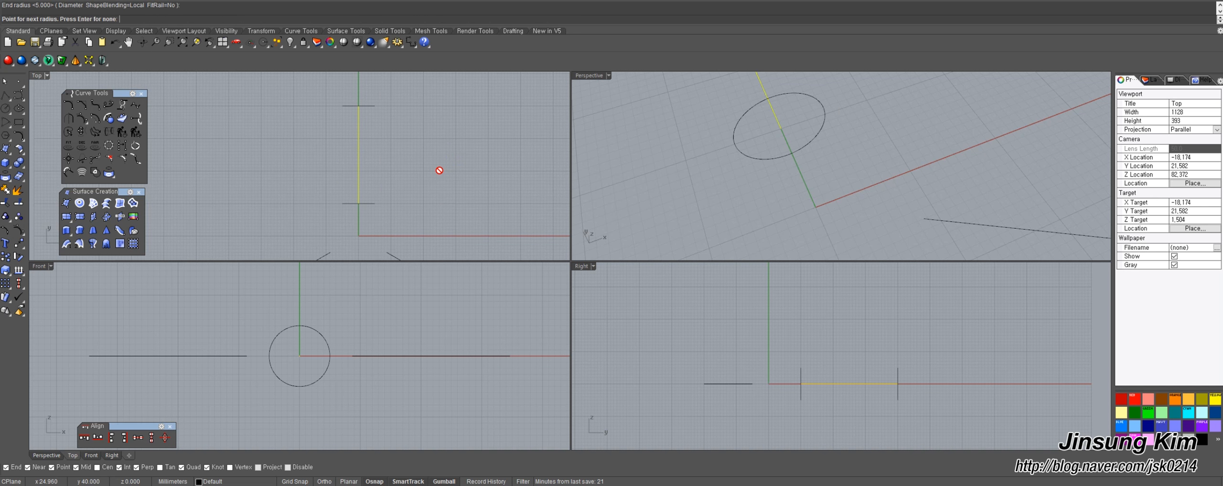
pyautogui.press('Return')
pyautogui.click(443, 183)
# Create a matching flat-capped pipe with 5 mm start and end radius around the lower-right arrayed line.
pyautogui.moveTo(785, 182); pyautogui.dragTo(815, 120, button='right')
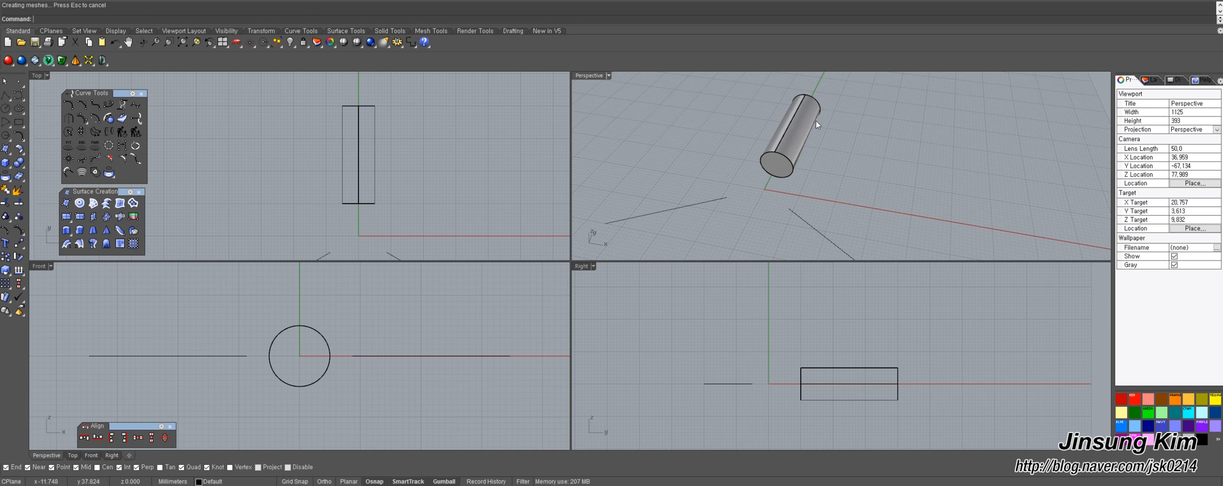
pyautogui.click(796, 143)
pyautogui.keyDown('shift'); pyautogui.moveTo(838, 209); pyautogui.dragTo(836, 194, button='right'); pyautogui.keyUp('shift')
pyautogui.click(836, 194)
pyautogui.click(795, 200)
pyautogui.middleClick(790, 202)
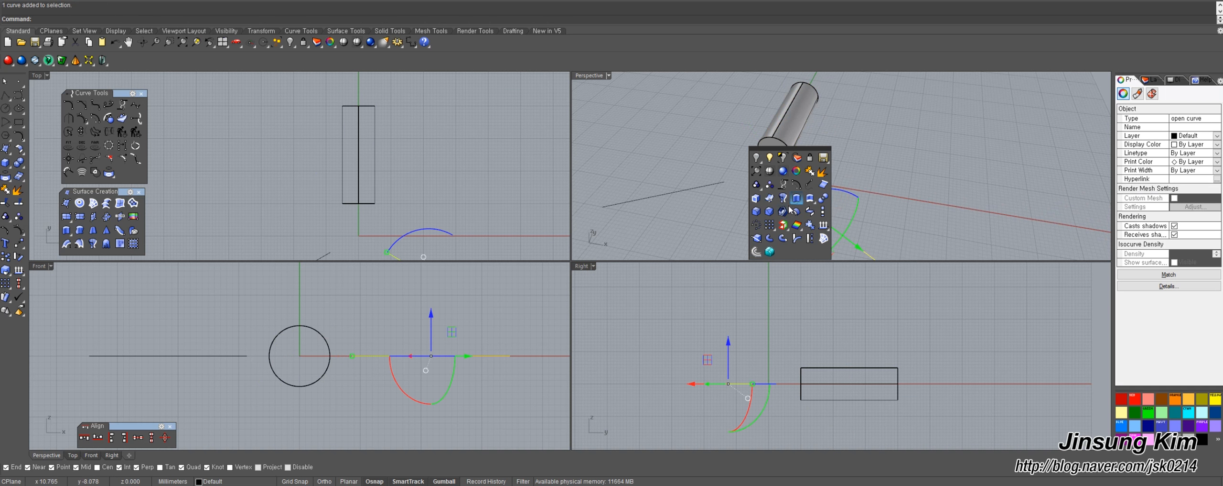
pyautogui.click(768, 238)
pyautogui.rightClick(766, 220)
pyautogui.rightClick(764, 220)
pyautogui.rightClick(765, 220)
# Create the third flat-capped pipe with 5 mm start and end radius around the remaining arrayed line.
pyautogui.click(656, 193)
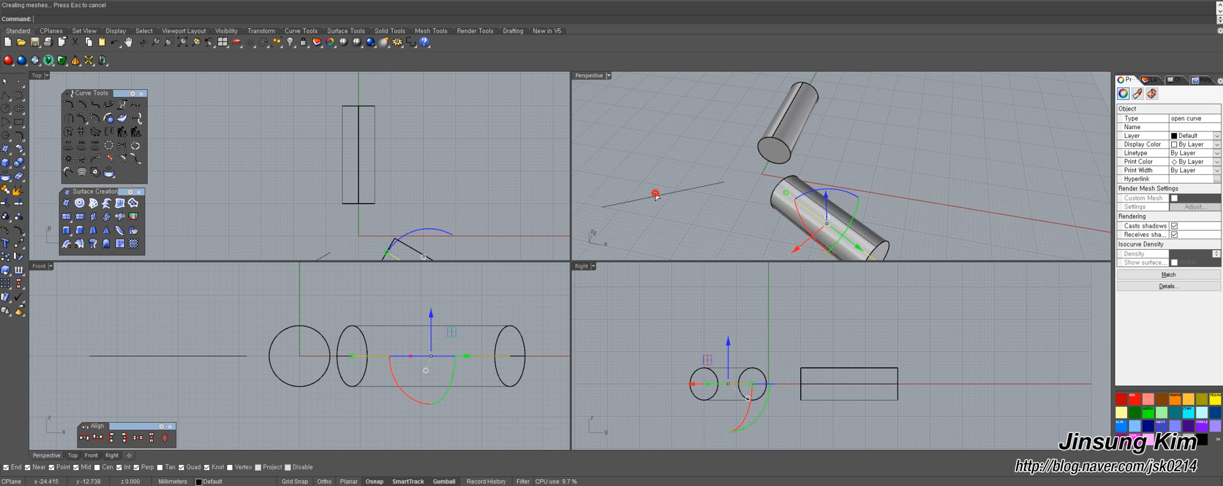
pyautogui.rightClick(738, 158)
pyautogui.rightClick(738, 158)
pyautogui.rightClick(738, 158)
pyautogui.rightClick(844, 167)
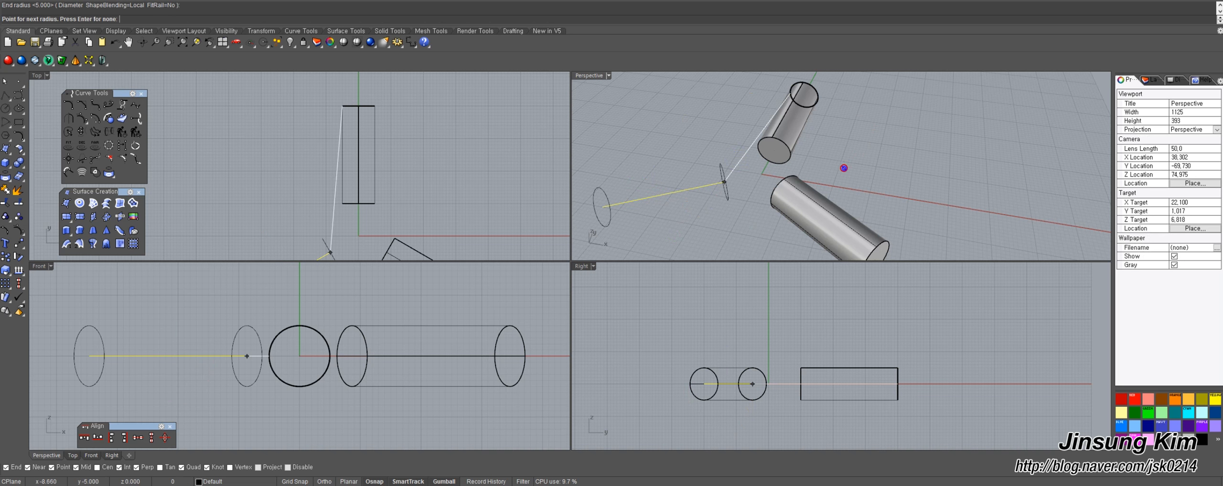
pyautogui.click(839, 172)
pyautogui.moveTo(778, 158); pyautogui.dragTo(746, 172, button='right')
pyautogui.keyDown('shift'); pyautogui.moveTo(812, 143); pyautogui.dragTo(639, 171, button='right'); pyautogui.keyUp('shift')
pyautogui.scroll(4, 792, 176)
pyautogui.click(830, 166)
pyautogui.click(875, 168)
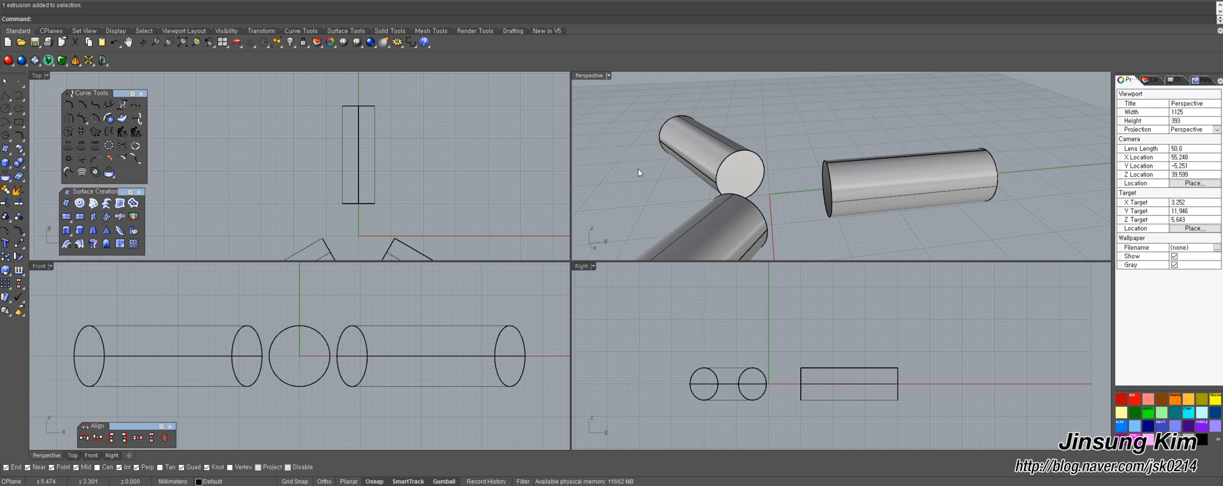
pyautogui.moveTo(803, 185); pyautogui.dragTo(740, 165, button='right')
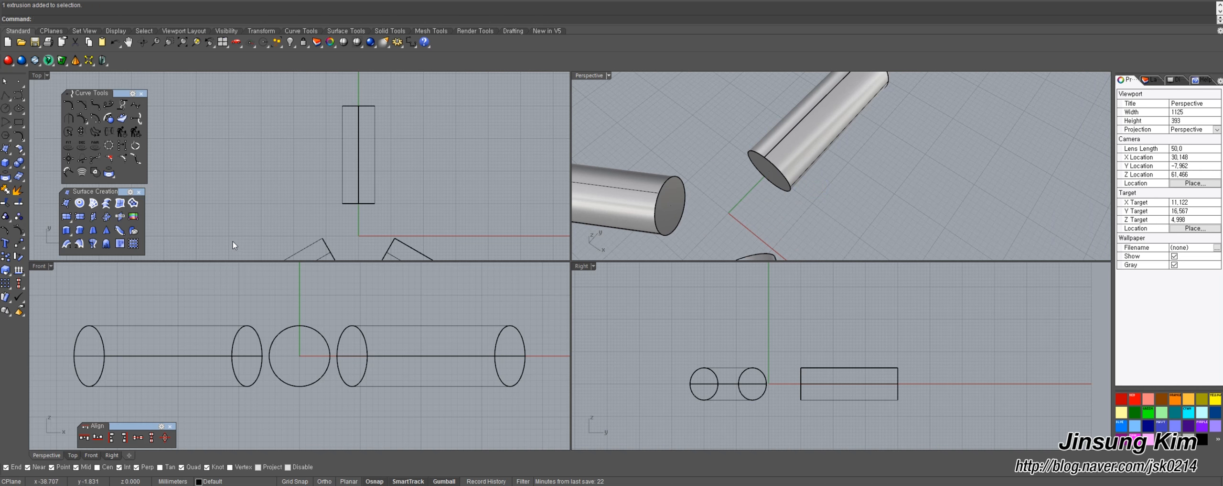
# Start Extract Isocurve on the side surface of the pipe along the Y axis, with the Perspective viewport maximized.
pyautogui.middleClick(213, 222)
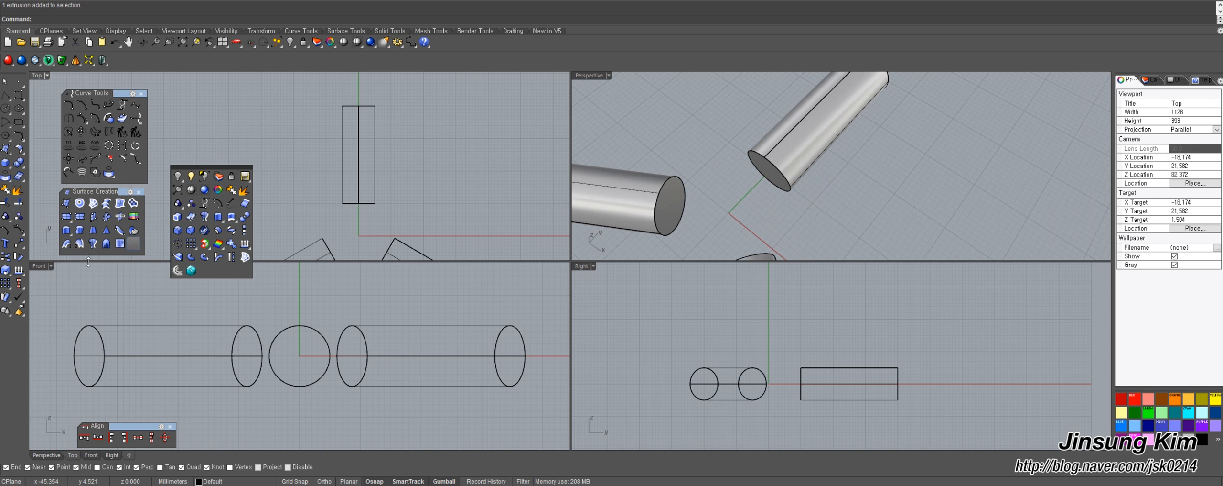
pyautogui.click(22, 250)
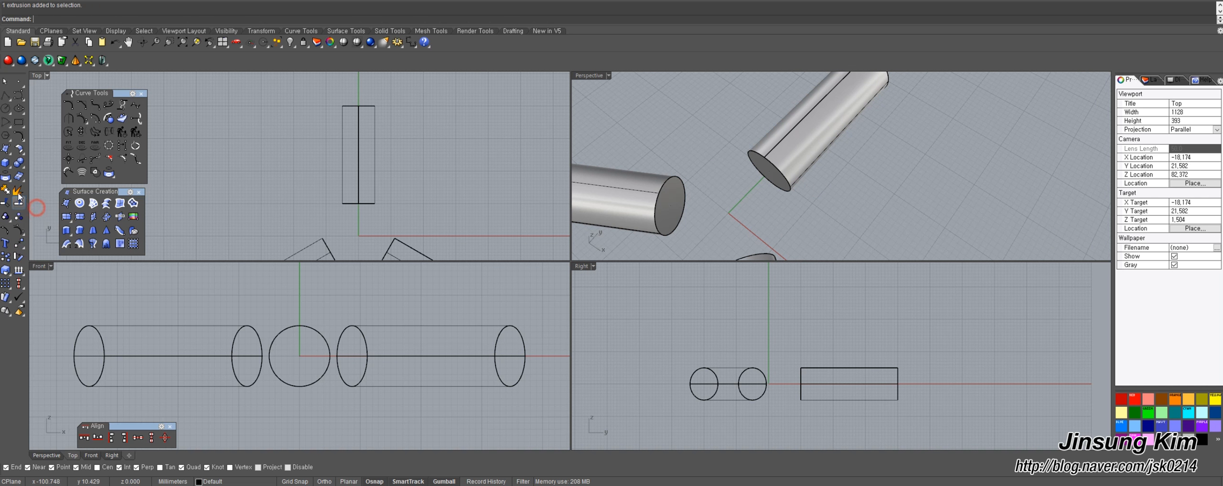
pyautogui.click(11, 180)
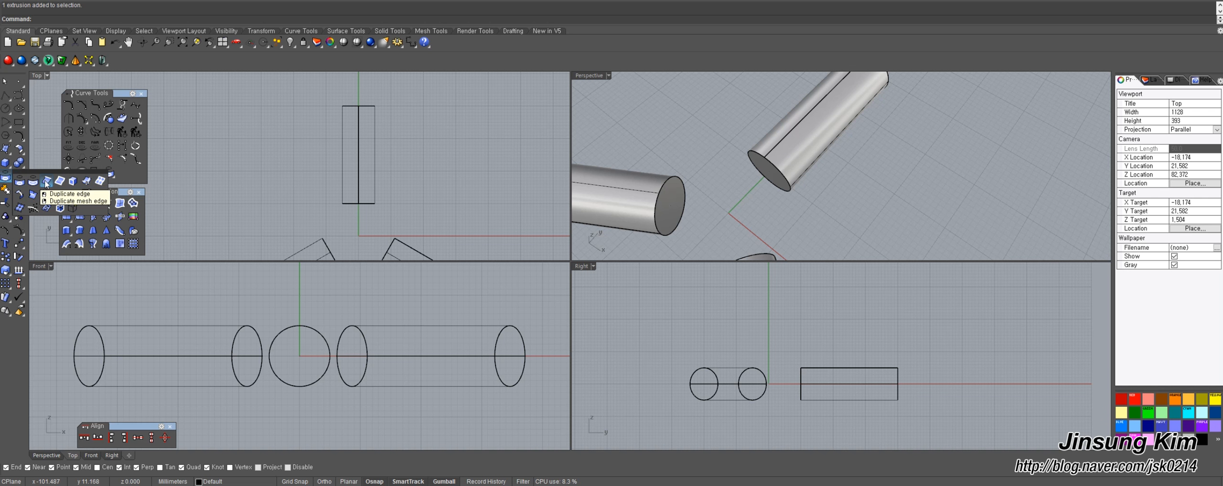
pyautogui.click(87, 181)
pyautogui.moveTo(841, 191); pyautogui.dragTo(807, 162, button='right')
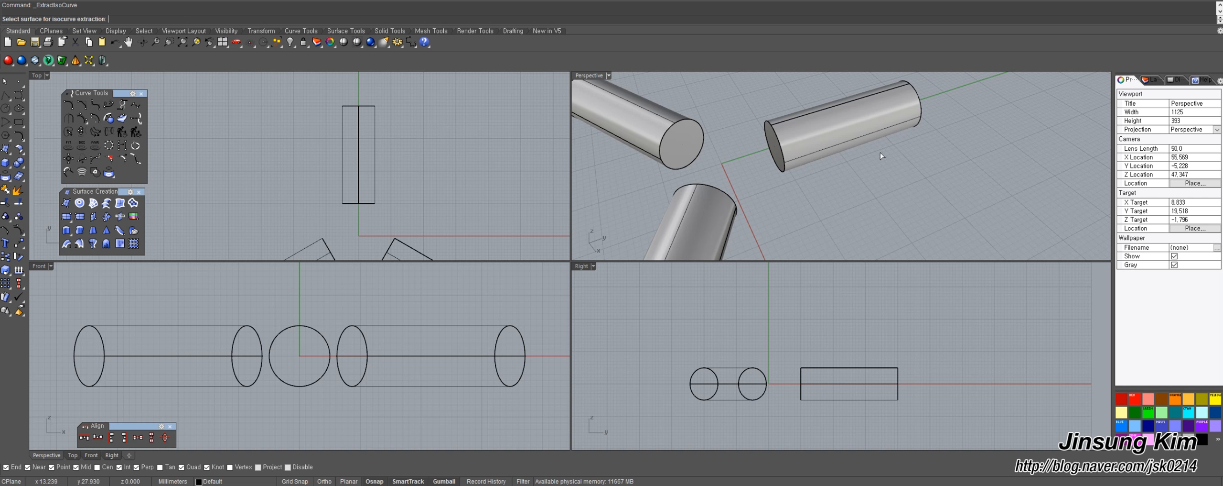
pyautogui.keyDown('shift'); pyautogui.moveTo(763, 136); pyautogui.dragTo(739, 161, button='right'); pyautogui.keyUp('shift')
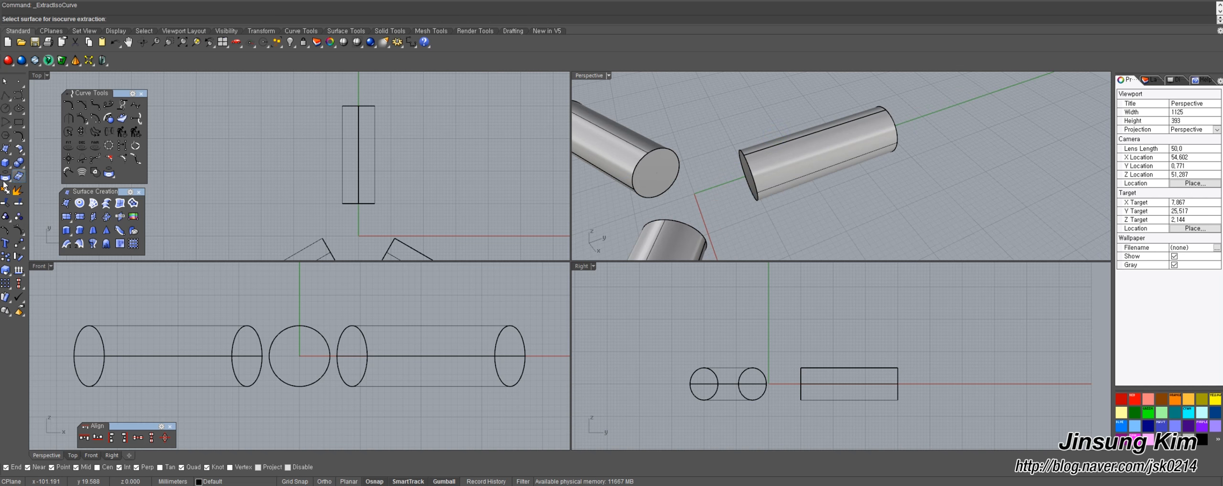
pyautogui.click(5, 176)
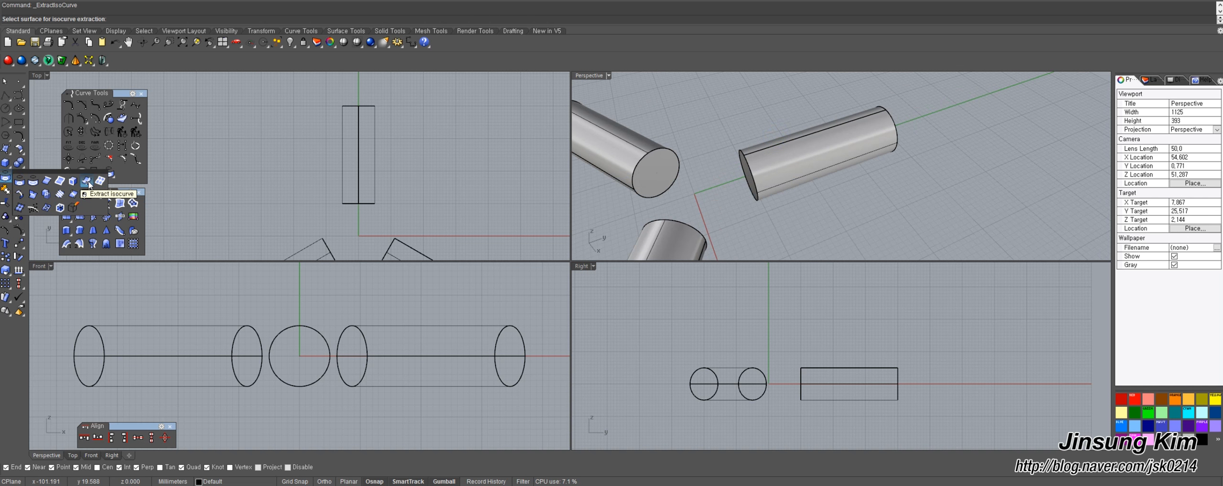
pyautogui.moveTo(764, 180); pyautogui.dragTo(617, 103, button='right')
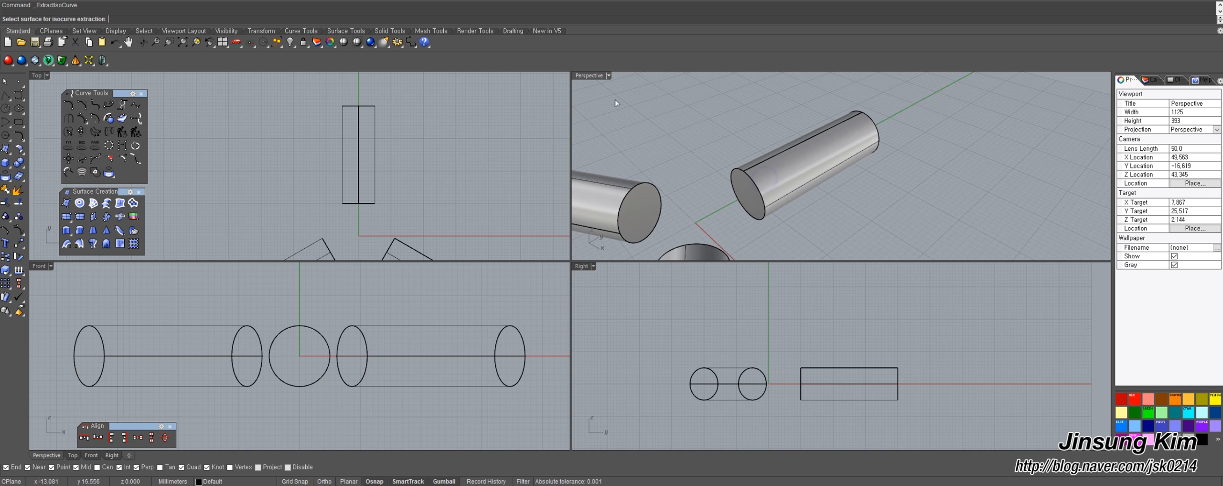
pyautogui.doubleClick(587, 76)
pyautogui.scroll(4, 602, 177)
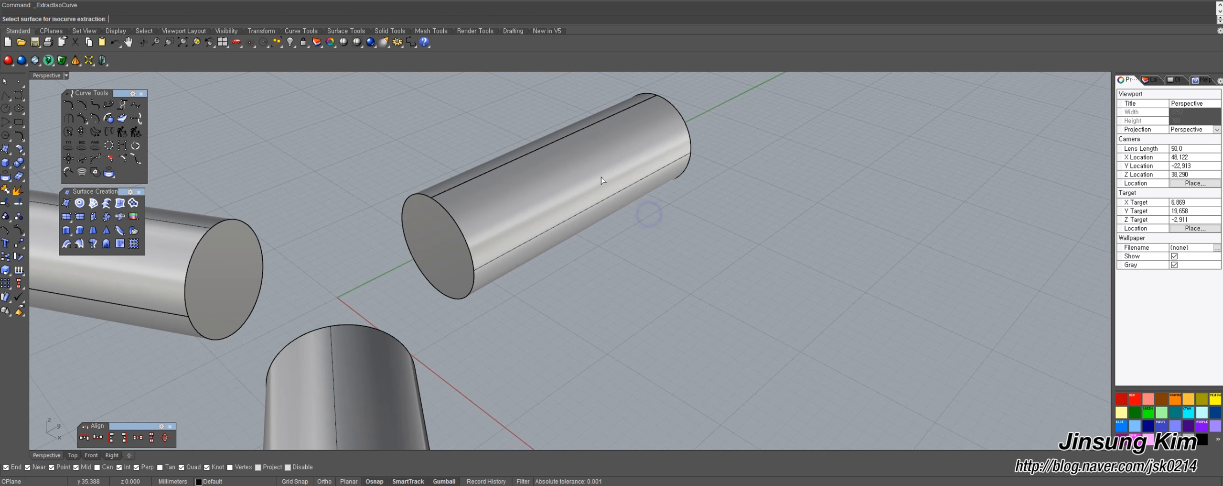
pyautogui.click(540, 199)
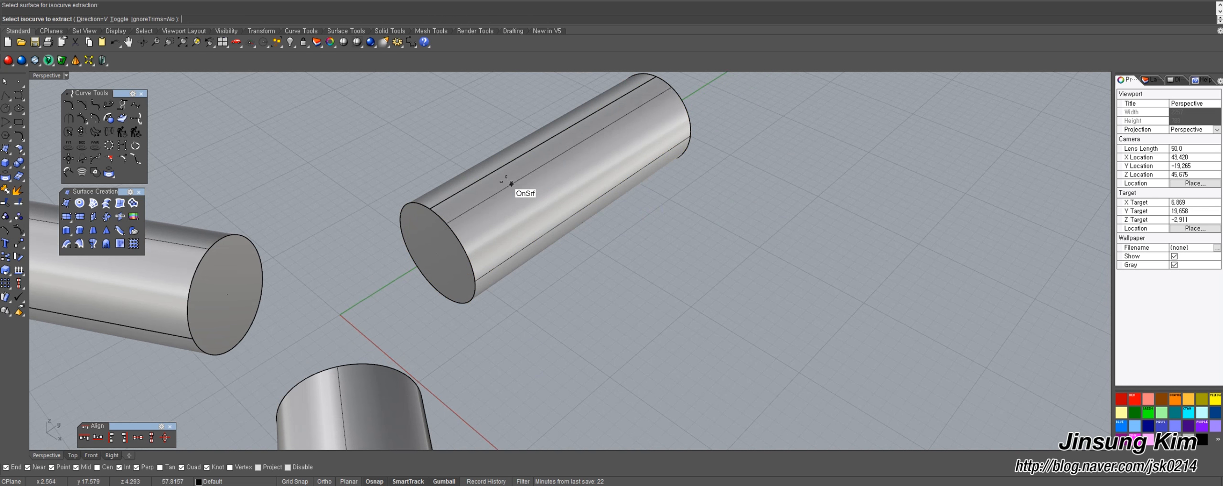
# Set the isocurve extraction direction to U.
pyautogui.moveTo(510, 183); pyautogui.dragTo(527, 235, button='right')
pyautogui.moveTo(639, 224); pyautogui.dragTo(560, 200, button='right')
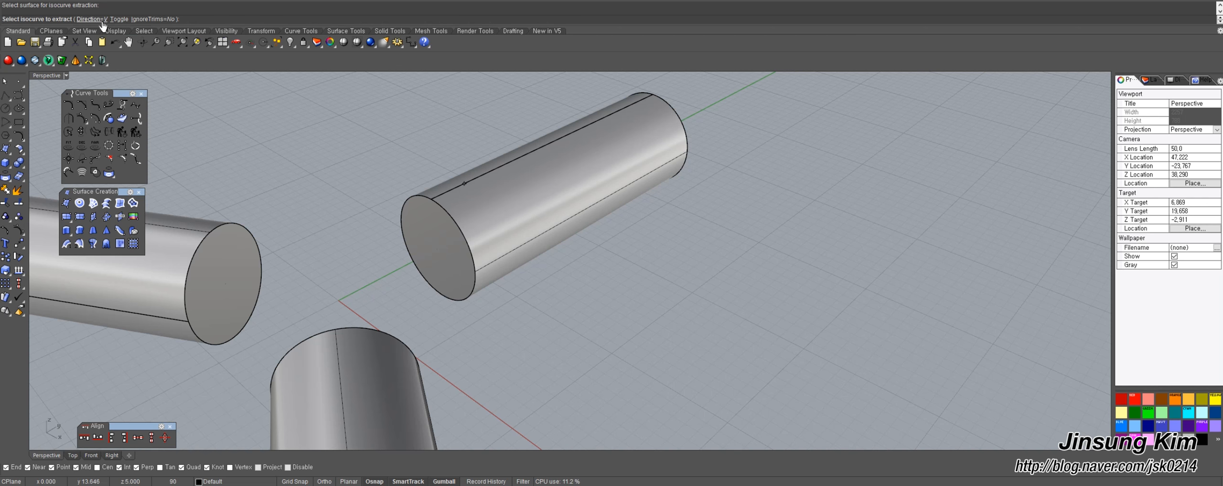
pyautogui.click(90, 19)
pyautogui.click(45, 19)
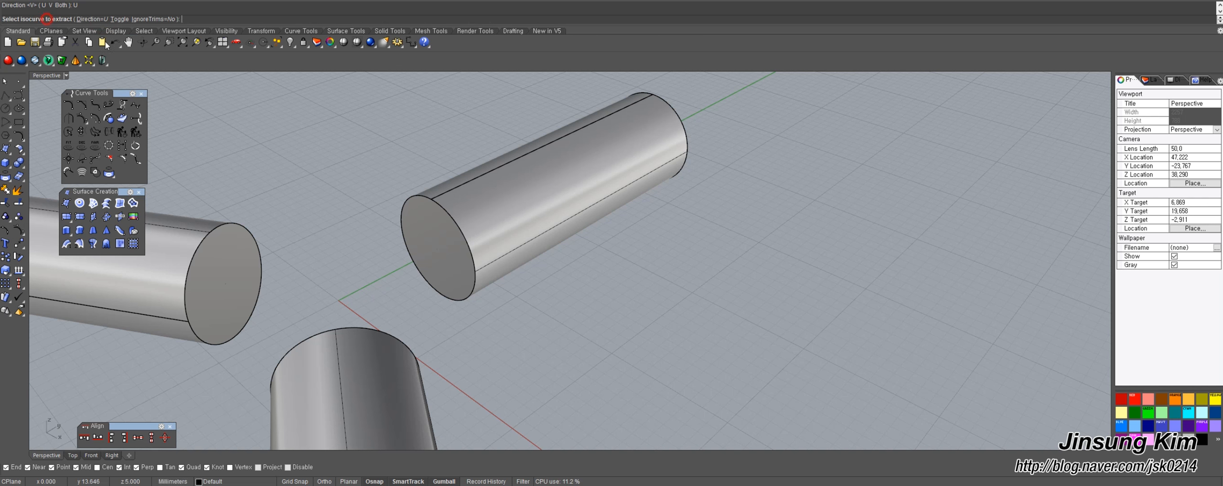
# Switch the isocurve extraction direction to V so that curves run lengthwise along the Y-axis pipe.
pyautogui.moveTo(581, 199); pyautogui.dragTo(480, 228, button='right')
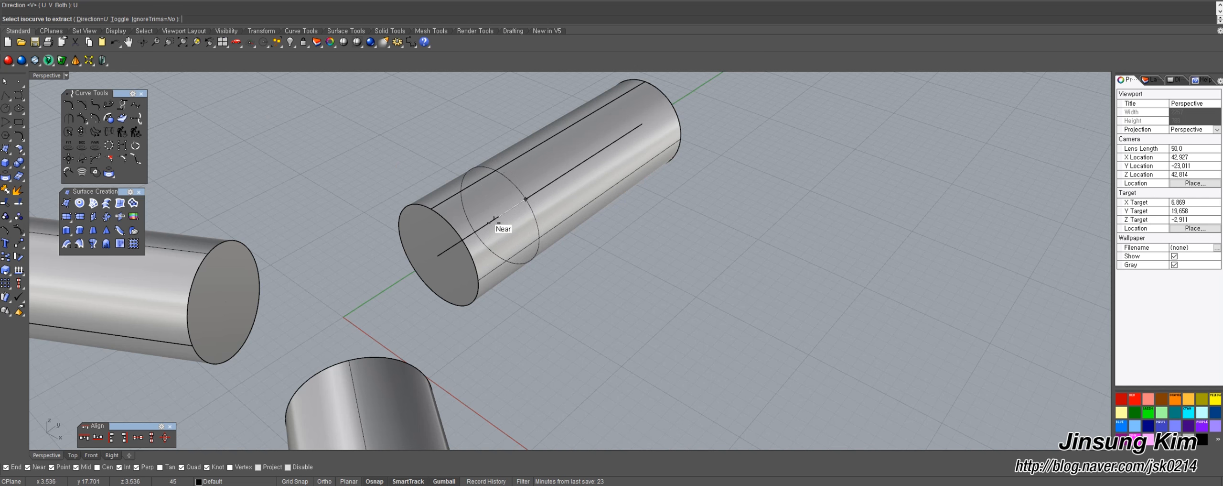
pyautogui.click(90, 20)
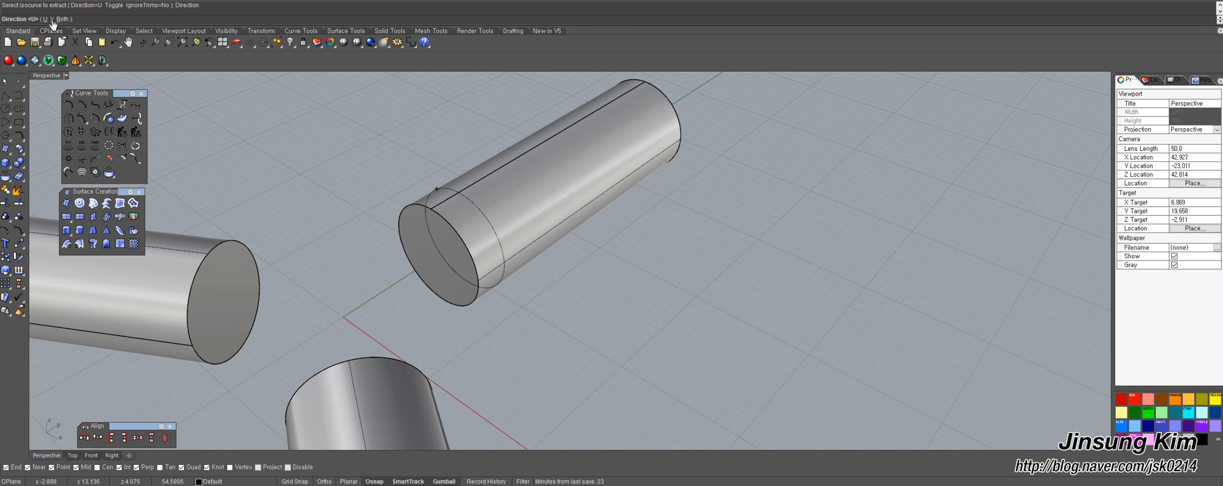
pyautogui.click(50, 19)
pyautogui.moveTo(529, 216); pyautogui.dragTo(546, 240, button='right')
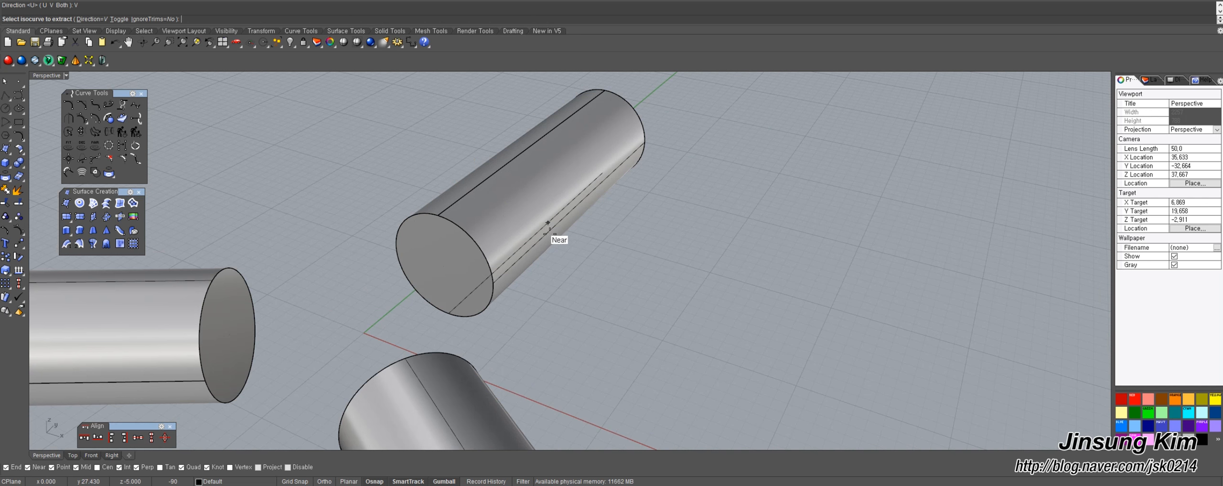
pyautogui.moveTo(514, 173); pyautogui.dragTo(535, 240, button='right')
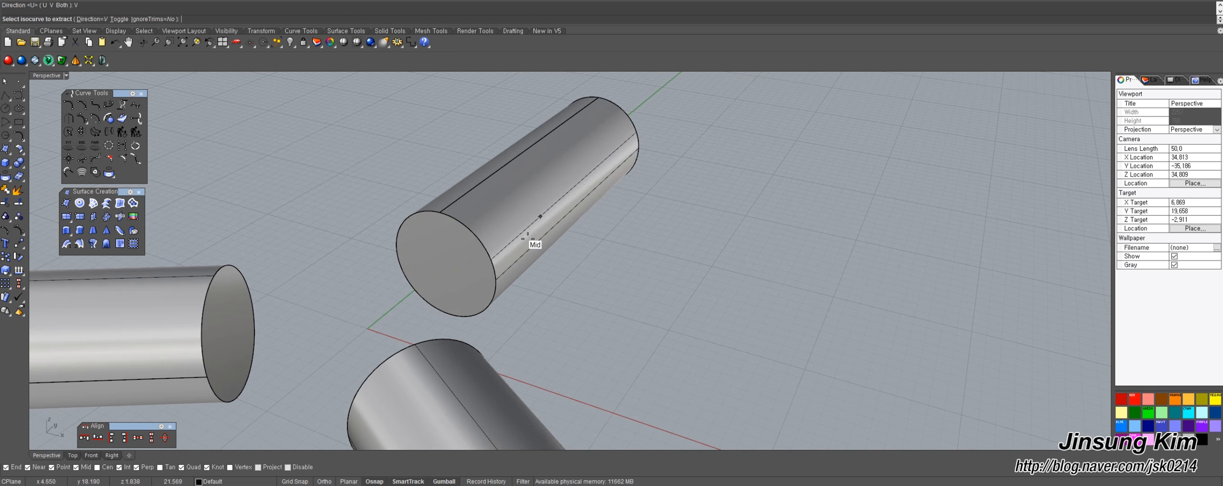
# Extract four lengthwise V isocurves at the quadrant positions around the Y-axis pipe, then clear the selection.
pyautogui.click(495, 280)
pyautogui.moveTo(492, 274); pyautogui.dragTo(478, 232, button='right')
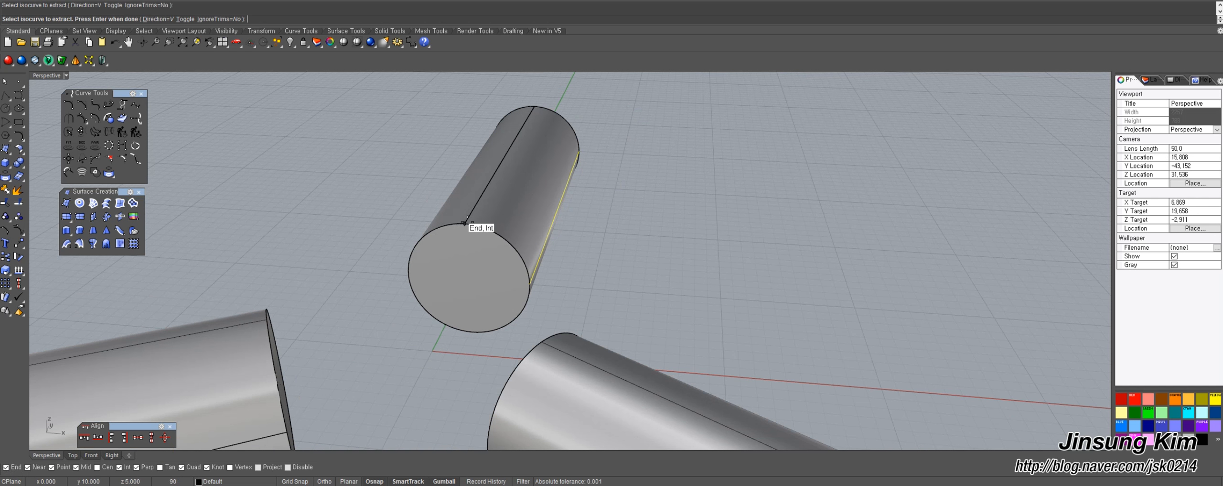
pyautogui.click(477, 234)
pyautogui.moveTo(478, 234); pyautogui.dragTo(478, 318, button='right')
pyautogui.click(472, 295)
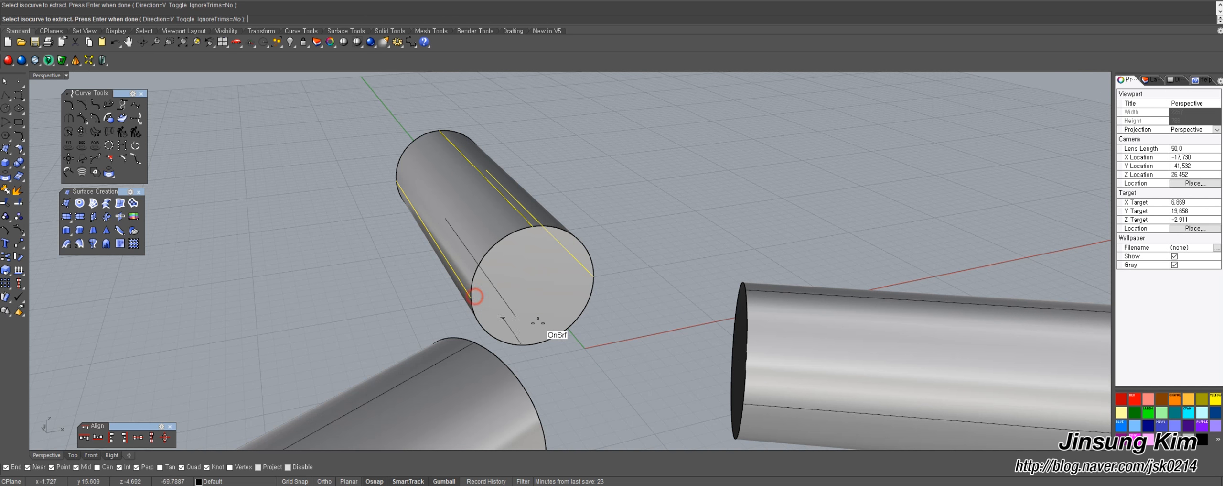
pyautogui.click(533, 346)
pyautogui.moveTo(622, 318); pyautogui.dragTo(469, 289, button='right')
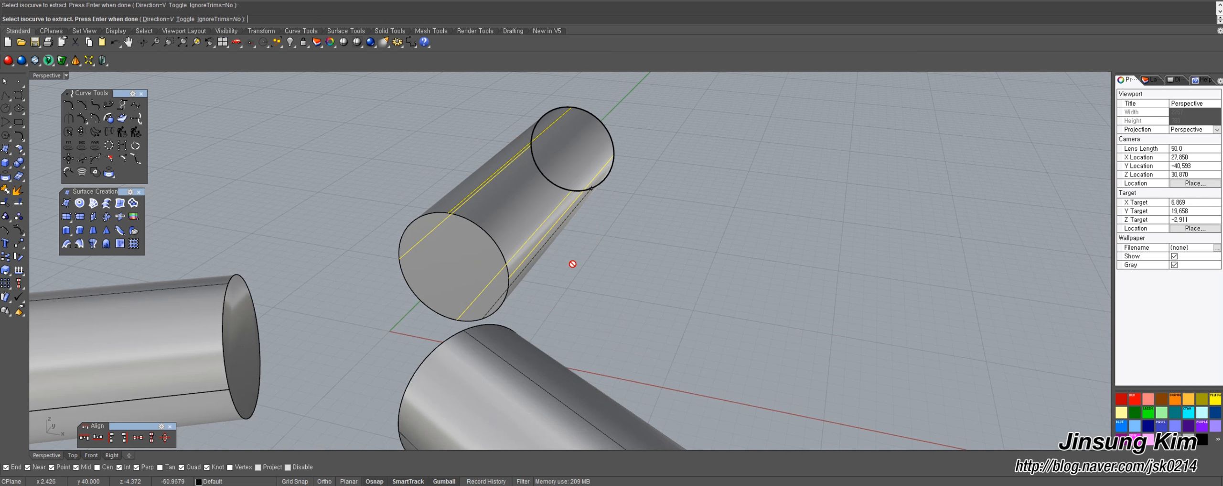
pyautogui.moveTo(579, 252)
pyautogui.mouseDown(button='right')
pyautogui.moveTo(544, 259)
pyautogui.moveTo(559, 259)
pyautogui.mouseUp(button='right')
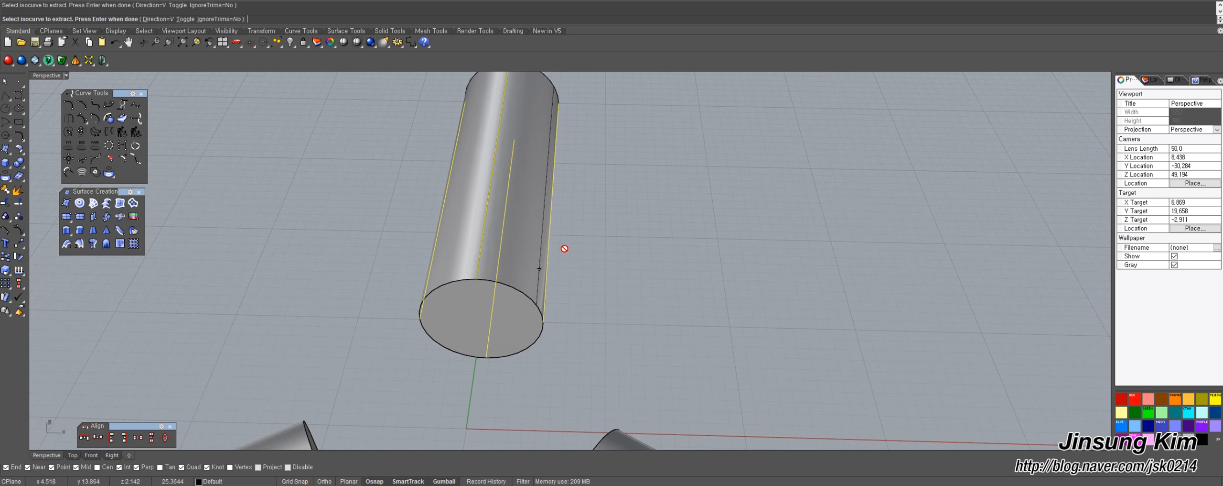
pyautogui.press('Return')
pyautogui.moveTo(601, 301); pyautogui.dragTo(520, 323, button='right')
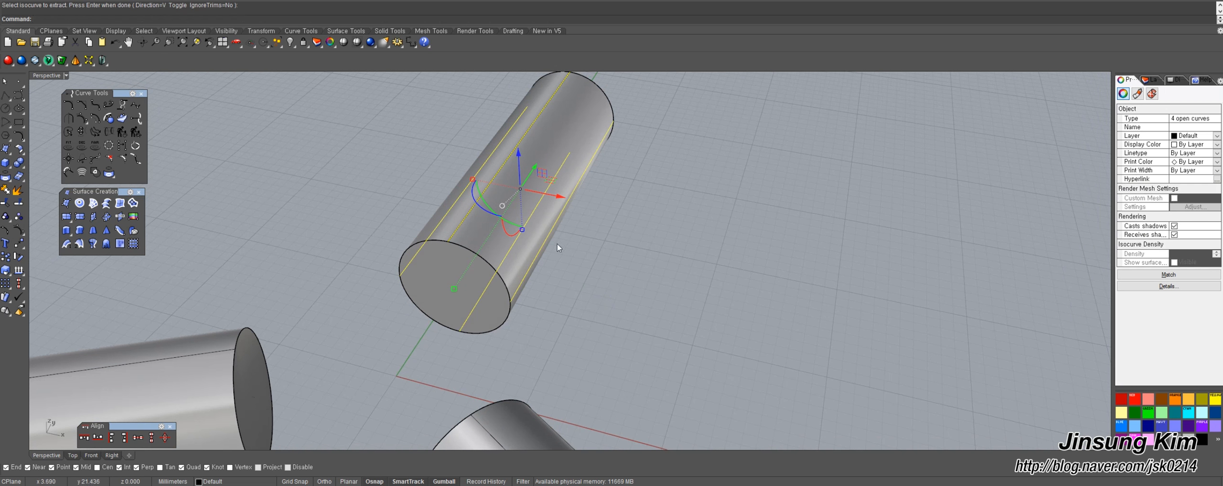
pyautogui.moveTo(557, 243); pyautogui.dragTo(546, 217, button='right')
pyautogui.press('Escape')
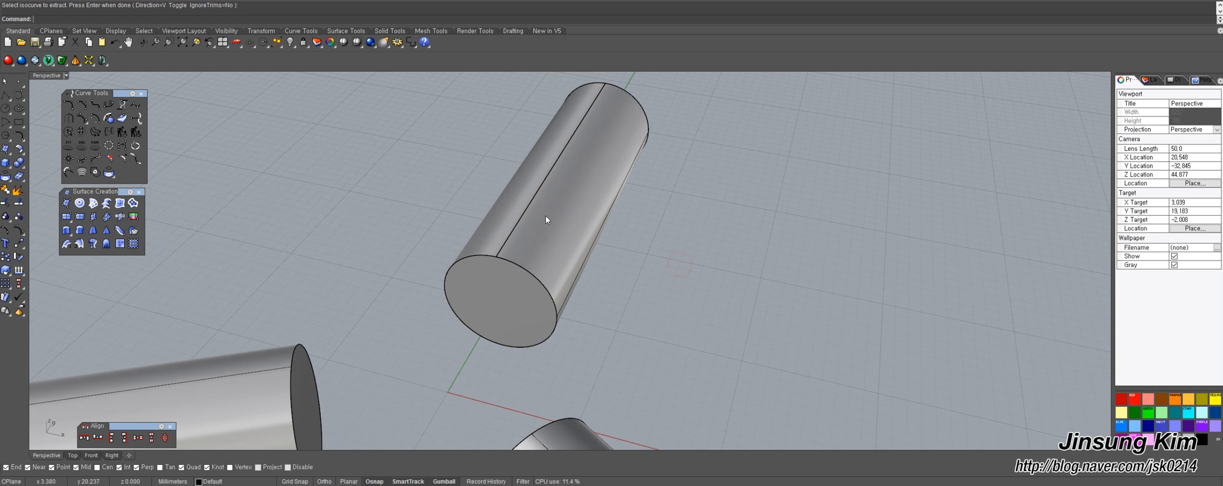
pyautogui.click(516, 218)
pyautogui.rightClick(516, 219)
pyautogui.click(584, 263)
pyautogui.rightClick(585, 263)
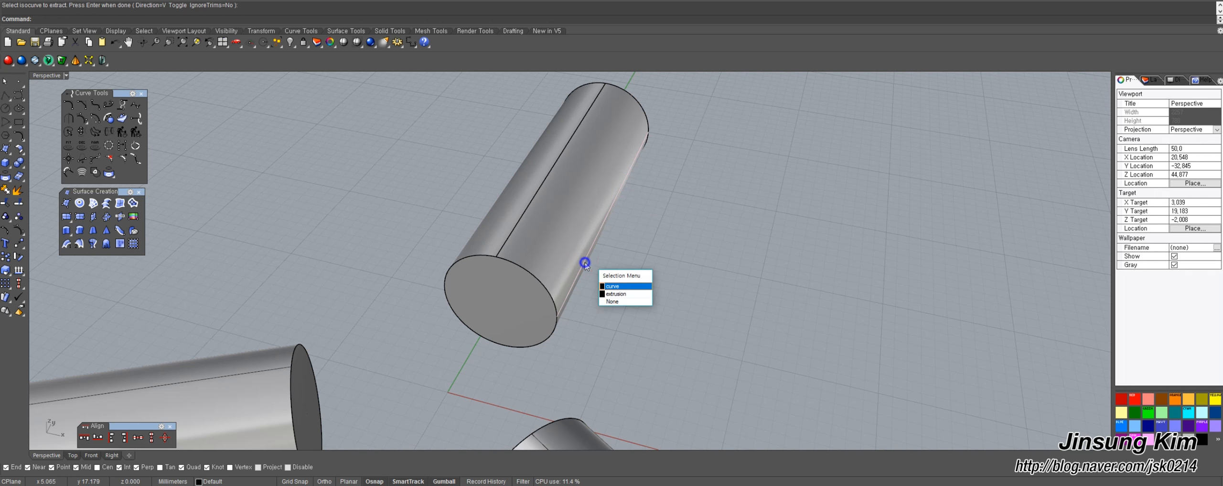
pyautogui.click(714, 256)
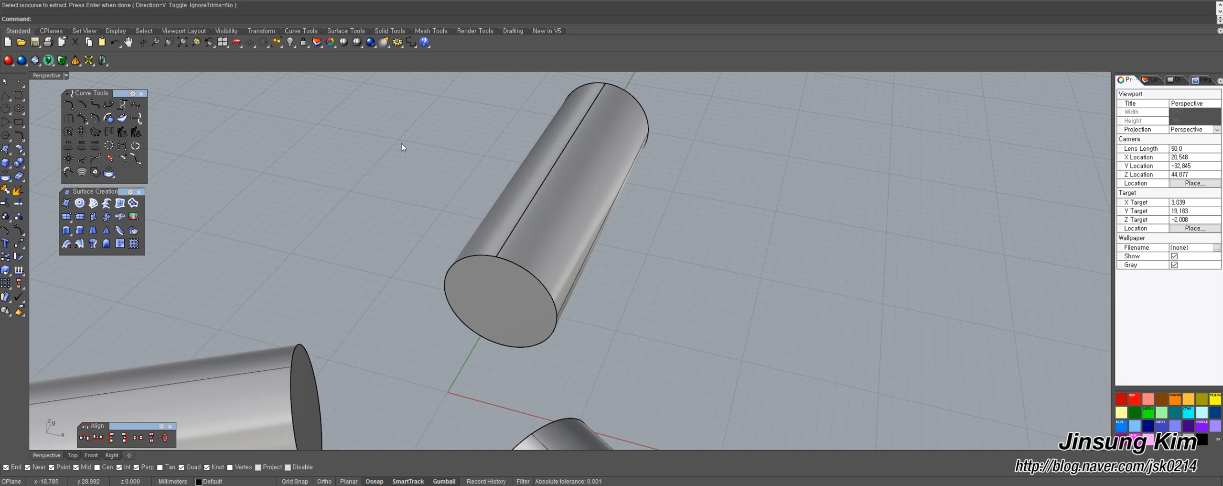
# Polar array the four isocurves, without the pipe or its centre line, around 0,0 with 3 items over 360 degrees.
pyautogui.moveTo(692, 213); pyautogui.dragTo(471, 287)
pyautogui.keyDown('ctrl'); pyautogui.click(556, 280); pyautogui.keyUp('ctrl')
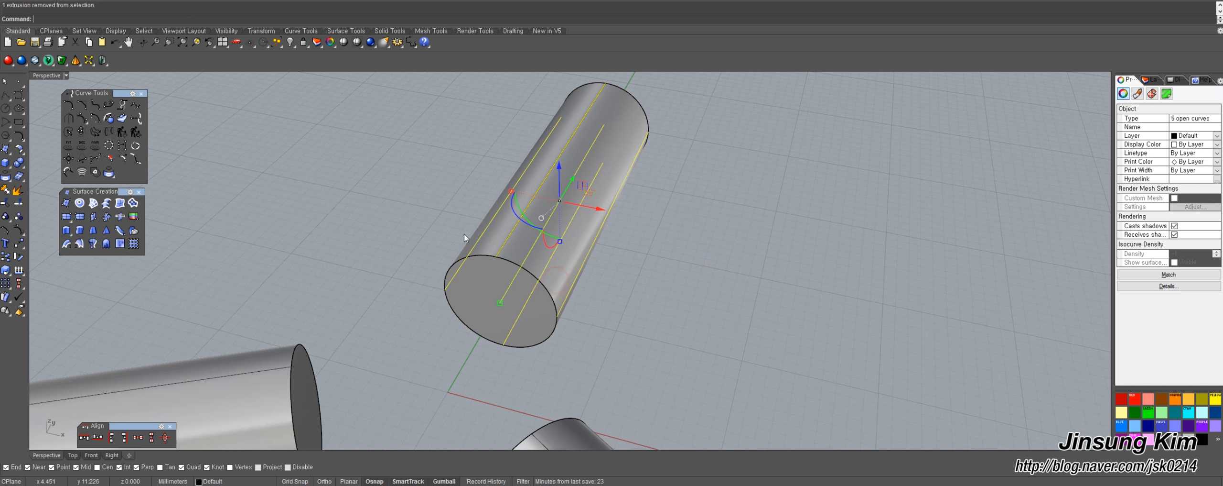
pyautogui.moveTo(576, 259); pyautogui.dragTo(499, 270, button='right')
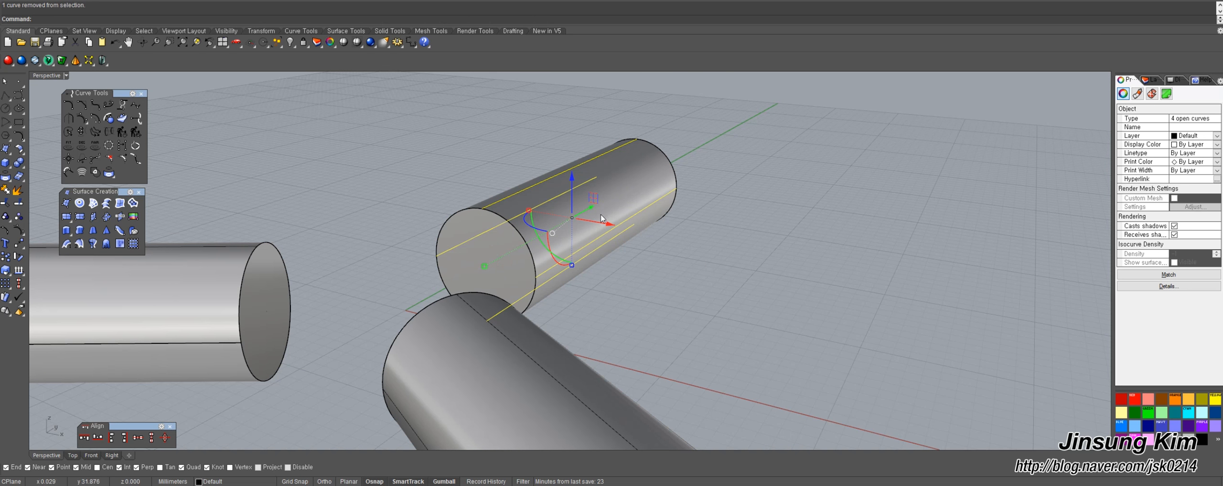
pyautogui.moveTo(599, 203); pyautogui.dragTo(619, 267, button='right')
pyautogui.middleClick(621, 269)
pyautogui.click(590, 292)
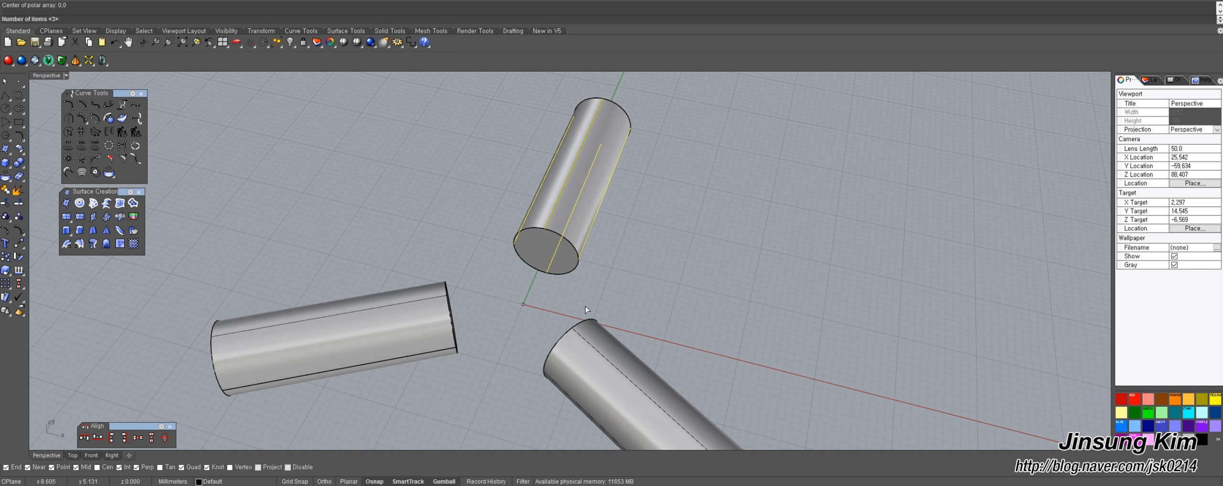
pyautogui.moveTo(569, 318); pyautogui.dragTo(519, 387, button='right')
pyautogui.keyDown('shift'); pyautogui.moveTo(631, 363); pyautogui.dragTo(636, 317, button='right'); pyautogui.keyUp('shift')
pyautogui.rightClick(636, 317)
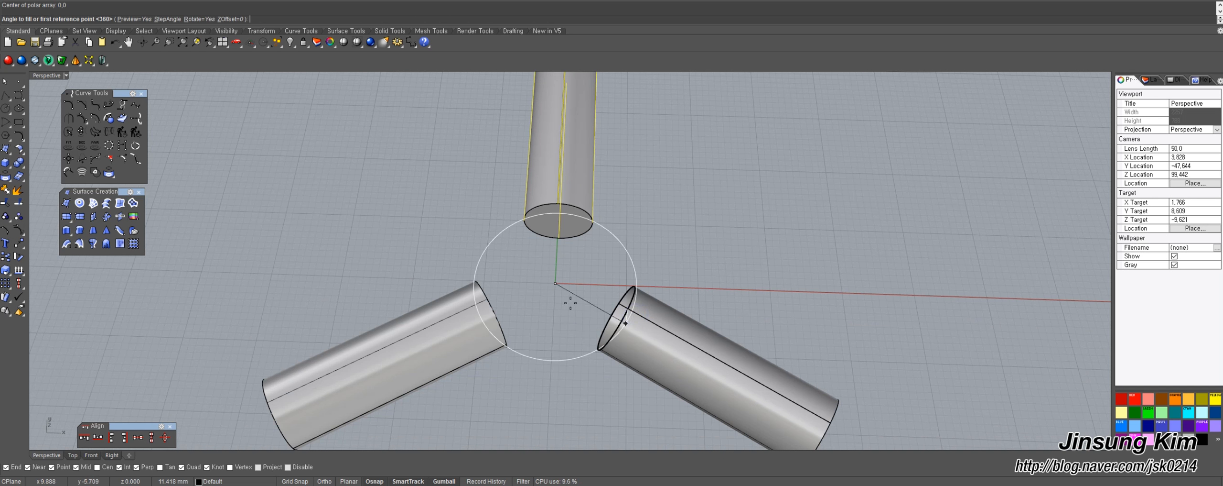
pyautogui.rightClick(569, 303)
pyautogui.moveTo(712, 297); pyautogui.dragTo(605, 269, button='right')
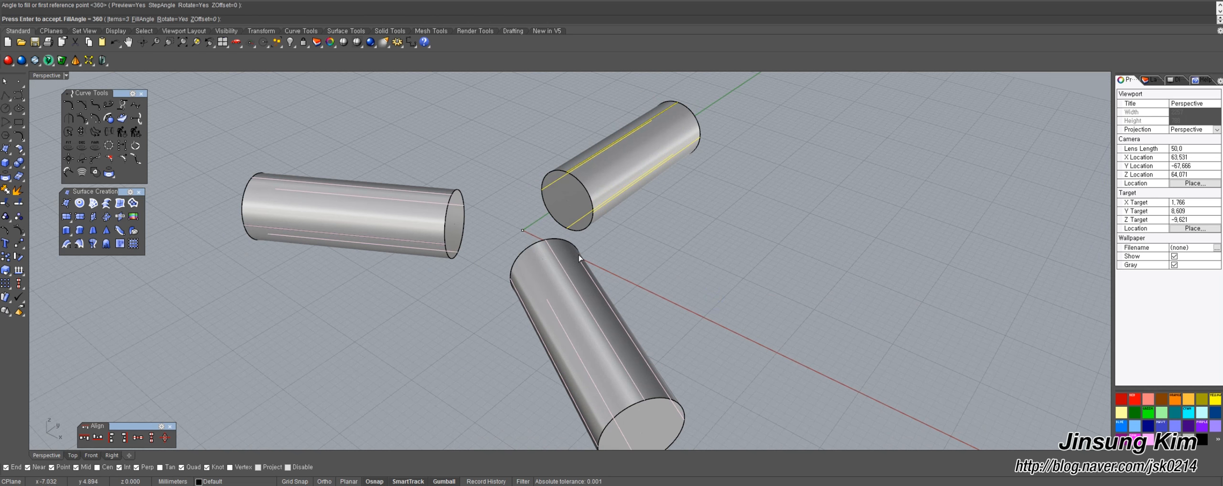
pyautogui.rightClick(556, 252)
# Select all curves to inspect the arrayed isocurves and centre lines on the three pipes.
pyautogui.click(424, 221)
pyautogui.click(677, 245)
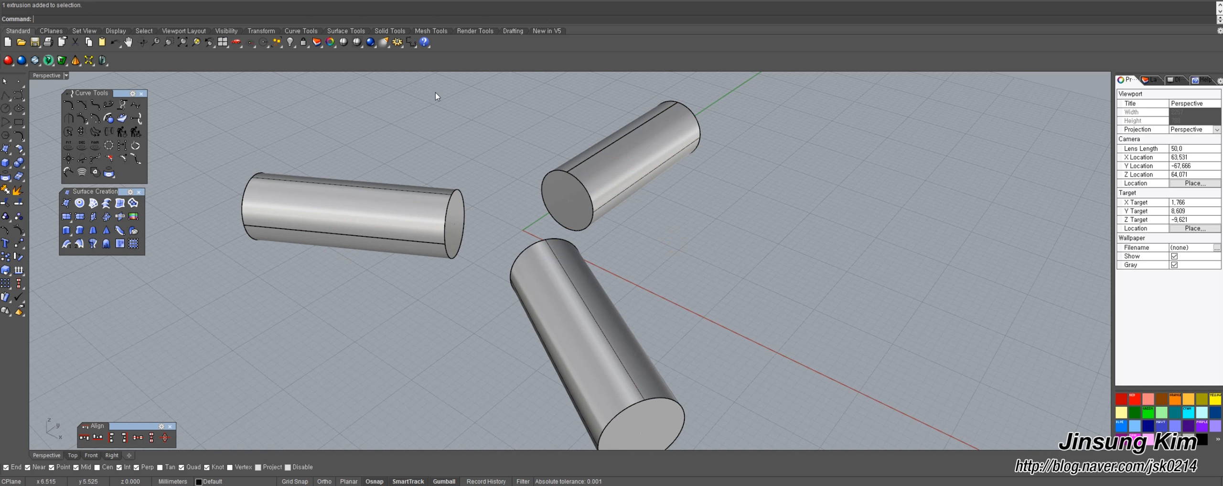
pyautogui.click(281, 47)
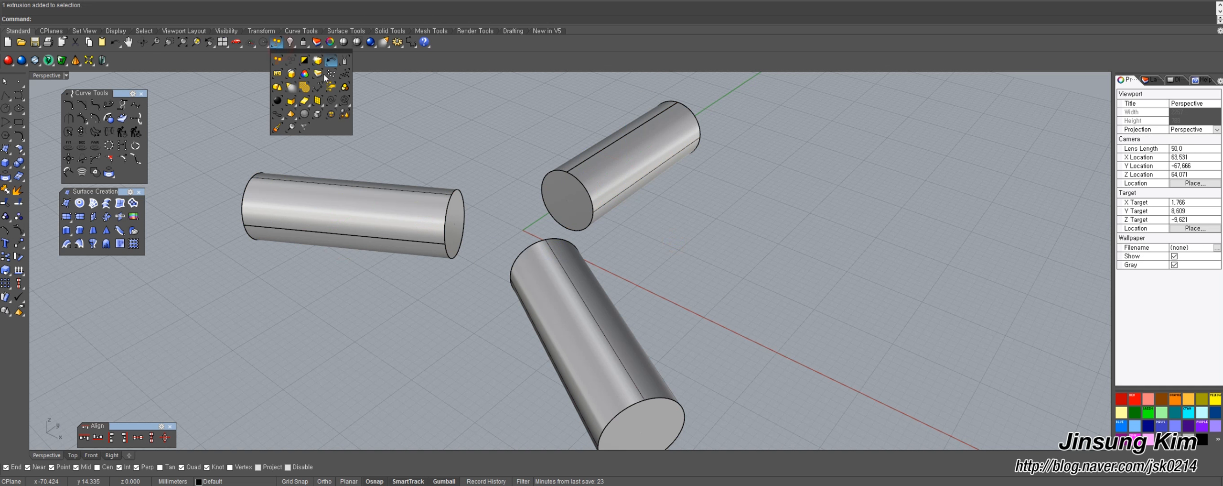
pyautogui.click(331, 101)
pyautogui.moveTo(454, 272); pyautogui.dragTo(540, 255, button='right')
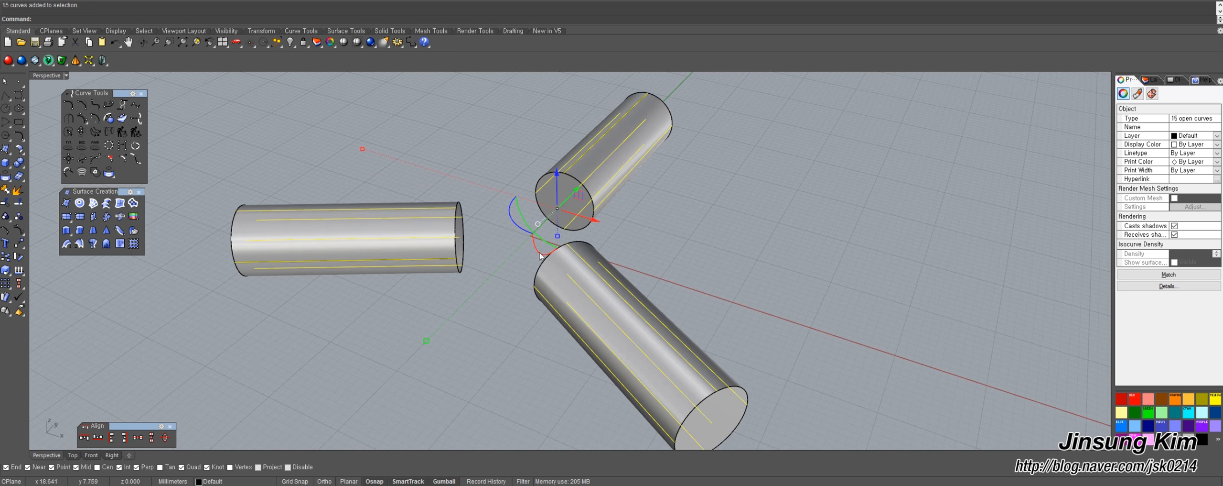
pyautogui.moveTo(627, 239); pyautogui.dragTo(600, 230, button='right')
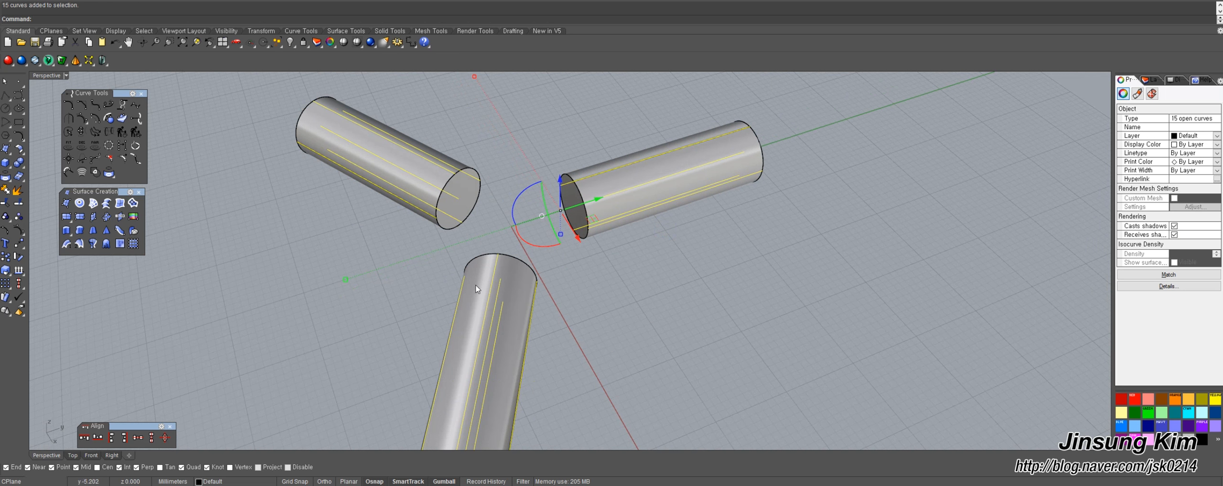
pyautogui.click(624, 245)
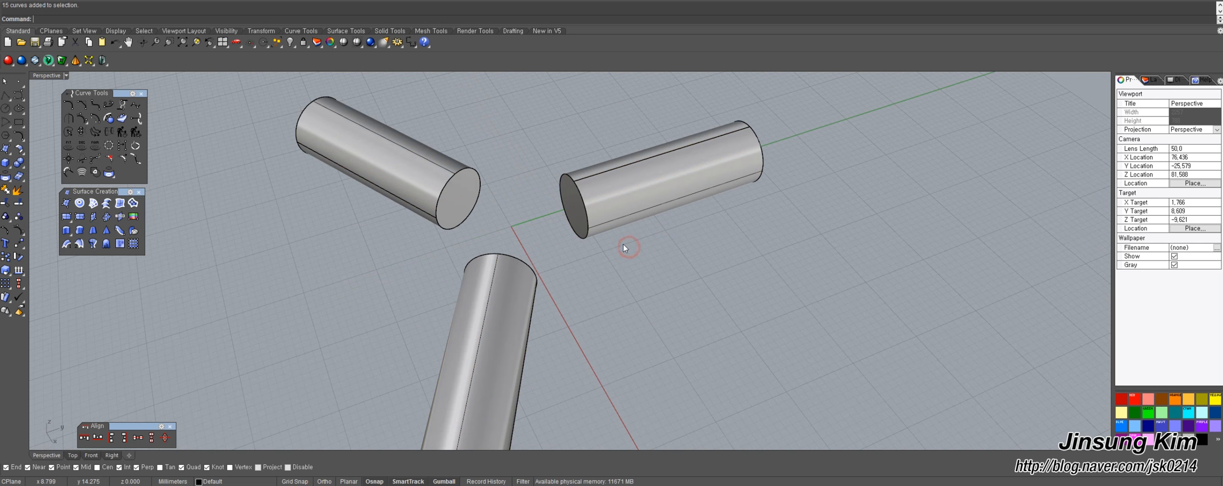
pyautogui.click(22, 146)
pyautogui.click(21, 140)
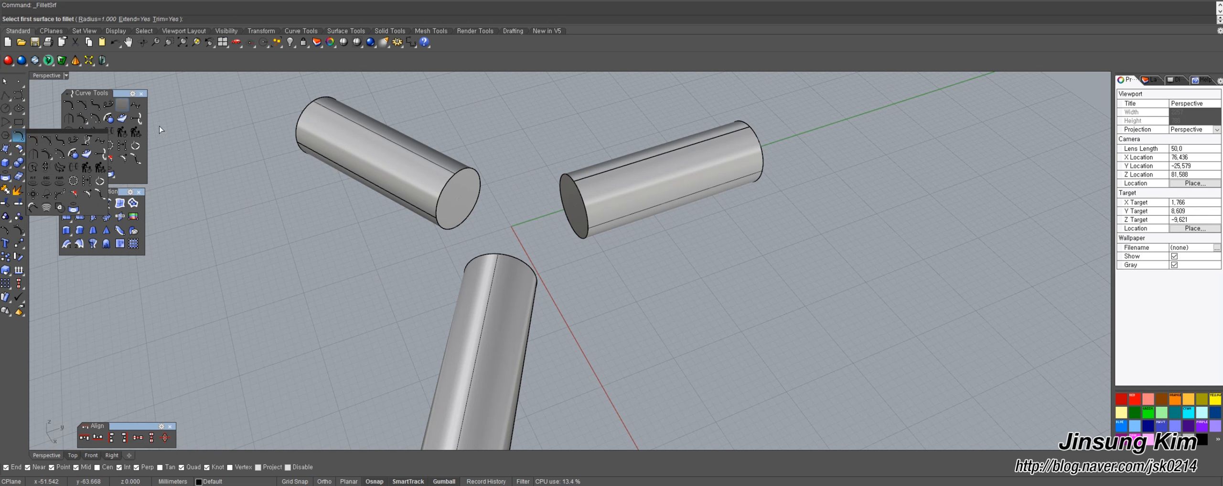
pyautogui.click(191, 132)
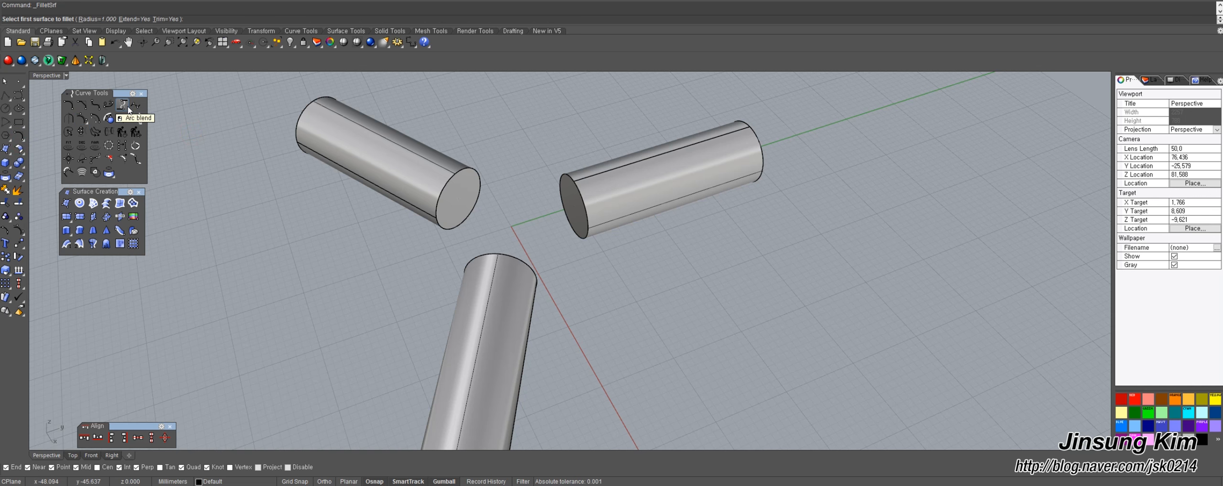
# Create an arc blend between the inner ends of the top isocurves on the Y-axis pipe and the pipe on the positive X side.
pyautogui.click(123, 106)
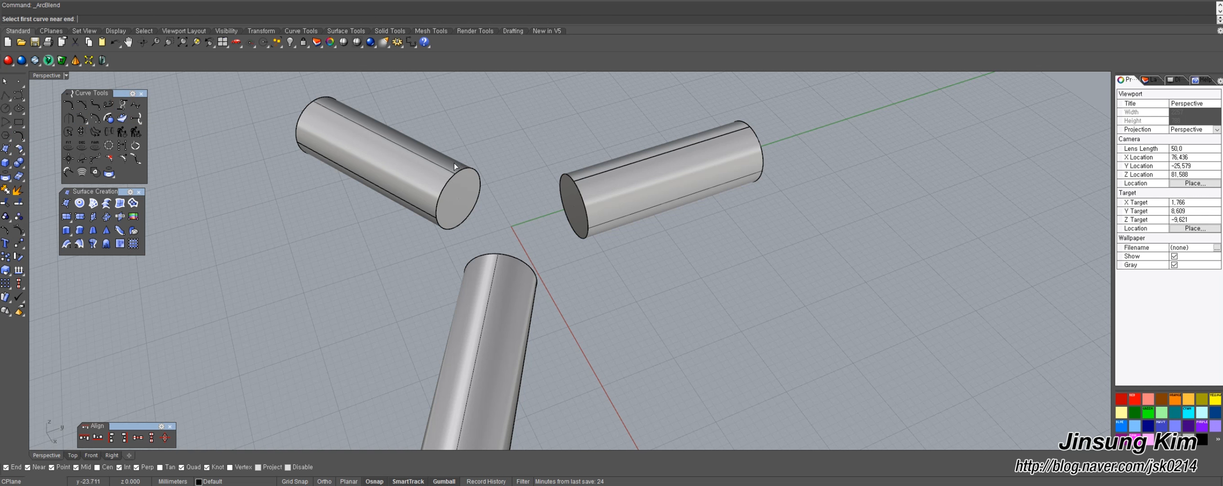
pyautogui.click(581, 176)
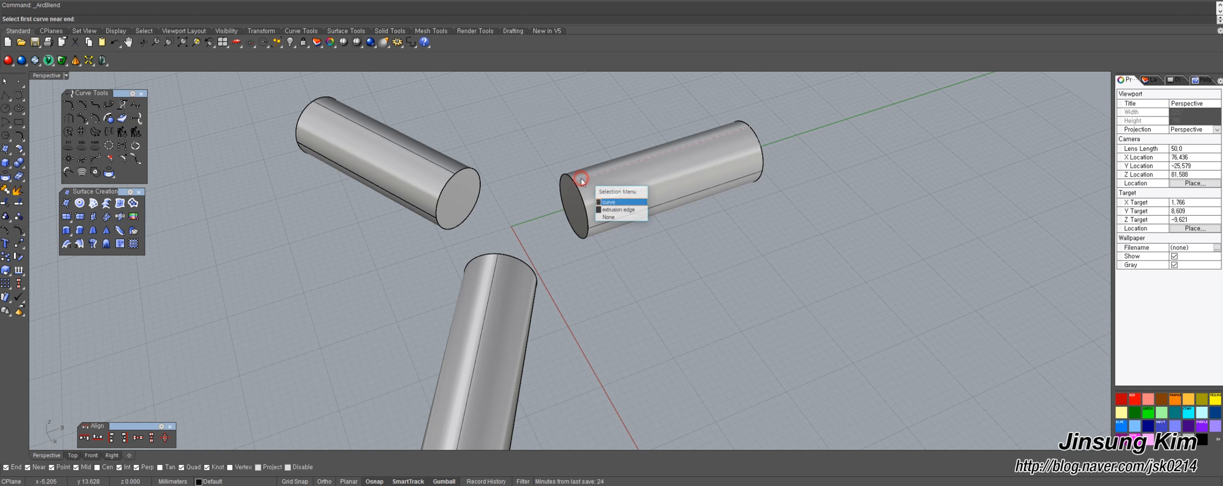
pyautogui.click(613, 190)
pyautogui.click(499, 263)
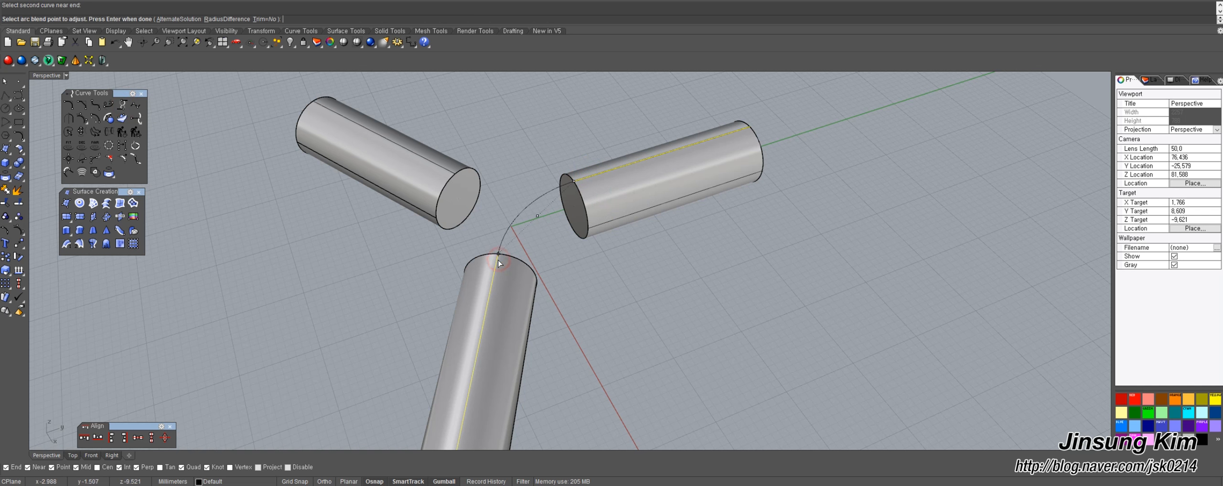
pyautogui.moveTo(471, 291); pyautogui.dragTo(581, 260, button='right')
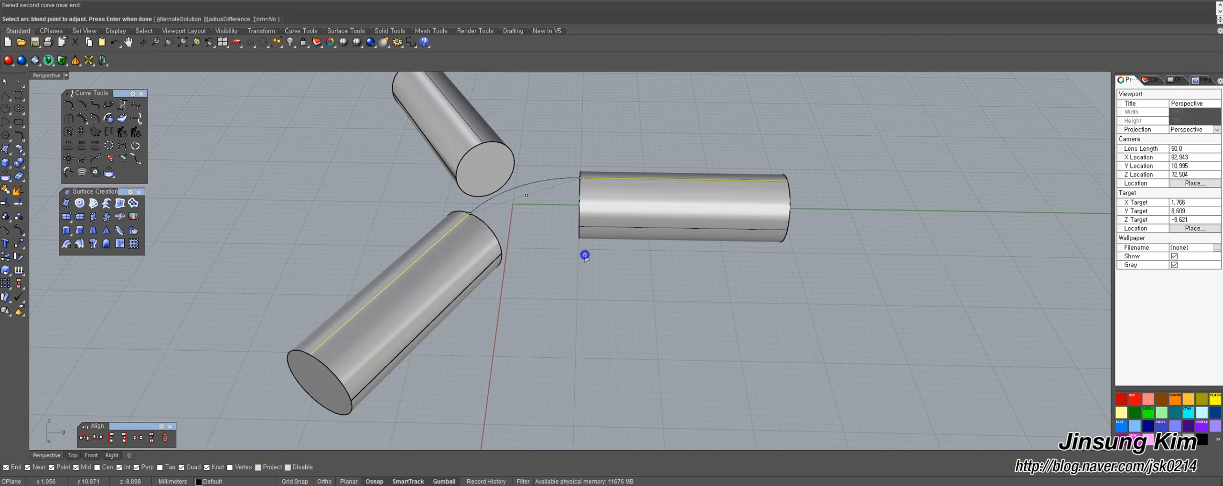
pyautogui.press('Return')
# Create an arc blend between the facing side isocurves of the same two pipes.
pyautogui.press('Return')
pyautogui.click(584, 229)
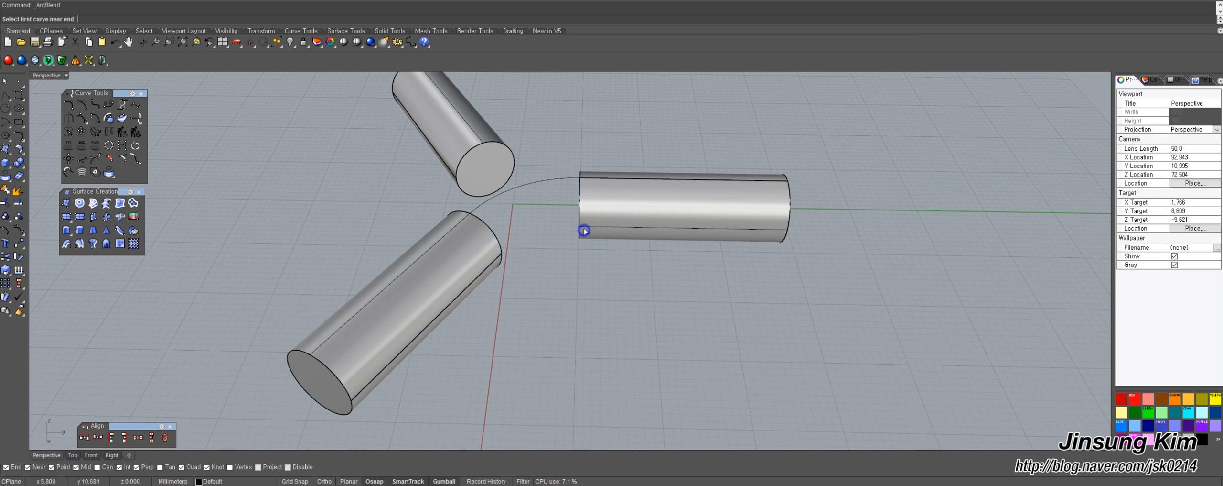
pyautogui.click(497, 260)
pyautogui.click(528, 276)
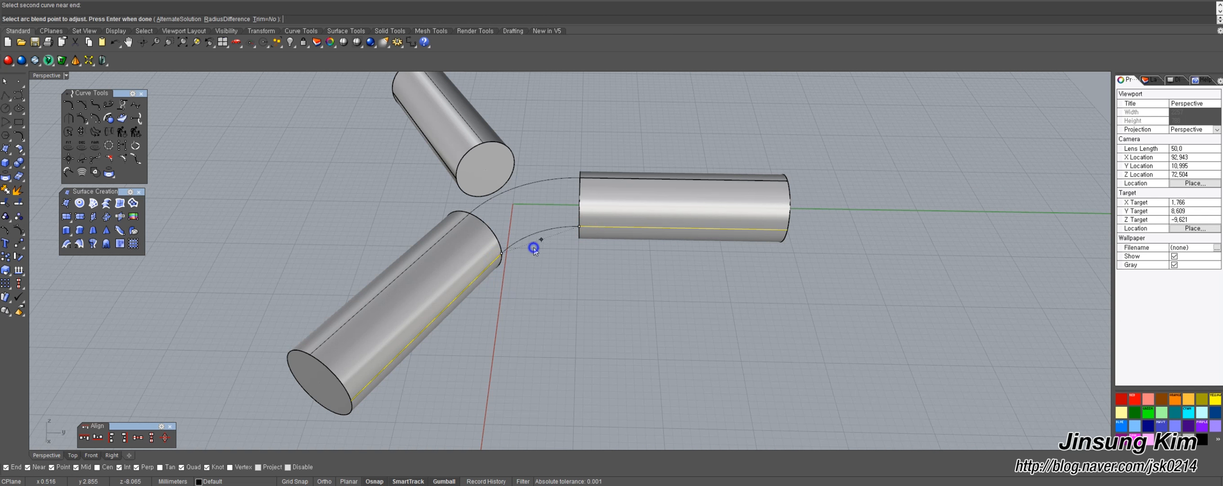
pyautogui.moveTo(538, 241); pyautogui.dragTo(582, 235, button='right')
pyautogui.press('Return')
# Create an arc blend between the bottom isocurves of the same two pipes.
pyautogui.press('Return')
pyautogui.click(578, 245)
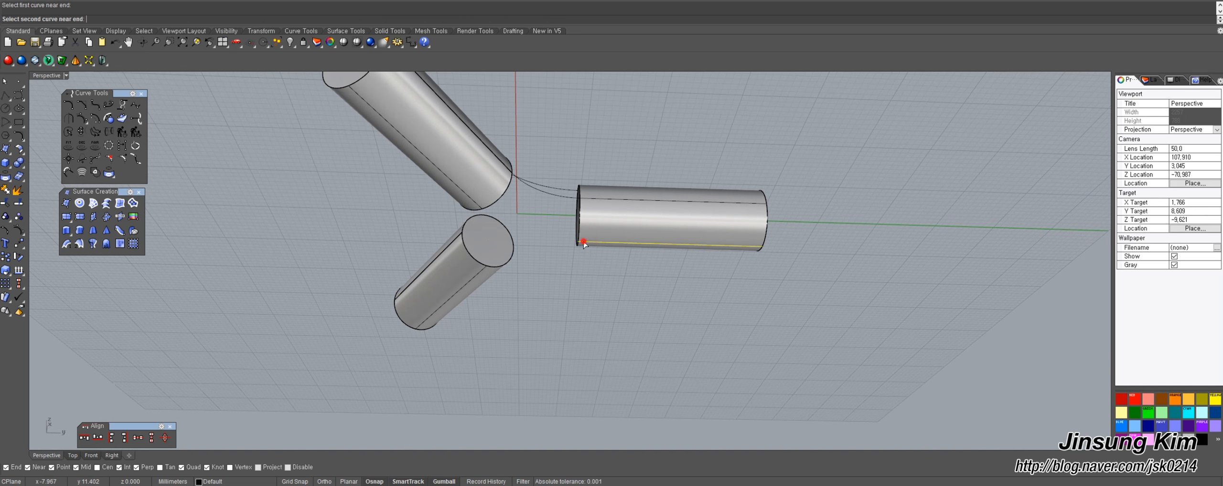
pyautogui.click(473, 203)
pyautogui.moveTo(473, 199); pyautogui.dragTo(557, 300, button='right')
# Polar array the three arc blend curves around the origin with 3 items over 360 degrees.
pyautogui.moveTo(532, 180); pyautogui.dragTo(520, 285)
pyautogui.moveTo(524, 285); pyautogui.dragTo(668, 275, button='right')
pyautogui.middleClick(668, 274)
pyautogui.click(638, 299)
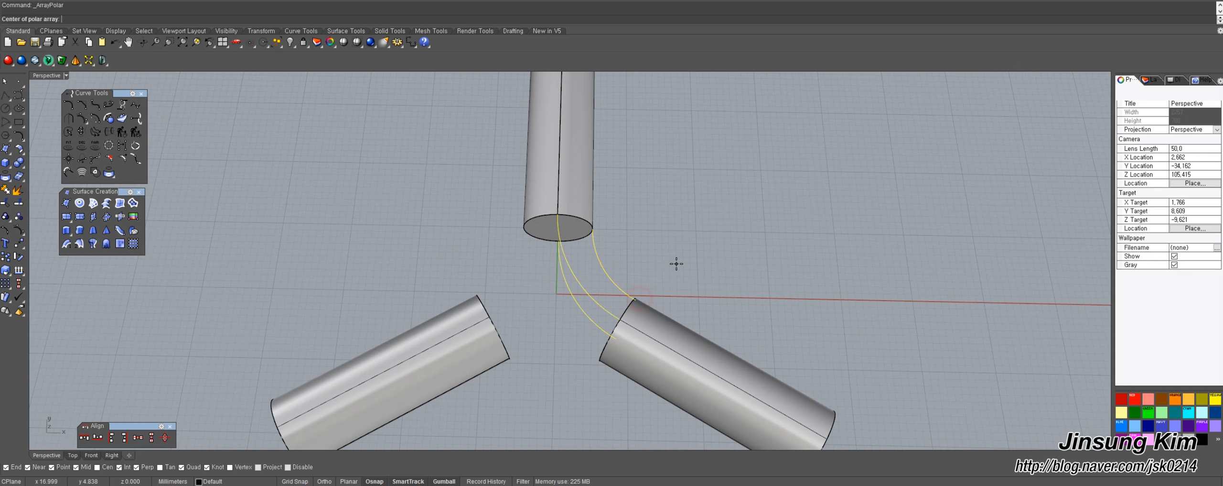
pyautogui.press('Return')
pyautogui.press('Return')
pyautogui.press('Return')
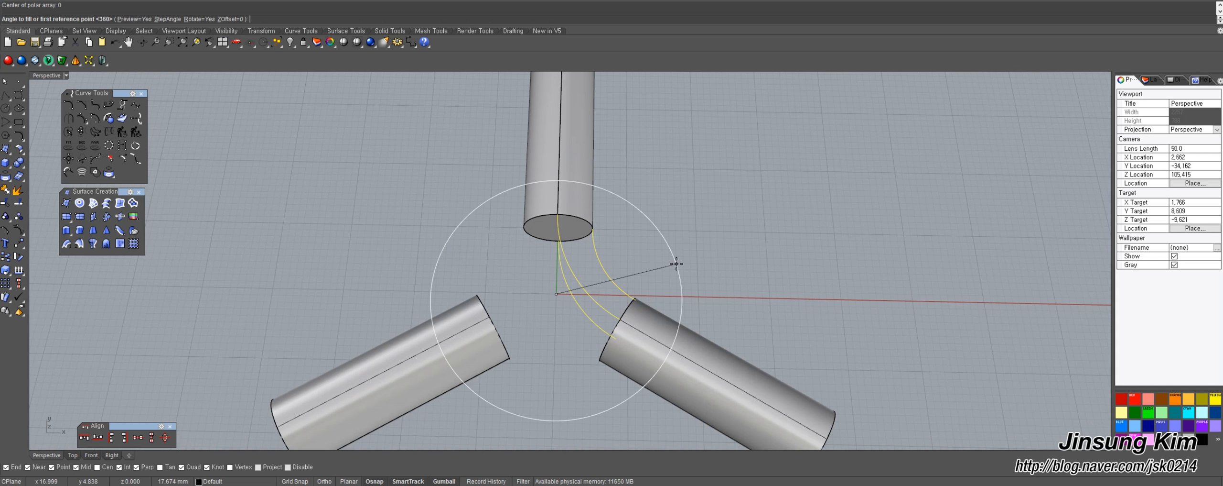
pyautogui.click(677, 263)
pyautogui.moveTo(677, 267); pyautogui.dragTo(537, 227, button='right')
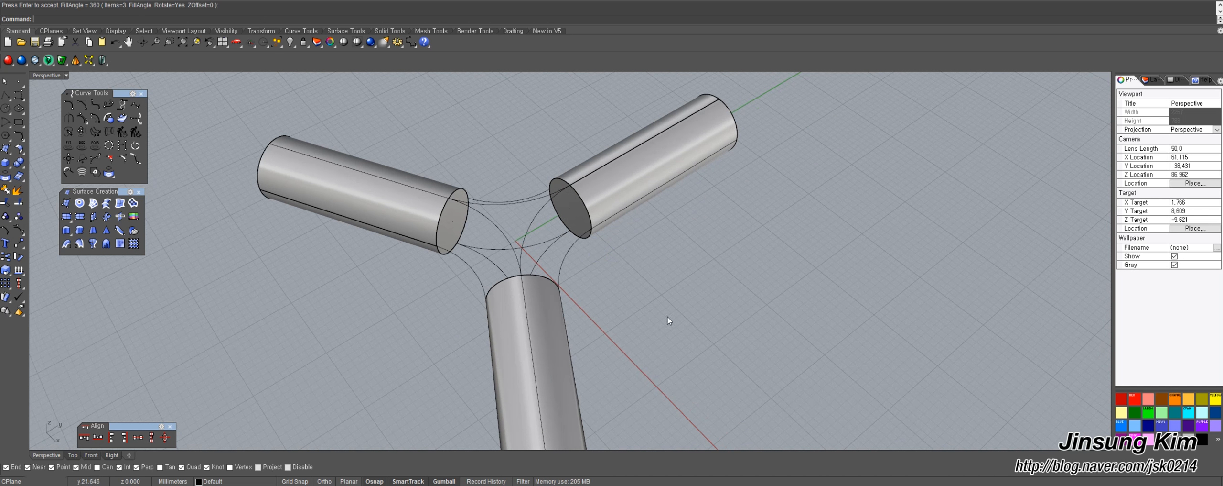
# Start duplicating edges and float the Curve From Object toolbar in the workspace.
pyautogui.middleClick(634, 303)
pyautogui.click(671, 279)
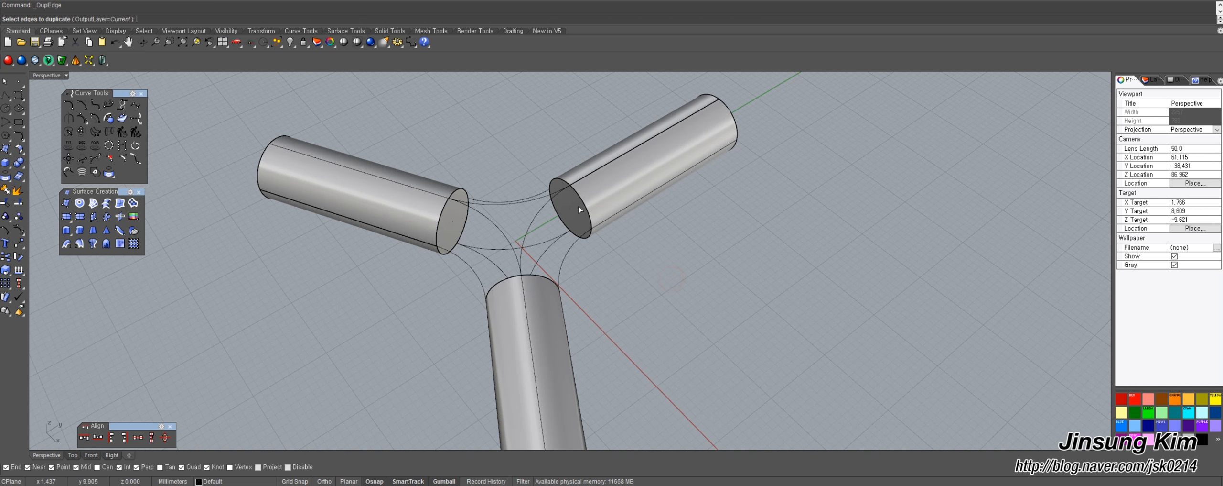
pyautogui.middleClick(615, 243)
pyautogui.moveTo(42, 172); pyautogui.dragTo(110, 269)
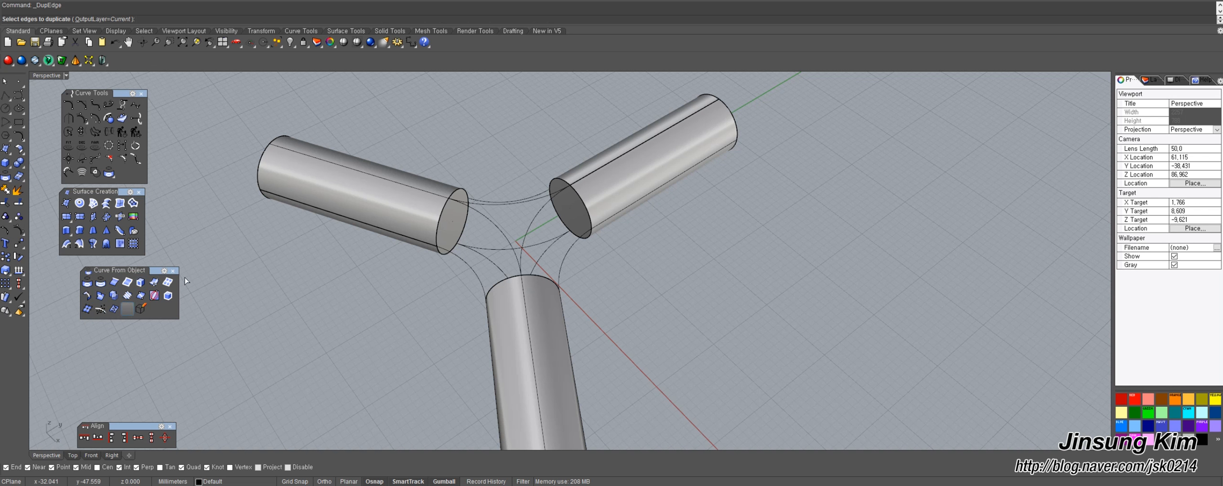
pyautogui.click(114, 282)
# Duplicate the inner end edges of the Y-axis pipe and the pipe on the positive X side.
pyautogui.click(579, 203)
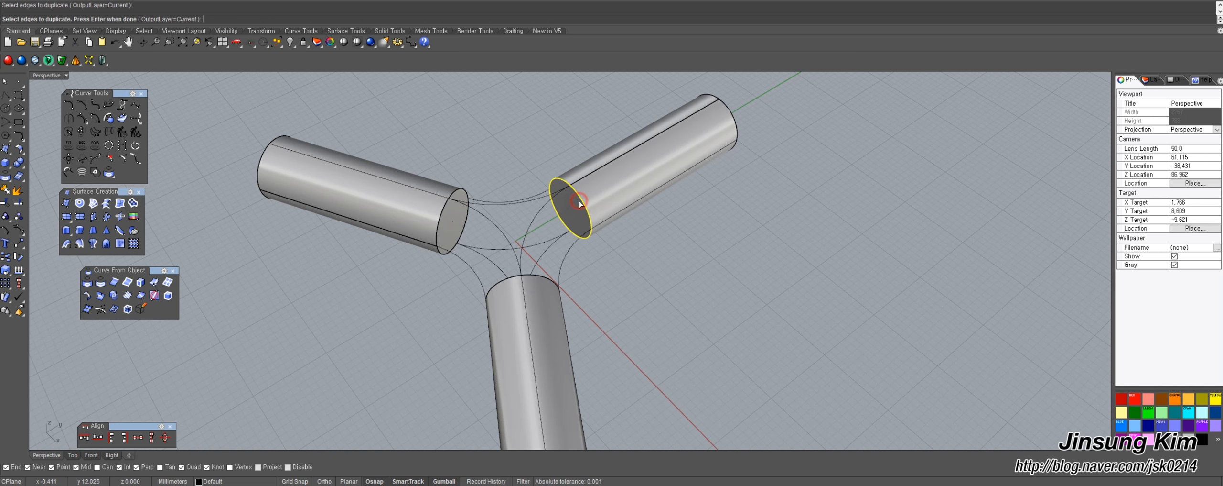
pyautogui.click(546, 277)
pyautogui.moveTo(643, 252); pyautogui.dragTo(548, 177, button='right')
pyautogui.rightClick(631, 210)
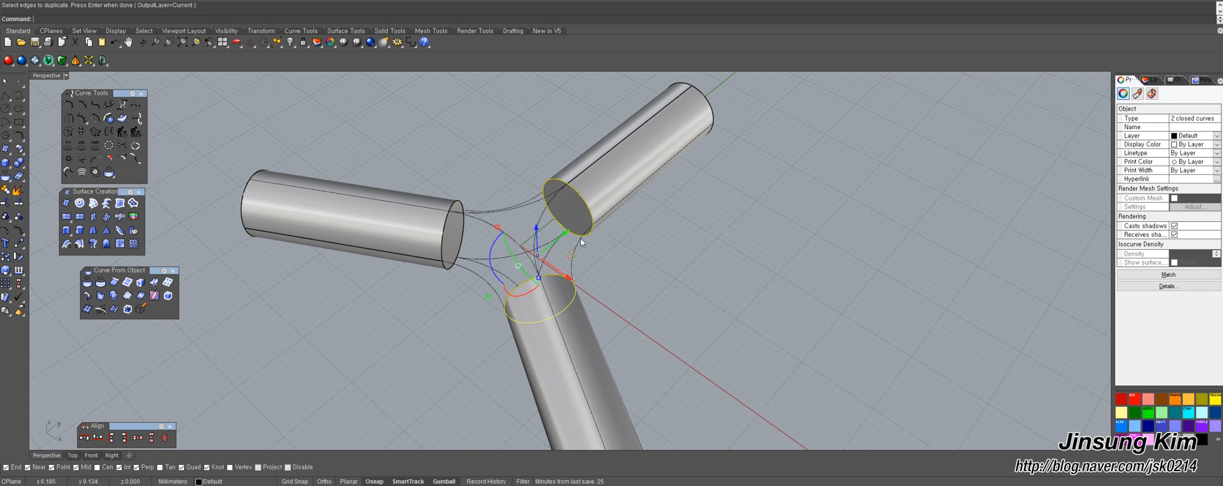
# Examine the two duplicated end circles on the Y-axis pipe and the positive X pipe from several angles.
pyautogui.click(671, 248)
pyautogui.click(582, 198)
pyautogui.click(622, 218)
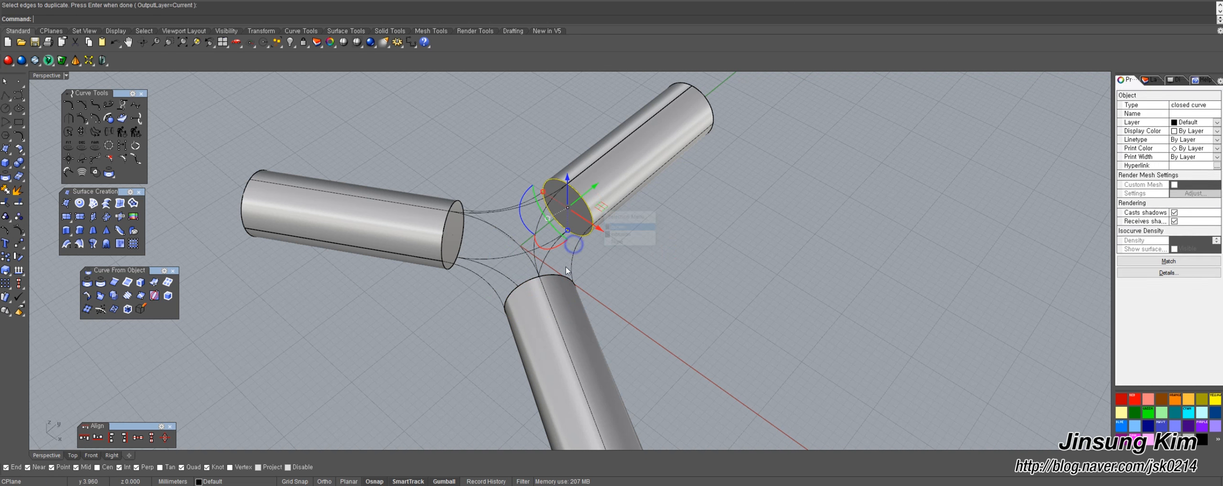
pyautogui.click(565, 273)
pyautogui.click(598, 298)
pyautogui.moveTo(618, 272); pyautogui.dragTo(557, 215, button='right')
pyautogui.scroll(2, 536, 244)
pyautogui.keyDown('shift'); pyautogui.click(590, 235); pyautogui.keyUp('shift')
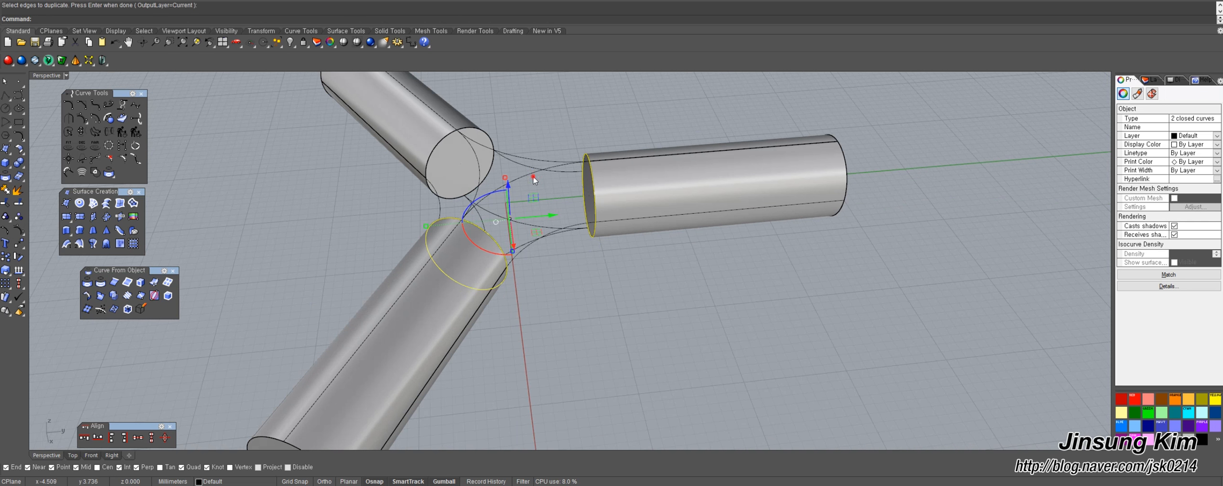
pyautogui.click(533, 177)
pyautogui.moveTo(562, 251); pyautogui.dragTo(585, 170, button='right')
pyautogui.click(534, 266)
pyautogui.click(627, 247)
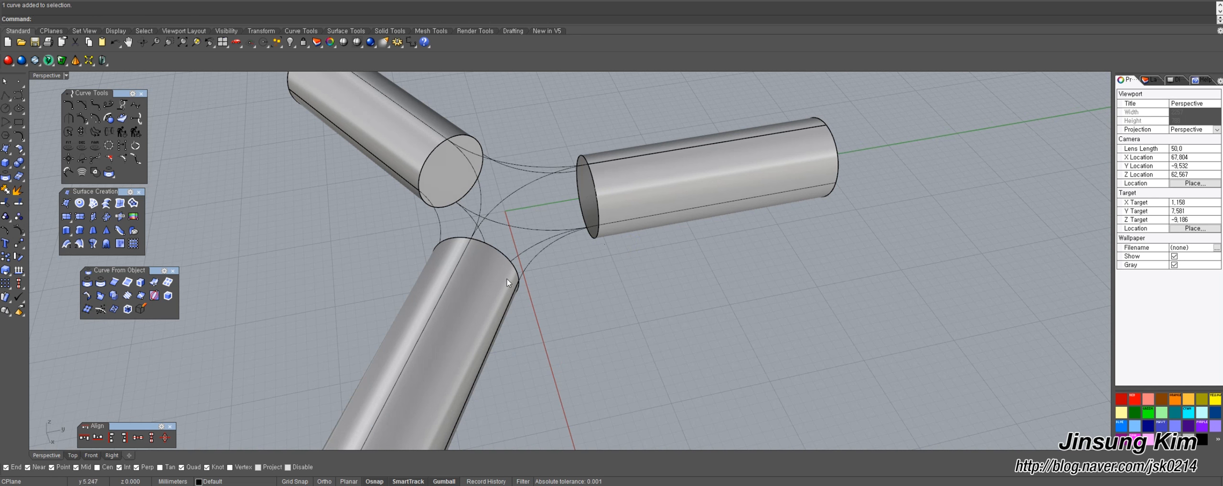
# Start splitting the two duplicated end circles, choosing the top and bottom arc blends between them as cutting objects.
pyautogui.moveTo(561, 201); pyautogui.dragTo(601, 202, button='right')
pyautogui.click(599, 183)
pyautogui.click(624, 208)
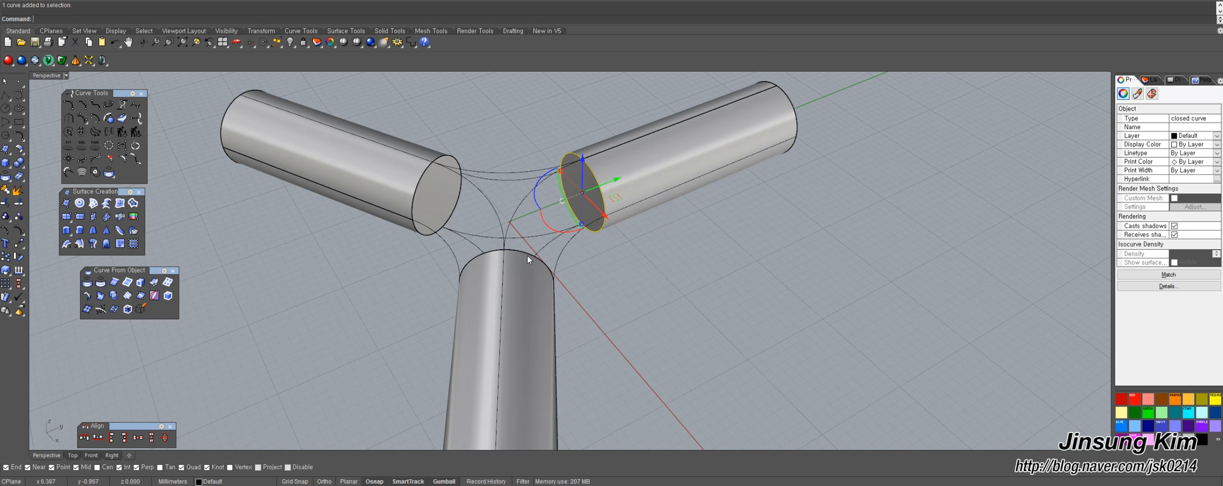
pyautogui.keyDown('shift'); pyautogui.click(528, 258); pyautogui.keyUp('shift')
pyautogui.click(557, 281)
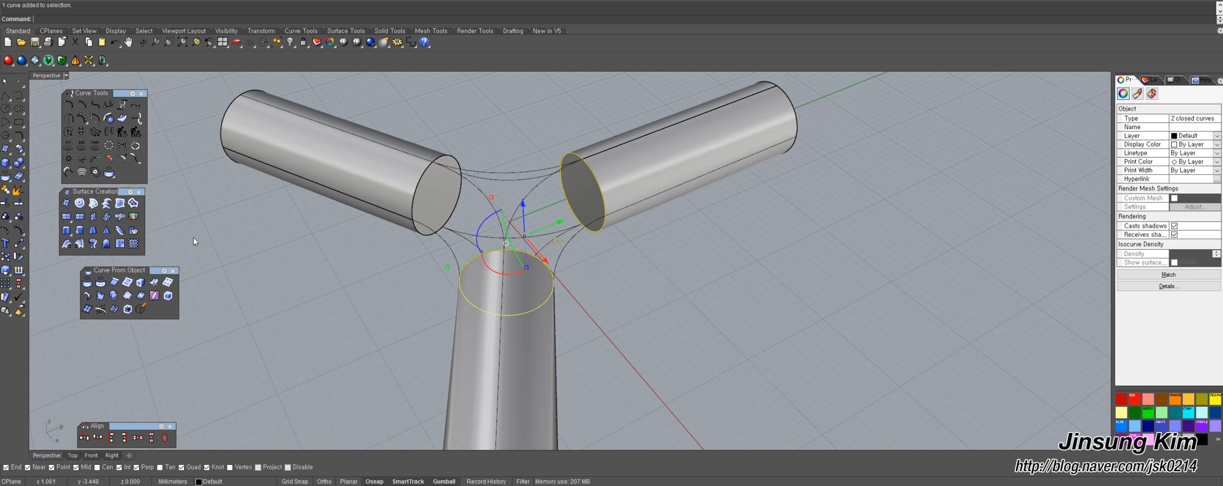
pyautogui.click(18, 205)
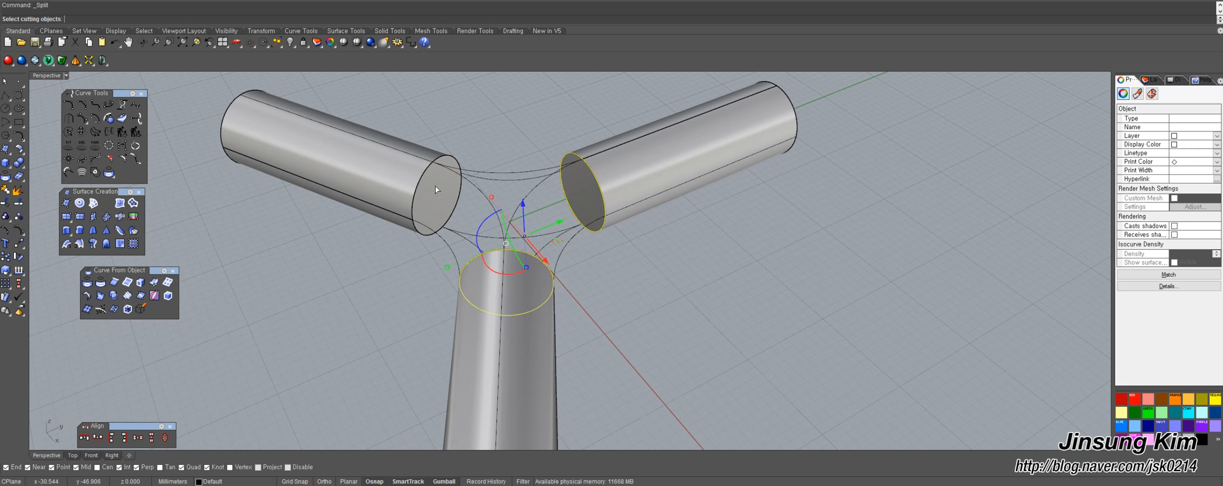
pyautogui.click(541, 187)
pyautogui.moveTo(542, 186); pyautogui.dragTo(561, 218, button='right')
pyautogui.click(550, 244)
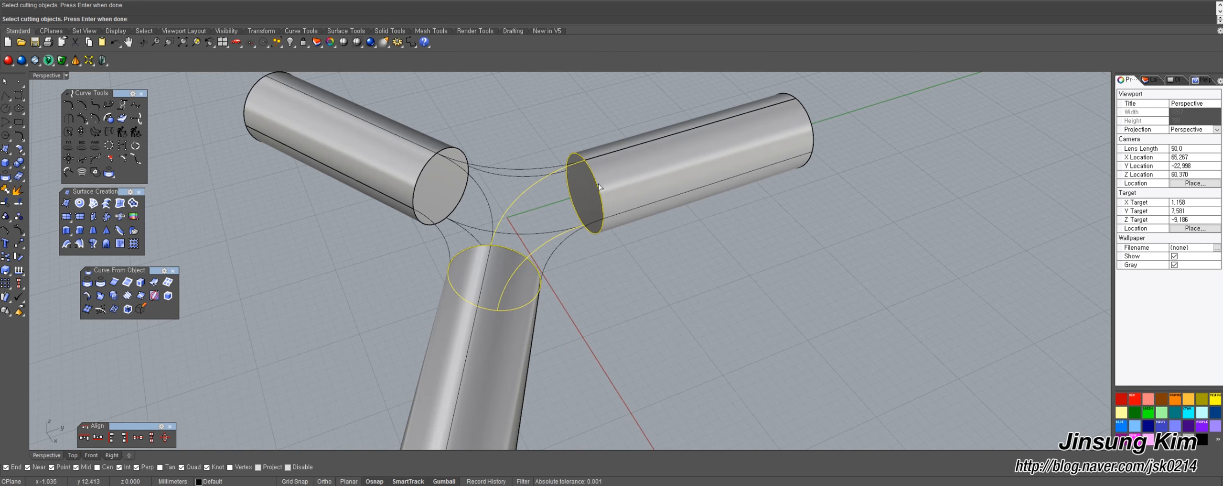
pyautogui.hotkey('ctrl', 'alt', 'd')
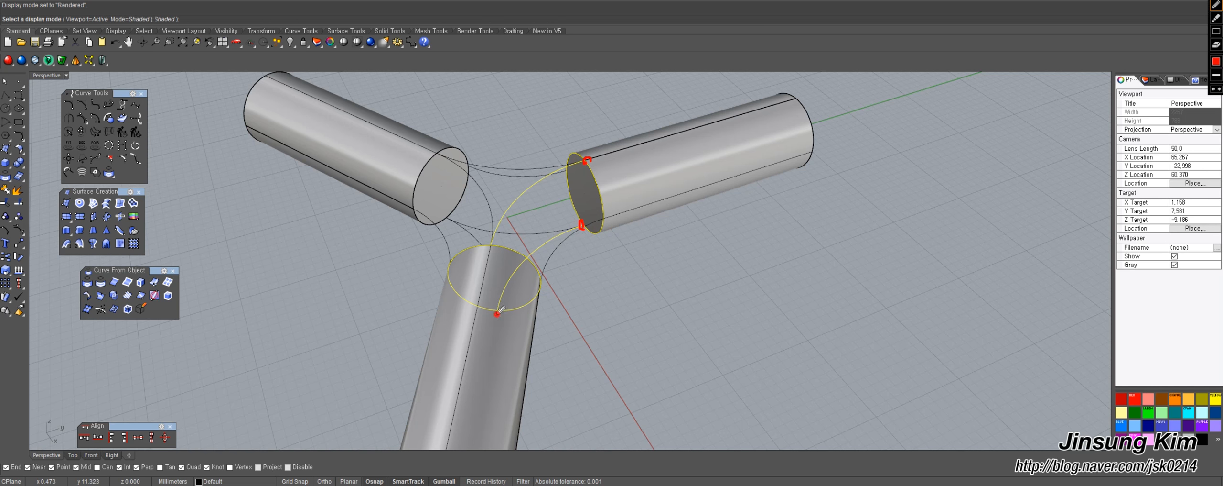
pyautogui.moveTo(497, 313); pyautogui.dragTo(503, 308)
pyautogui.moveTo(495, 238); pyautogui.dragTo(493, 249)
pyautogui.moveTo(591, 159); pyautogui.dragTo(612, 207)
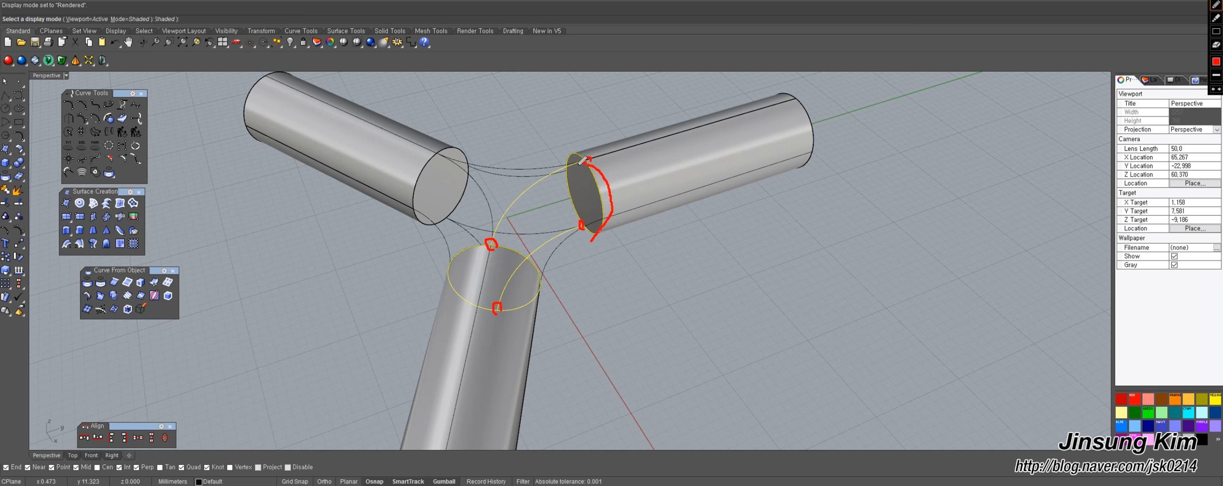
pyautogui.moveTo(571, 152); pyautogui.dragTo(580, 218)
pyautogui.moveTo(533, 275); pyautogui.dragTo(507, 315)
pyautogui.moveTo(469, 255); pyautogui.dragTo(477, 308)
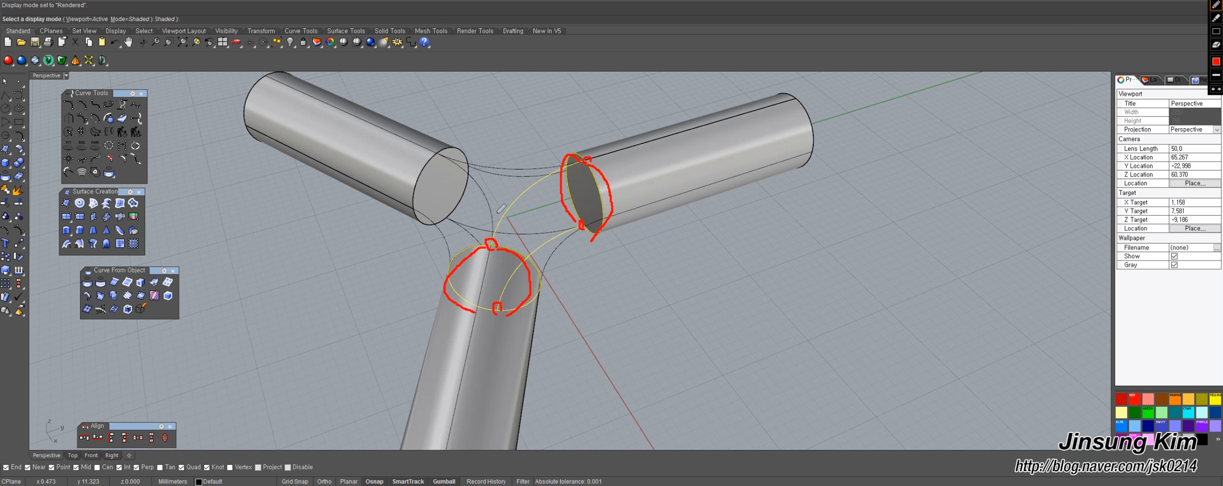
pyautogui.rightClick(572, 252)
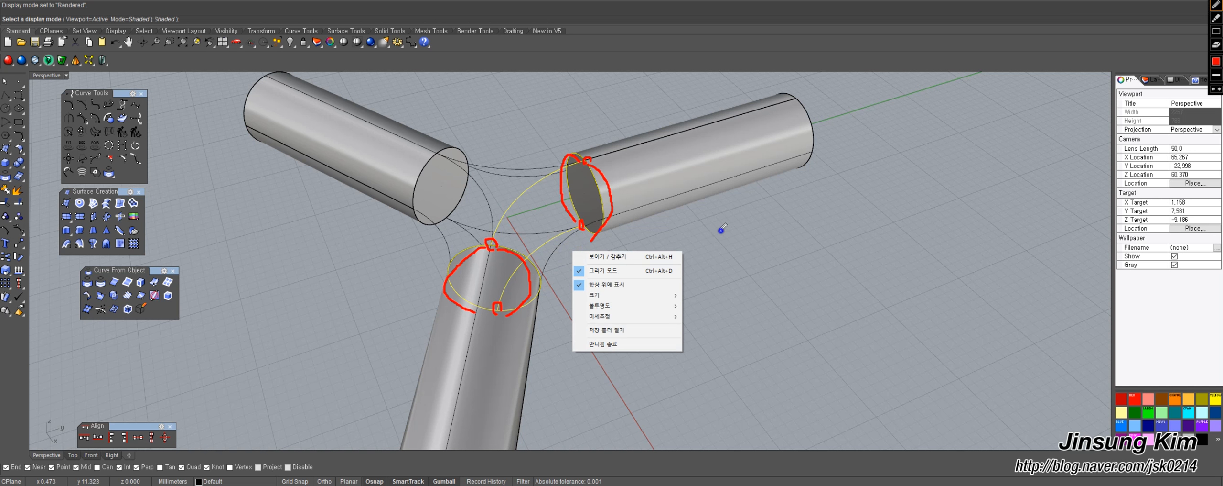
pyautogui.rightClick(703, 234)
pyautogui.press('Escape')
pyautogui.press('Escape')
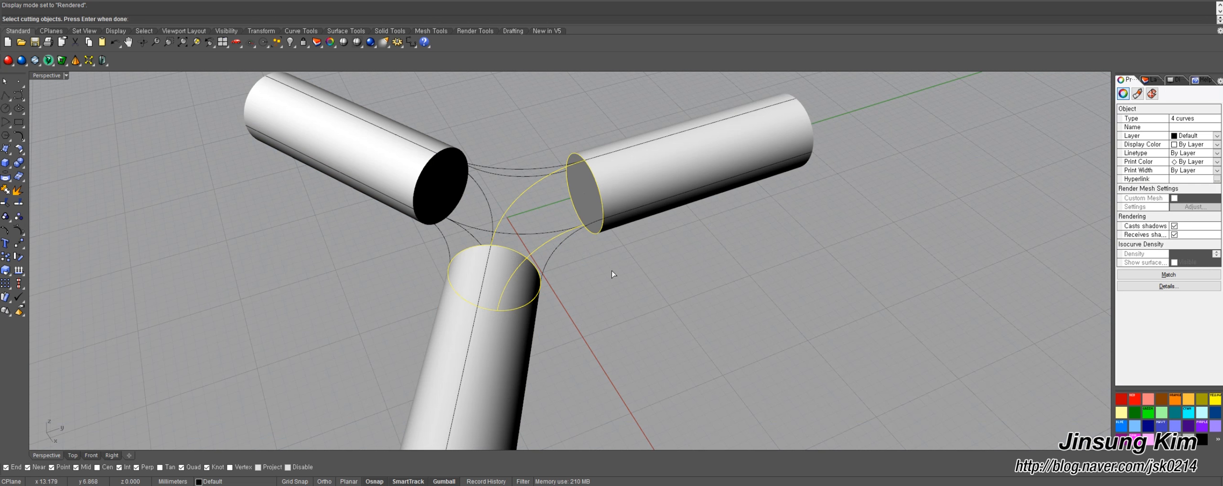
# Restore the Shaded display and complete the split of the two end circles.
pyautogui.moveTo(599, 254); pyautogui.dragTo(621, 252, button='right')
pyautogui.hotkey('ctrl', 'alt', 's')
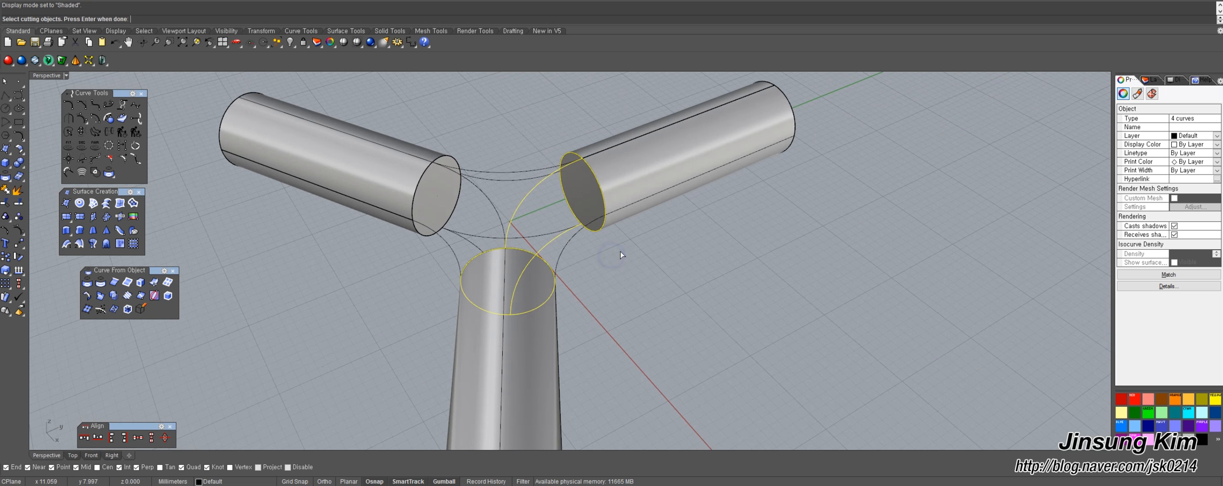
pyautogui.rightClick(621, 252)
# Delete the split circle halves facing the third pipe on both the Y-axis pipe and the positive X pipe.
pyautogui.click(619, 258)
pyautogui.click(601, 188)
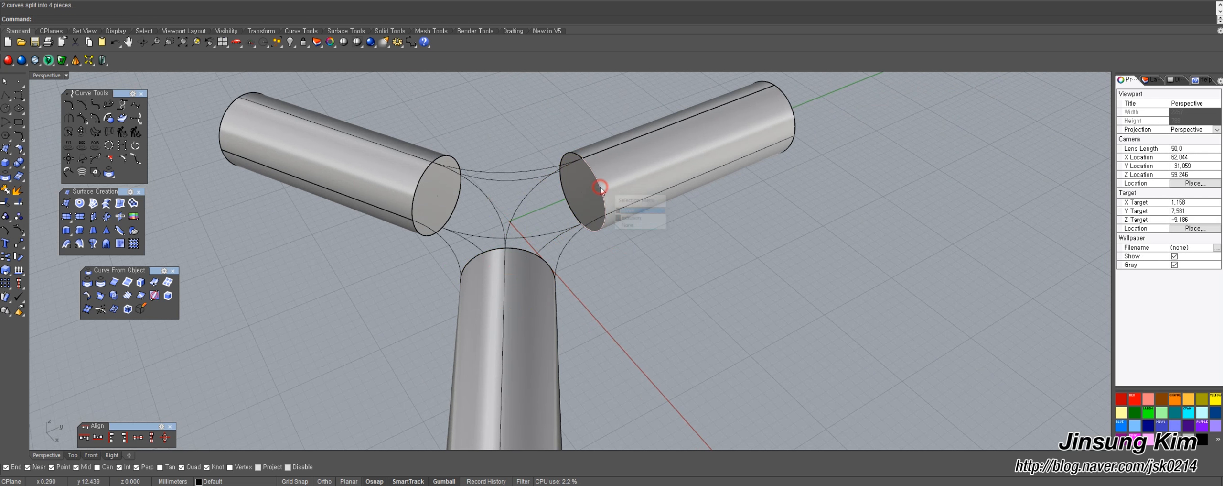
pyautogui.rightClick(601, 187)
pyautogui.click(567, 152)
pyautogui.rightClick(567, 152)
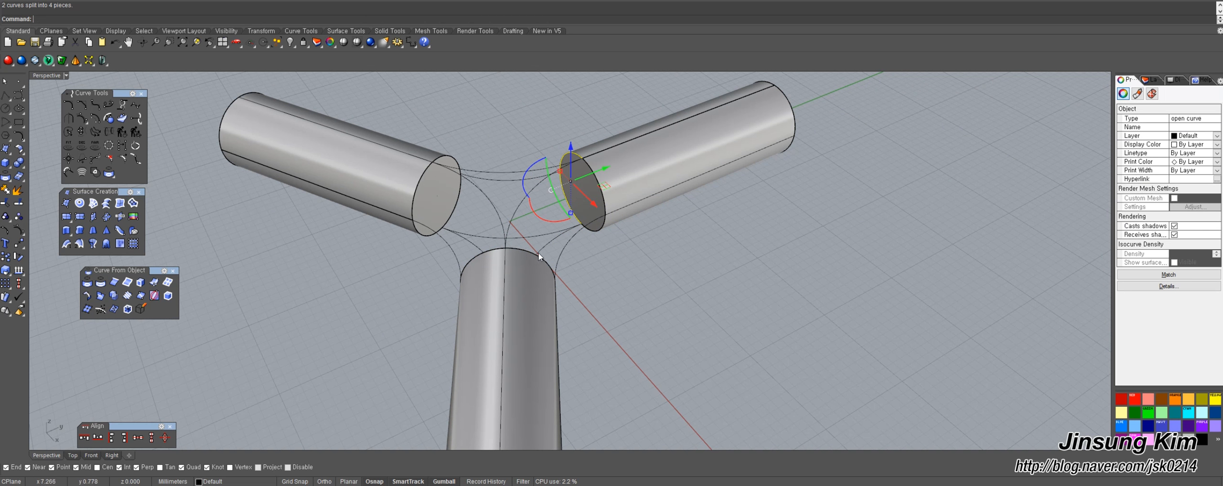
pyautogui.click(523, 249)
pyautogui.click(480, 249)
pyautogui.rightClick(477, 243)
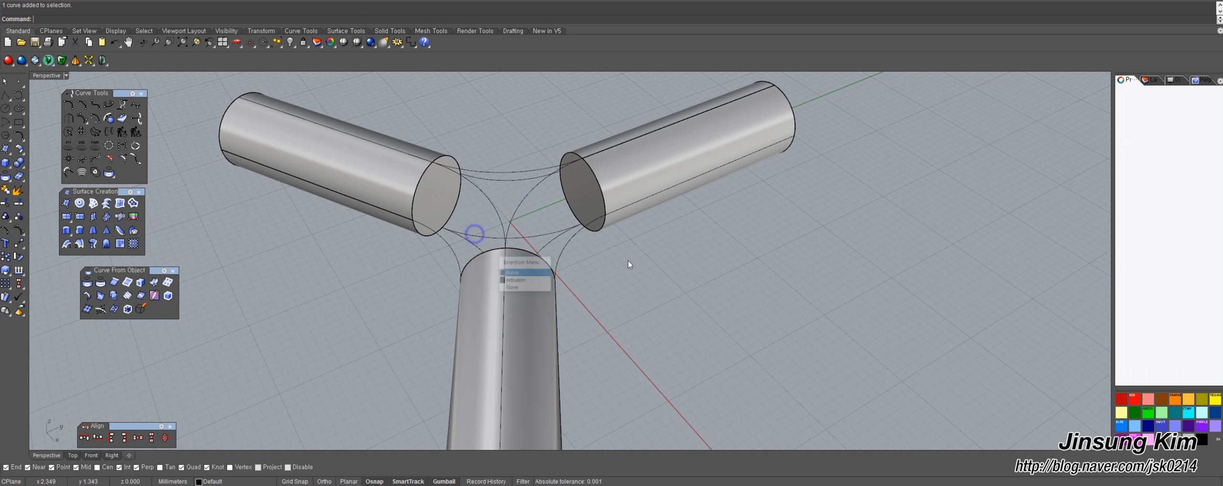
# Examine the three arc blends and the remaining half-circle edges between the Y-axis pipe and the positive X pipe.
pyautogui.moveTo(628, 260); pyautogui.dragTo(550, 222, button='right')
pyautogui.click(558, 275)
pyautogui.click(500, 252)
pyautogui.click(522, 278)
pyautogui.click(548, 200)
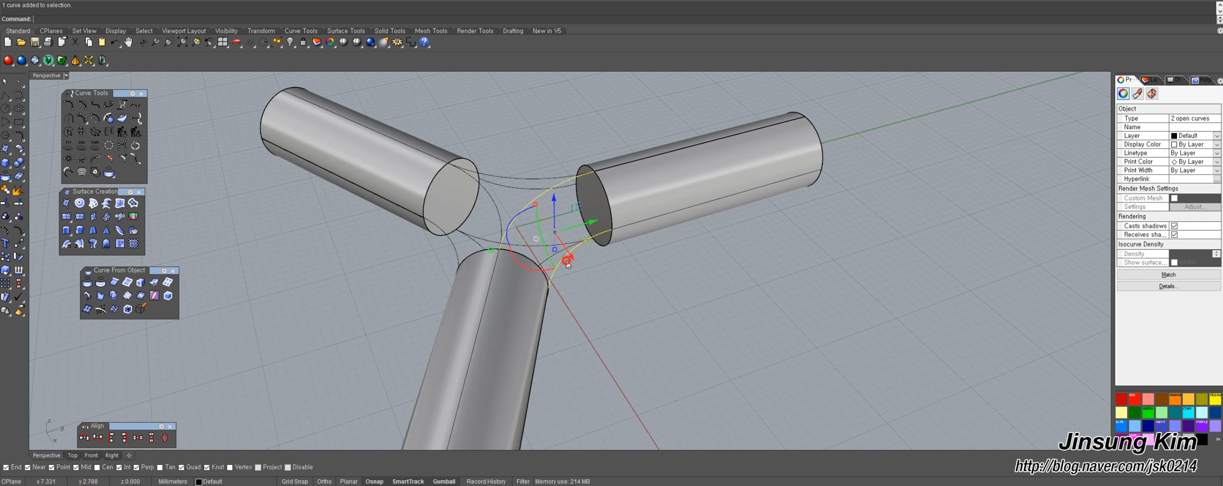
pyautogui.keyDown('shift'); pyautogui.click(556, 258); pyautogui.keyUp('shift')
pyautogui.keyDown('shift'); pyautogui.click(548, 261); pyautogui.keyUp('shift')
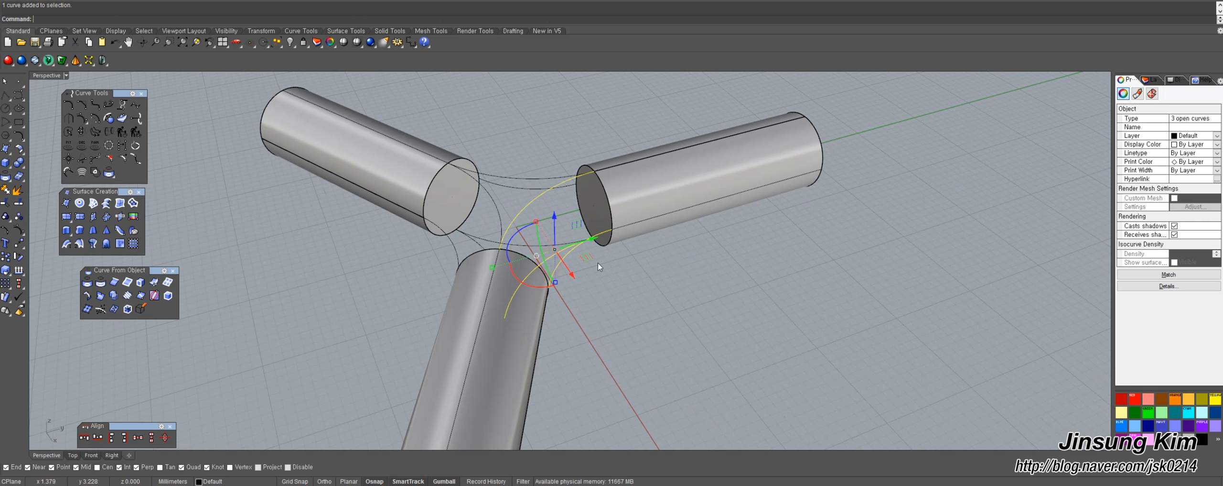
pyautogui.moveTo(599, 263); pyautogui.dragTo(611, 187, button='right')
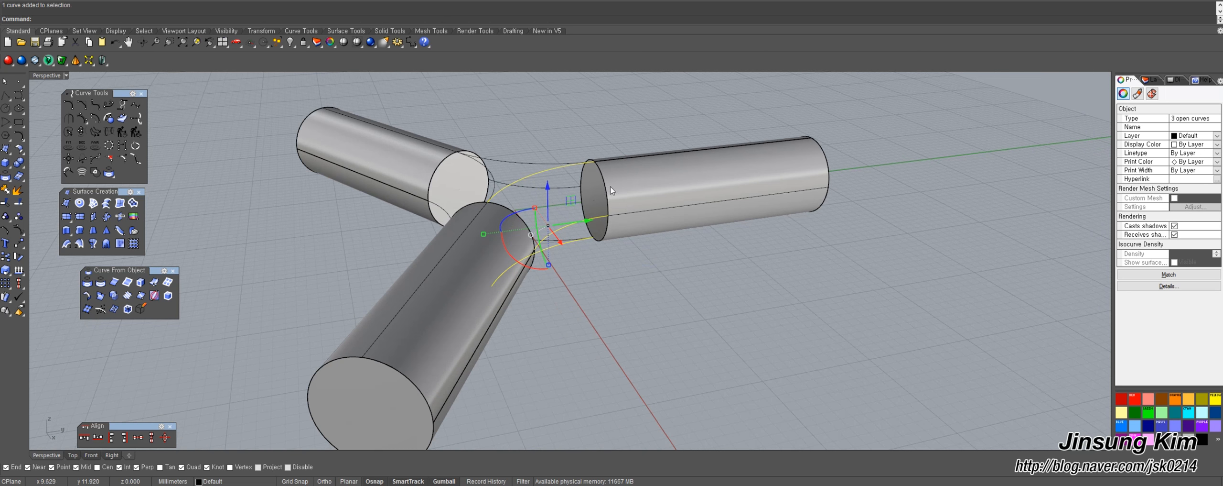
pyautogui.click(596, 237)
pyautogui.click(621, 252)
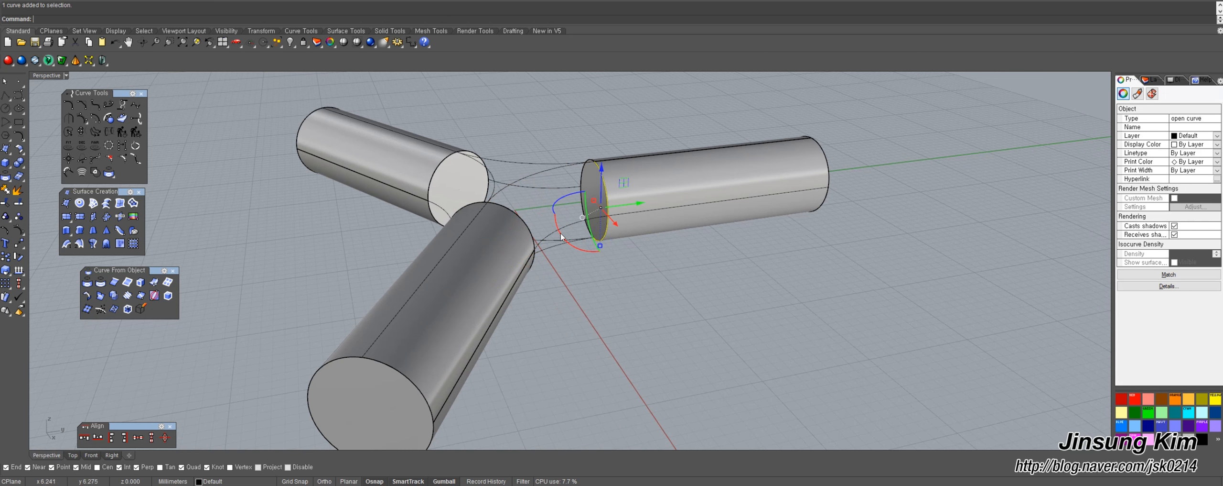
pyautogui.keyDown('shift'); pyautogui.click(573, 230); pyautogui.keyUp('shift')
pyautogui.click(632, 271)
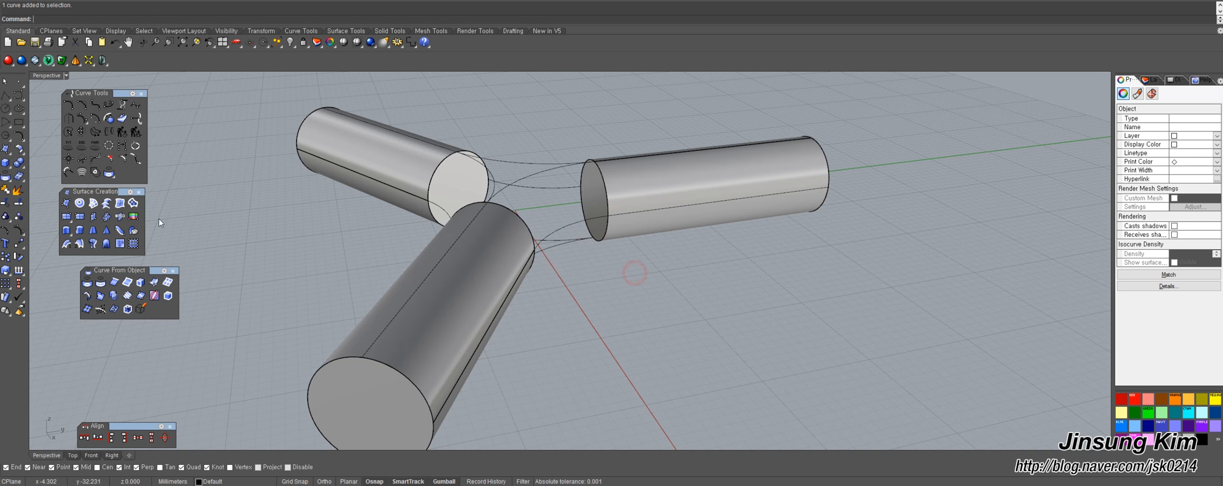
# Try to split the two remaining half-circle edges together with the side arc blend joining them.
pyautogui.click(19, 202)
pyautogui.click(603, 196)
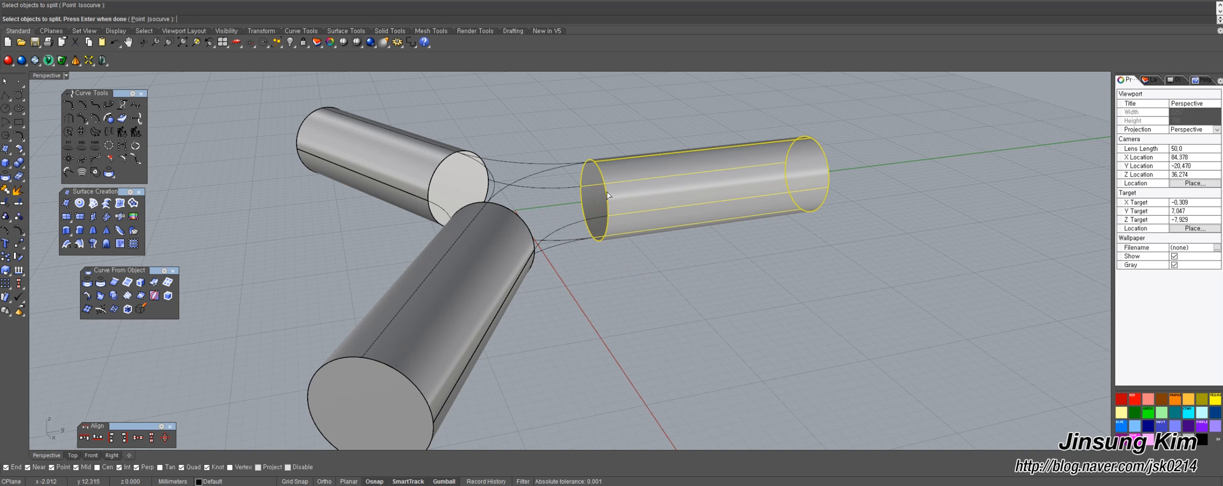
pyautogui.click(520, 216)
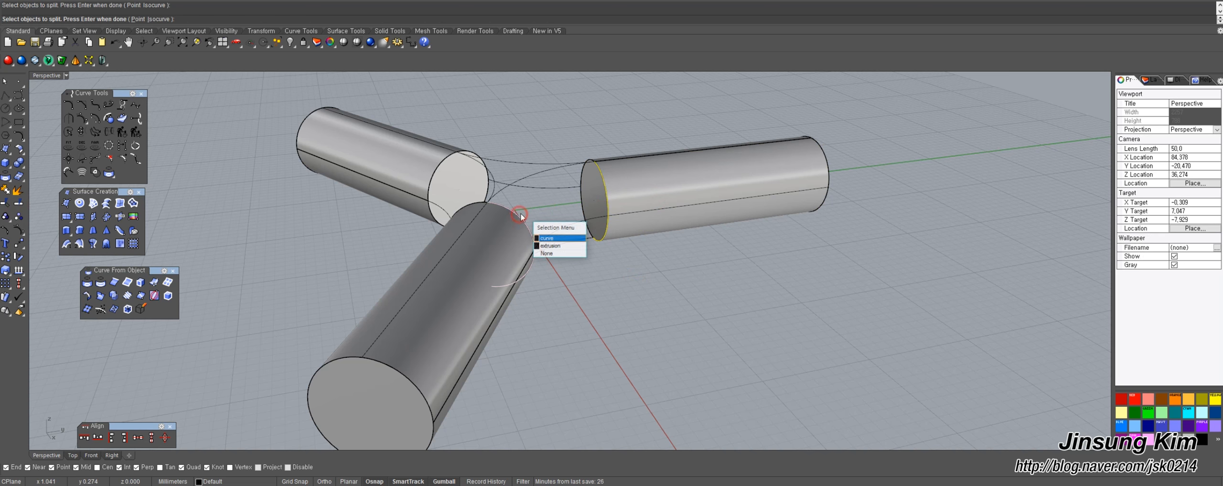
pyautogui.click(556, 229)
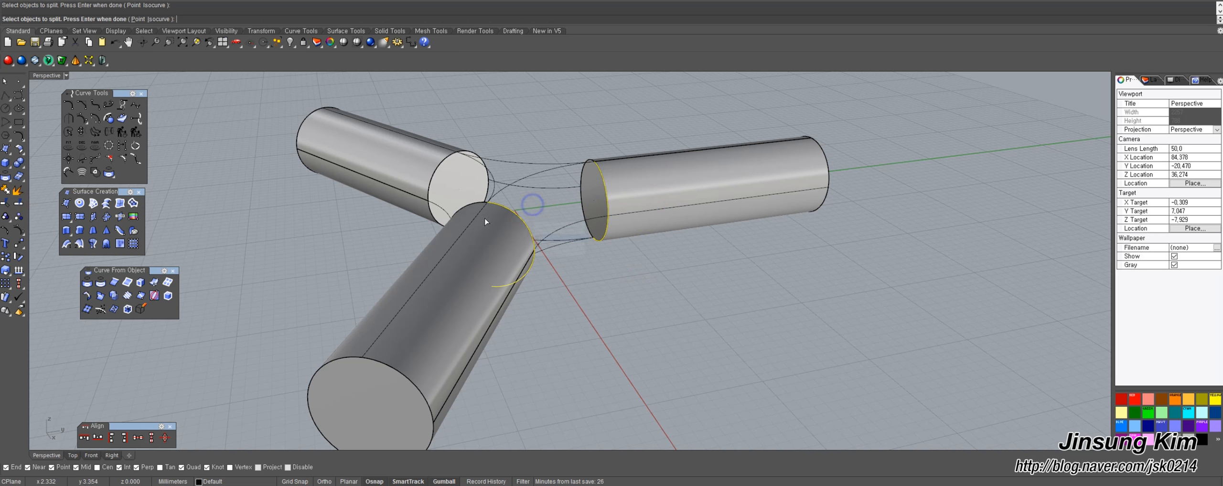
pyautogui.click(568, 226)
pyautogui.moveTo(614, 230); pyautogui.dragTo(619, 242, button='right')
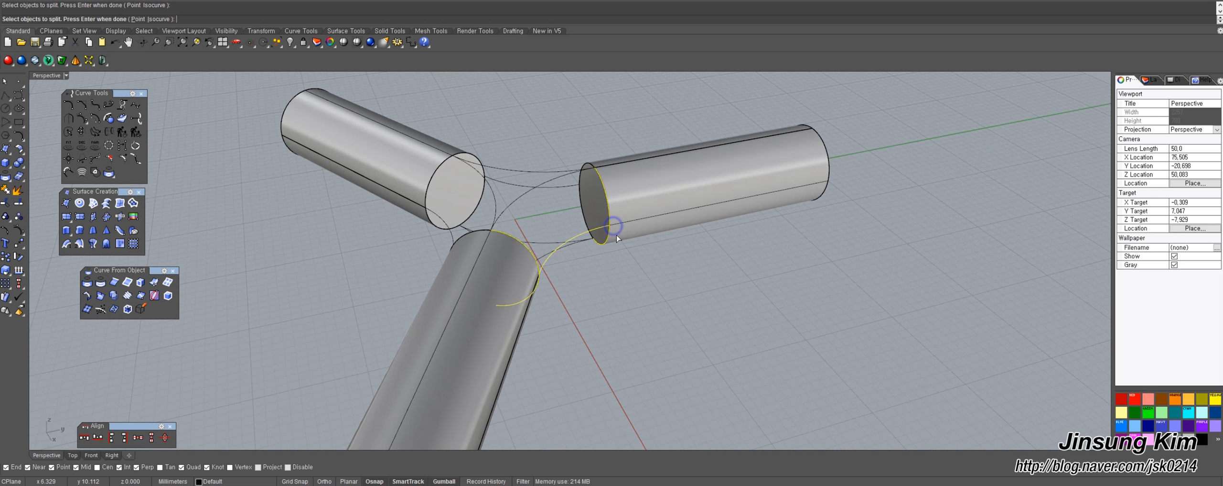
pyautogui.rightClick(618, 242)
pyautogui.click(615, 263)
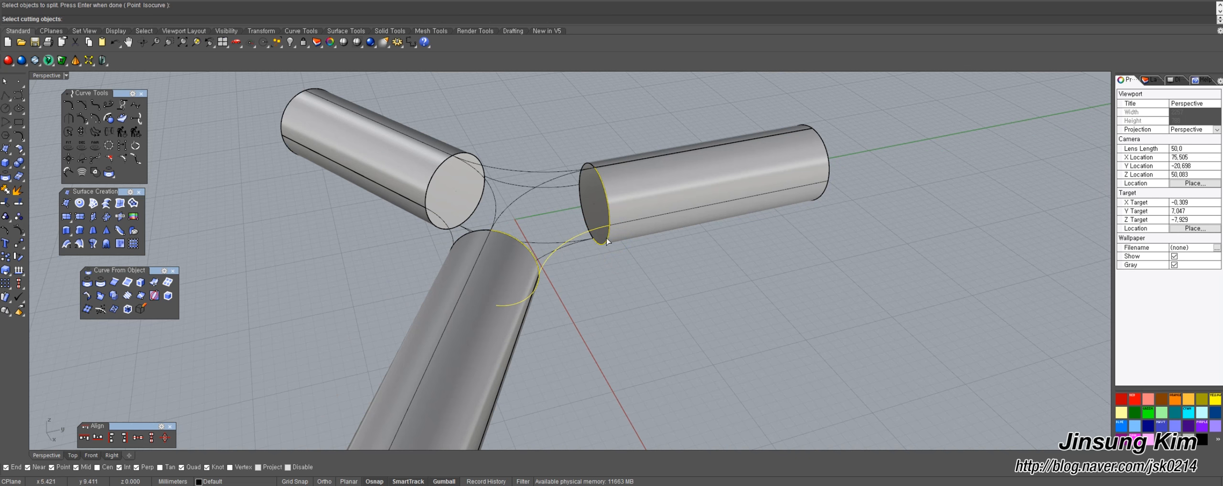
pyautogui.rightClick(616, 254)
pyautogui.moveTo(617, 256); pyautogui.dragTo(603, 238)
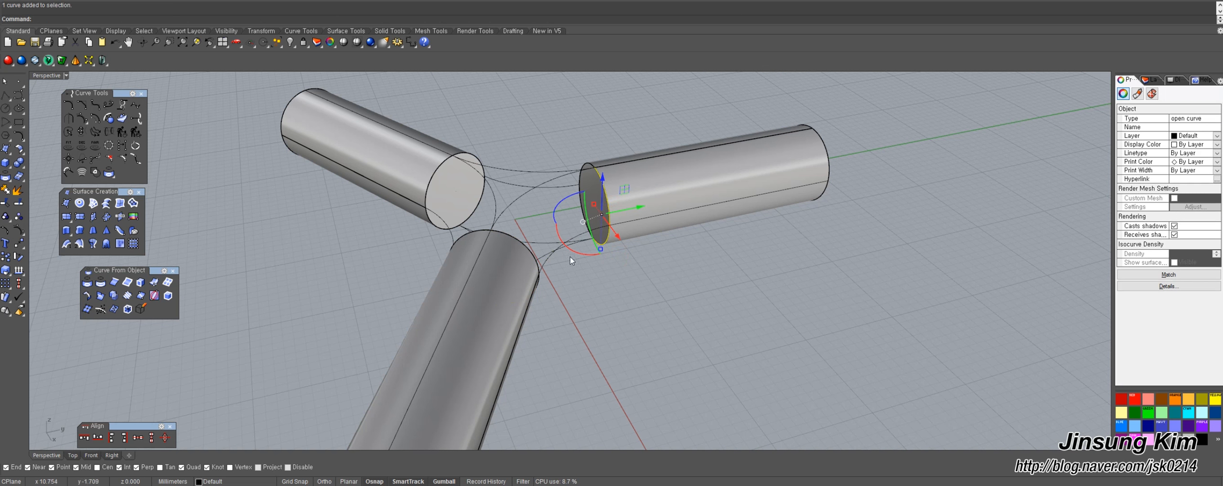
pyautogui.press('Escape')
# Retry the split on both half-circle end curves and the side arc blend, and check the Y-axis pipe's end curve.
pyautogui.click(18, 202)
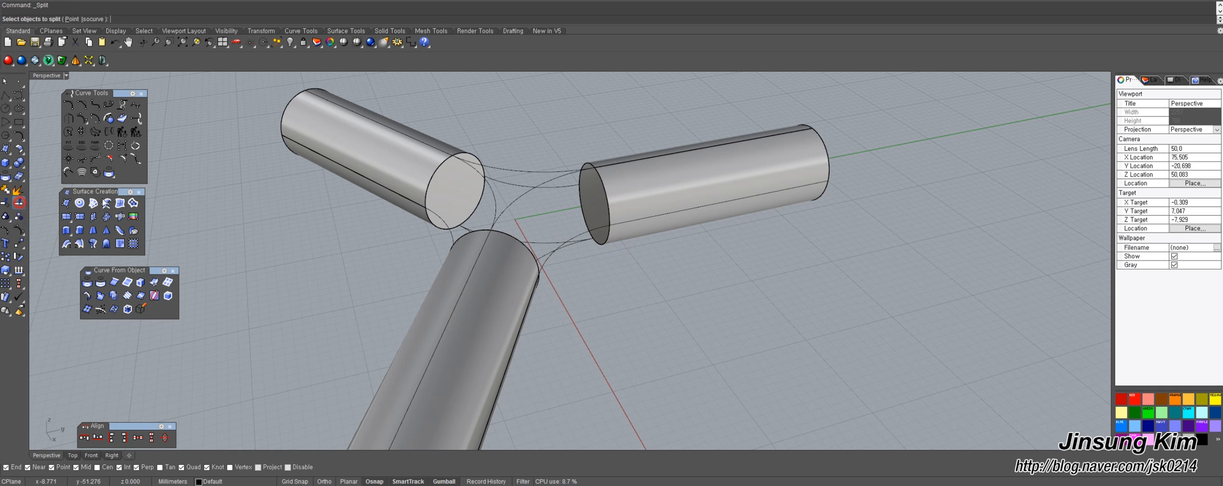
pyautogui.click(605, 197)
pyautogui.rightClick(600, 206)
pyautogui.click(527, 248)
pyautogui.rightClick(552, 230)
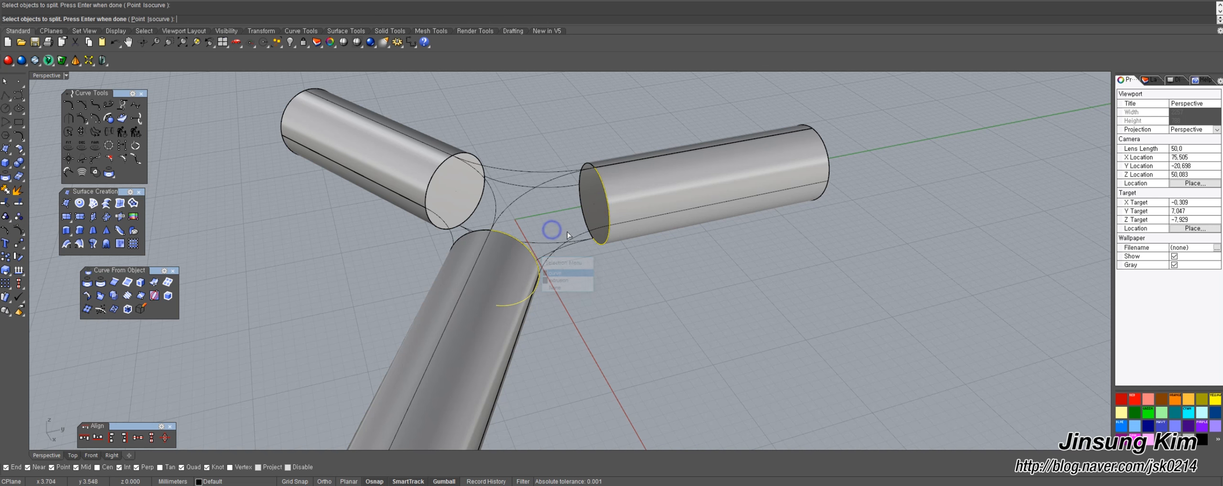
pyautogui.click(576, 235)
pyautogui.rightClick(576, 235)
pyautogui.rightClick(577, 235)
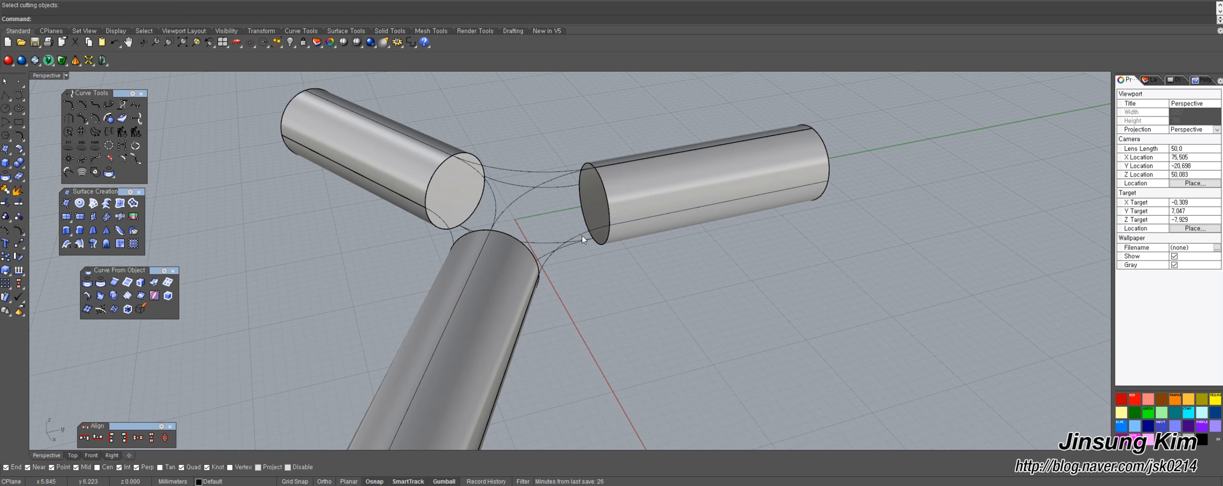
pyautogui.click(606, 201)
pyautogui.click(630, 227)
pyautogui.click(535, 151)
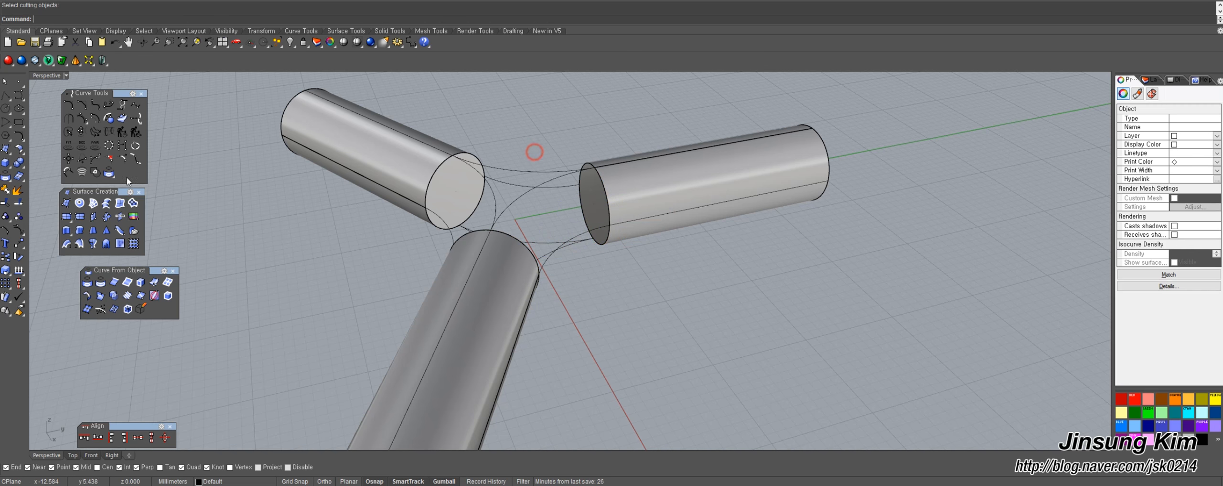
# Split the half-circle end curves of the Y-axis pipe and the positive X pipe with the side arc blend joining them.
pyautogui.click(14, 205)
pyautogui.click(611, 205)
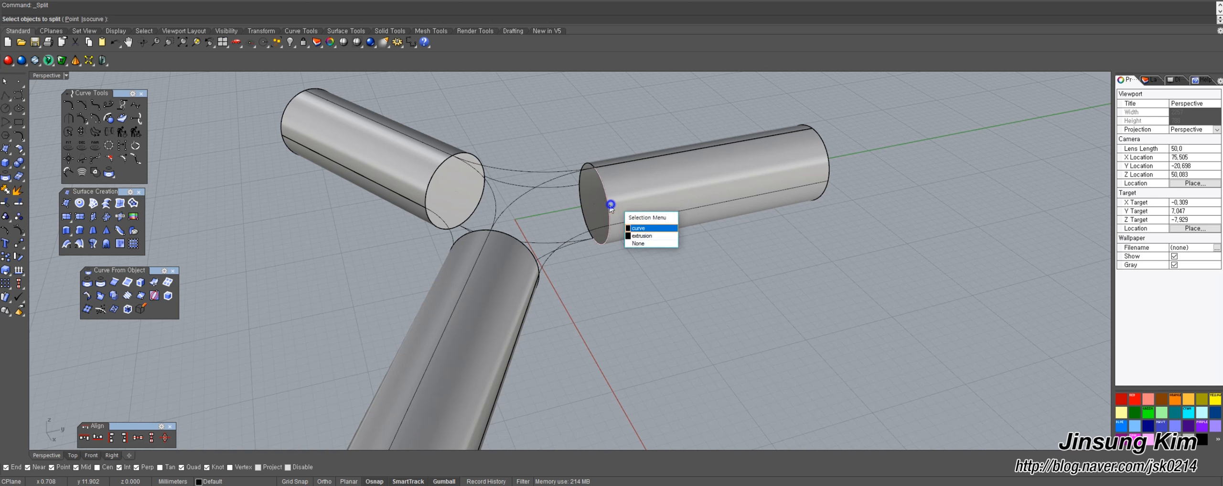
pyautogui.click(630, 225)
pyautogui.click(528, 248)
pyautogui.click(557, 253)
pyautogui.rightClick(581, 234)
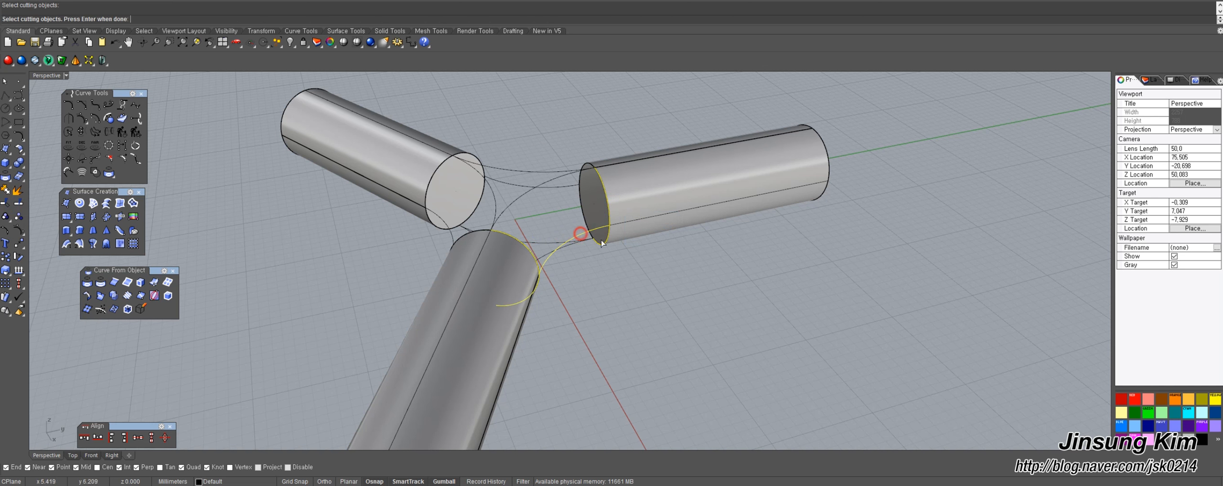
pyautogui.moveTo(581, 235); pyautogui.dragTo(503, 249, button='right')
pyautogui.rightClick(582, 268)
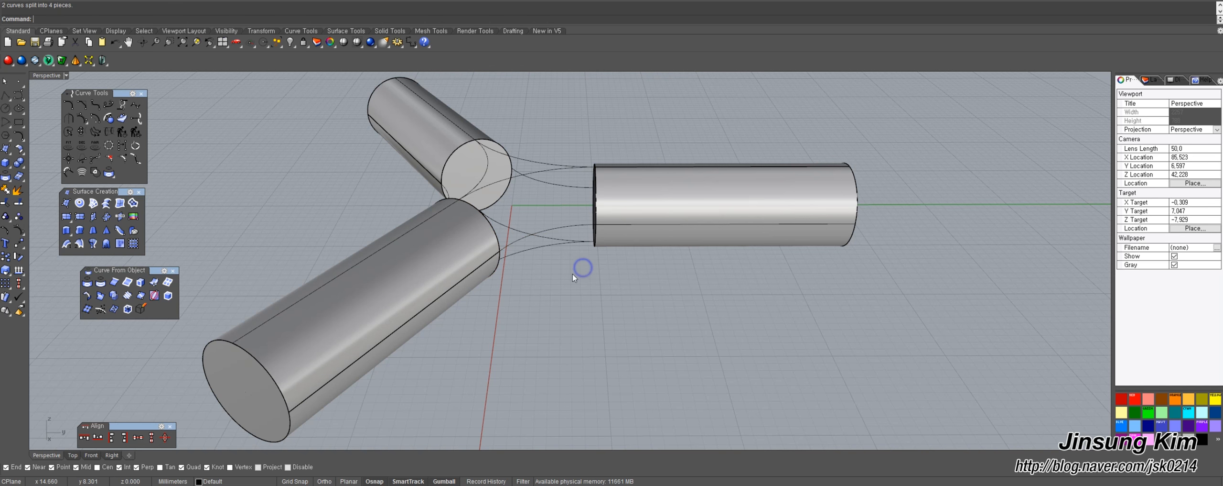
# Check the split pieces of the end curves on the Y-axis pipe and the positive X pipe.
pyautogui.click(598, 211)
pyautogui.click(622, 235)
pyautogui.moveTo(535, 244); pyautogui.dragTo(572, 230, button='right')
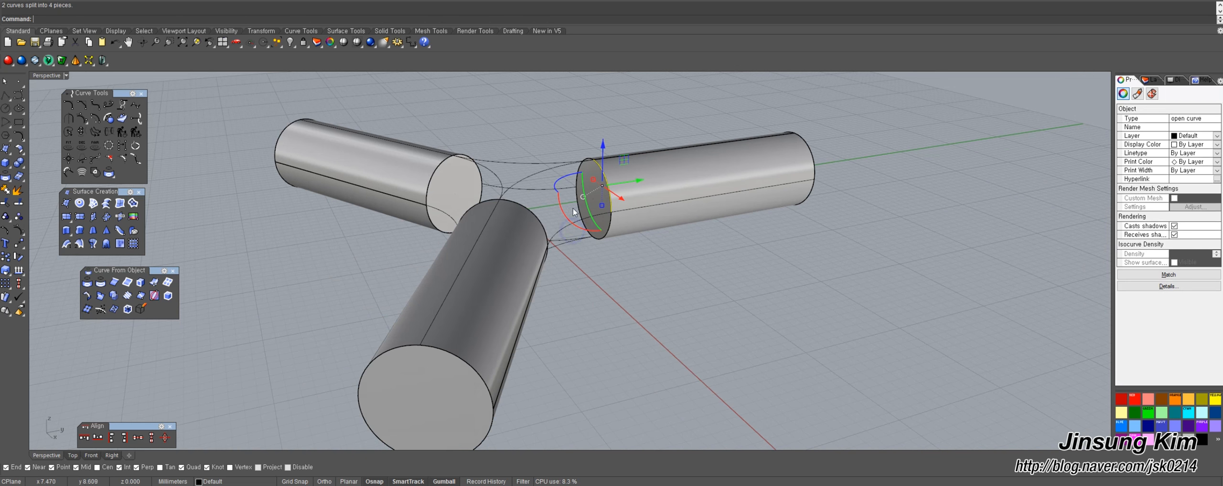
pyautogui.moveTo(592, 195); pyautogui.dragTo(549, 218, button='right')
pyautogui.click(506, 248)
pyautogui.click(637, 266)
pyautogui.moveTo(615, 292); pyautogui.dragTo(593, 277, button='right')
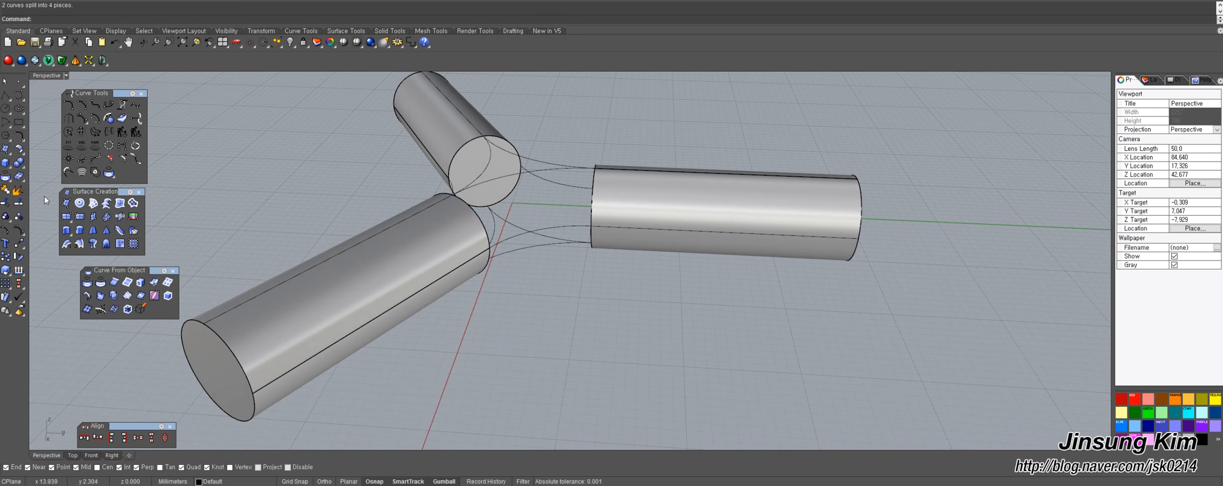
# Sweep a two-rail surface along the side and lower arc blends, using the lower split end curves of both pipes as cross sections.
pyautogui.click(77, 245)
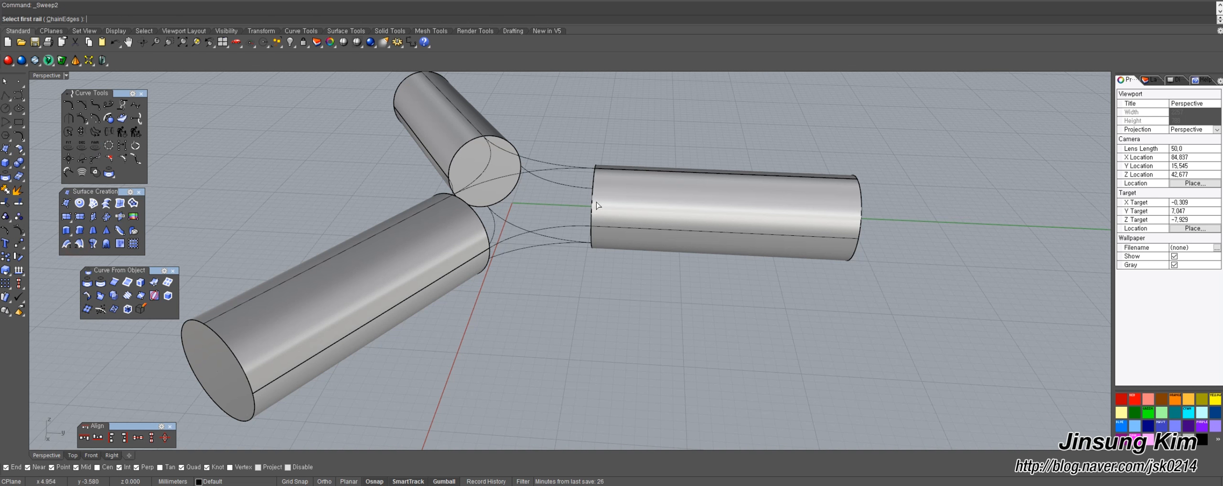
pyautogui.moveTo(593, 244); pyautogui.dragTo(545, 225, button='right')
pyautogui.click(584, 214)
pyautogui.click(599, 241)
pyautogui.rightClick(604, 245)
pyautogui.click(467, 226)
pyautogui.rightClick(486, 196)
pyautogui.moveTo(423, 211); pyautogui.dragTo(481, 225, button='right')
pyautogui.moveTo(554, 247); pyautogui.dragTo(450, 248, button='right')
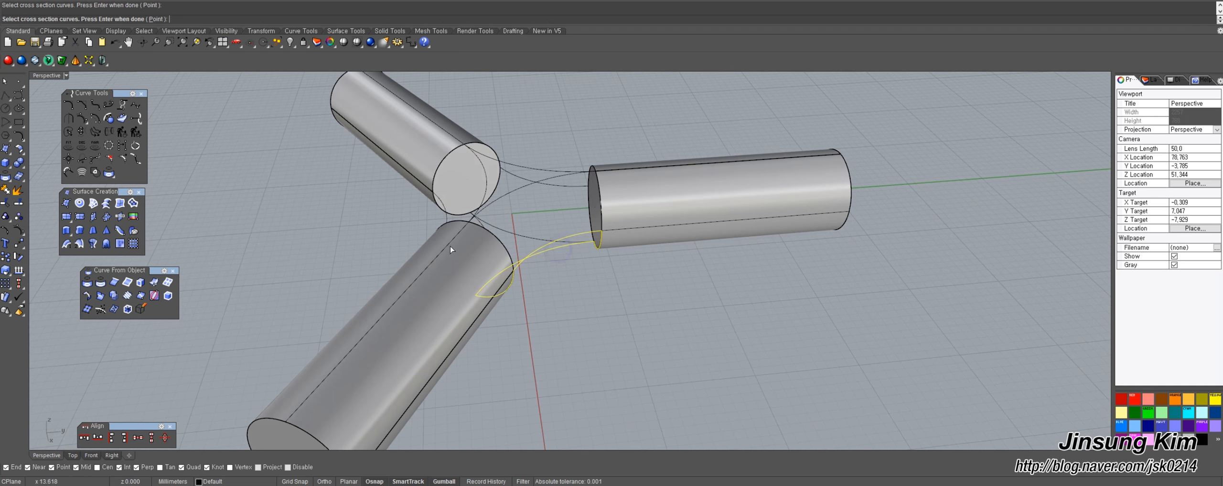
pyautogui.rightClick(555, 272)
pyautogui.rightClick(581, 270)
pyautogui.moveTo(581, 271); pyautogui.dragTo(557, 282, button='right')
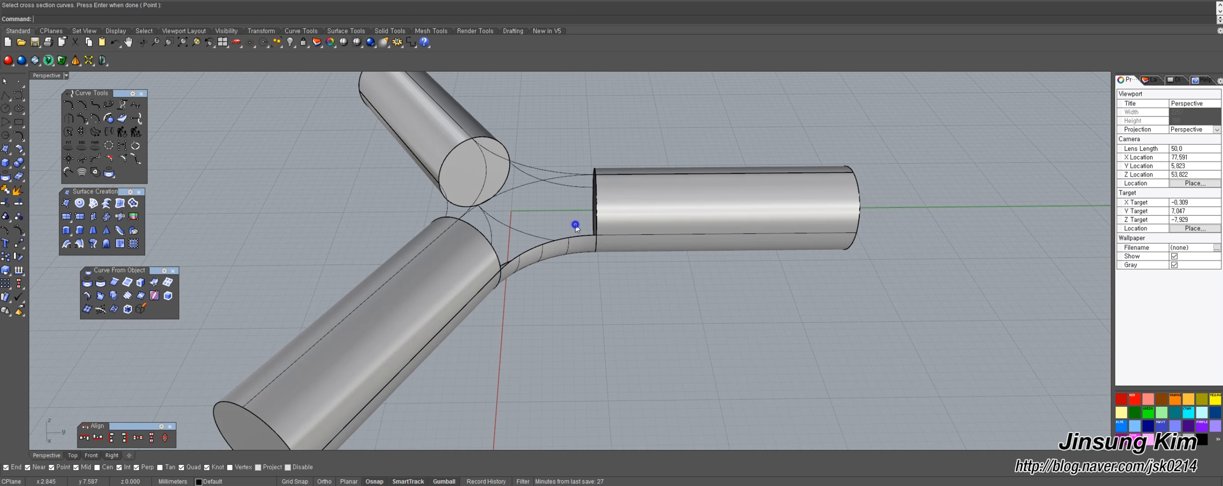
# Sweep a second two-rail surface along the side and upper arc blends, using the upper split end curves as cross sections.
pyautogui.rightClick(574, 224)
pyautogui.click(579, 233)
pyautogui.click(603, 249)
pyautogui.click(565, 183)
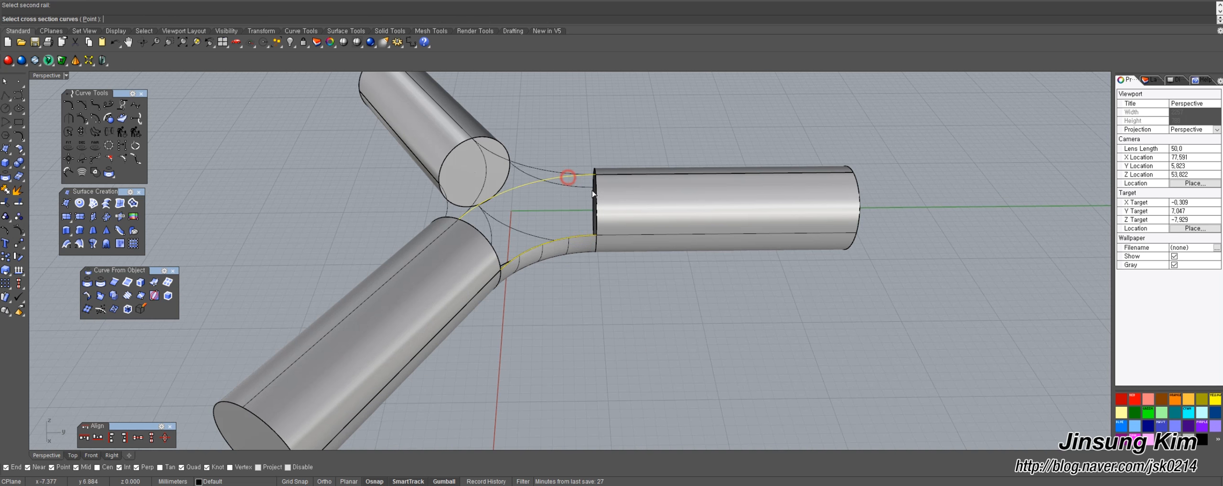
pyautogui.click(597, 190)
pyautogui.rightClick(541, 191)
pyautogui.click(479, 229)
pyautogui.rightClick(480, 228)
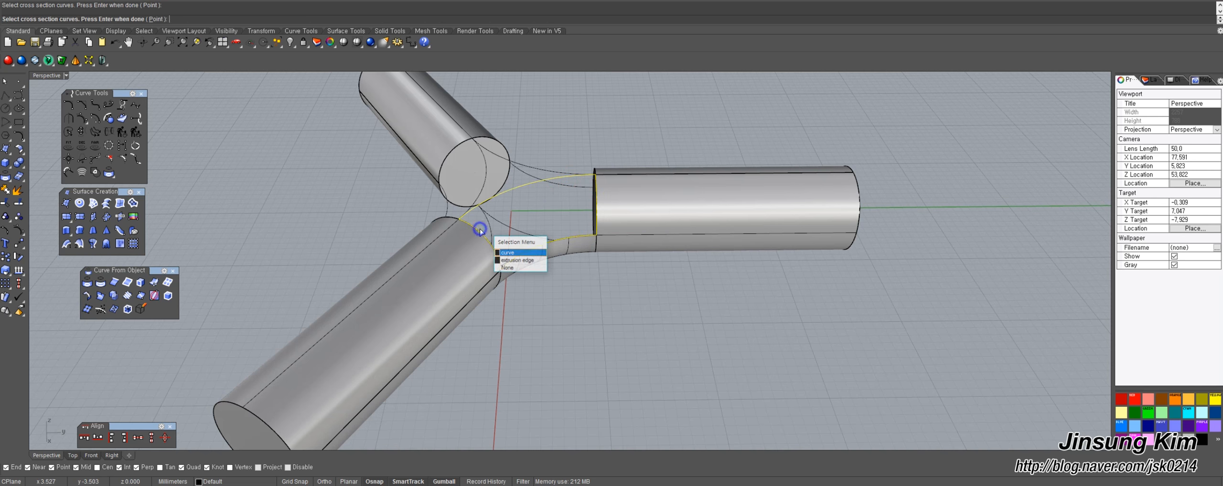
pyautogui.rightClick(480, 227)
pyautogui.rightClick(588, 260)
# Select the upper and lower swept surfaces between the two pipes and join them into one polysurface.
pyautogui.click(554, 210)
pyautogui.moveTo(554, 281); pyautogui.dragTo(563, 224, button='right')
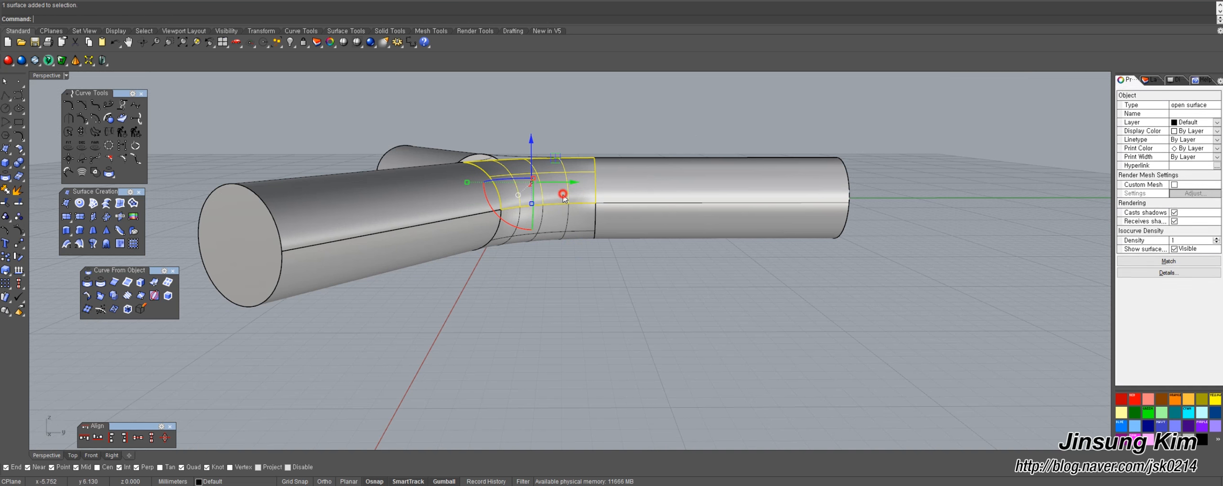
pyautogui.click(564, 283)
pyautogui.click(563, 191)
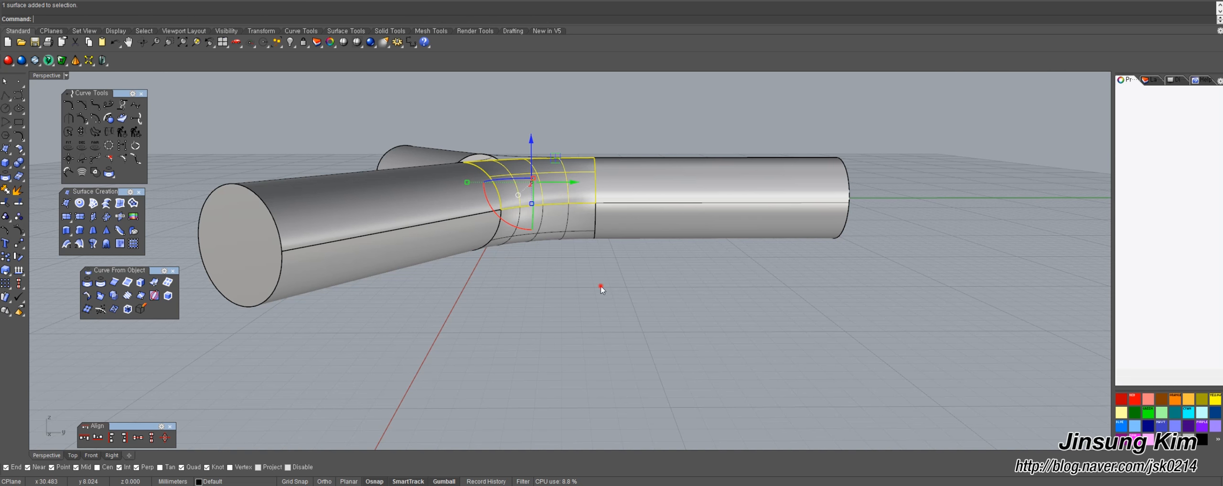
pyautogui.click(600, 284)
pyautogui.click(560, 192)
pyautogui.keyDown('shift'); pyautogui.click(568, 222); pyautogui.keyUp('shift')
pyautogui.moveTo(589, 229); pyautogui.dragTo(615, 275, button='right')
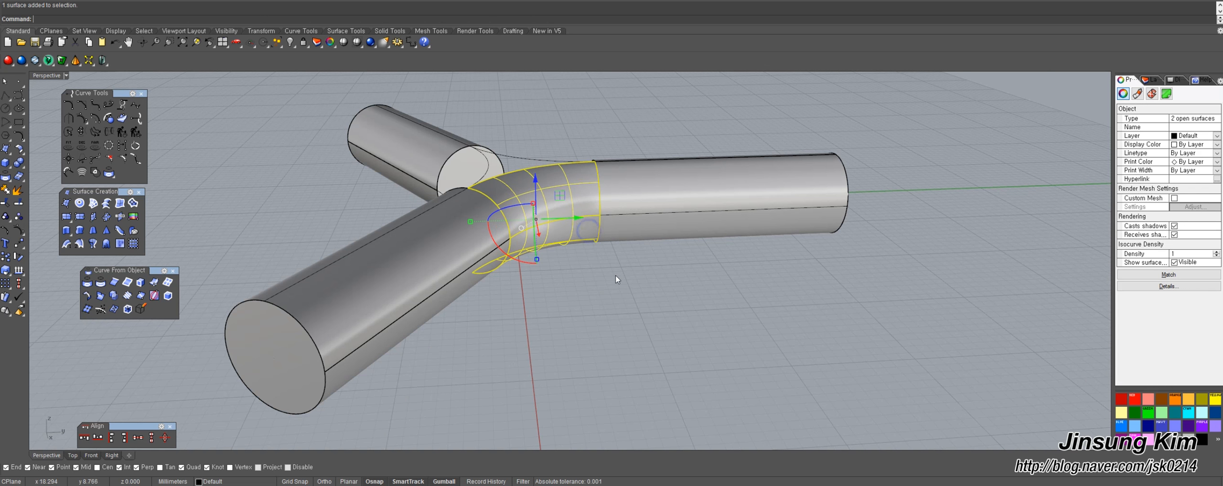
pyautogui.middleClick(616, 275)
pyautogui.click(636, 246)
# Polar array the joined sweep polysurface around the origin with 3 items over 360 degrees.
pyautogui.moveTo(511, 168); pyautogui.dragTo(688, 237, button='right')
pyautogui.middleClick(688, 236)
pyautogui.click(654, 258)
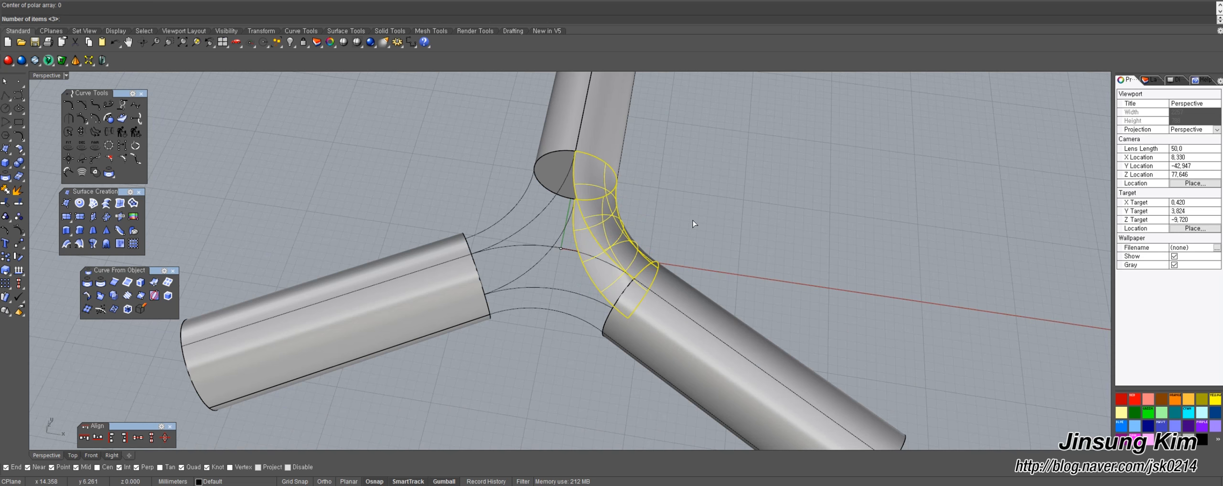
pyautogui.press('Return')
pyautogui.press('Return')
pyautogui.press('Return')
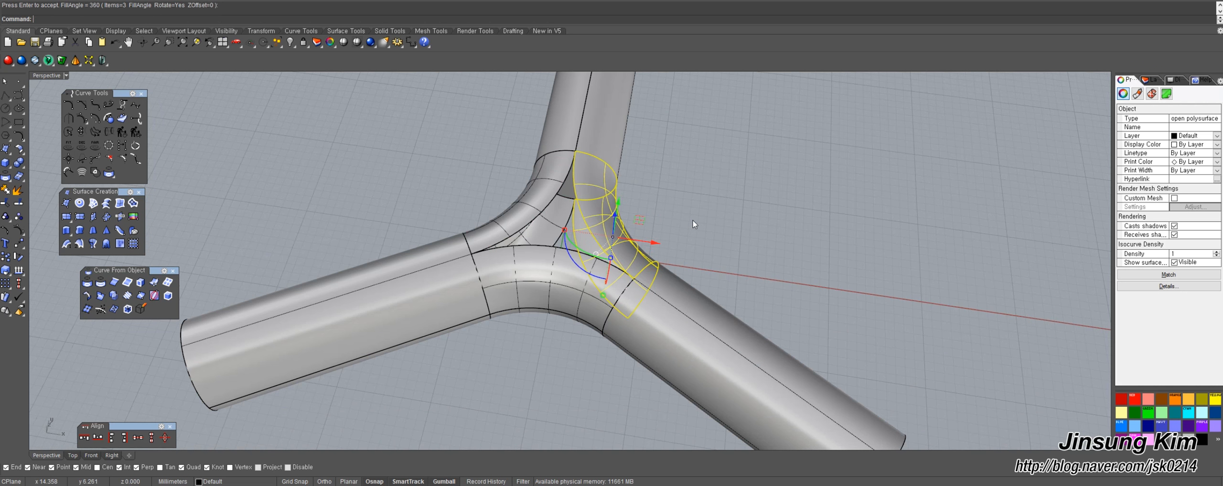
# Examine the arrayed junction polysurfaces and the arc curves bordering the open triangle between them.
pyautogui.click(695, 223)
pyautogui.moveTo(688, 220); pyautogui.dragTo(568, 191, button='right')
pyautogui.click(562, 187)
pyautogui.keyDown('shift'); pyautogui.click(514, 269); pyautogui.keyUp('shift')
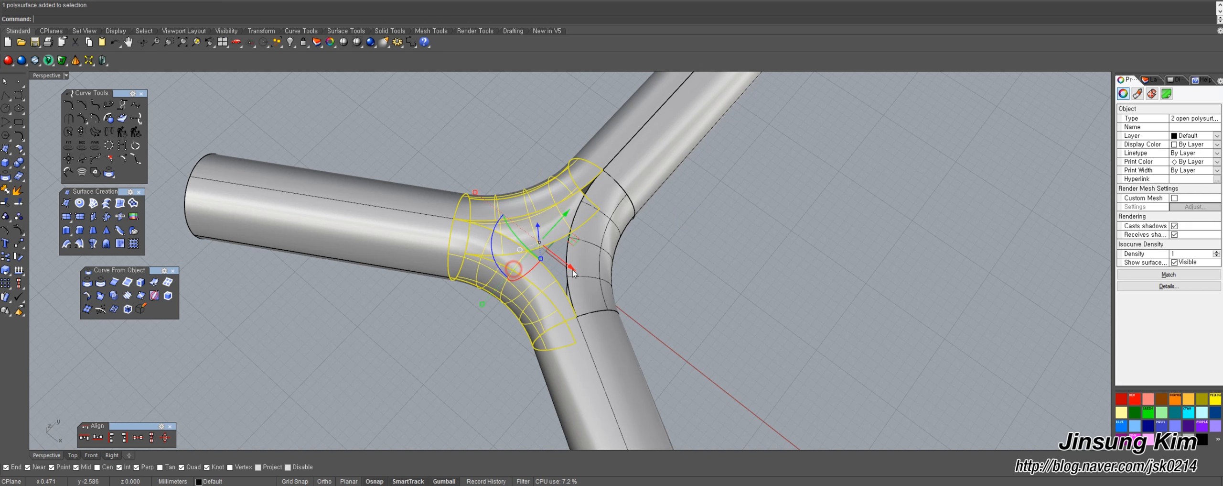
pyautogui.click(694, 265)
pyautogui.moveTo(693, 265); pyautogui.dragTo(591, 224, button='right')
pyautogui.click(591, 224)
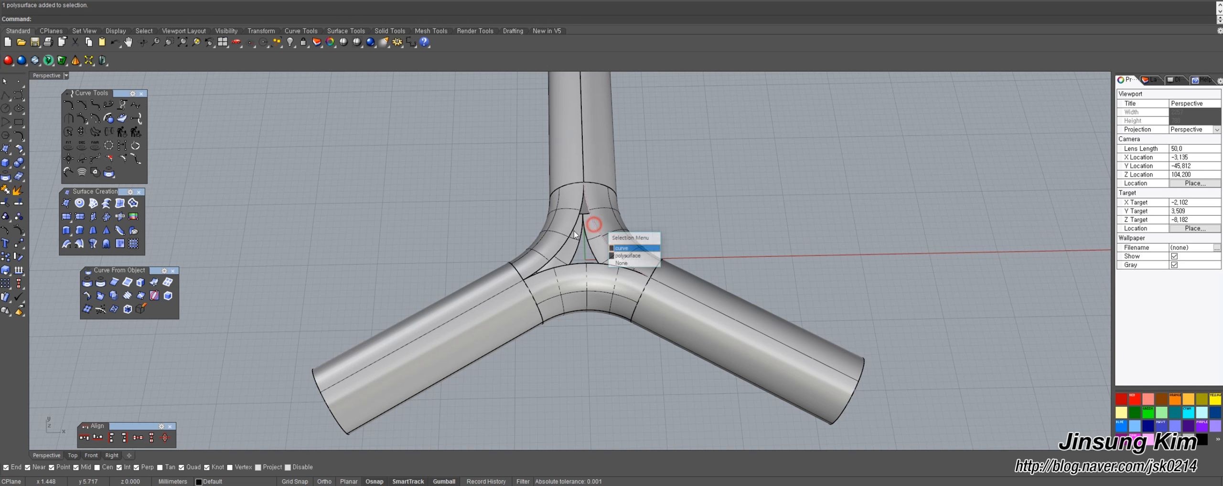
pyautogui.click(621, 248)
pyautogui.click(677, 199)
pyautogui.moveTo(691, 217); pyautogui.dragTo(645, 205, button='right')
pyautogui.click(574, 236)
pyautogui.click(699, 230)
pyautogui.moveTo(699, 229); pyautogui.dragTo(641, 217, button='right')
pyautogui.click(653, 196)
# Try moving the Y-axis pipe away from the junction, and undo the move.
pyautogui.moveTo(648, 251); pyautogui.dragTo(607, 313)
pyautogui.click(450, 197)
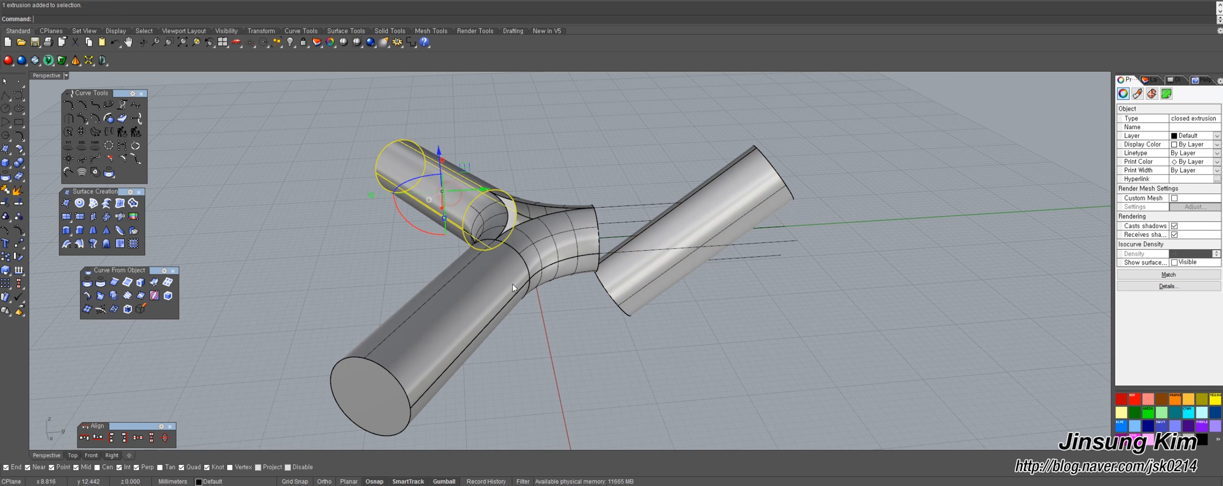
pyautogui.hotkey('ctrl', 'z')
pyautogui.click(670, 319)
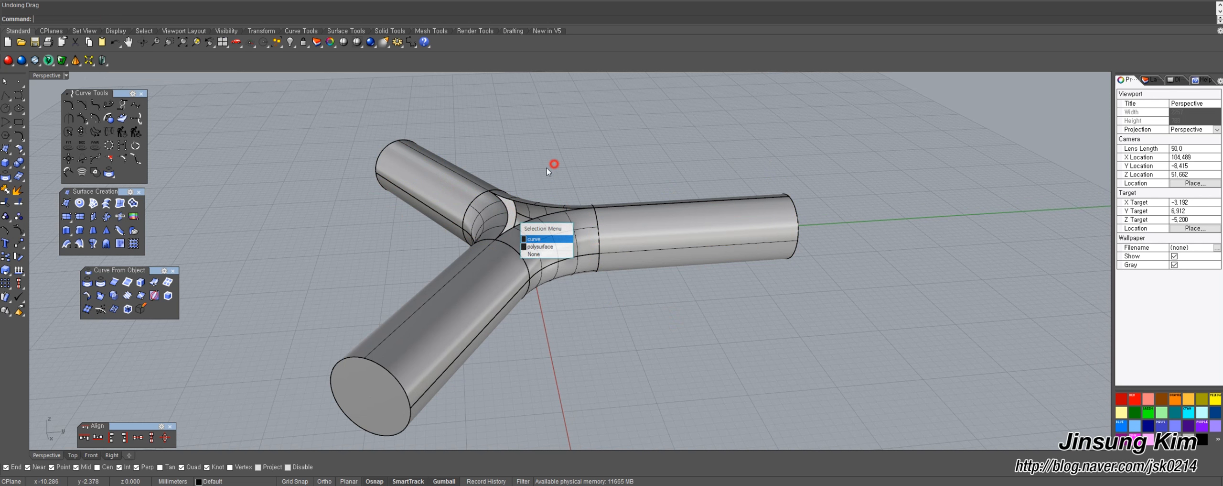
# Fill the upper triangular opening of the junction with a planar surface from its three upper arc blends.
pyautogui.moveTo(559, 164); pyautogui.dragTo(522, 221, button='right')
pyautogui.click(549, 238)
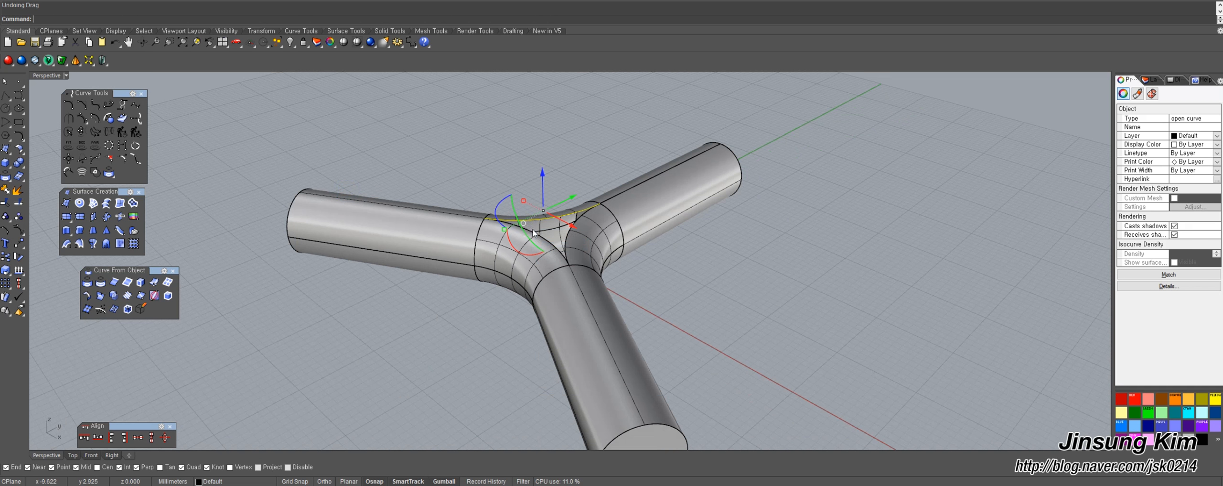
pyautogui.click(566, 256)
pyautogui.keyDown('shift'); pyautogui.click(568, 233); pyautogui.keyUp('shift')
pyautogui.click(595, 257)
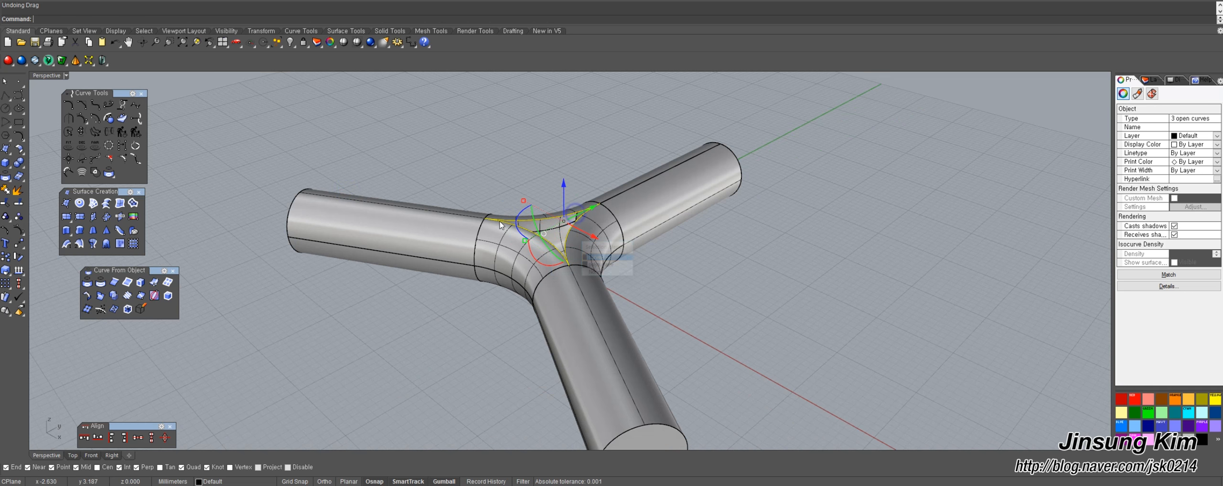
pyautogui.click(9, 152)
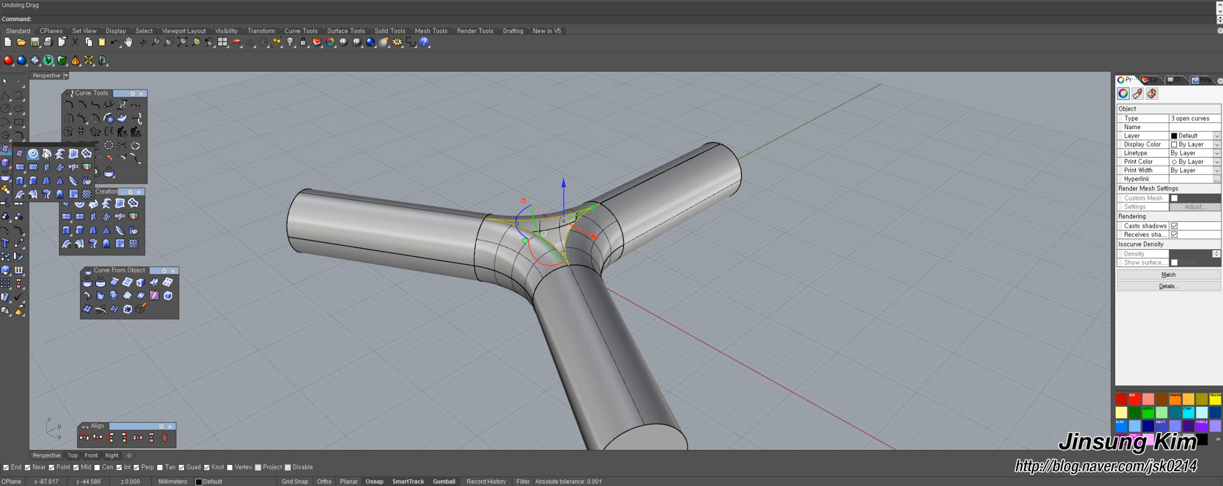
pyautogui.moveTo(46, 146); pyautogui.dragTo(222, 106)
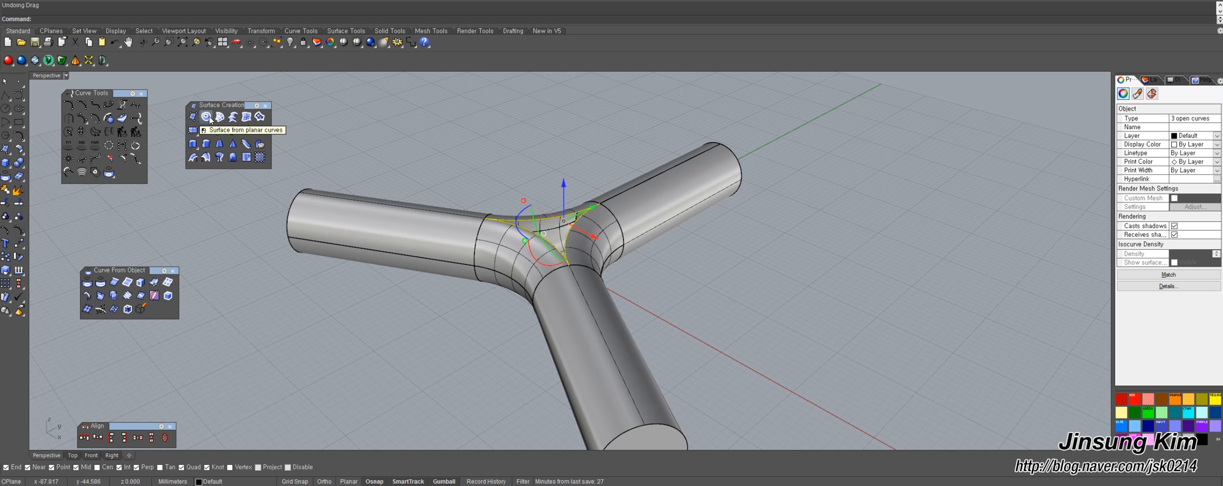
pyautogui.click(210, 118)
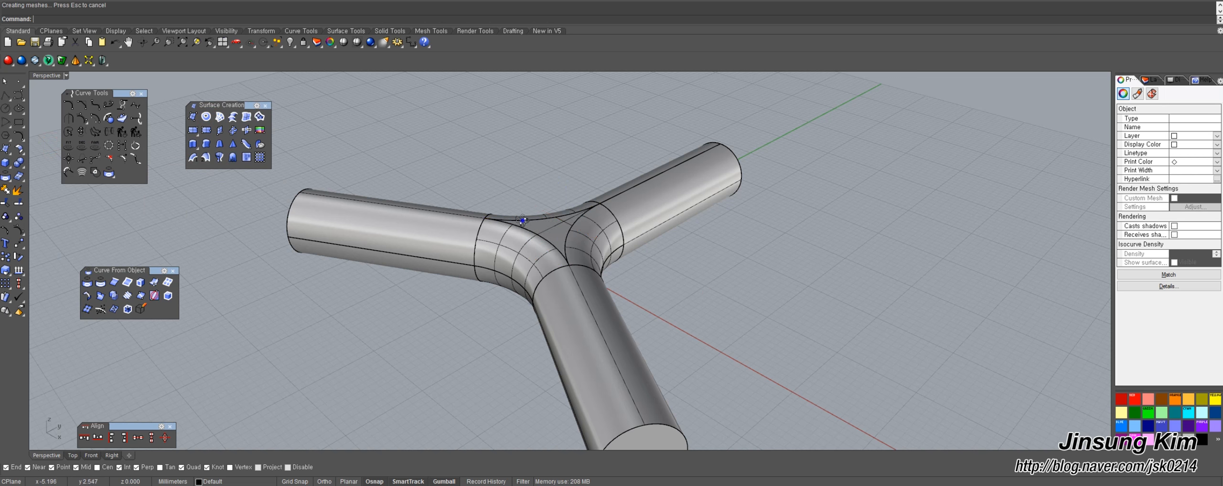
# Fill the lower triangular opening of the junction with a planar surface from its three lower arc blends.
pyautogui.moveTo(642, 231); pyautogui.dragTo(524, 205, button='right')
pyautogui.moveTo(582, 292); pyautogui.dragTo(600, 193, button='right')
pyautogui.click(601, 216)
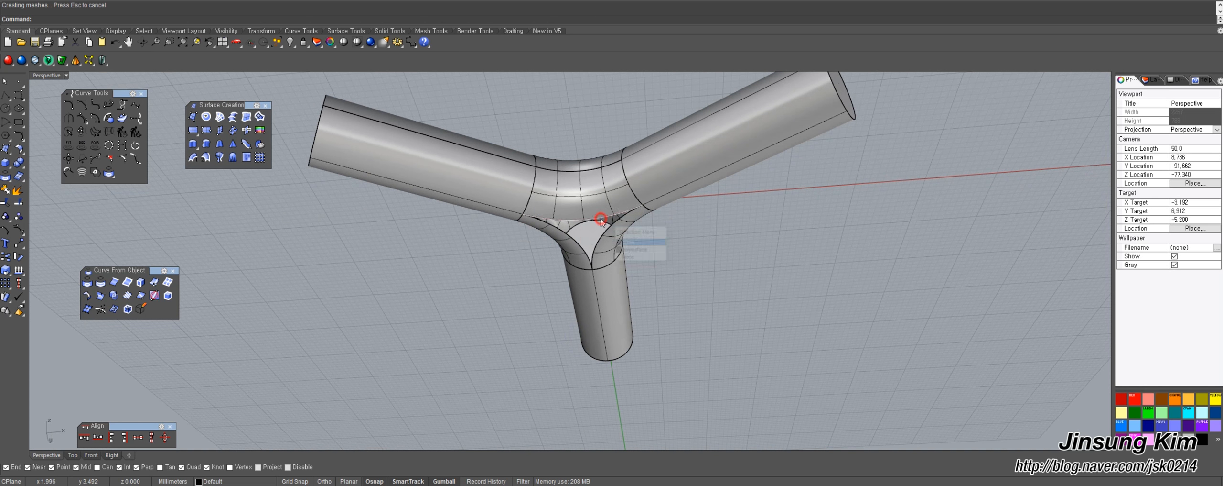
pyautogui.click(585, 252)
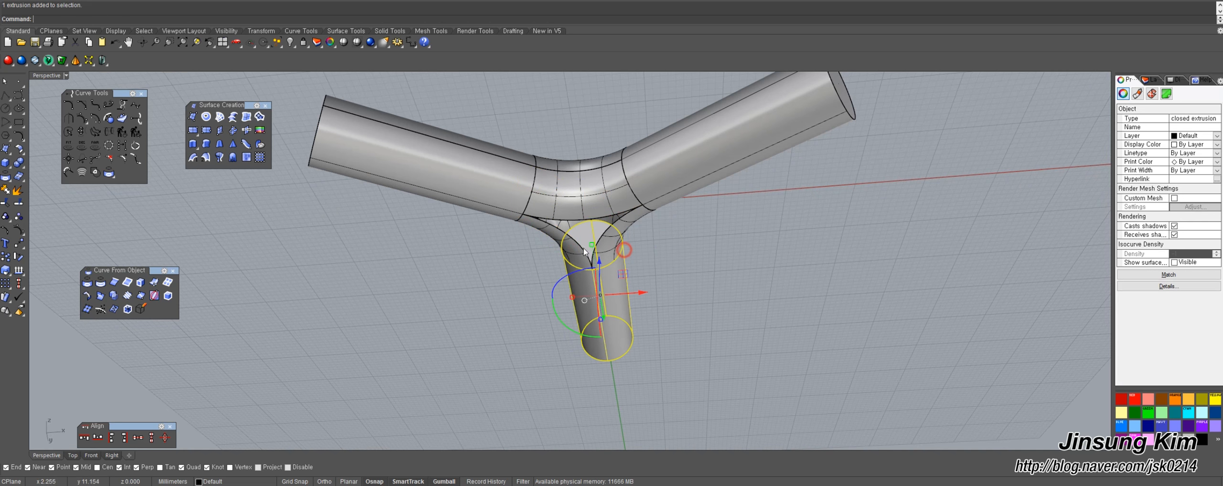
pyautogui.click(581, 246)
pyautogui.rightClick(582, 247)
pyautogui.click(605, 231)
pyautogui.rightClick(605, 231)
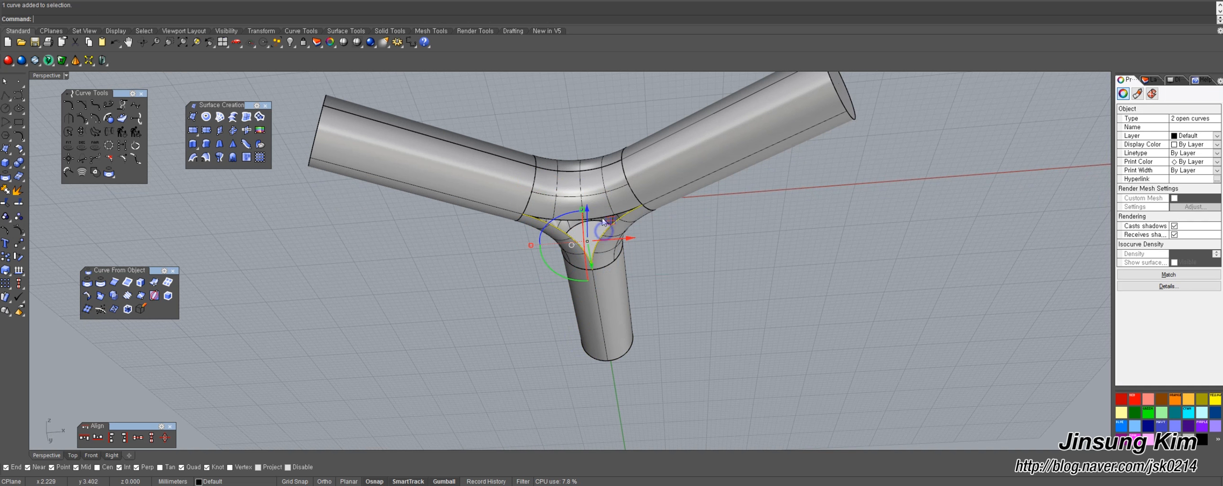
pyautogui.click(602, 218)
pyautogui.click(630, 241)
pyautogui.rightClick(634, 229)
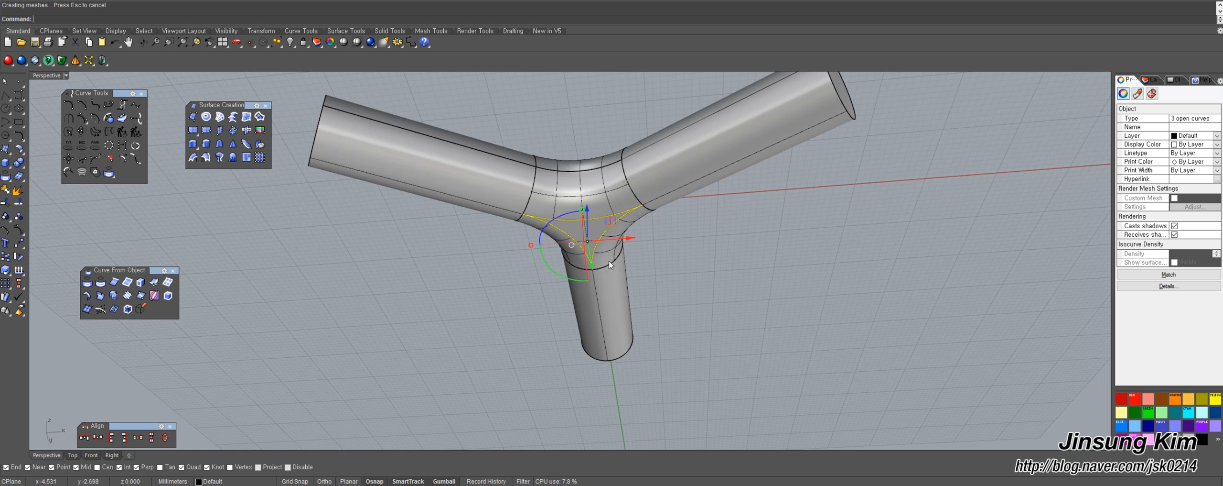
# Examine the closed junction from several angles, checking its surfaces and how they meet the three pipes.
pyautogui.click(703, 238)
pyautogui.moveTo(688, 177); pyautogui.dragTo(490, 322, button='right')
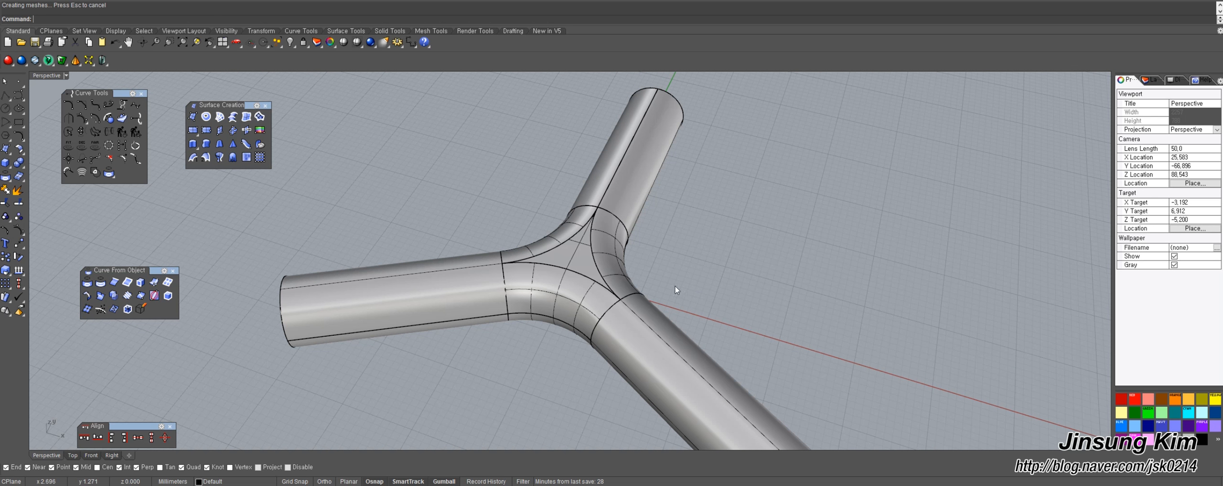
pyautogui.click(645, 153)
pyautogui.moveTo(686, 224); pyautogui.dragTo(686, 287, button='right')
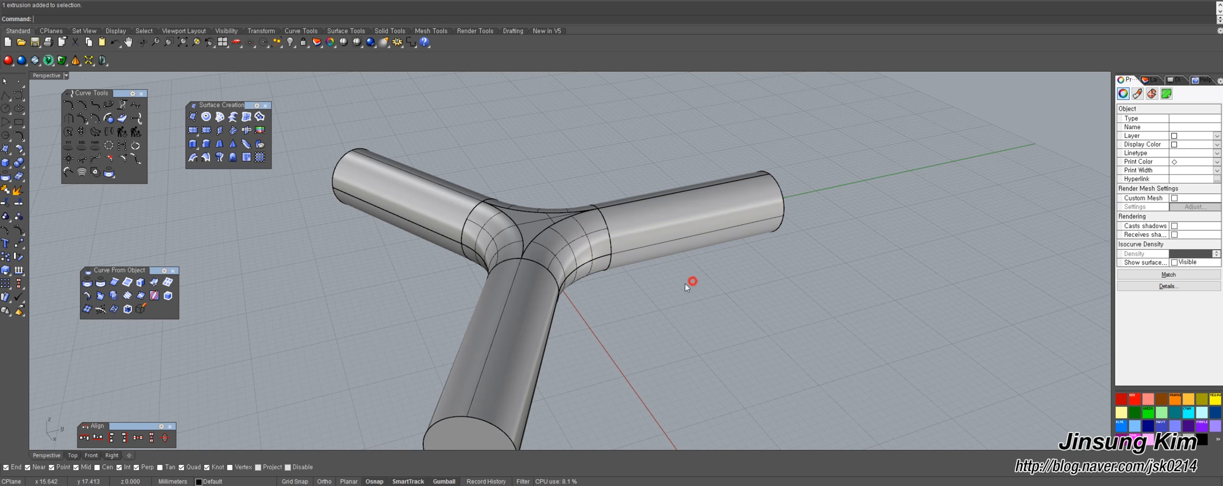
pyautogui.keyDown('shift'); pyautogui.moveTo(621, 310); pyautogui.dragTo(632, 239, button='right'); pyautogui.keyUp('shift')
pyautogui.click(480, 349)
pyautogui.click(618, 271)
pyautogui.moveTo(660, 196); pyautogui.dragTo(661, 233, button='right')
pyautogui.click(617, 234)
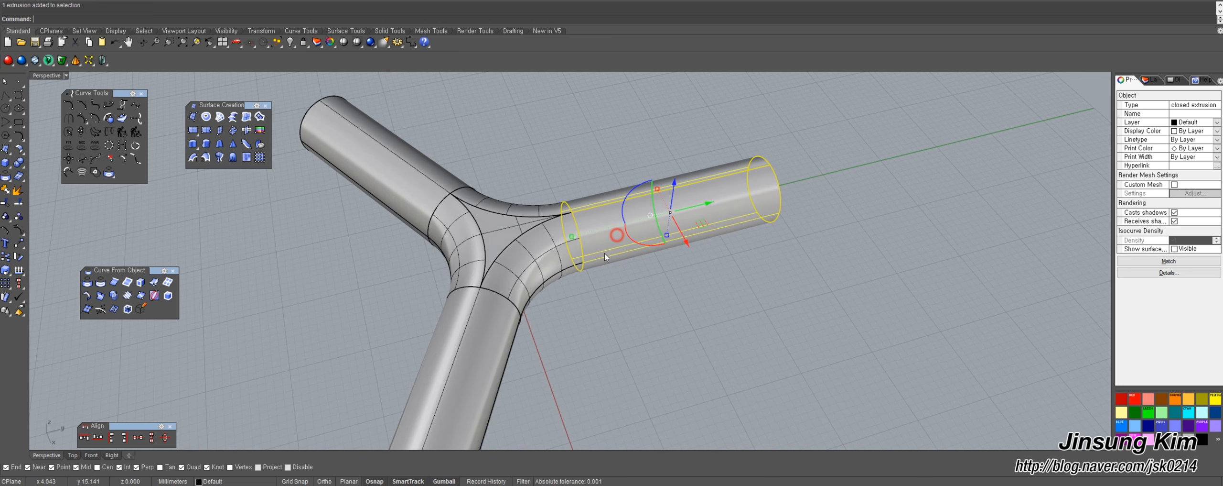
pyautogui.click(527, 251)
pyautogui.moveTo(542, 140); pyautogui.dragTo(464, 262)
pyautogui.click(683, 345)
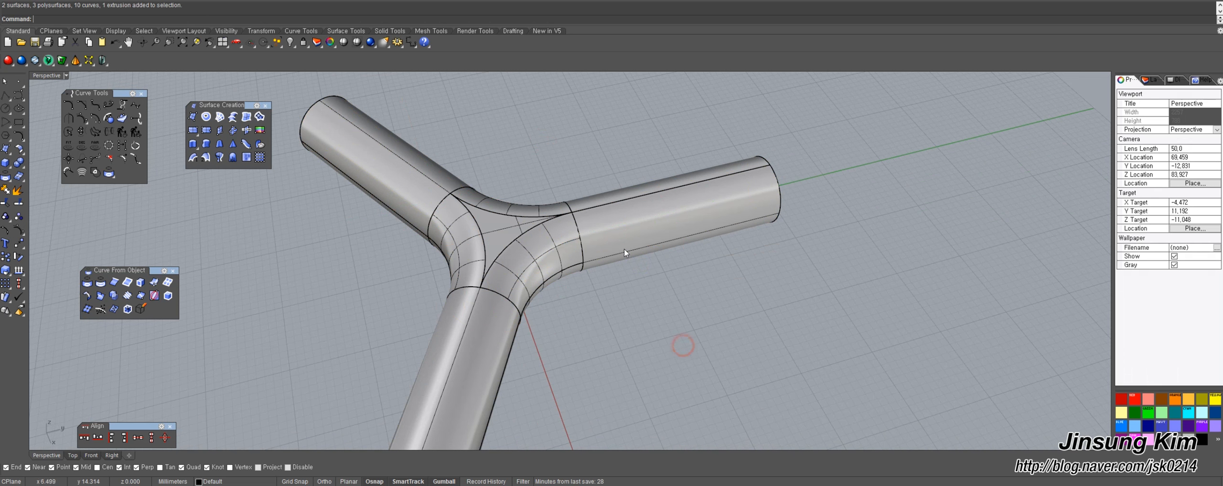
# Move the Y-axis pipe about 9 mm outward along the Y axis, away from the junction, and inspect the exposed junction end.
pyautogui.click(624, 249)
pyautogui.moveTo(694, 205); pyautogui.dragTo(761, 188)
pyautogui.click(751, 284)
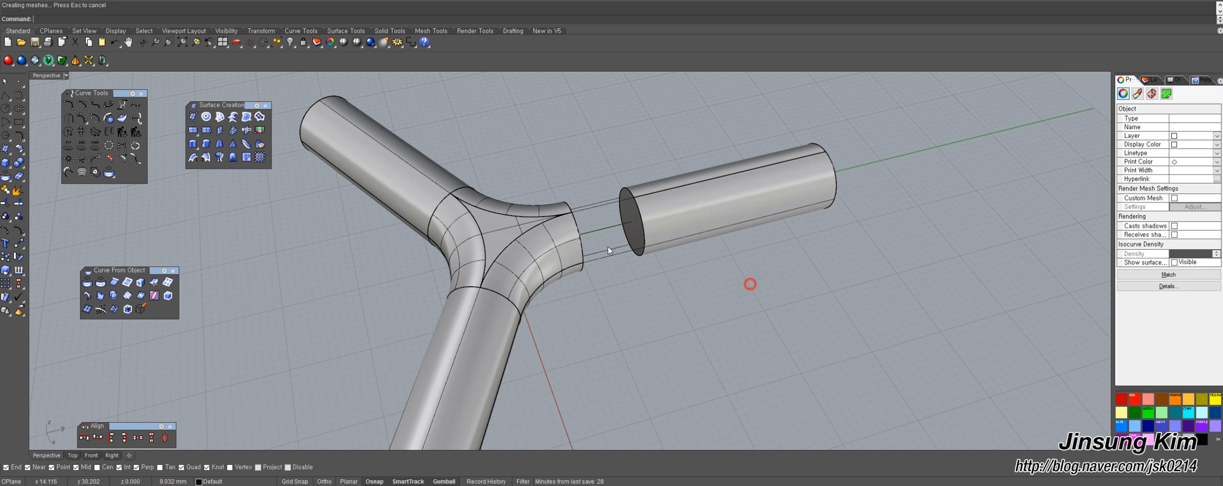
pyautogui.moveTo(607, 246); pyautogui.dragTo(513, 207, button='right')
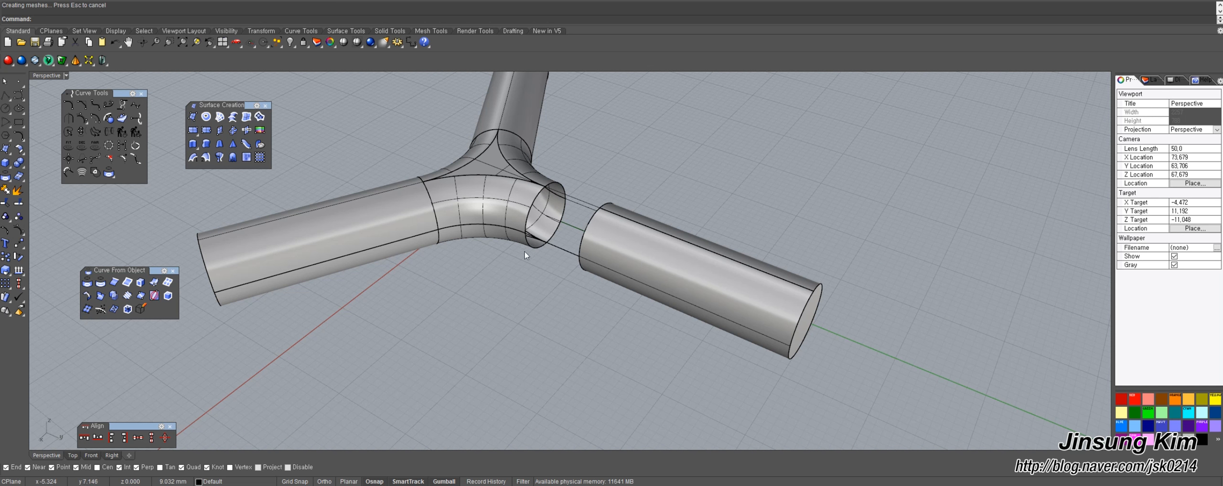
pyautogui.moveTo(544, 245); pyautogui.dragTo(519, 193, button='right')
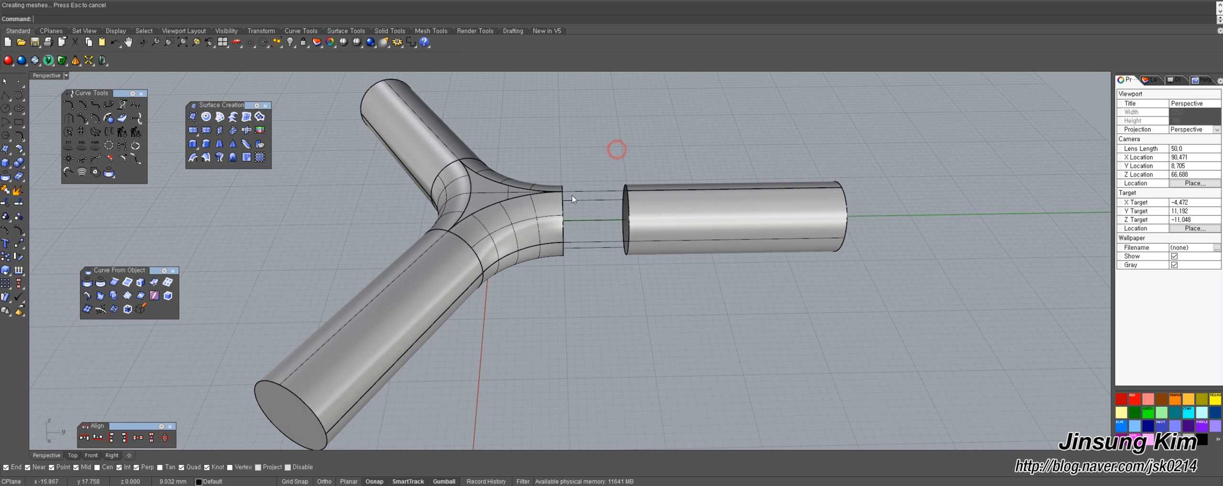
# Undo the last move of the Y-axis pipe away from the junction.
pyautogui.hotkey('ctrl', 'z')
pyautogui.moveTo(470, 222); pyautogui.dragTo(629, 214, button='right')
pyautogui.click(608, 262)
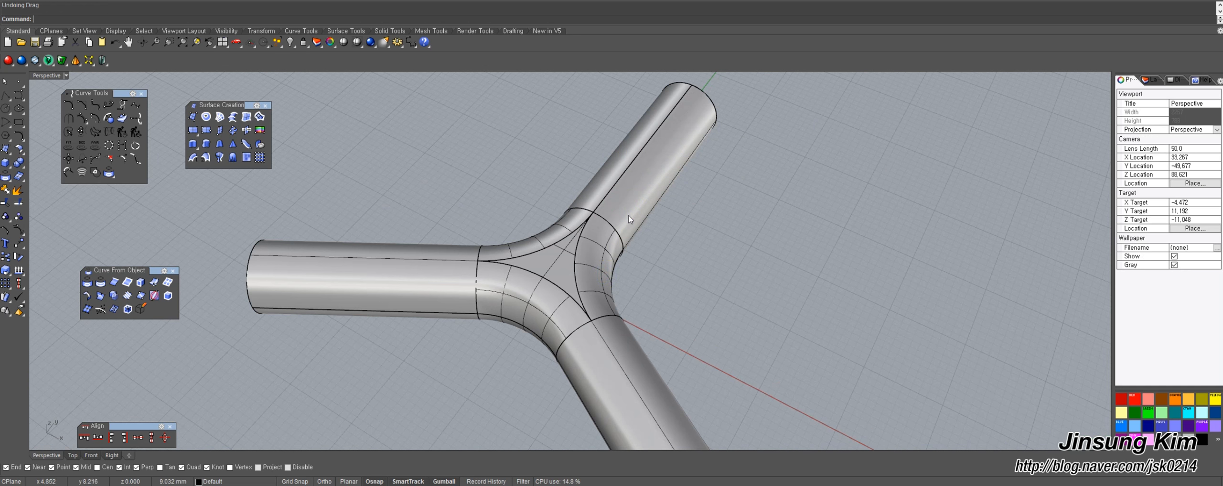
# Isolate the three pipes by hiding the junction surfaces and all curves.
pyautogui.click(629, 215)
pyautogui.keyDown('shift'); pyautogui.click(424, 270); pyautogui.keyUp('shift')
pyautogui.keyDown('shift'); pyautogui.click(617, 360); pyautogui.keyUp('shift')
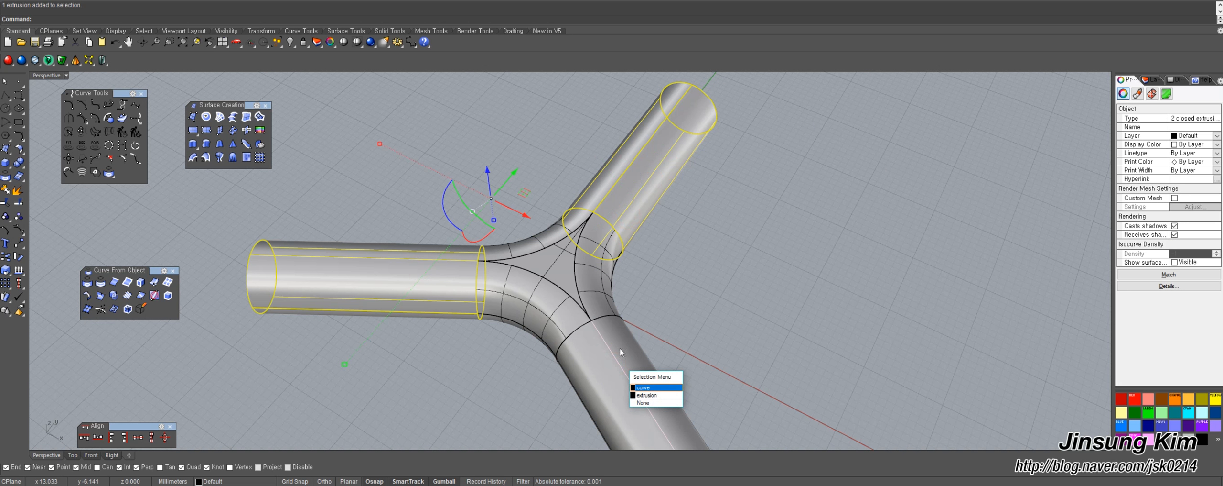
pyautogui.click(647, 395)
pyautogui.moveTo(646, 395); pyautogui.dragTo(644, 238, button='right')
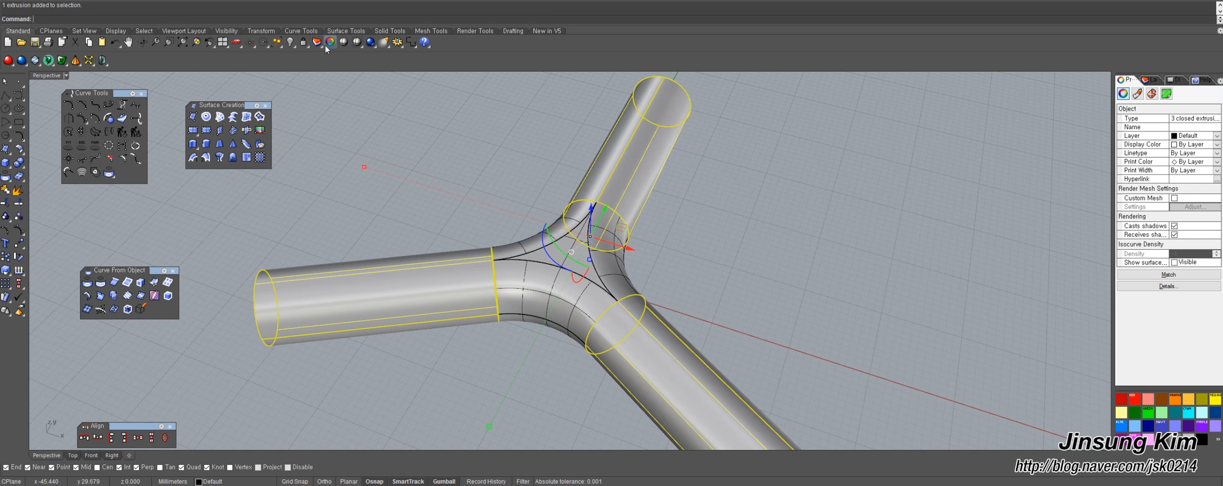
pyautogui.click(292, 47)
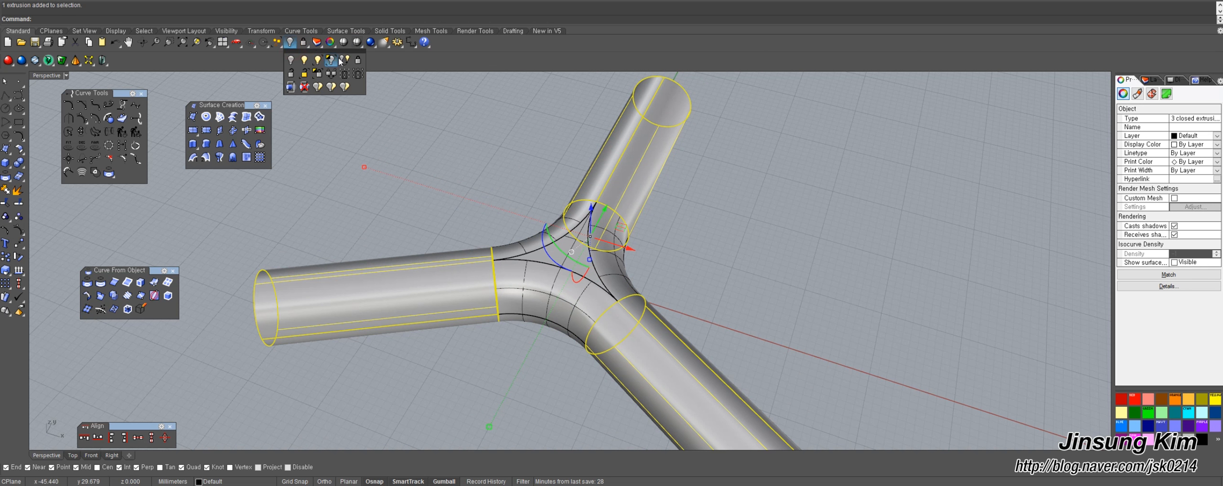
pyautogui.click(332, 61)
# Explode the three isolated pipes into separate surfaces.
pyautogui.moveTo(656, 216); pyautogui.dragTo(669, 257, button='right')
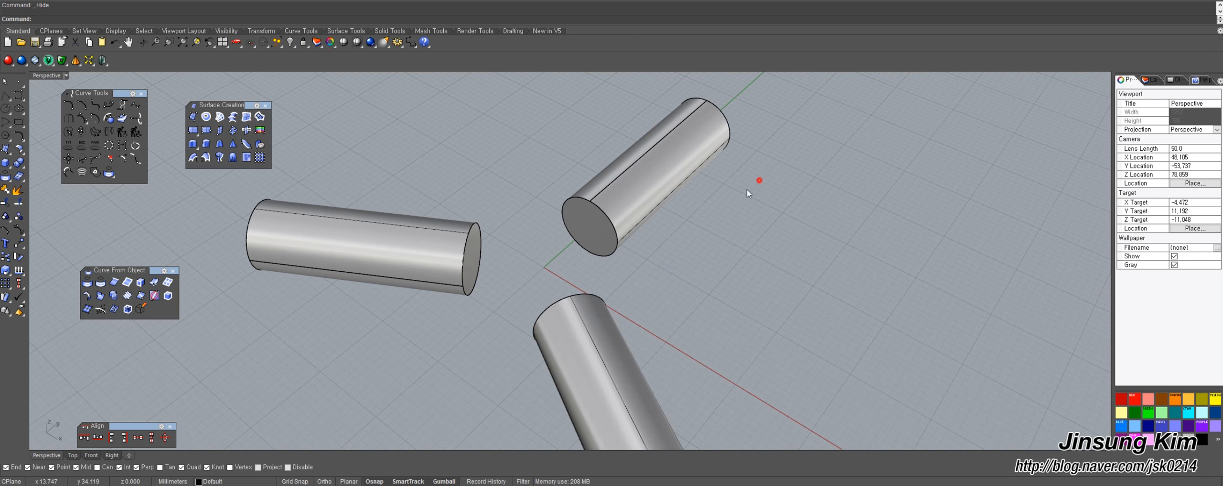
pyautogui.moveTo(399, 331); pyautogui.dragTo(399, 330)
pyautogui.moveTo(430, 268); pyautogui.dragTo(60, 234, button='right')
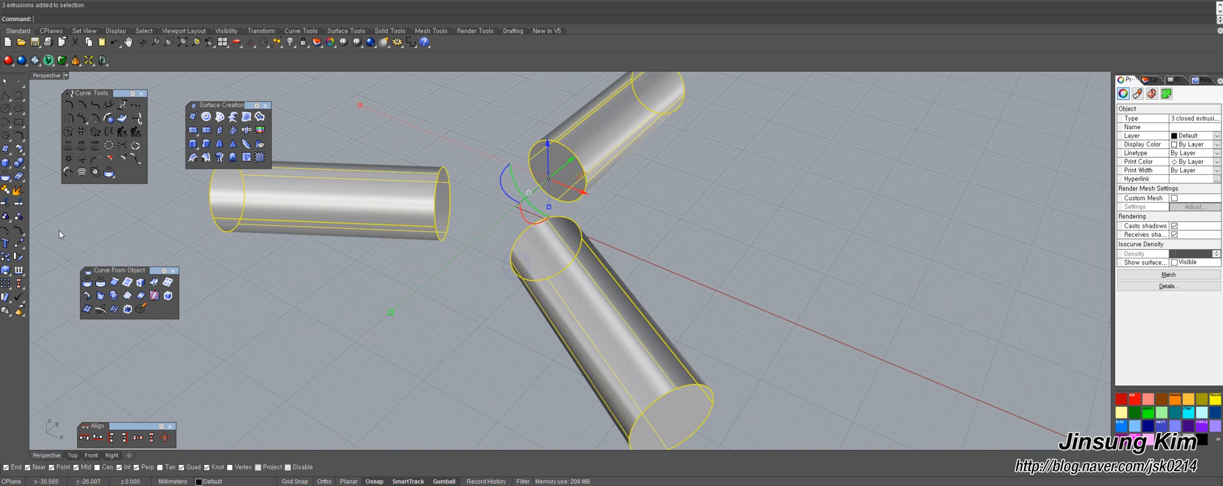
pyautogui.click(16, 191)
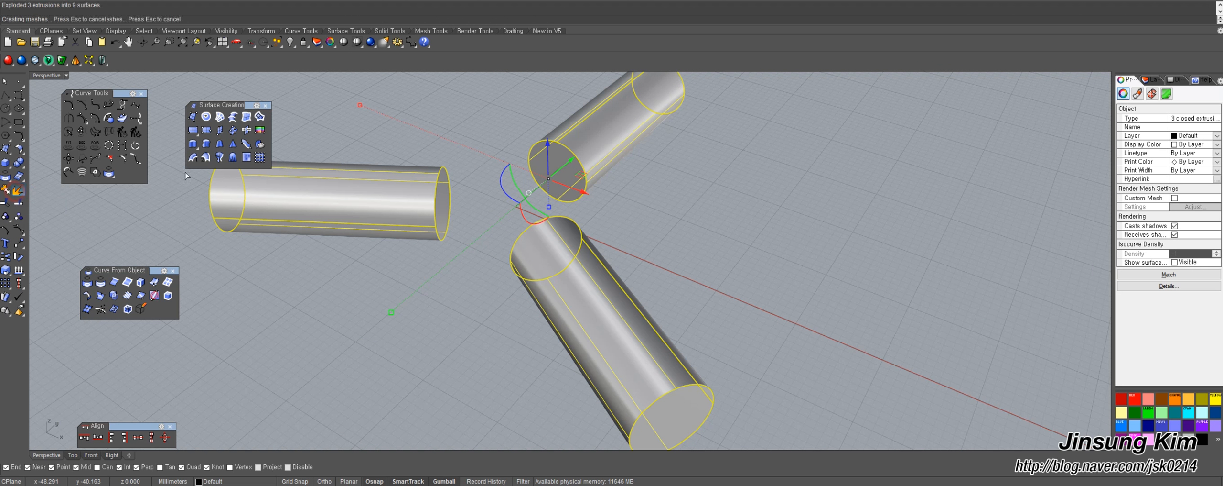
pyautogui.click(654, 200)
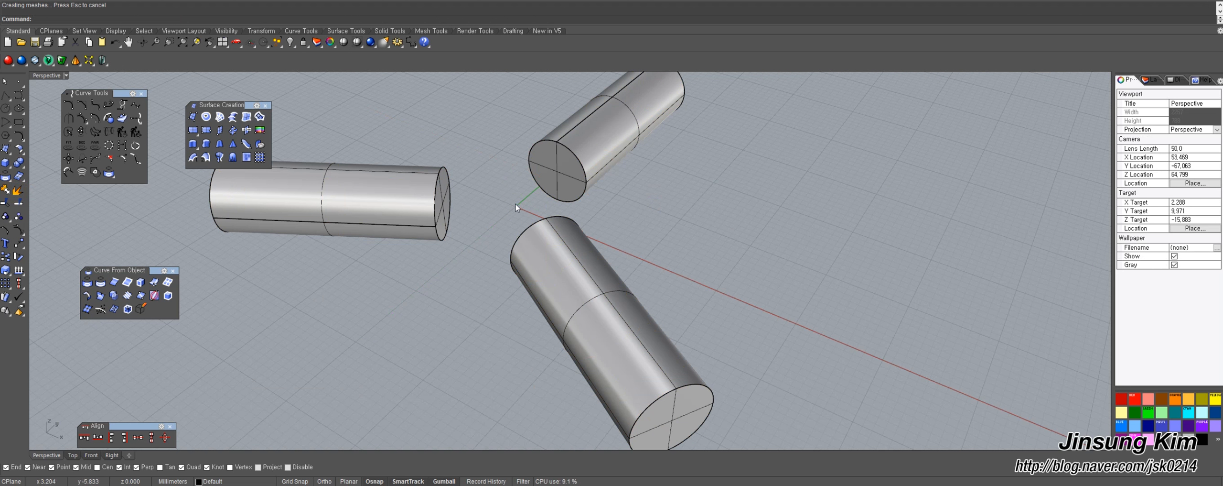
# Delete the three inner end caps of the pipes that face the origin.
pyautogui.click(554, 170)
pyautogui.moveTo(554, 169); pyautogui.dragTo(686, 182, button='right')
pyautogui.keyDown('shift'); pyautogui.click(431, 178); pyautogui.keyUp('shift')
pyautogui.keyDown('shift'); pyautogui.click(687, 182); pyautogui.keyUp('shift')
pyautogui.moveTo(646, 218); pyautogui.dragTo(620, 198, button='right')
pyautogui.press('Delete')
# Show all hidden objects and join the pipe and junction surfaces into one polysurface, including all curves in the selection.
pyautogui.click(295, 45)
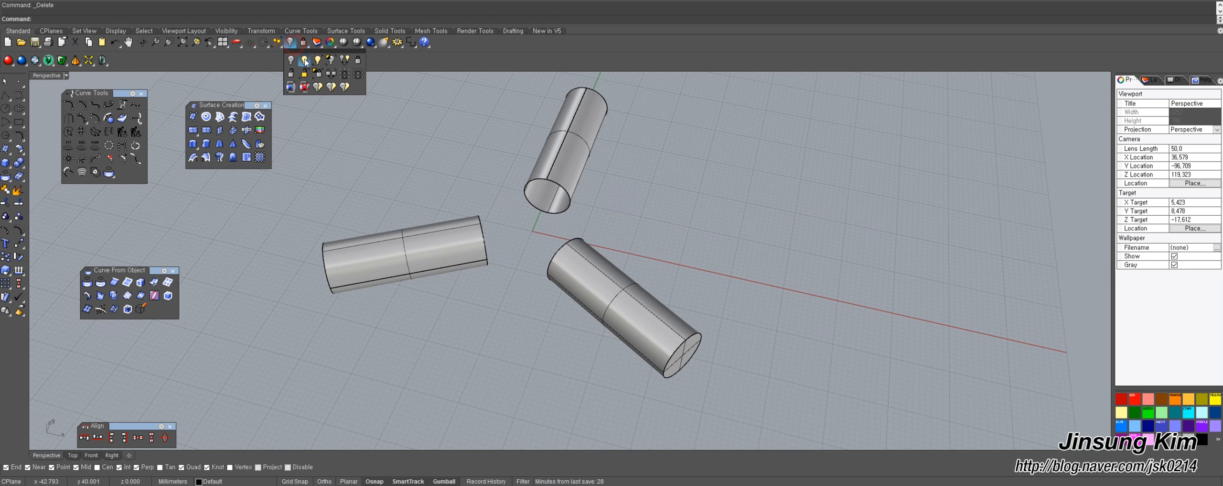
pyautogui.click(304, 59)
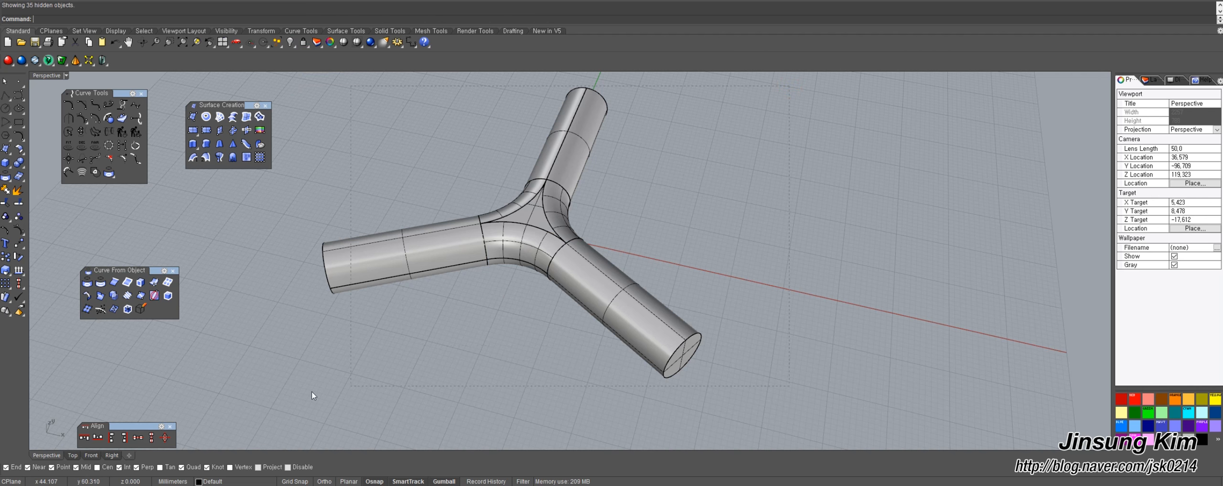
pyautogui.moveTo(287, 364); pyautogui.dragTo(288, 364)
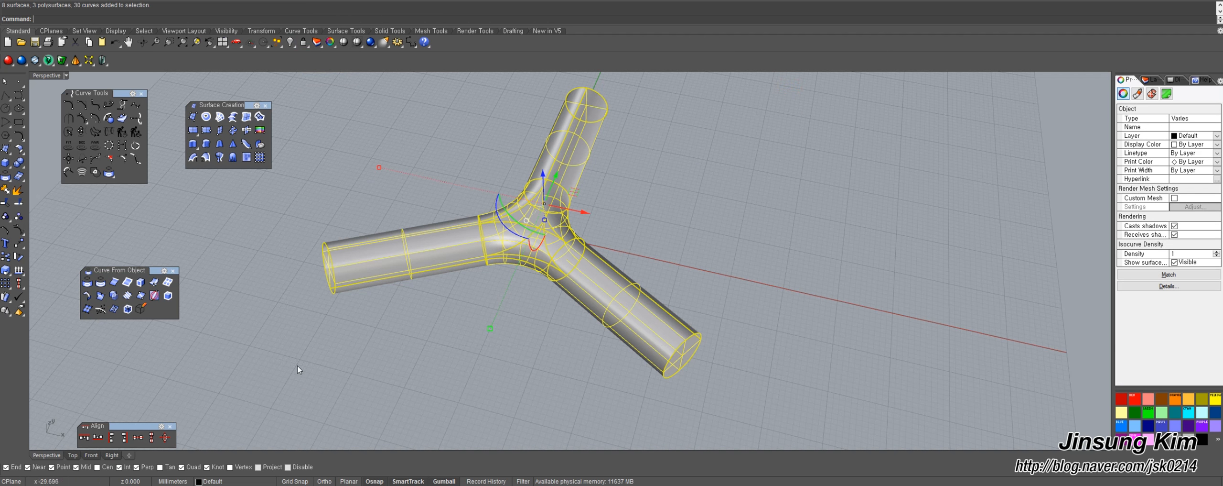
pyautogui.click(5, 192)
# Isolate the joined polysurface by hiding all other objects, and undo the trial drag of the model.
pyautogui.click(599, 254)
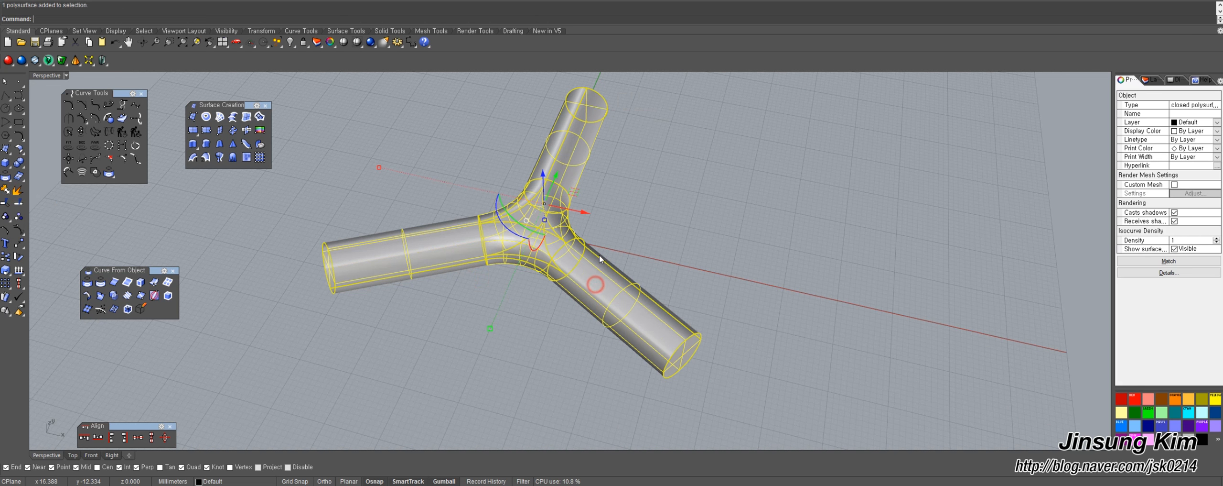
pyautogui.middleClick(600, 252)
pyautogui.click(596, 212)
pyautogui.moveTo(521, 255); pyautogui.dragTo(582, 234, button='right')
pyautogui.moveTo(581, 230); pyautogui.dragTo(561, 259)
pyautogui.moveTo(625, 212); pyautogui.dragTo(662, 221, button='right')
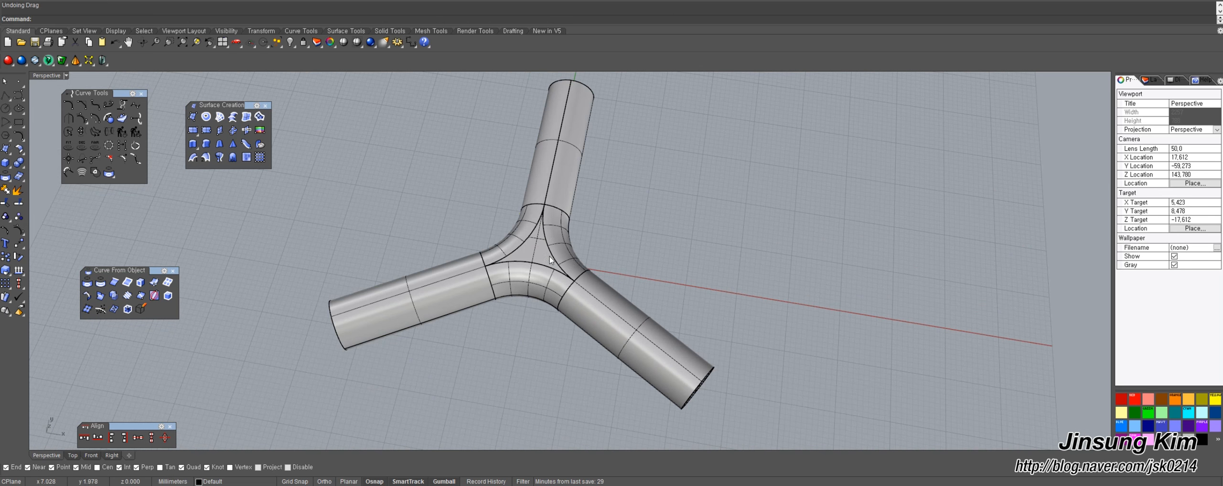
# Turn off the isocurves of the joined polysurface and inspect its edges at the junction from several angles.
pyautogui.click(1175, 263)
pyautogui.click(631, 286)
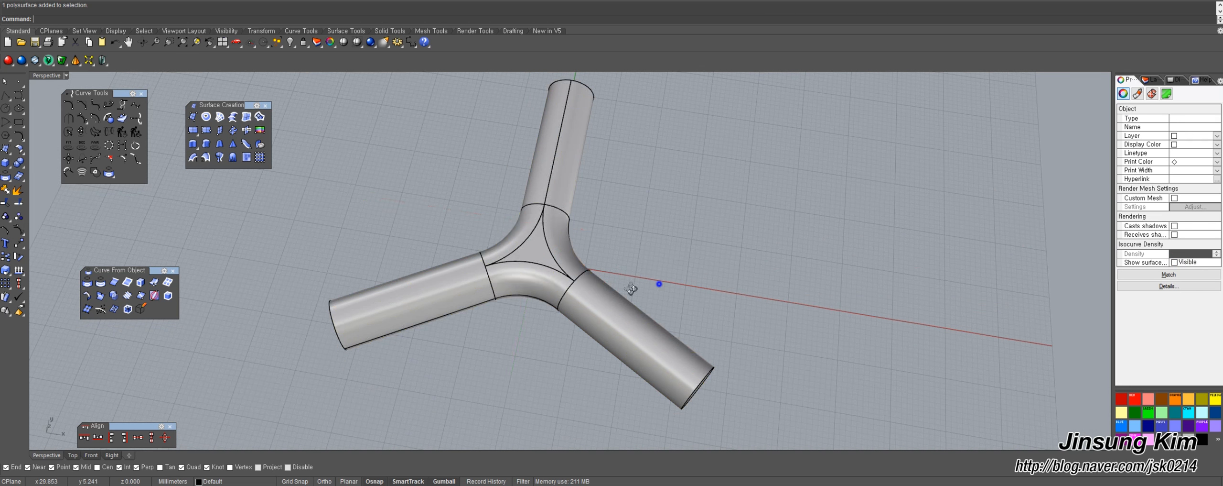
pyautogui.moveTo(630, 287); pyautogui.dragTo(593, 247, button='right')
pyautogui.moveTo(581, 202); pyautogui.dragTo(544, 144, button='right')
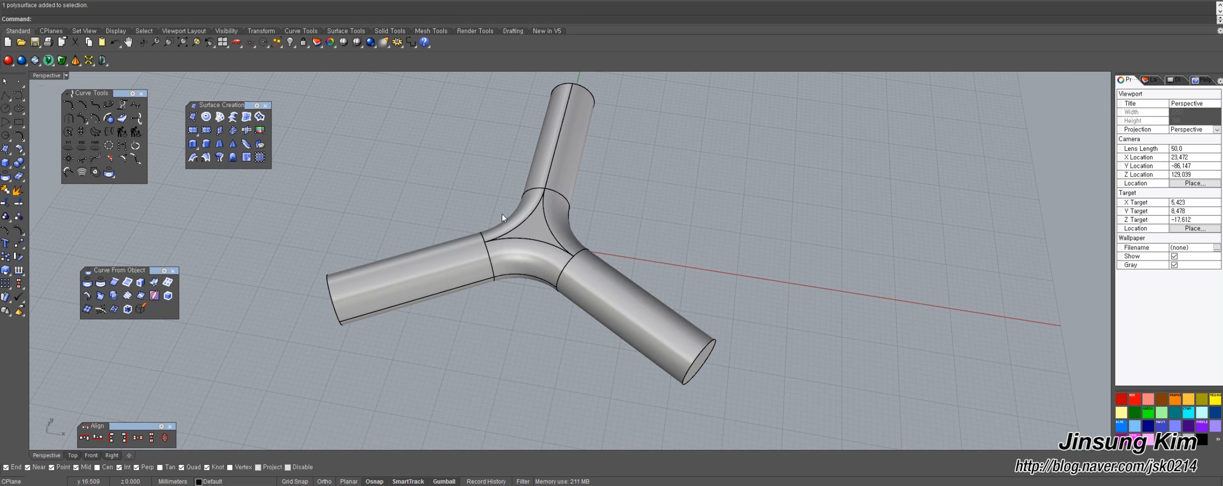
pyautogui.moveTo(554, 246); pyautogui.dragTo(614, 244, button='right')
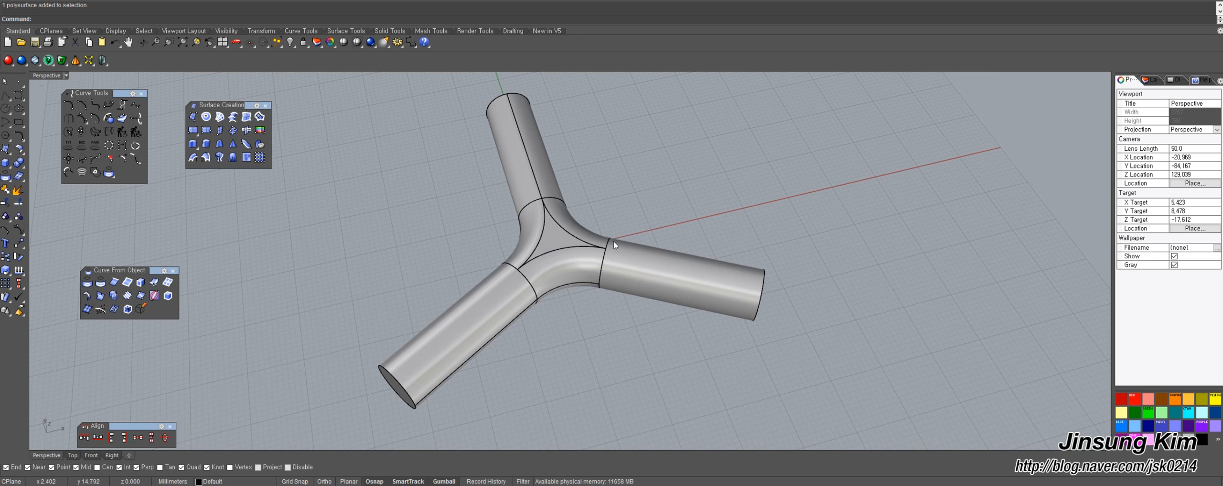
# Examine the joined pipes from several angles in Rendered display mode, undo the isocurve change and return to Shaded mode.
pyautogui.hotkey('ctrl', 'alt', 'd')
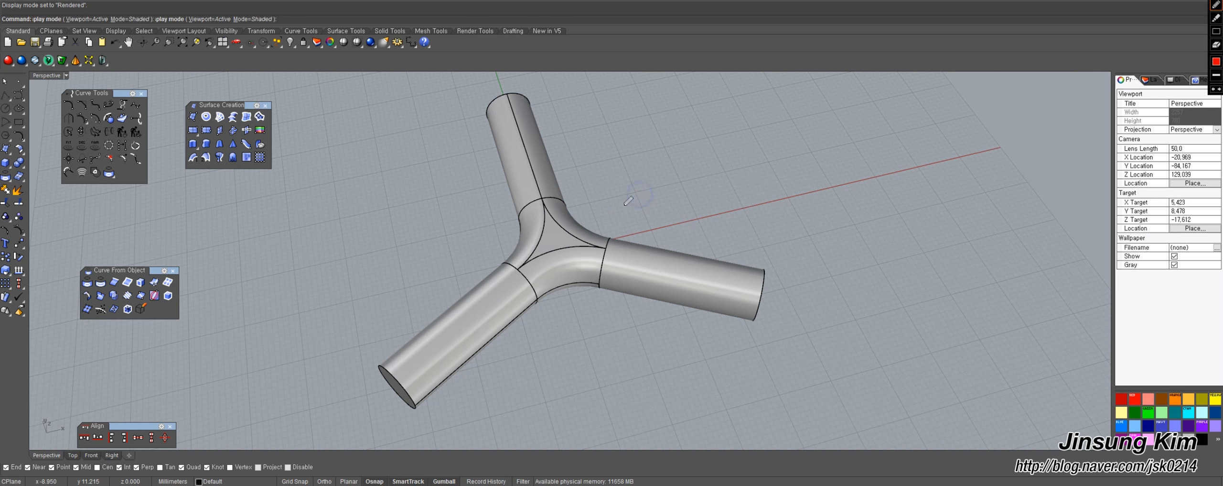
pyautogui.moveTo(644, 227)
pyautogui.mouseDown(button='right')
pyautogui.moveTo(551, 234)
pyautogui.moveTo(709, 235)
pyautogui.mouseUp(button='right')
pyautogui.moveTo(507, 205); pyautogui.dragTo(764, 259, button='right')
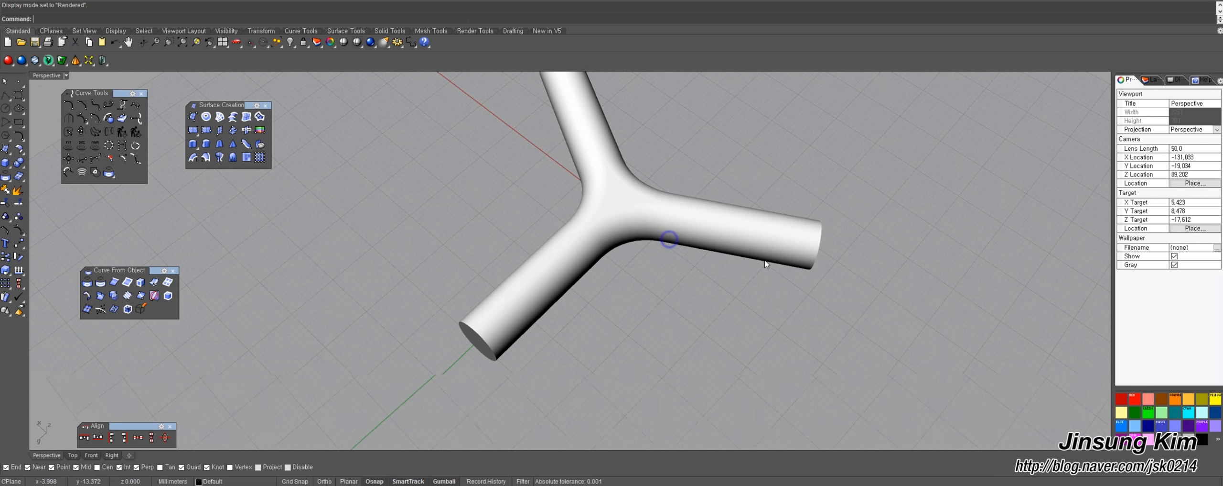
pyautogui.moveTo(566, 155); pyautogui.dragTo(416, 165, button='right')
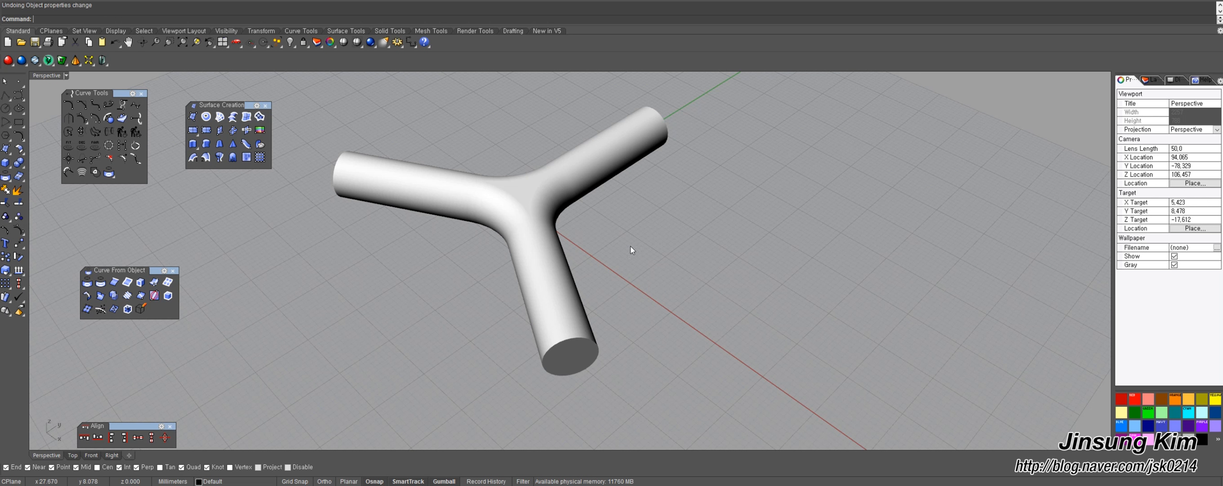
pyautogui.hotkey('ctrl', 'alt', 's')
pyautogui.moveTo(612, 234); pyautogui.dragTo(613, 250, button='right')
# Show the hidden construction curves together with the joined polysurface.
pyautogui.click(528, 250)
pyautogui.middleClick(684, 220)
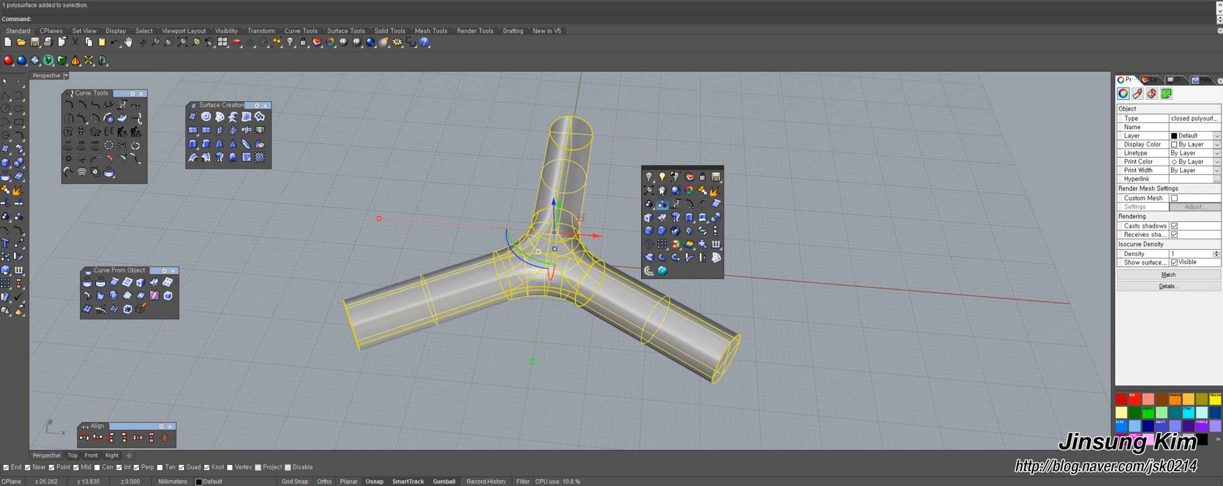
pyautogui.click(665, 176)
pyautogui.click(674, 188)
# Move the joined polysurface and its curves along the X axis, well clear of the origin.
pyautogui.scroll(-7, 674, 205)
pyautogui.moveTo(458, 139); pyautogui.dragTo(781, 296)
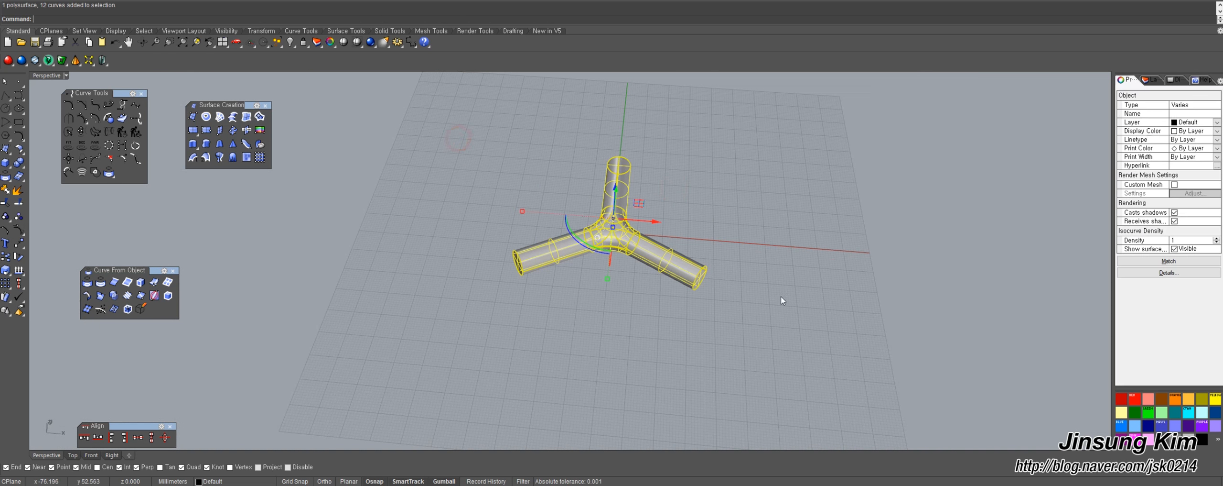
pyautogui.keyDown('shift'); pyautogui.moveTo(677, 262); pyautogui.dragTo(600, 289, button='right'); pyautogui.keyUp('shift')
pyautogui.moveTo(568, 246); pyautogui.dragTo(826, 266)
pyautogui.click(569, 186)
pyautogui.moveTo(561, 203); pyautogui.dragTo(577, 233, button='right')
# Switch to the four-viewport layout and draw a 30 mm line from the origin along the Y axis in the Top viewport.
pyautogui.click(223, 42)
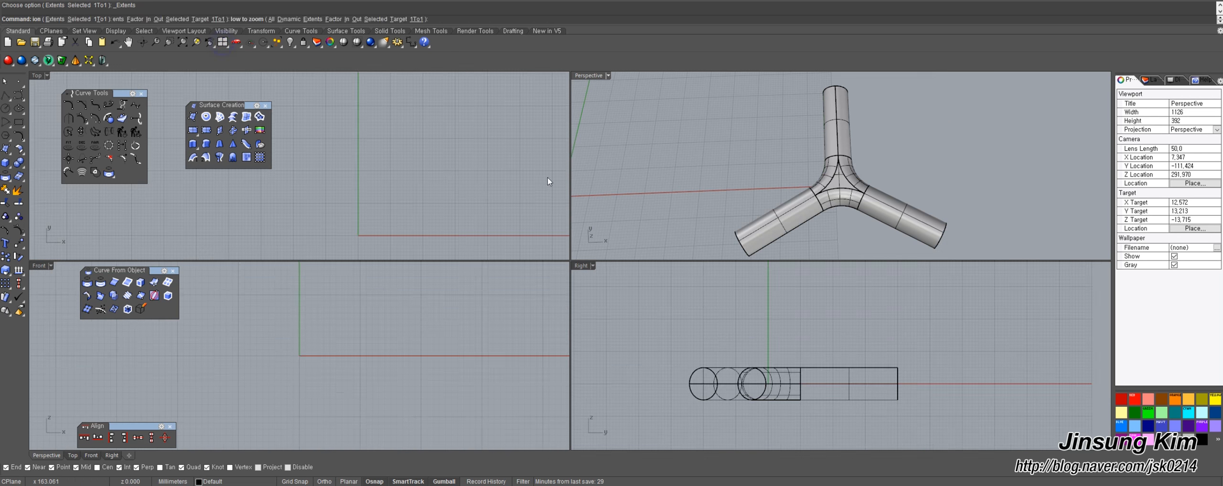
pyautogui.scroll(3, 365, 203)
pyautogui.write('pl')
pyautogui.press('Return')
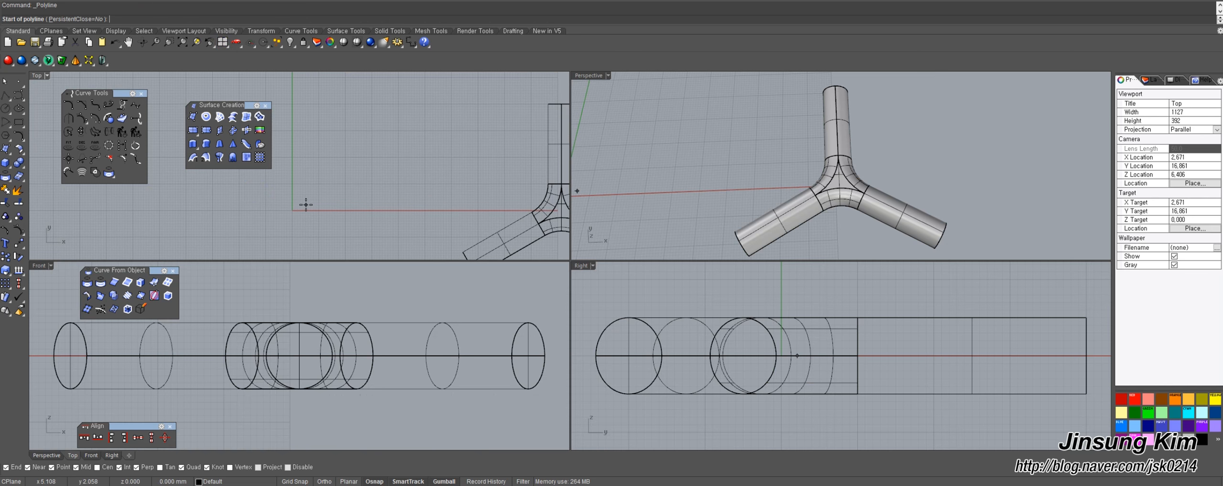
pyautogui.press('Return')
pyautogui.moveTo(333, 167); pyautogui.dragTo(352, 172, button='right')
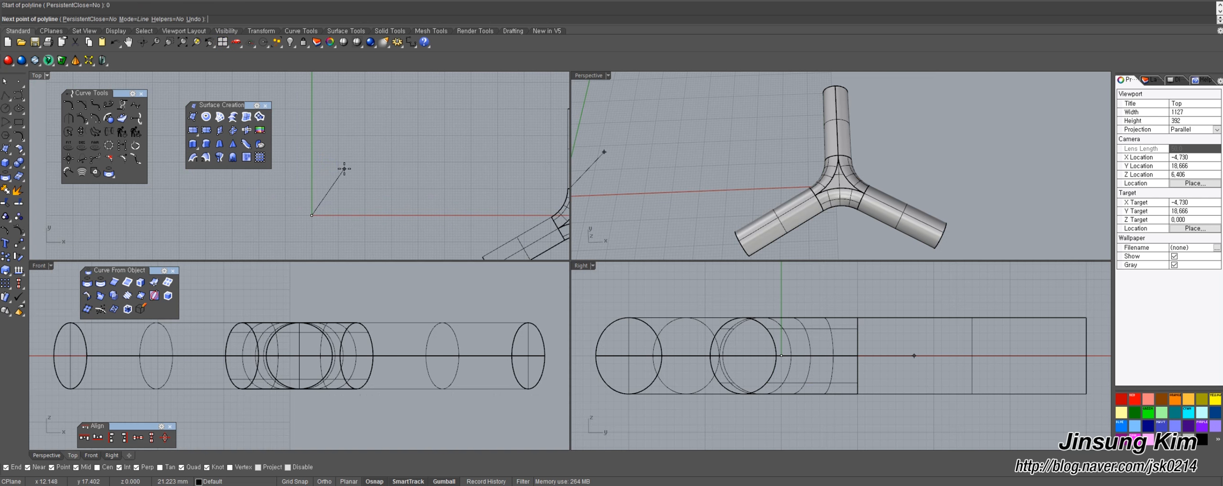
pyautogui.write('30')
pyautogui.press('Return')
pyautogui.click(328, 148)
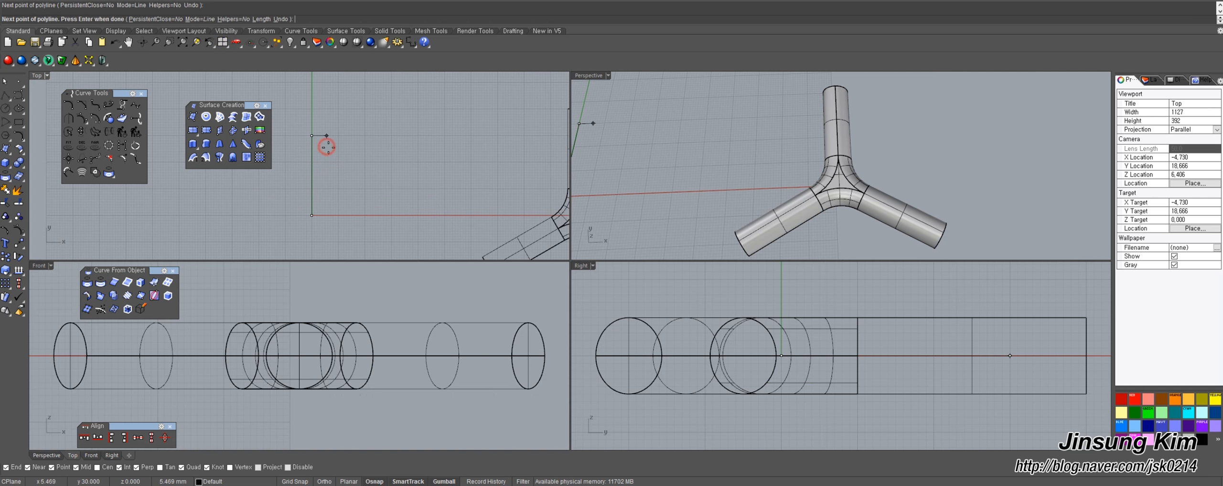
pyautogui.press('Escape')
# Move the 30 mm line about 10 mm along the Y axis, away from the origin.
pyautogui.moveTo(353, 195); pyautogui.dragTo(305, 203)
pyautogui.moveTo(343, 201); pyautogui.dragTo(394, 203, button='right')
pyautogui.click(365, 144)
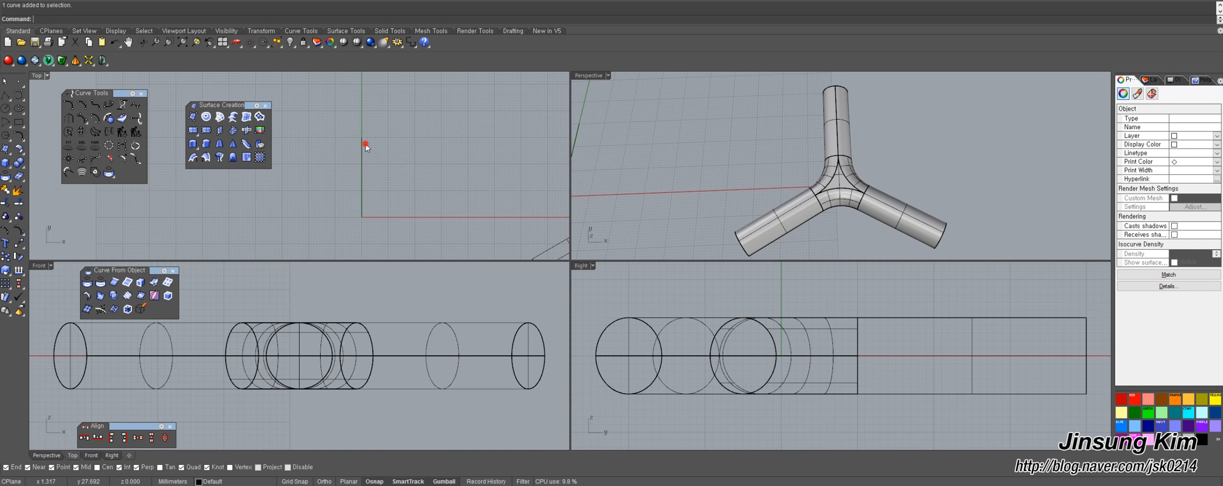
pyautogui.moveTo(368, 153)
pyautogui.mouseDown()
pyautogui.moveTo(358, 171)
pyautogui.moveTo(364, 149)
pyautogui.mouseUp()
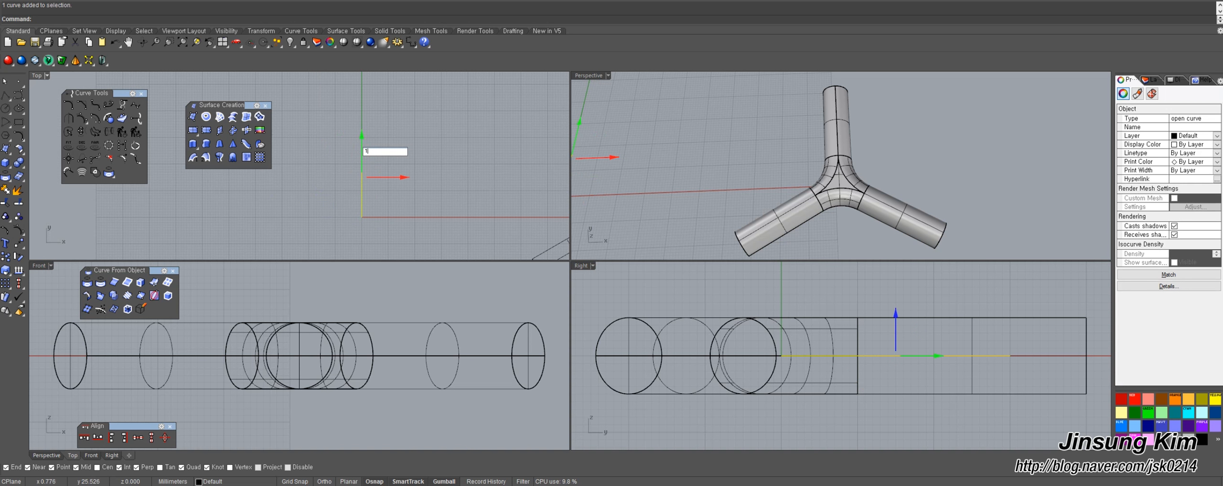
pyautogui.write('1')
pyautogui.press('Return')
pyautogui.click(436, 171)
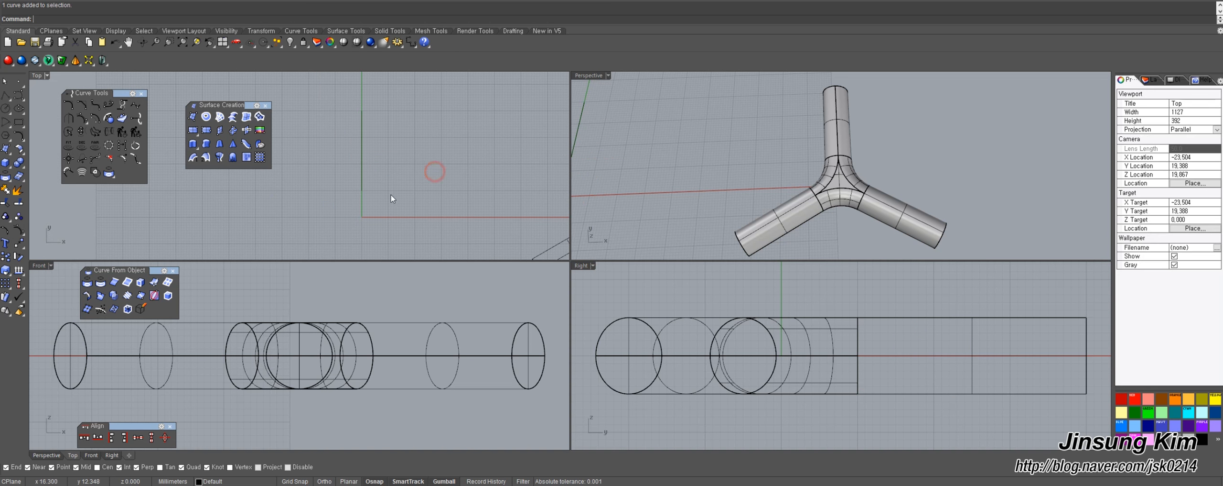
# Hide the joined pipe model and its curves, leaving only the new line near the origin.
pyautogui.moveTo(375, 195); pyautogui.dragTo(354, 180)
pyautogui.click(704, 128)
pyautogui.keyDown('shift'); pyautogui.moveTo(675, 140); pyautogui.dragTo(706, 119, button='right'); pyautogui.keyUp('shift')
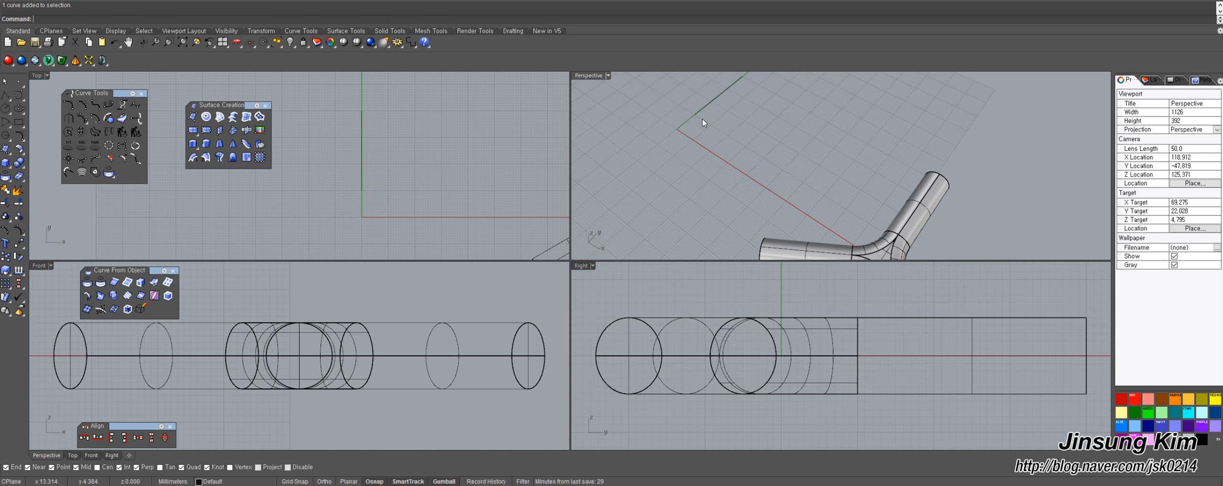
pyautogui.click(702, 110)
pyautogui.moveTo(793, 127); pyautogui.dragTo(767, 244, button='right')
pyautogui.click(774, 193)
pyautogui.moveTo(857, 180); pyautogui.dragTo(865, 177, button='right')
pyautogui.scroll(-3, 865, 177)
pyautogui.moveTo(866, 177); pyautogui.dragTo(831, 204, button='right')
pyautogui.moveTo(815, 157); pyautogui.dragTo(1001, 269)
pyautogui.middleClick(960, 202)
pyautogui.click(923, 158)
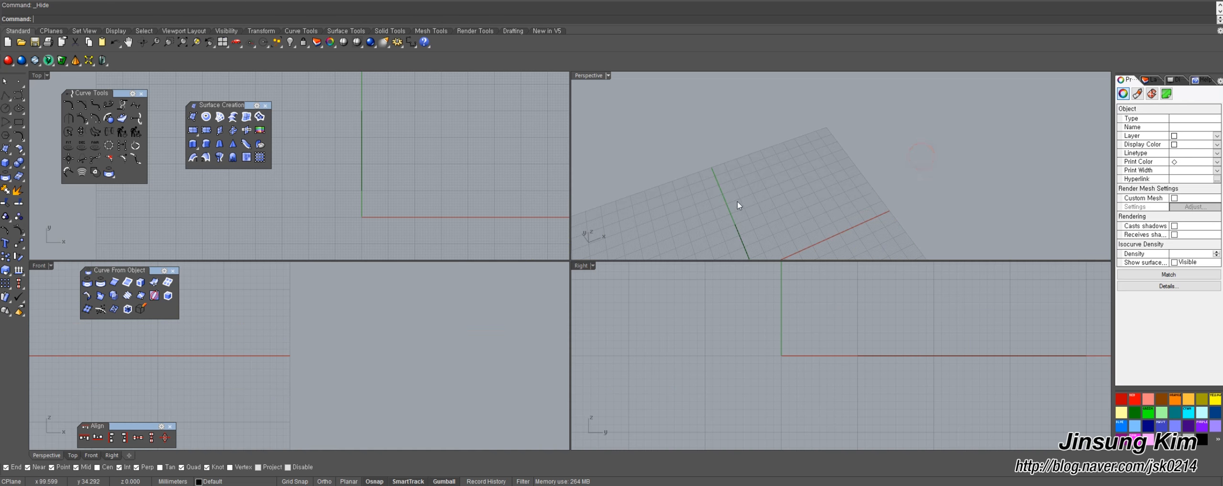
# Zoom all viewports to the 30 mm line and select it for rotating in the Right viewport.
pyautogui.keyDown('shift'); pyautogui.moveTo(737, 201); pyautogui.dragTo(755, 176, button='right'); pyautogui.keyUp('shift')
pyautogui.click(776, 190)
pyautogui.click(226, 44)
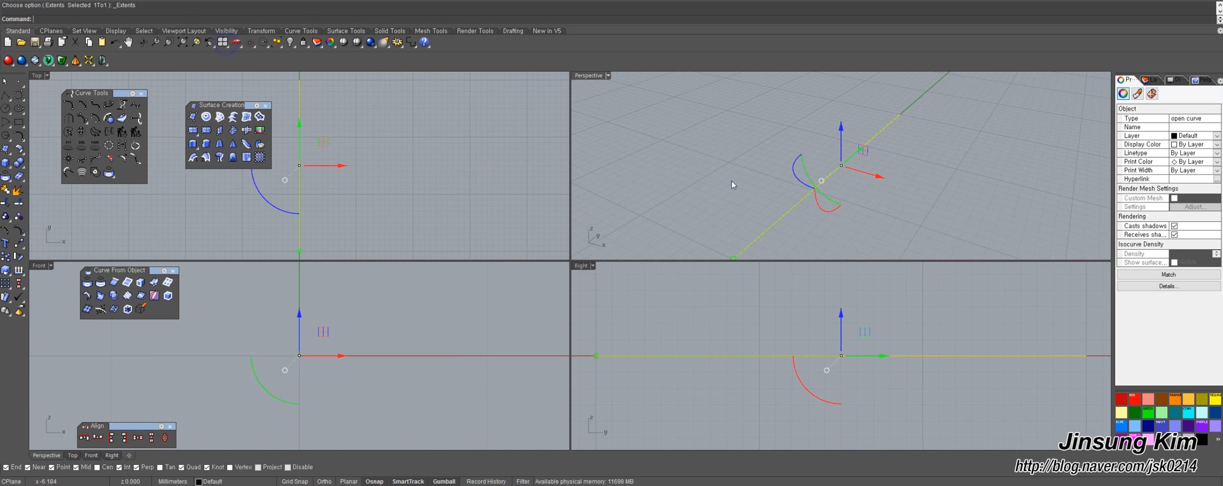
pyautogui.click(984, 158)
pyautogui.scroll(-10, 872, 149)
pyautogui.keyDown('shift'); pyautogui.moveTo(883, 158); pyautogui.dragTo(877, 180, button='right'); pyautogui.keyUp('shift')
pyautogui.scroll(5, 876, 179)
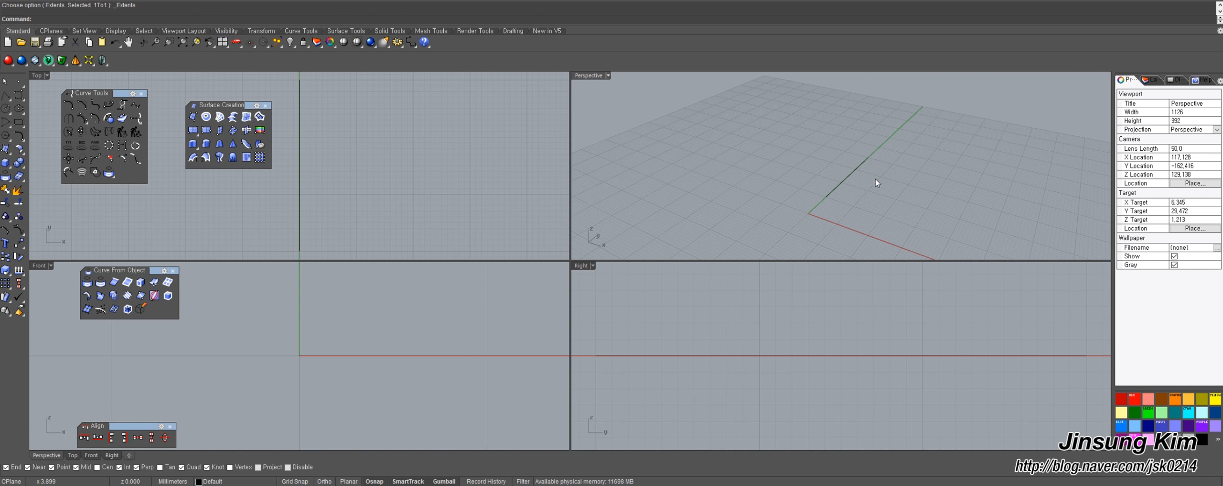
pyautogui.click(843, 182)
pyautogui.moveTo(682, 331); pyautogui.dragTo(739, 338, button='right')
pyautogui.scroll(-12, 739, 338)
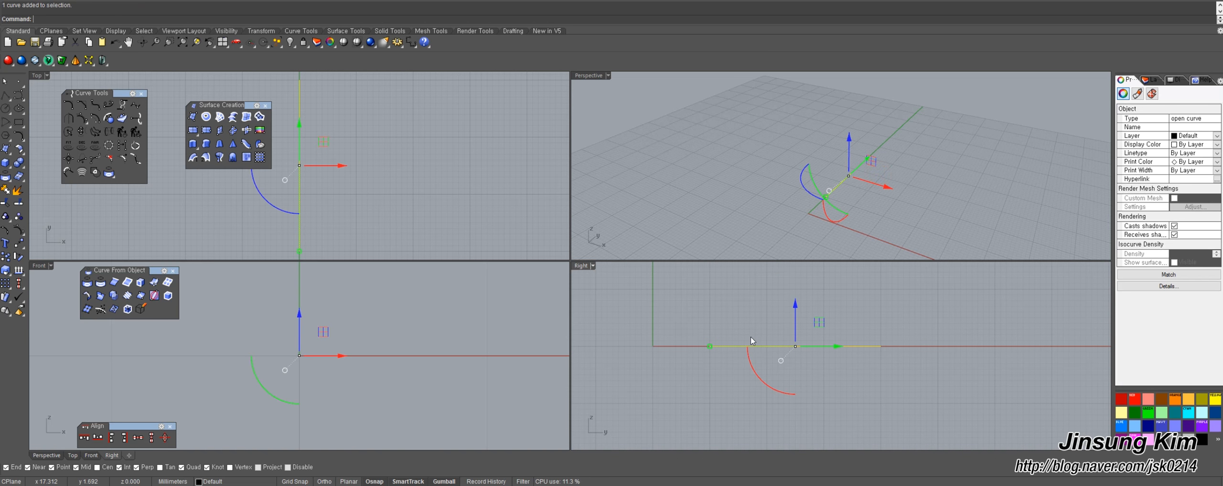
pyautogui.moveTo(704, 306); pyautogui.dragTo(696, 320, button='right')
# Try rotating the line 45 degrees about its end nearest the origin in the Right viewport, and undo the rotation.
pyautogui.write('r')
pyautogui.press('space')
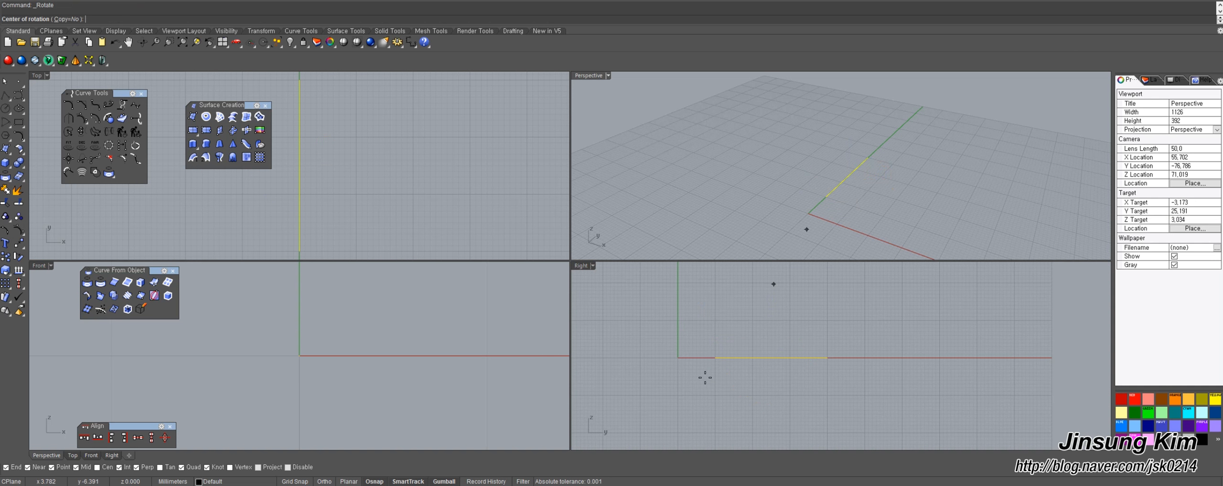
pyautogui.click(716, 357)
pyautogui.click(826, 355)
pyautogui.moveTo(813, 346); pyautogui.dragTo(823, 350, button='right')
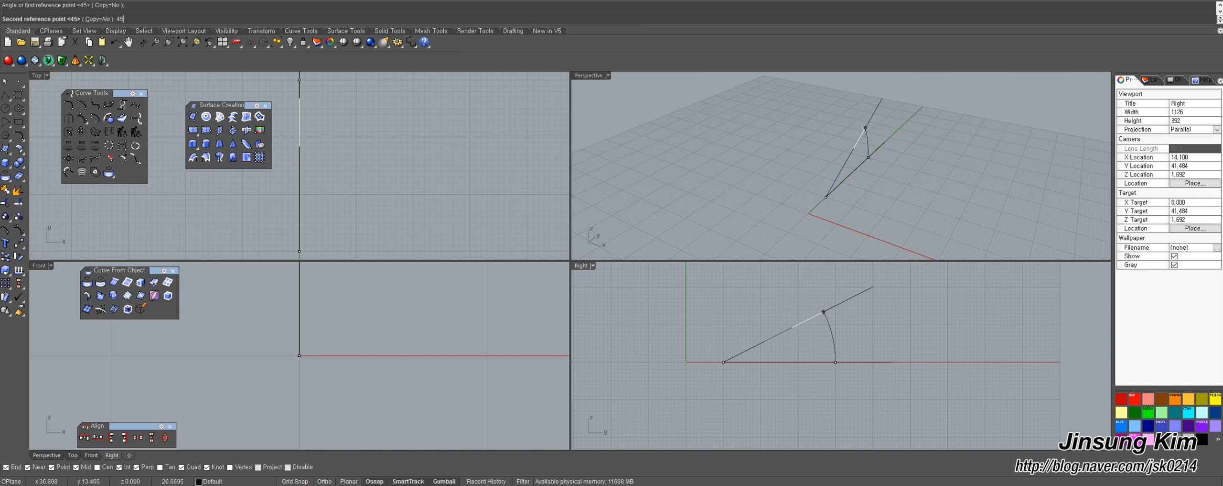
pyautogui.press('Return')
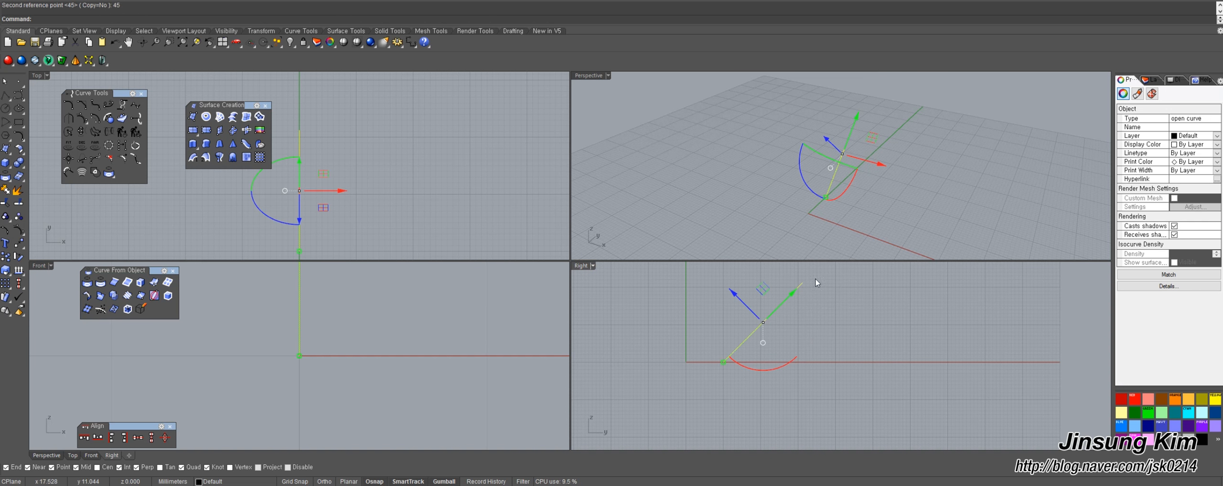
pyautogui.hotkey('ctrl', 'z')
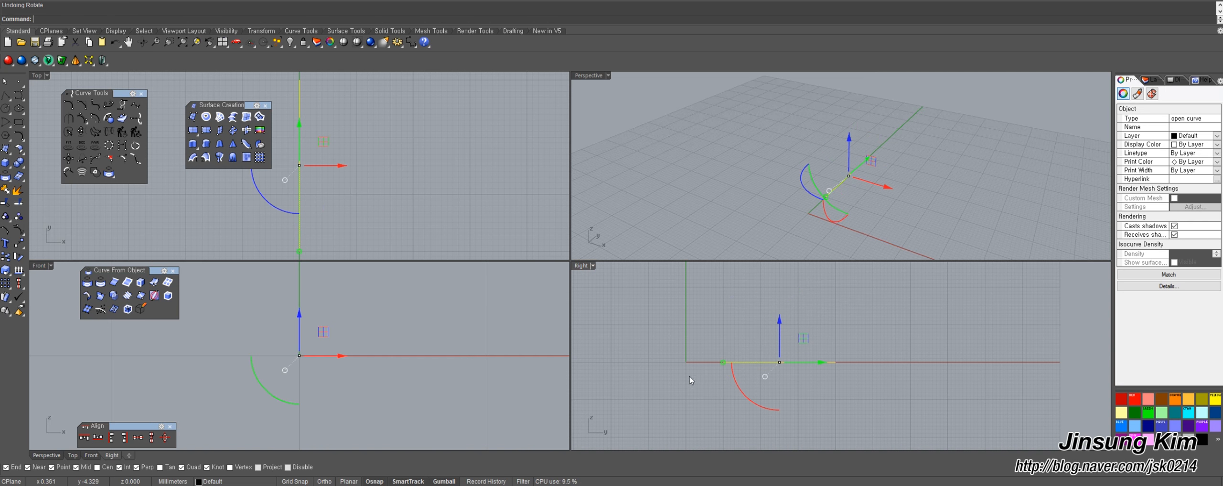
# Try rotating the line -45 degrees about the same end in the Right viewport, and undo that rotation.
pyautogui.rightClick(690, 377)
pyautogui.click(721, 360)
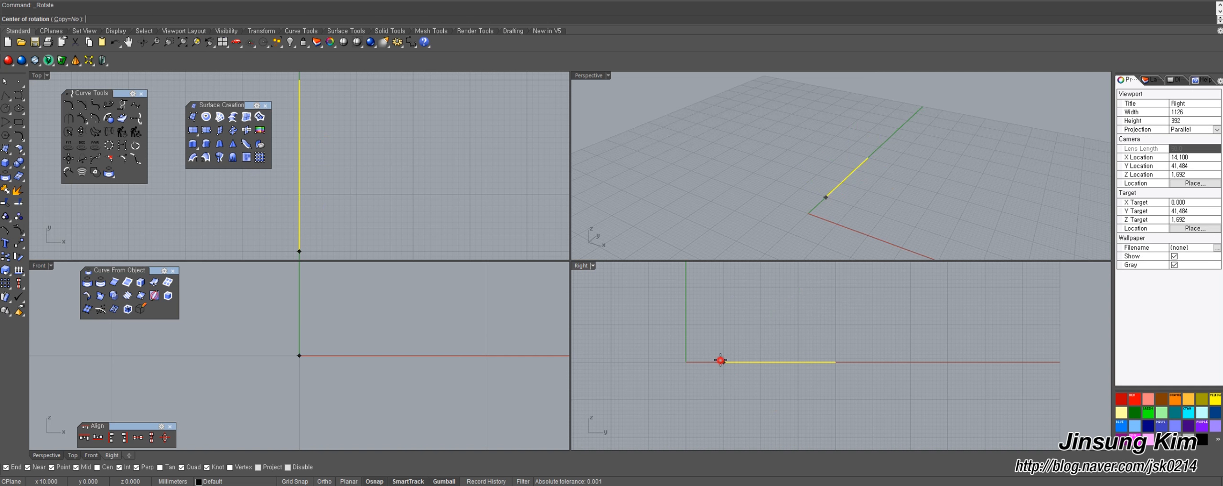
pyautogui.click(835, 361)
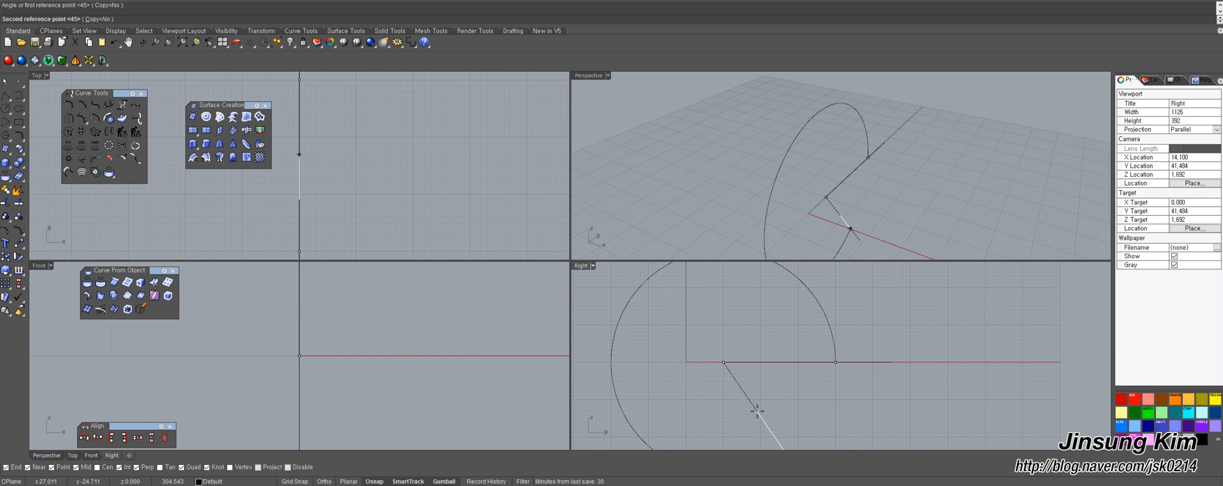
pyautogui.press('Return')
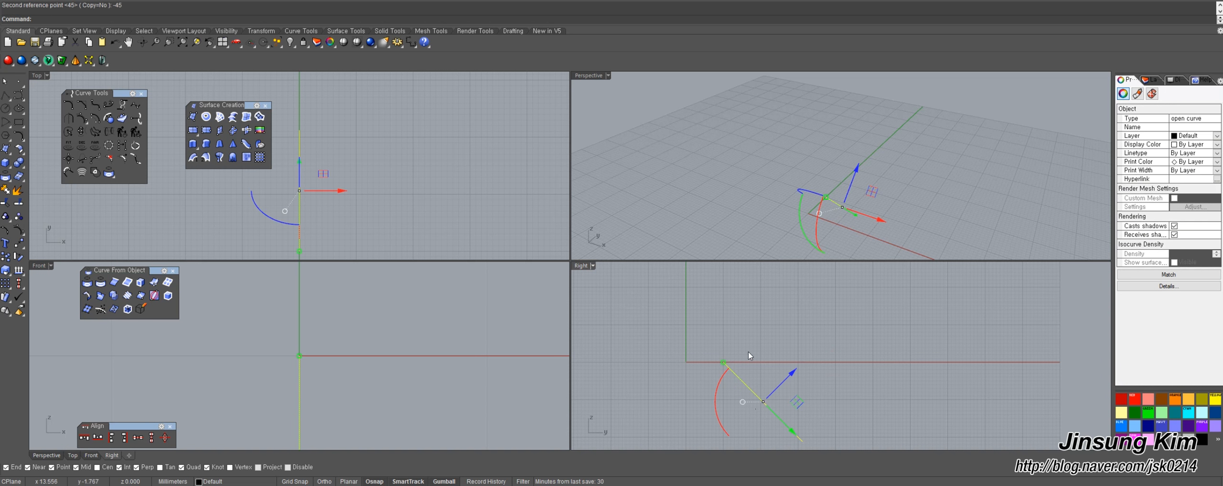
pyautogui.moveTo(798, 369); pyautogui.dragTo(795, 361, button='right')
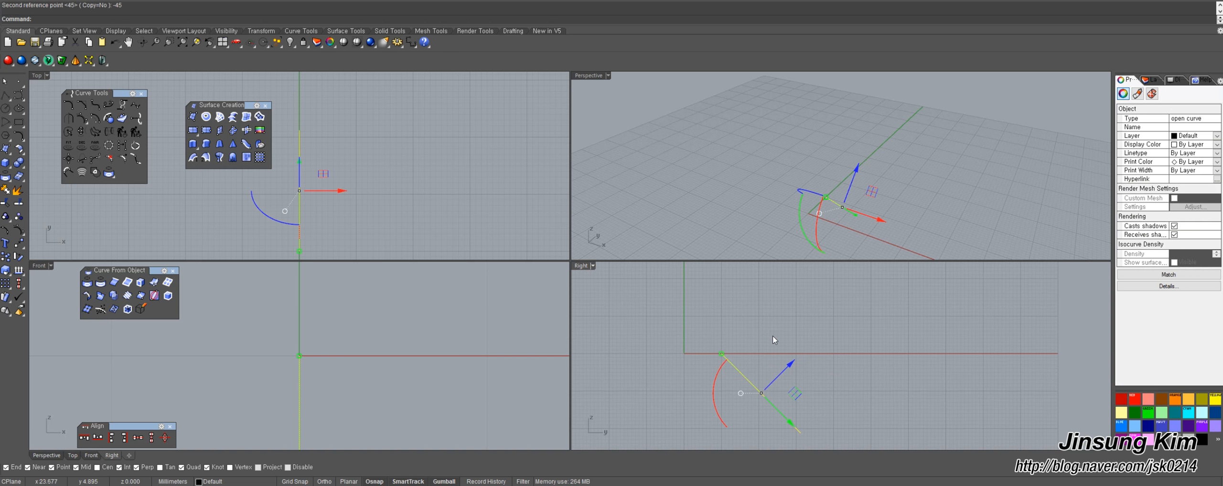
pyautogui.hotkey('ctrl', 'z')
# Rotate the line 45 degrees upward about its end nearest the origin in the Right viewport.
pyautogui.press('Return')
pyautogui.click(720, 354)
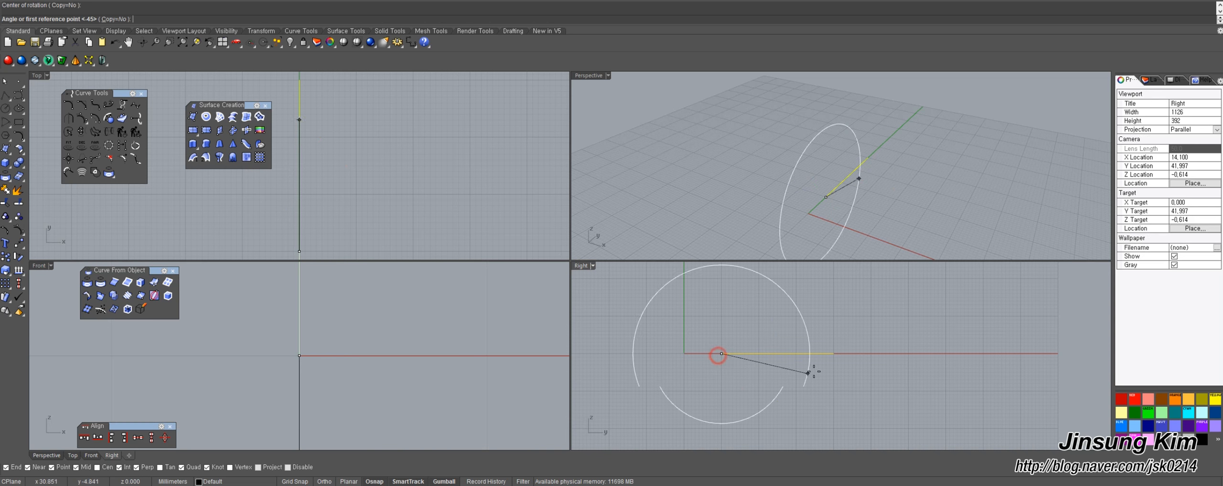
pyautogui.click(837, 353)
pyautogui.press('Return')
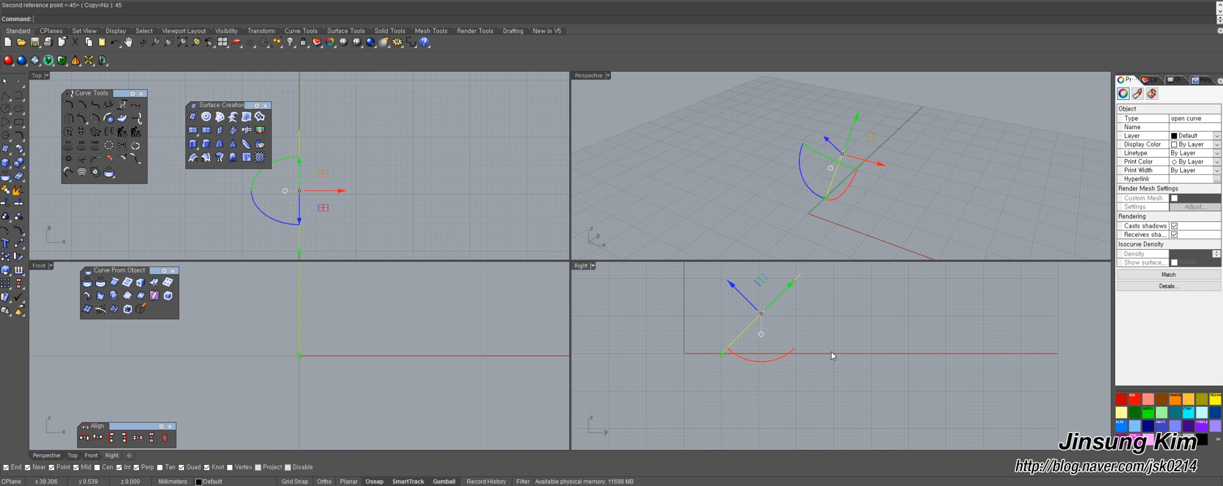
pyautogui.click(910, 193)
pyautogui.moveTo(905, 193); pyautogui.dragTo(816, 155, button='right')
pyautogui.scroll(4, 839, 173)
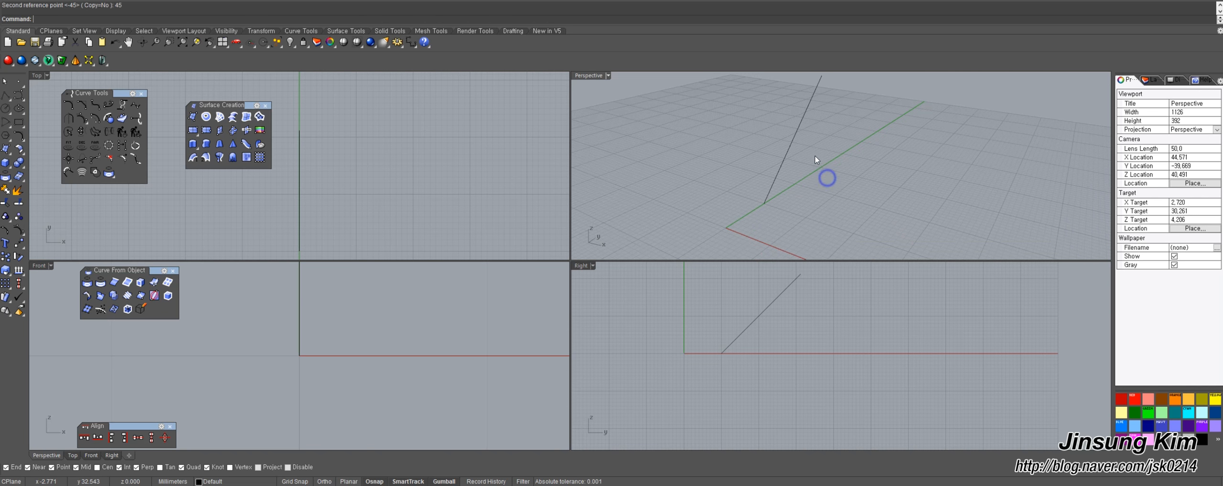
# Create a flat-capped pipe along the tilted line with a start and end radius of 5 mm.
pyautogui.click(767, 197)
pyautogui.click(860, 173)
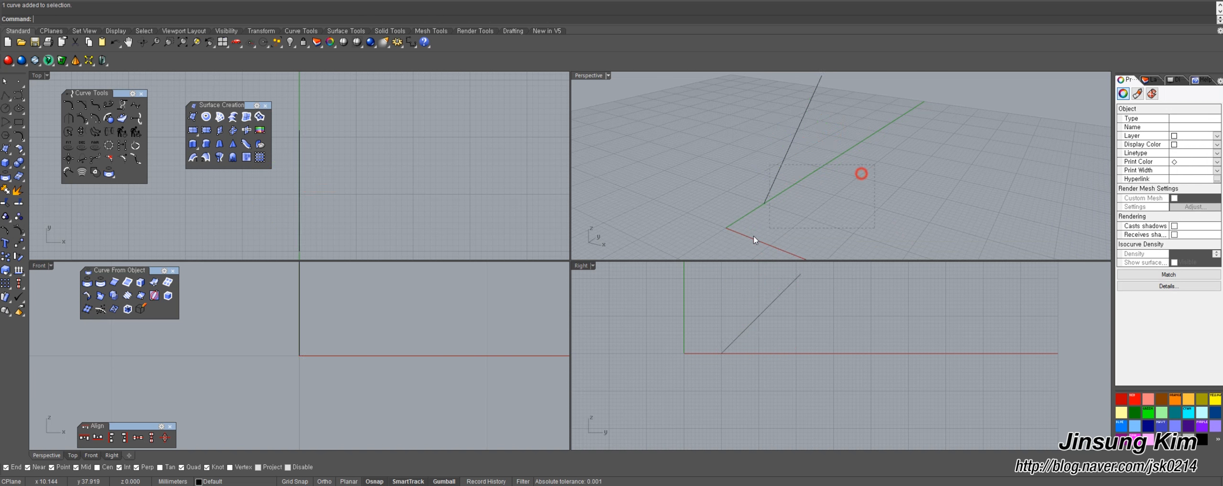
pyautogui.click(782, 165)
pyautogui.moveTo(729, 176); pyautogui.dragTo(750, 202, button='right')
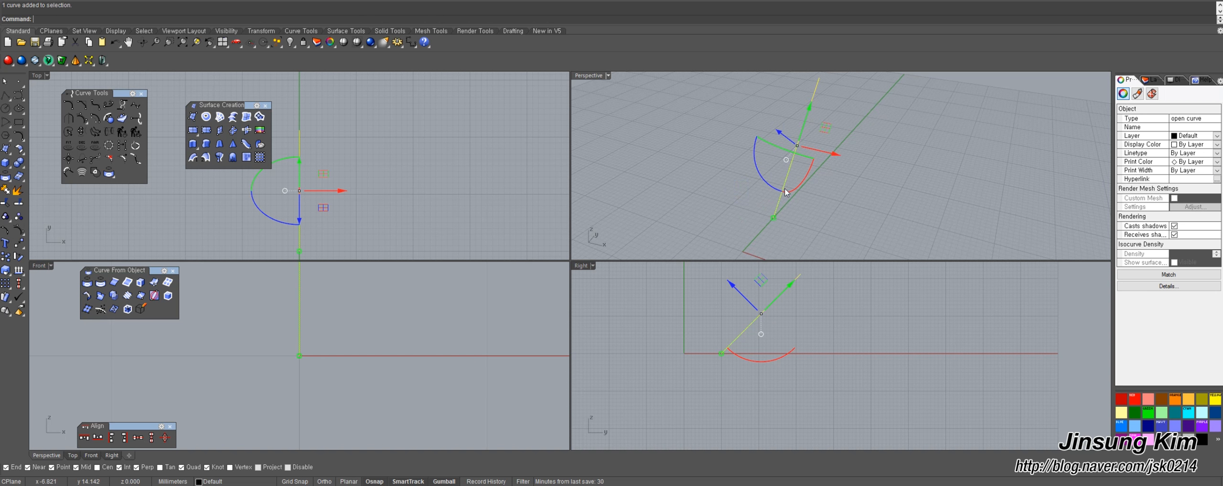
pyautogui.click(816, 197)
pyautogui.click(777, 200)
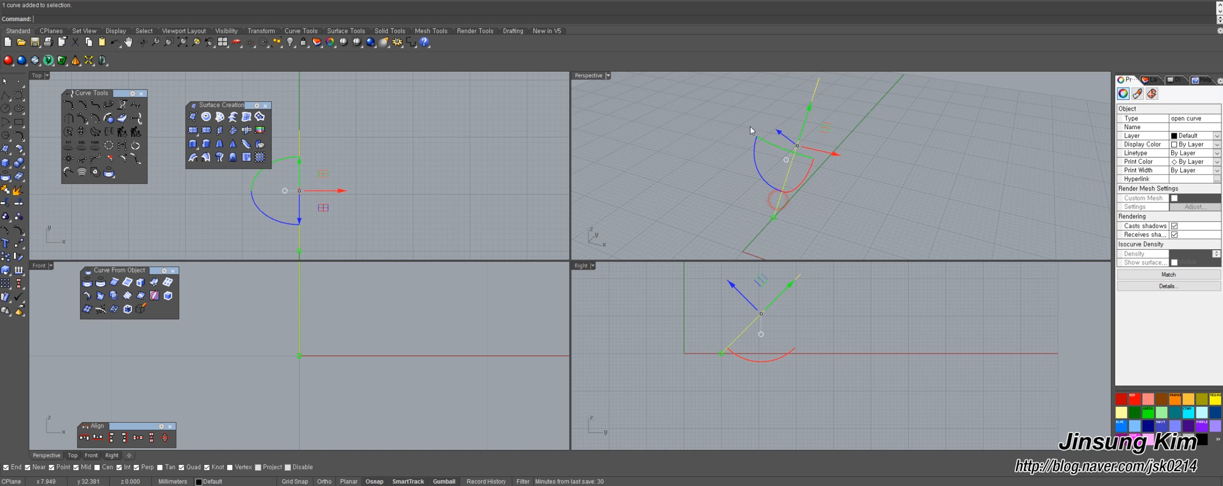
pyautogui.middleClick(859, 204)
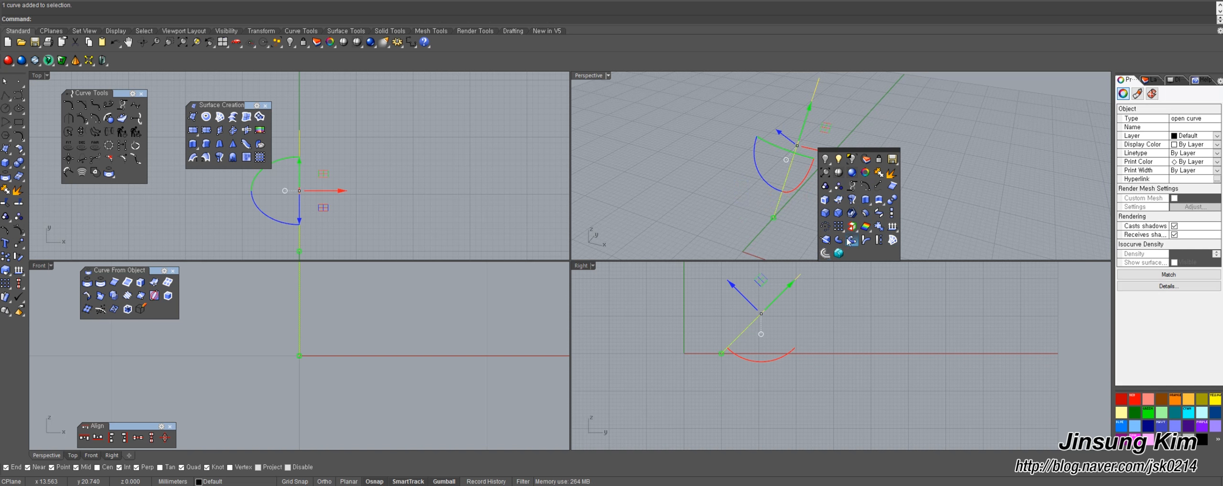
pyautogui.click(840, 240)
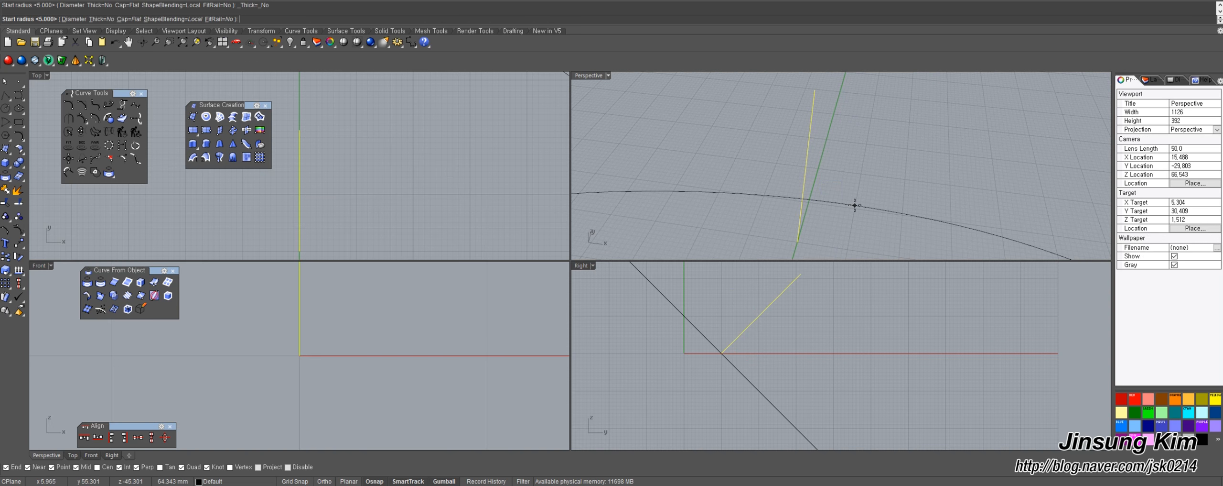
pyautogui.write('5')
pyautogui.press('Return')
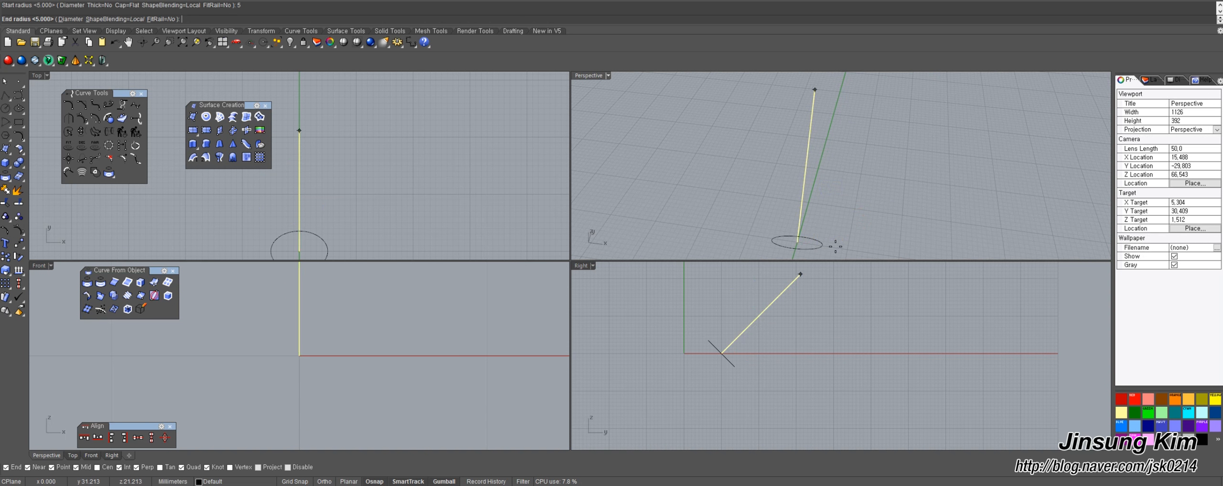
pyautogui.press('Return')
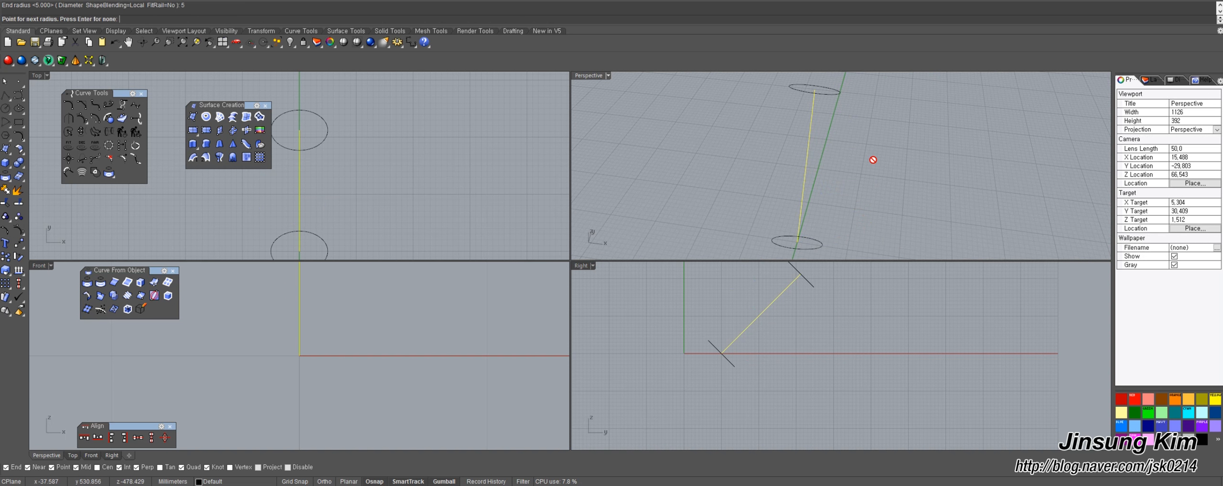
pyautogui.press('Return')
pyautogui.press('Escape')
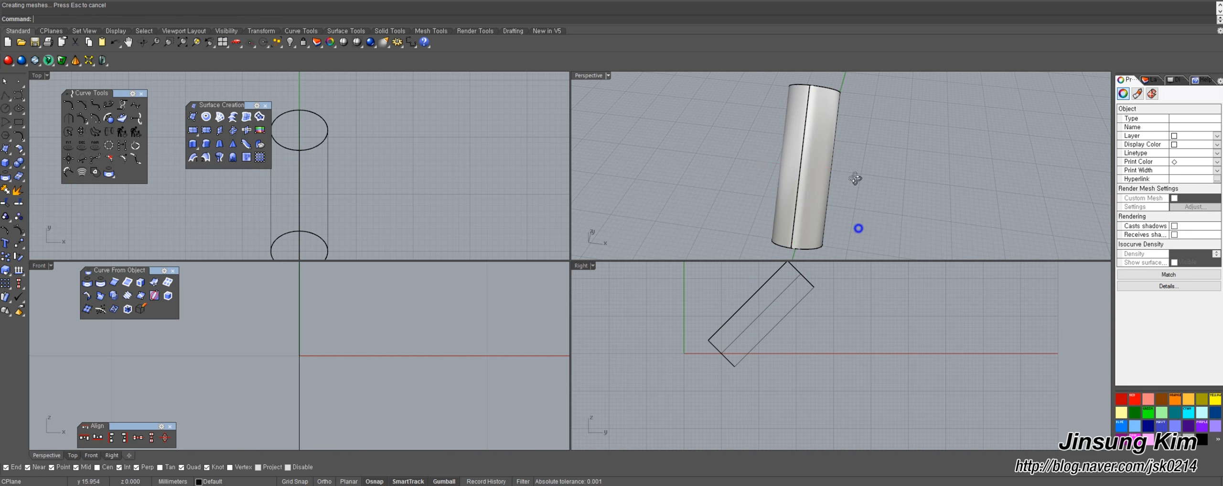
# Explode the pipe and delete the end cap nearest the origin.
pyautogui.moveTo(879, 164); pyautogui.dragTo(808, 155, button='right')
pyautogui.click(813, 169)
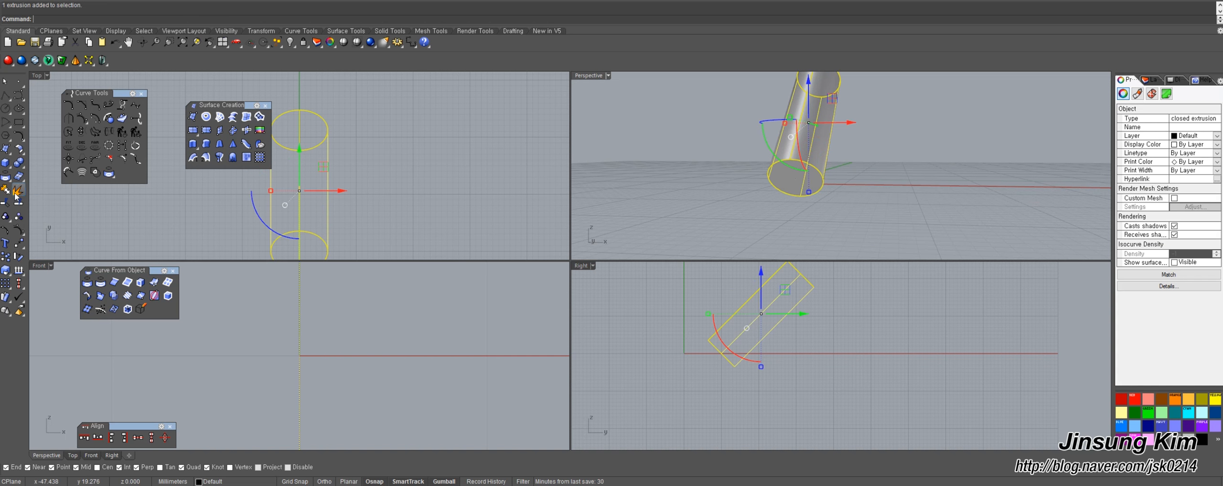
pyautogui.click(17, 190)
pyautogui.click(801, 178)
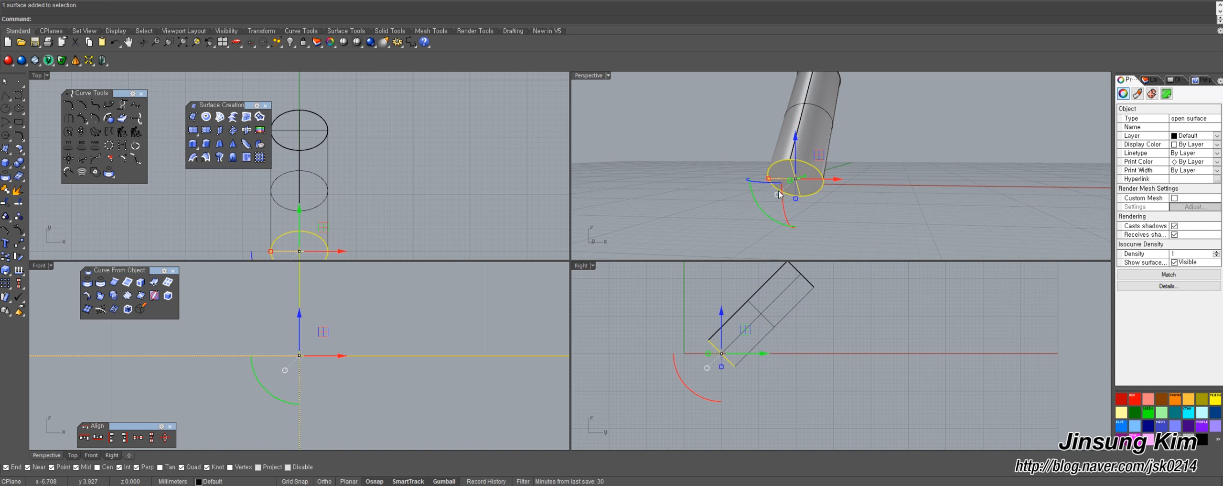
pyautogui.press('Delete')
pyautogui.moveTo(868, 169); pyautogui.dragTo(830, 170, button='right')
pyautogui.click(830, 170)
pyautogui.click(415, 184)
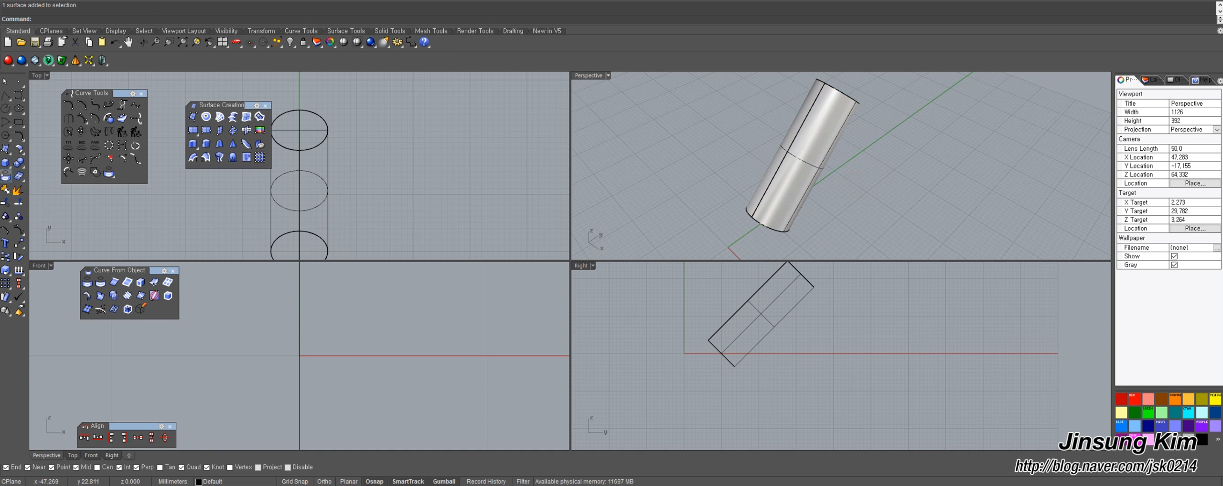
# Extract four lengthwise isocurves in the V direction from the pipe's cylindrical surface.
pyautogui.click(153, 284)
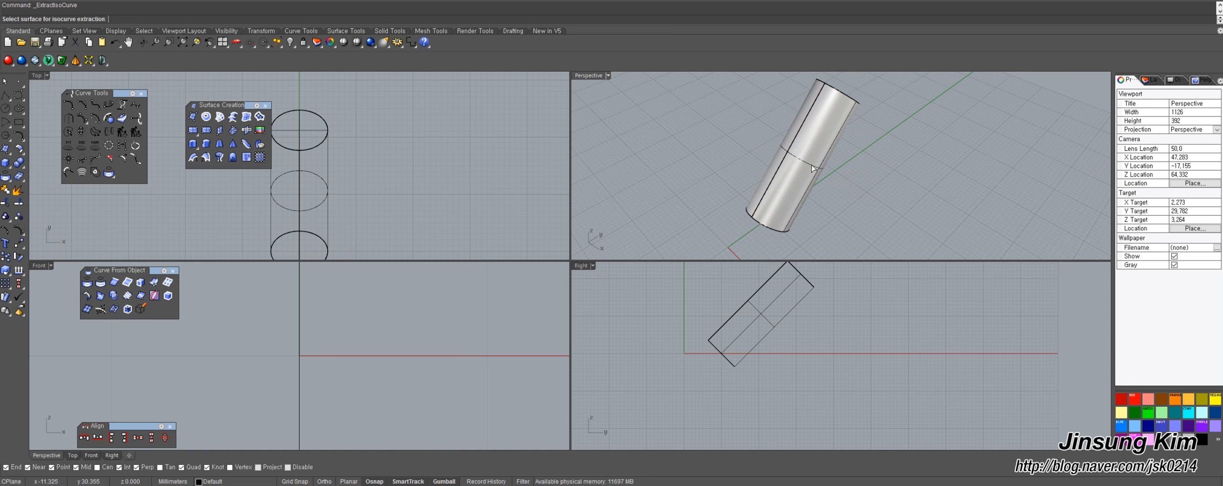
pyautogui.moveTo(814, 169); pyautogui.dragTo(796, 184, button='right')
pyautogui.click(781, 205)
pyautogui.click(883, 215)
pyautogui.click(804, 206)
pyautogui.moveTo(901, 143); pyautogui.dragTo(833, 220, button='right')
pyautogui.rightClick(844, 194)
# Polar-array the pipe surface, its remaining cap and the isocurves around the origin in the Top viewport, with 3 items over 360 degrees.
pyautogui.keyDown('shift'); pyautogui.moveTo(864, 186); pyautogui.dragTo(831, 163, button='right'); pyautogui.keyUp('shift')
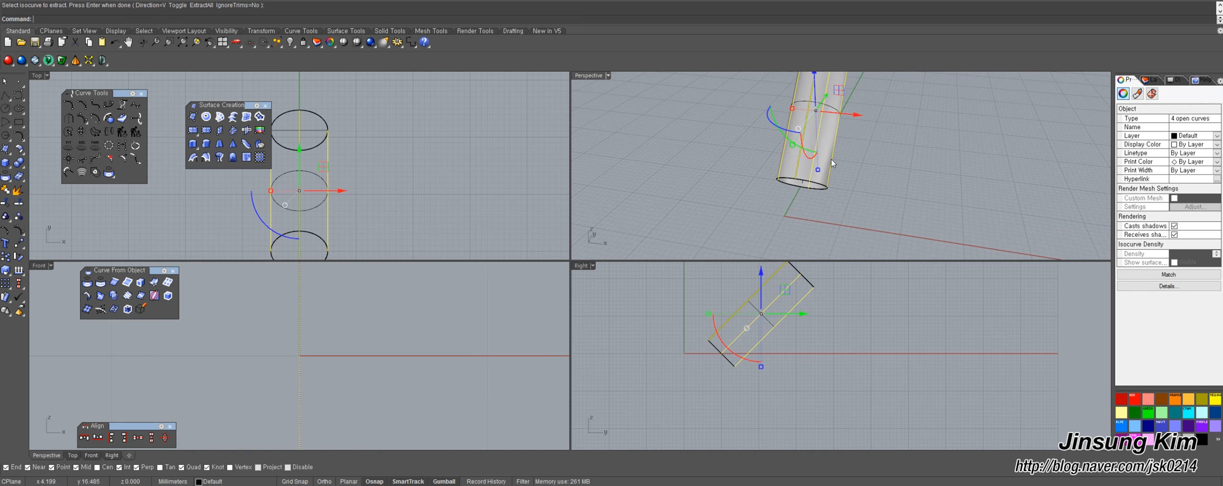
pyautogui.keyDown('shift'); pyautogui.click(830, 133); pyautogui.keyUp('shift')
pyautogui.moveTo(808, 133)
pyautogui.mouseDown(button='right')
pyautogui.moveTo(812, 143)
pyautogui.moveTo(807, 135)
pyautogui.mouseUp(button='right')
pyautogui.moveTo(650, 170); pyautogui.dragTo(693, 187, button='right')
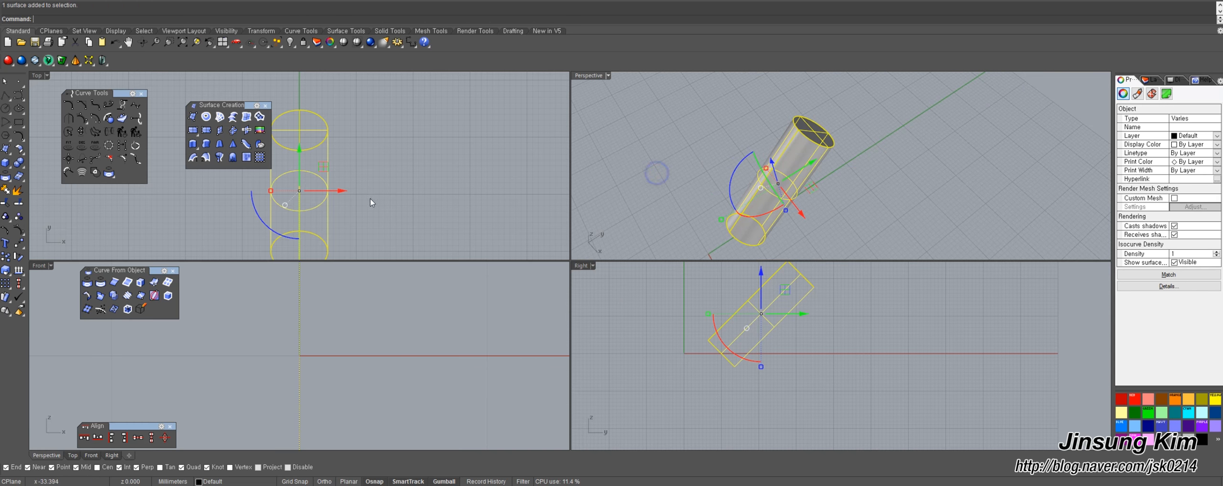
pyautogui.moveTo(370, 198); pyautogui.dragTo(366, 122, button='right')
pyautogui.scroll(-4, 356, 160)
pyautogui.moveTo(349, 164); pyautogui.dragTo(386, 126, button='right')
pyautogui.middleClick(378, 163)
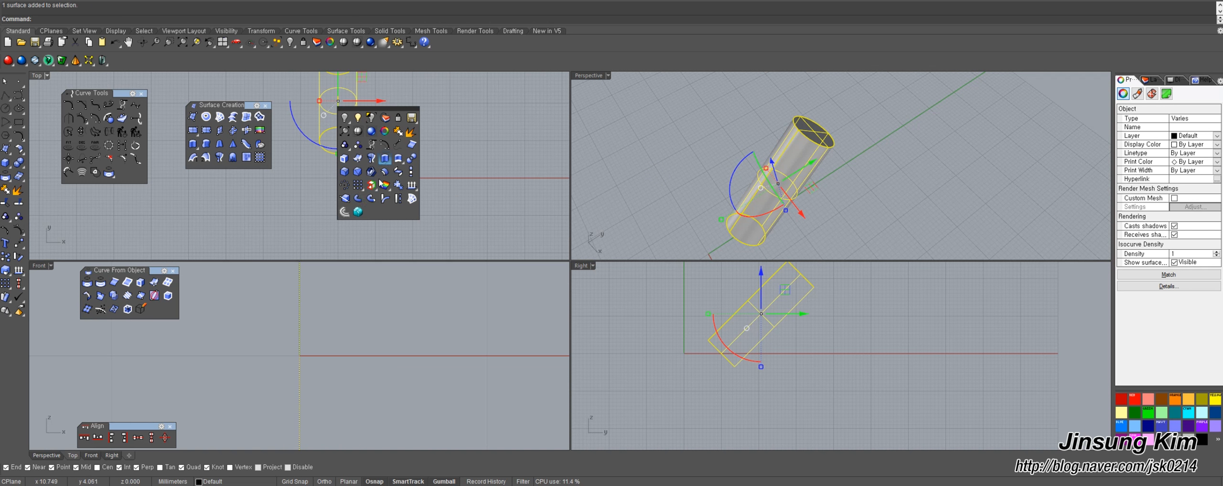
pyautogui.click(345, 186)
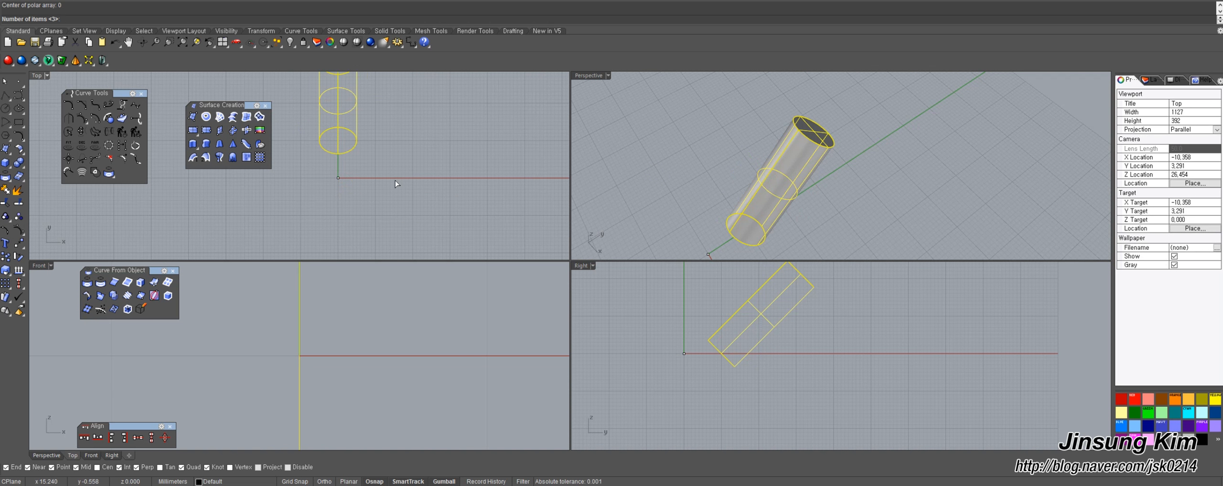
pyautogui.press('Return')
pyautogui.press('Return')
pyautogui.press('Return')
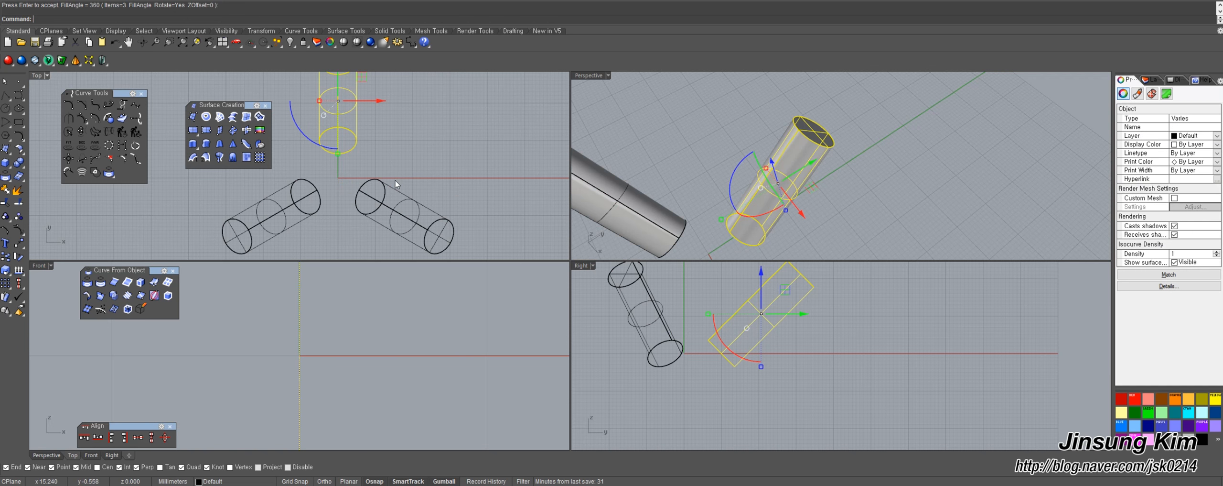
pyautogui.click(429, 154)
# Create an arc blend between the upper isocurves of two neighbouring pipes at their open ends.
pyautogui.moveTo(729, 191); pyautogui.dragTo(708, 128, button='right')
pyautogui.moveTo(785, 185); pyautogui.dragTo(731, 193, button='right')
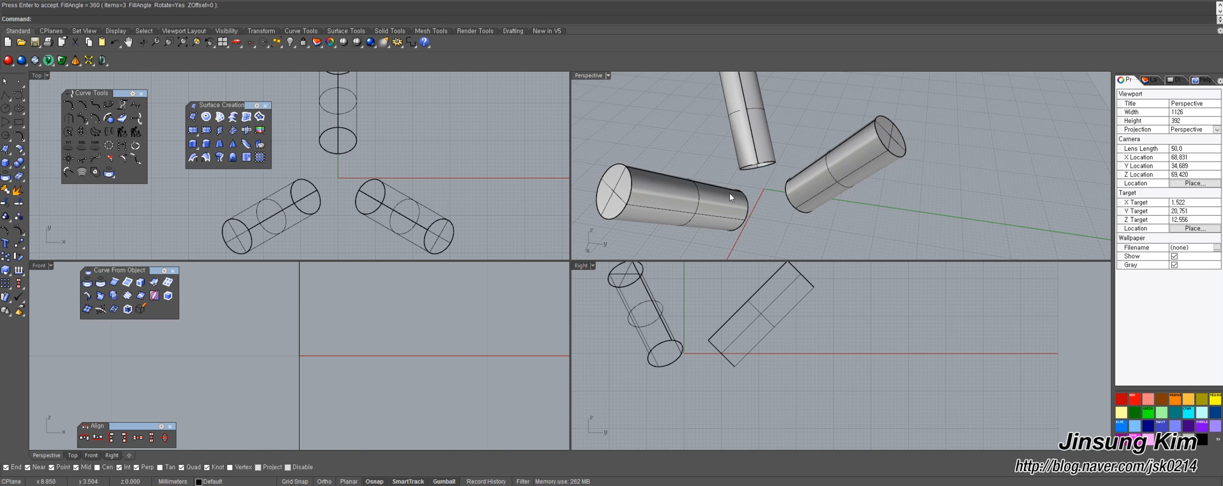
pyautogui.click(123, 104)
pyautogui.moveTo(769, 172); pyautogui.dragTo(846, 156, button='right')
pyautogui.click(800, 145)
pyautogui.rightClick(799, 146)
pyautogui.click(853, 231)
pyautogui.rightClick(854, 230)
pyautogui.rightClick(885, 191)
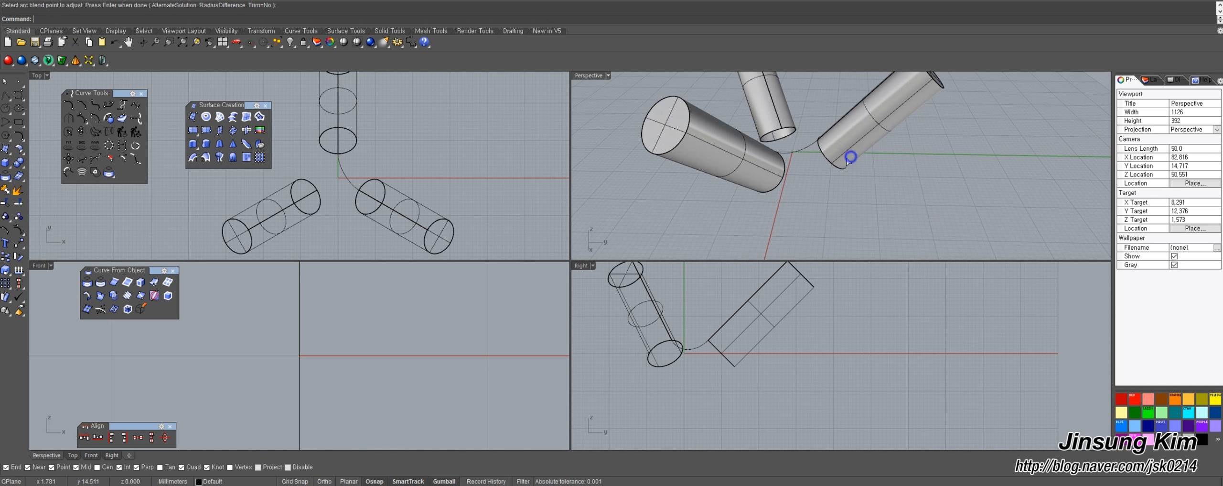
# Create a second arc blend between the facing side isocurves of the same two pipes.
pyautogui.rightClick(837, 158)
pyautogui.click(834, 159)
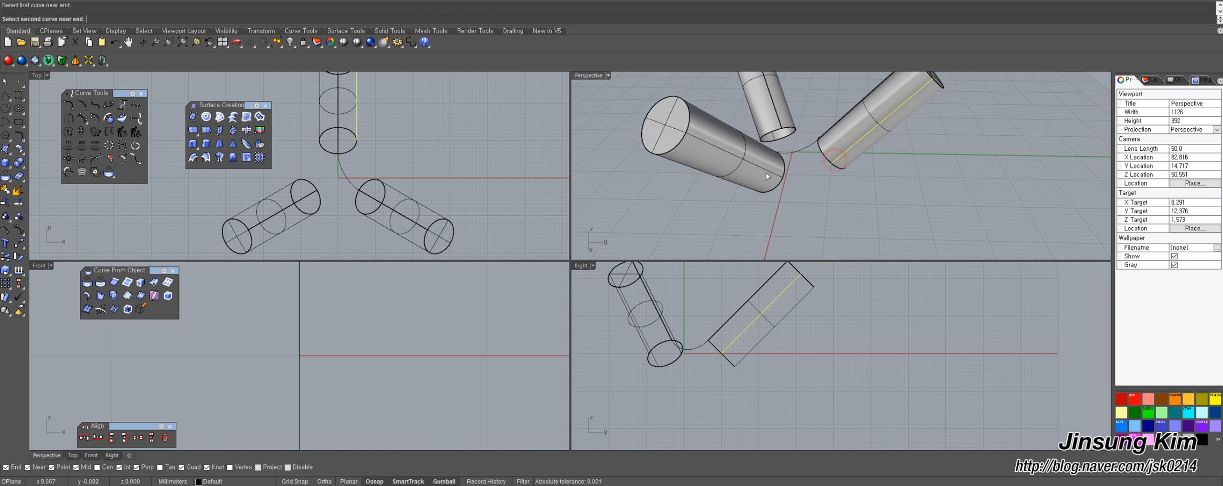
pyautogui.click(776, 174)
pyautogui.rightClick(835, 188)
pyautogui.moveTo(836, 189)
pyautogui.mouseDown(button='right')
pyautogui.moveTo(888, 201)
pyautogui.moveTo(836, 191)
pyautogui.mouseUp(button='right')
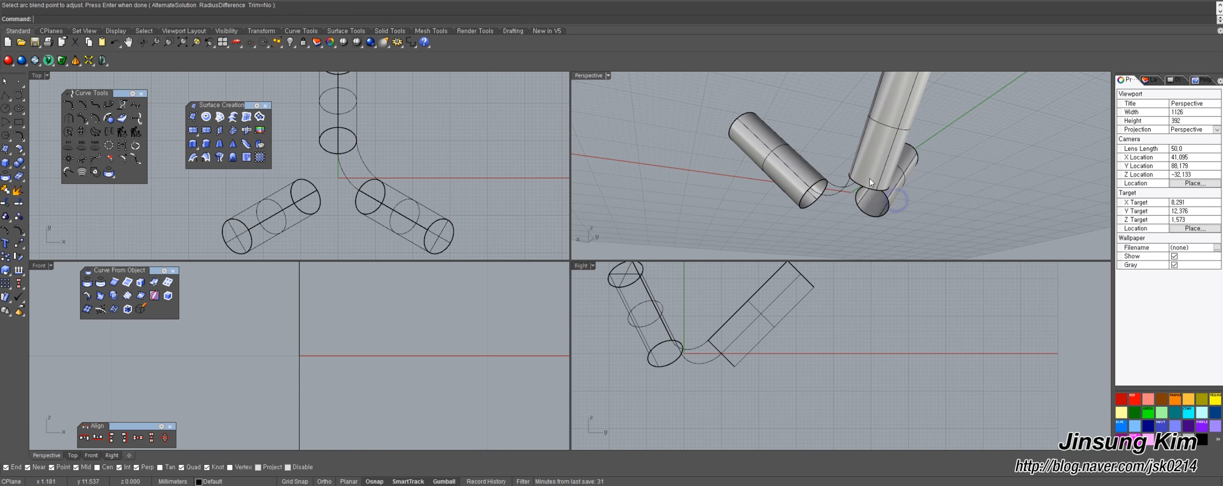
# Create a third arc blend between the lower isocurves at the open ends of the same two pipes.
pyautogui.rightClick(835, 190)
pyautogui.click(880, 181)
pyautogui.click(904, 204)
pyautogui.moveTo(766, 215); pyautogui.dragTo(797, 146, button='right')
pyautogui.click(754, 154)
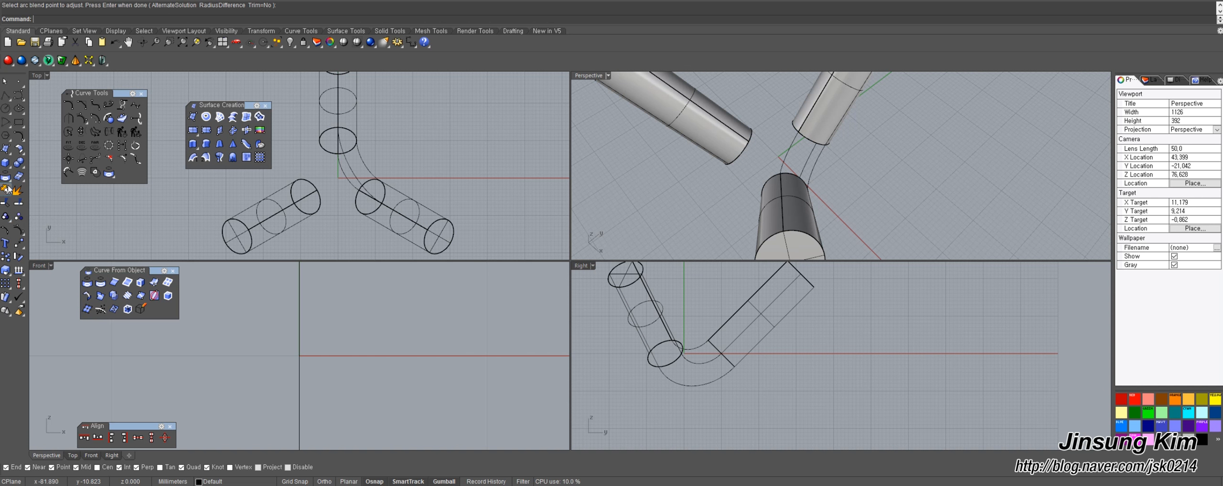
# Duplicate the circular open-end edges of the two pipes joined by the arc blends.
pyautogui.click(10, 181)
pyautogui.click(46, 182)
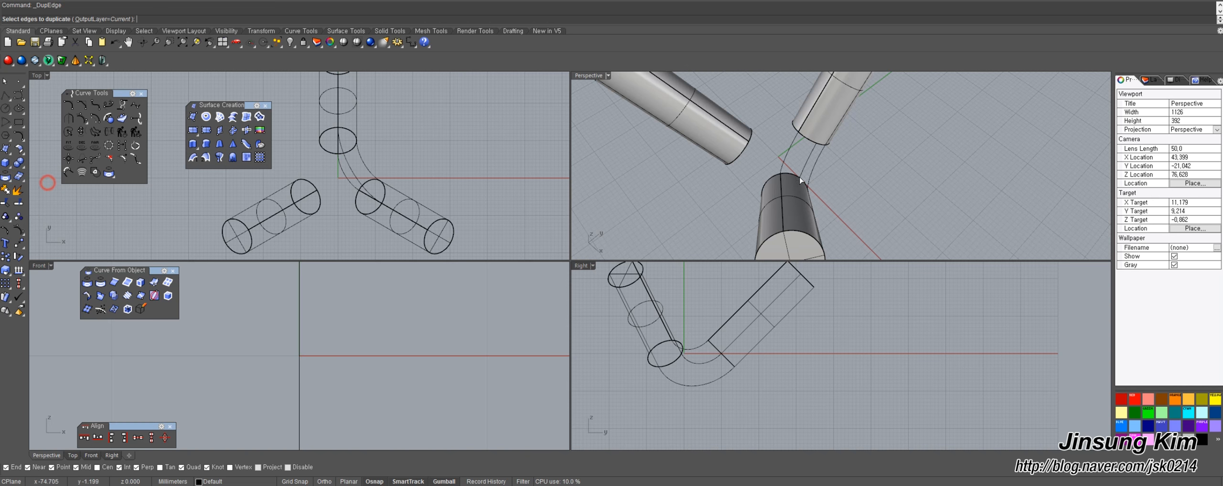
pyautogui.click(808, 139)
pyautogui.click(789, 174)
pyautogui.rightClick(845, 173)
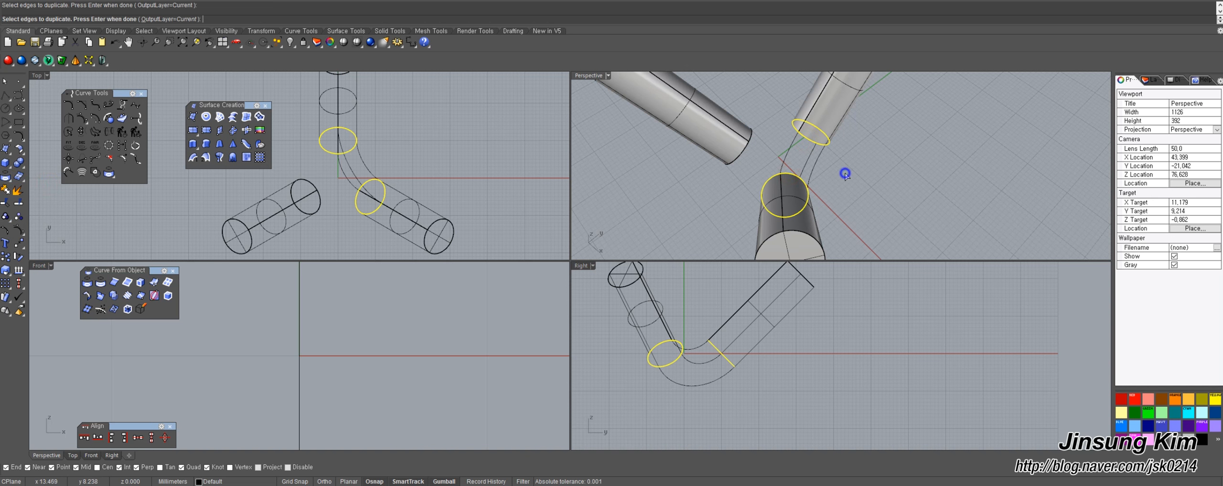
pyautogui.moveTo(917, 227); pyautogui.dragTo(829, 195, button='right')
pyautogui.scroll(2, 822, 197)
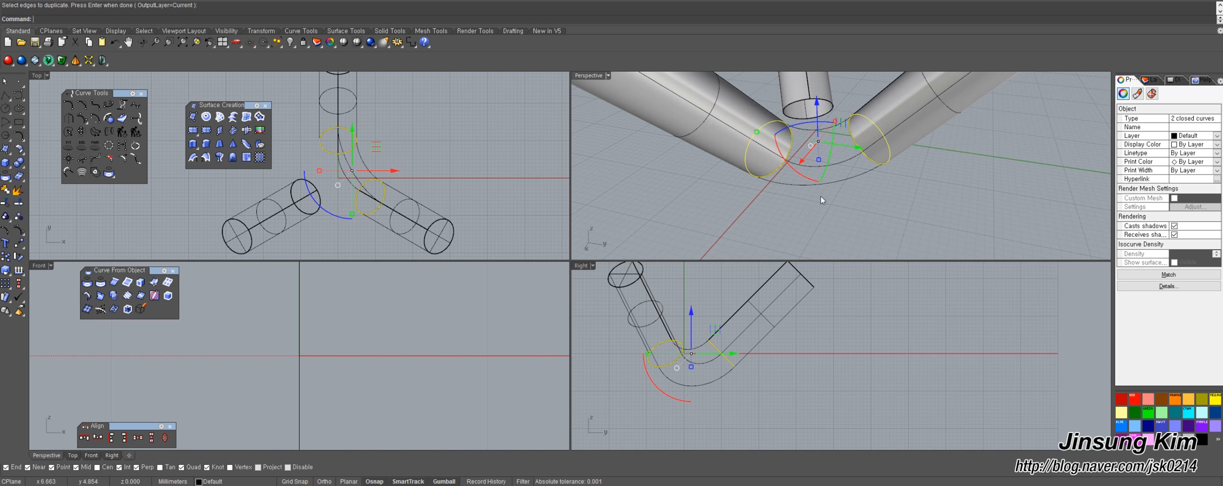
# Split the two duplicated end circles using the three arc blend curves as cutting objects.
pyautogui.click(19, 206)
pyautogui.moveTo(837, 158); pyautogui.dragTo(870, 147, button='right')
pyautogui.click(830, 117)
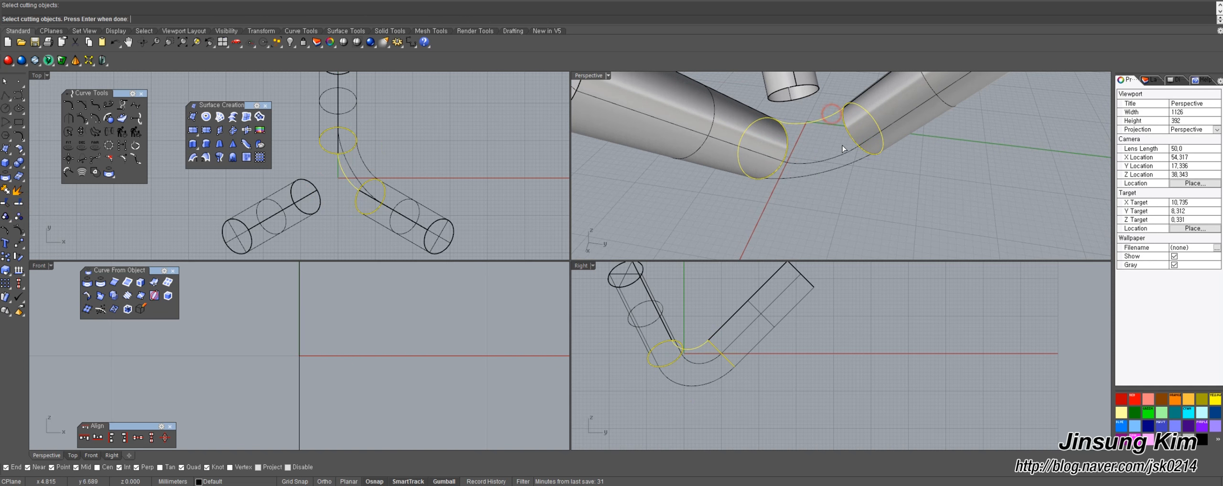
pyautogui.click(847, 153)
pyautogui.click(862, 160)
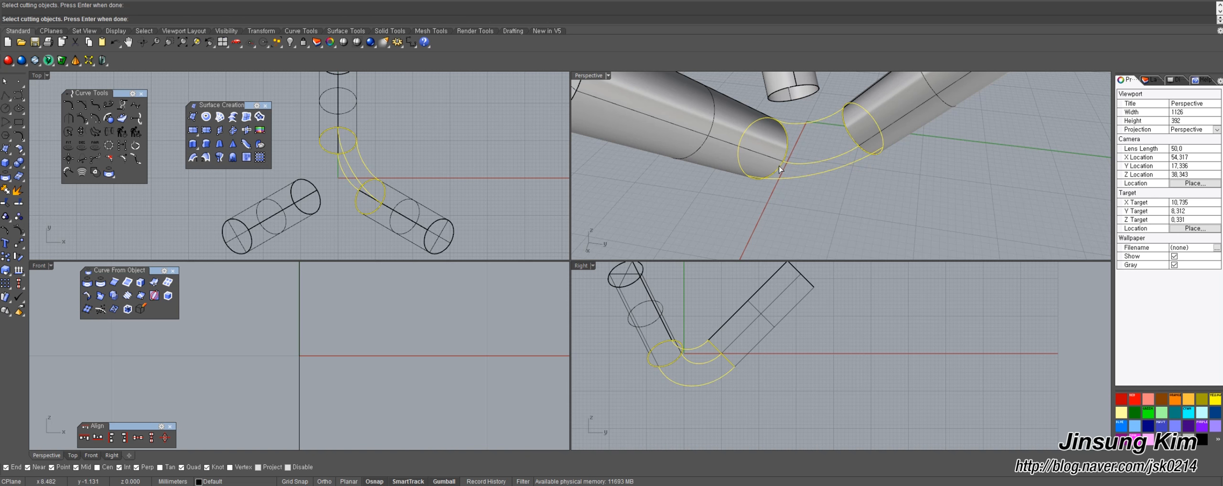
pyautogui.rightClick(828, 176)
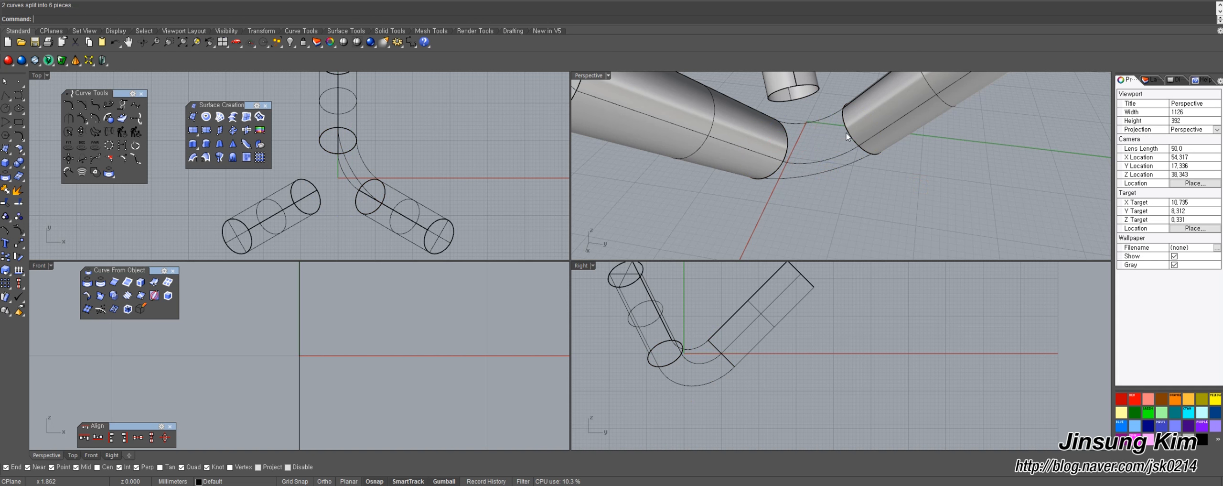
# Delete the surplus half-circle piece of each split end circle, keeping the quarter arcs between the blend curves.
pyautogui.click(836, 139)
pyautogui.click(864, 157)
pyautogui.click(866, 152)
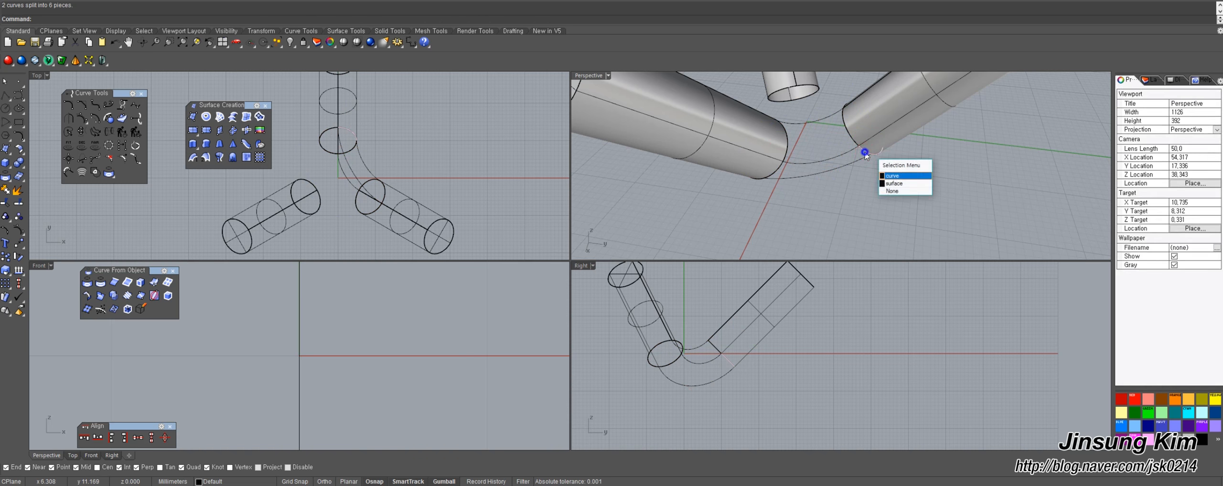
pyautogui.click(882, 175)
pyautogui.moveTo(884, 158); pyautogui.dragTo(956, 139, button='right')
pyautogui.click(753, 128)
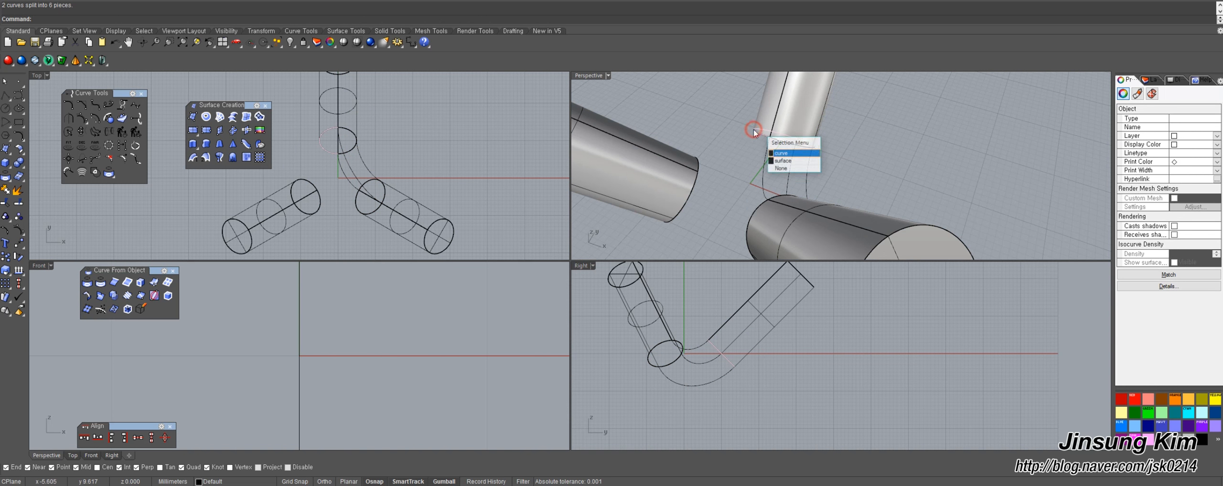
pyautogui.click(779, 142)
pyautogui.moveTo(889, 167); pyautogui.dragTo(802, 125, button='right')
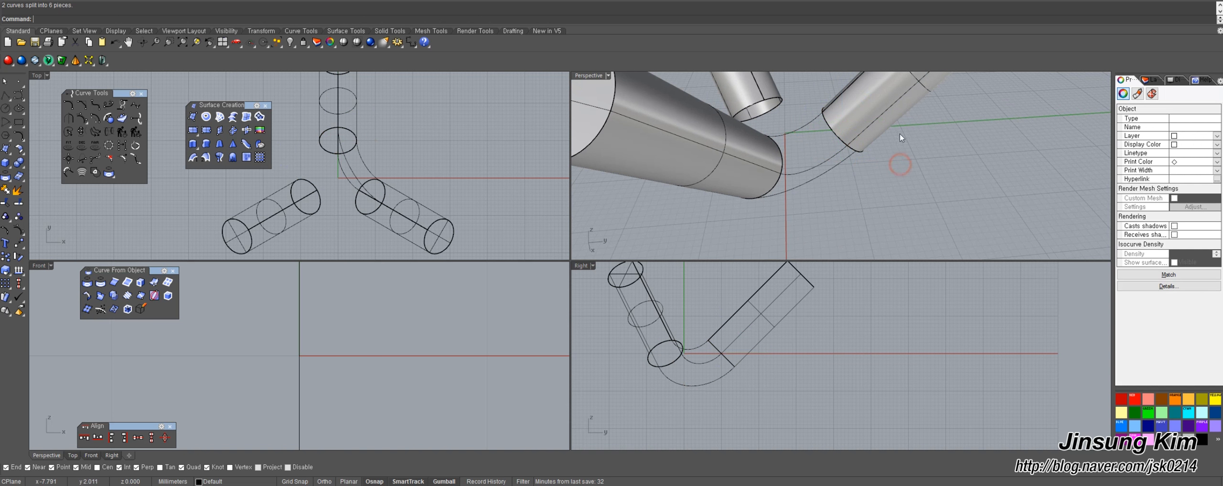
pyautogui.click(900, 168)
pyautogui.moveTo(872, 143); pyautogui.dragTo(844, 187, button='right')
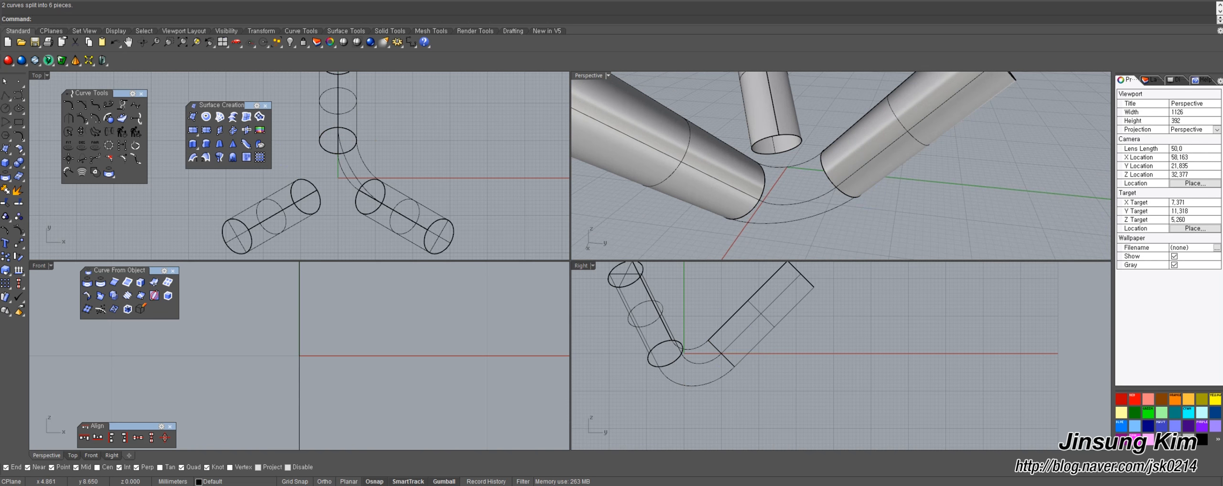
# Sweep a surface along the side and lower arc blends as two rails, using the quarter arcs at both pipe ends as cross sections.
pyautogui.rightClick(827, 200)
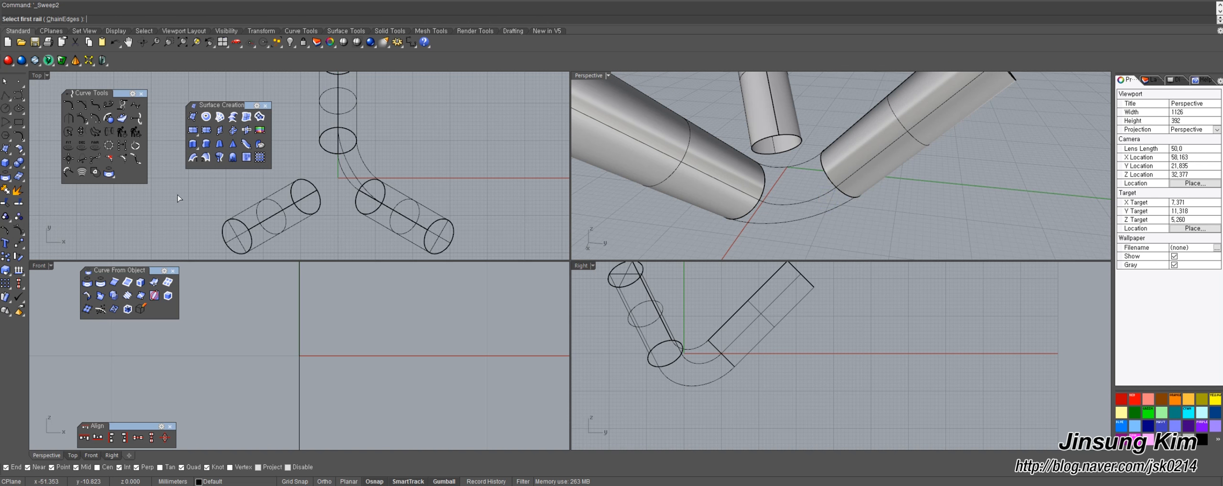
pyautogui.moveTo(828, 197); pyautogui.dragTo(823, 157, button='right')
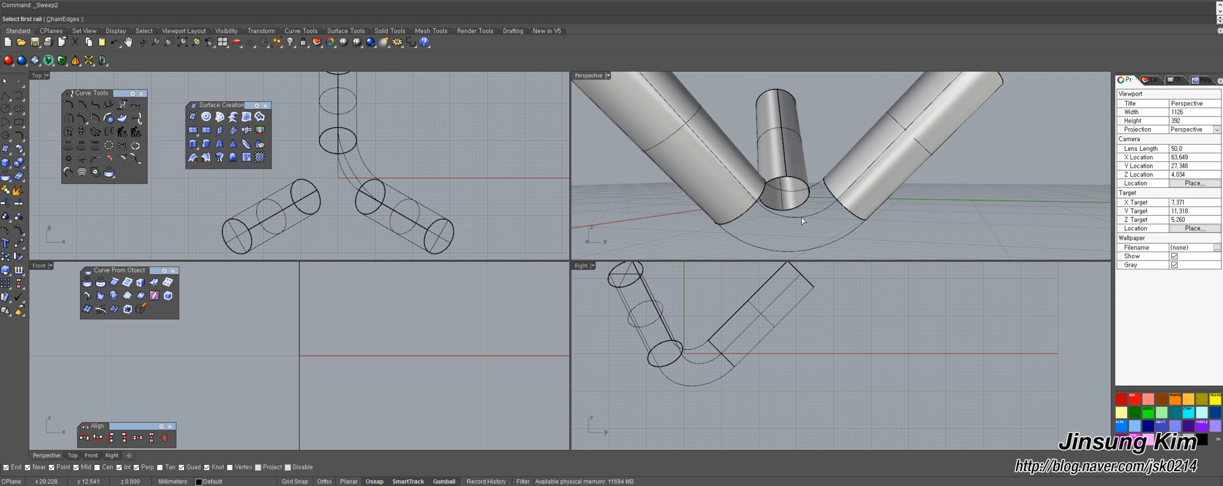
pyautogui.click(767, 210)
pyautogui.click(730, 234)
pyautogui.click(751, 207)
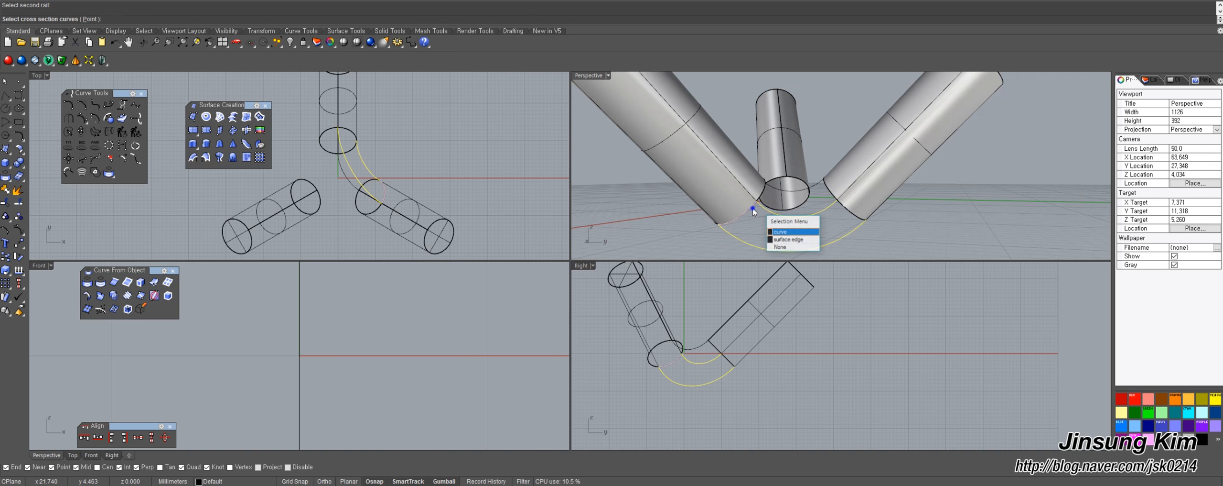
pyautogui.click(783, 230)
pyautogui.click(846, 208)
pyautogui.click(879, 231)
pyautogui.rightClick(841, 206)
pyautogui.rightClick(809, 181)
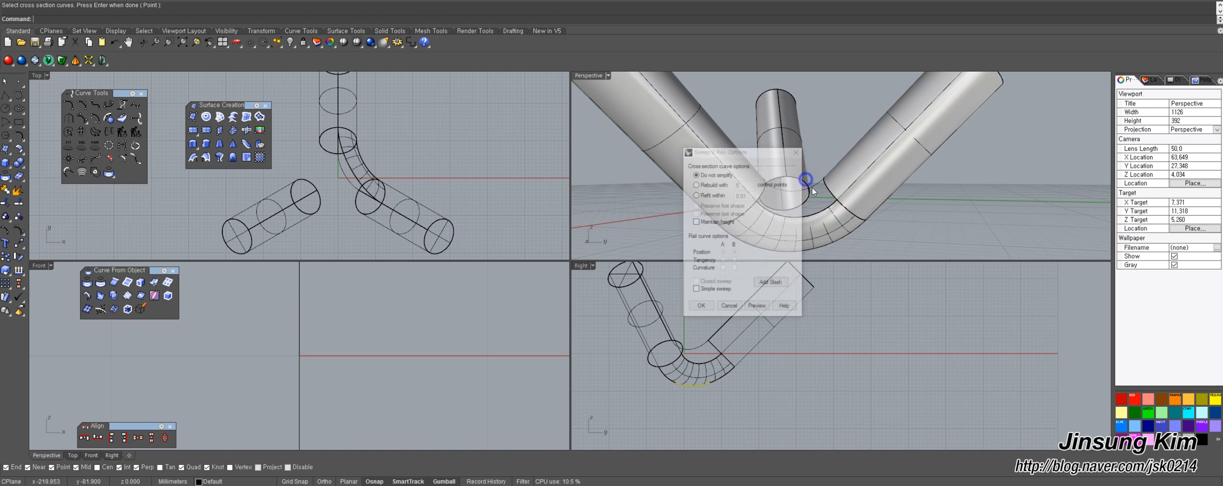
# Sweep a second two-rail surface between the upper and side arc blends, using the remaining quarter arcs as cross sections.
pyautogui.rightClick(815, 192)
pyautogui.click(820, 183)
pyautogui.click(831, 205)
pyautogui.rightClick(830, 206)
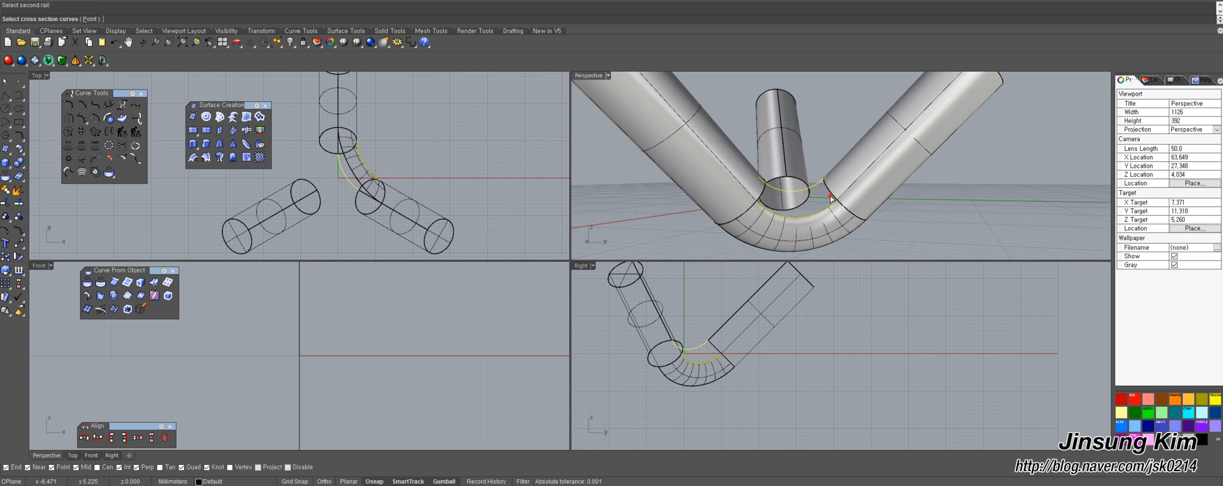
pyautogui.click(831, 195)
pyautogui.rightClick(830, 195)
pyautogui.click(761, 197)
pyautogui.rightClick(761, 197)
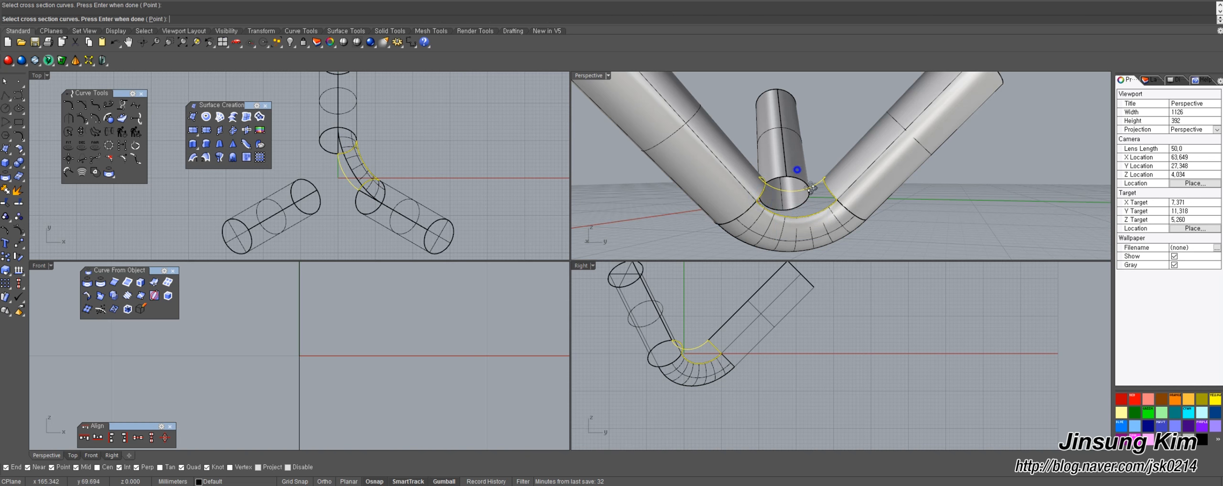
pyautogui.moveTo(798, 170); pyautogui.dragTo(821, 212, button='right')
pyautogui.rightClick(788, 194)
pyautogui.click(702, 307)
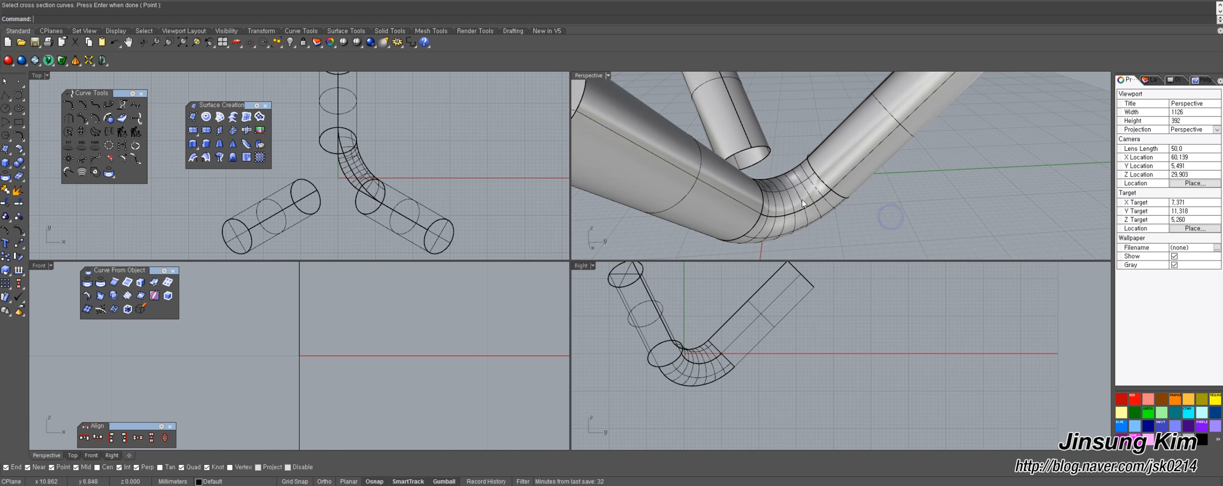
# Join the two swept surfaces between the neighbouring pipes into one connector polysurface.
pyautogui.click(823, 214)
pyautogui.keyDown('shift'); pyautogui.click(739, 232); pyautogui.keyUp('shift')
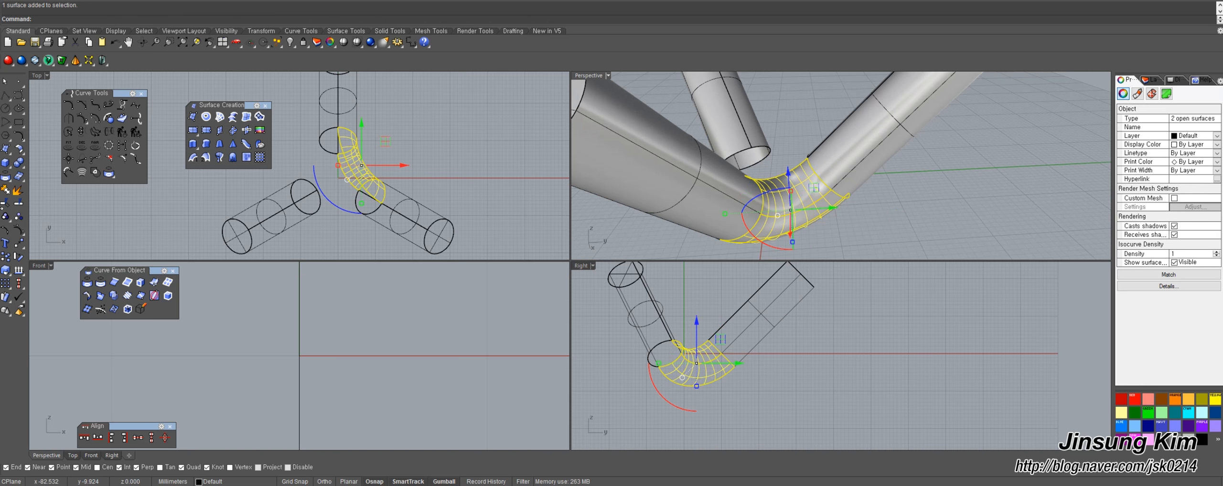
pyautogui.click(5, 192)
# Polar-array the joined connector around the origin in the Top viewport, with 3 items over 360 degrees.
pyautogui.moveTo(420, 179); pyautogui.dragTo(434, 189, button='right')
pyautogui.middleClick(434, 189)
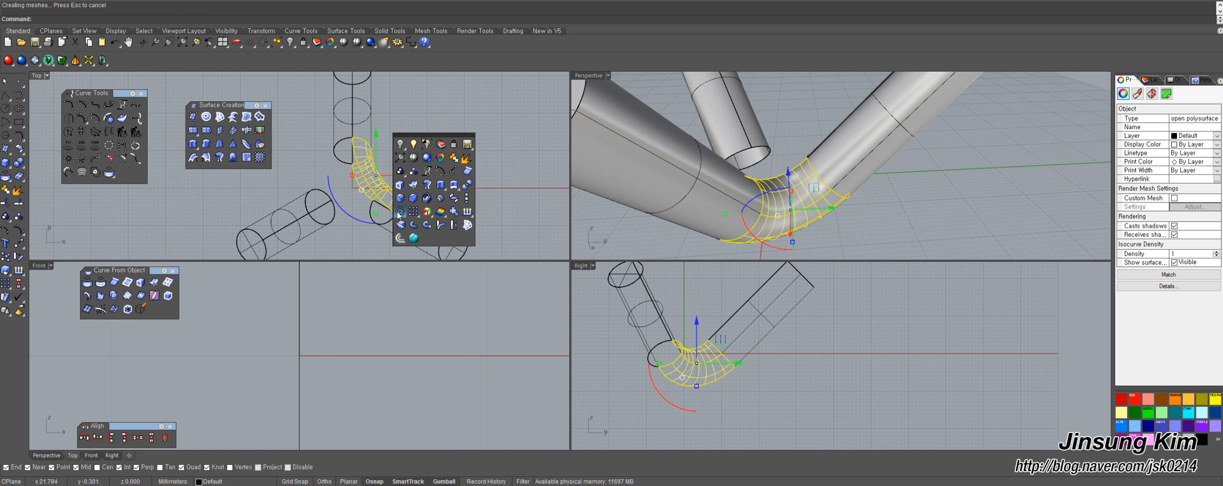
pyautogui.click(399, 211)
pyautogui.press('Return')
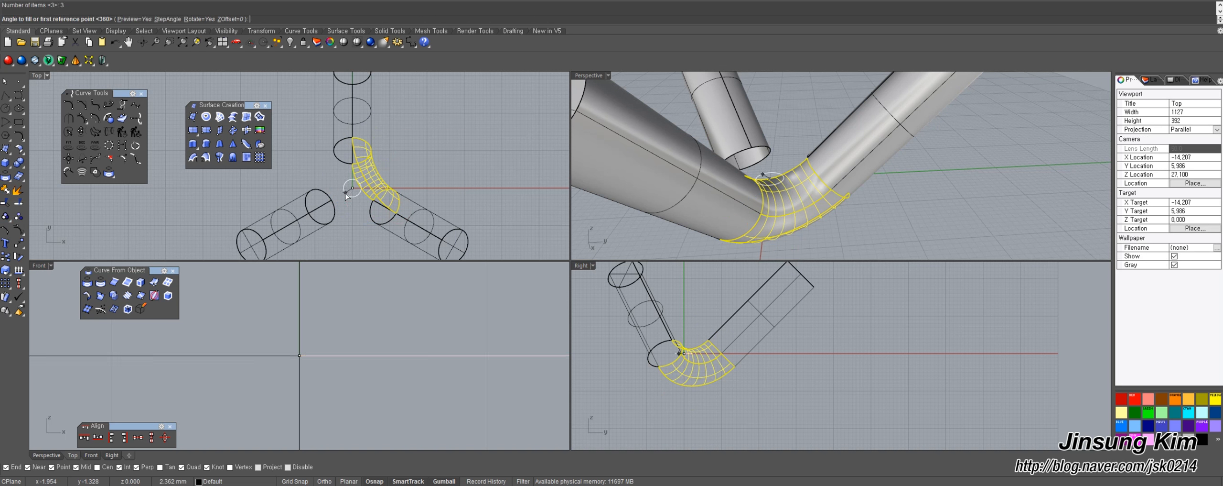
pyautogui.press('Return')
pyautogui.press('Return')
pyautogui.click(449, 195)
pyautogui.moveTo(809, 142); pyautogui.dragTo(811, 186, button='right')
pyautogui.click(736, 182)
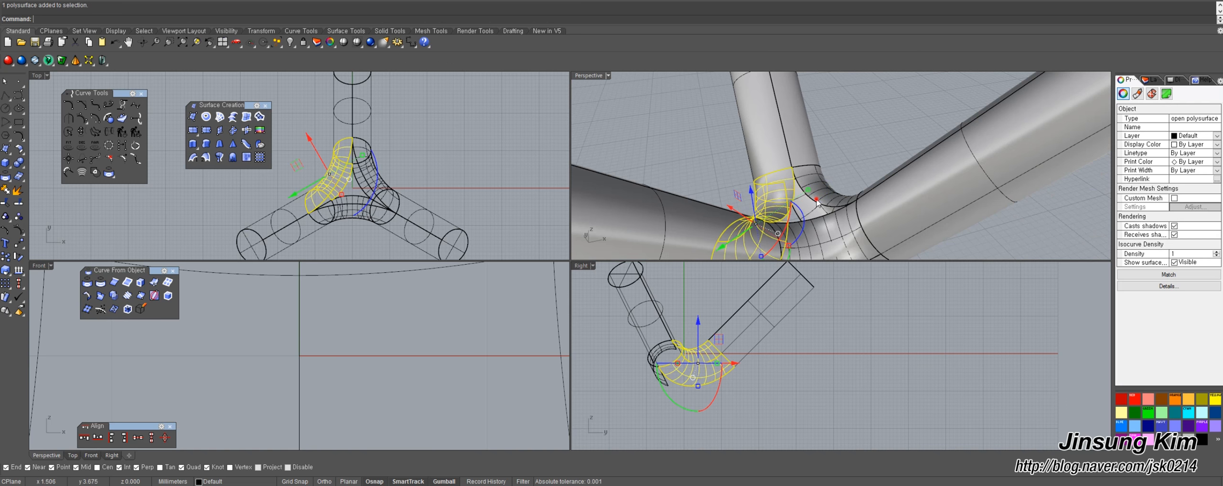
pyautogui.click(816, 198)
pyautogui.click(845, 222)
pyautogui.click(775, 191)
pyautogui.click(882, 137)
# Try to build a planar surface from the upper arc edges bounding the opening at the junction's centre.
pyautogui.moveTo(853, 188); pyautogui.dragTo(746, 201, button='right')
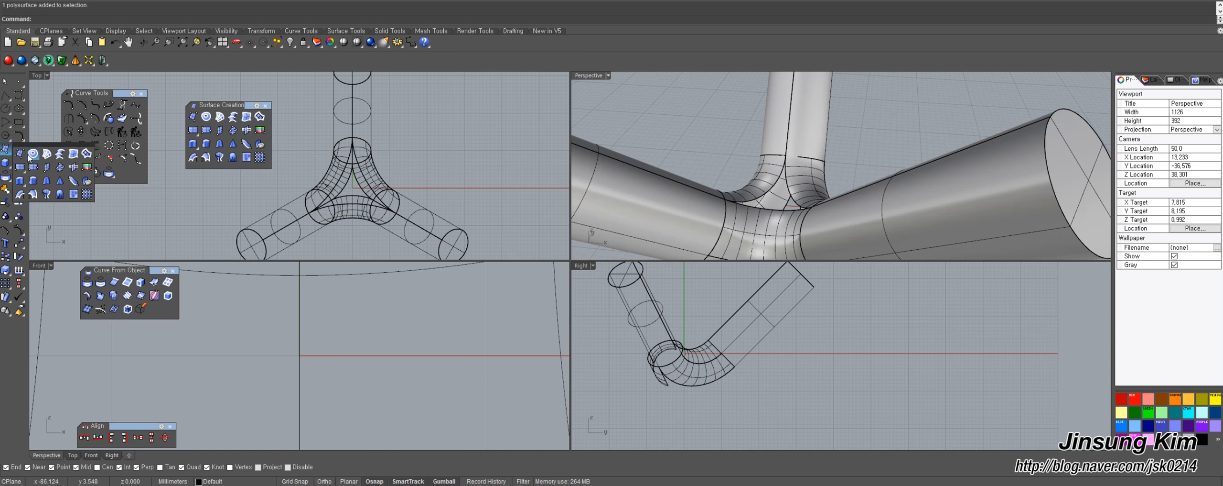
pyautogui.click(28, 154)
pyautogui.click(776, 182)
pyautogui.click(788, 182)
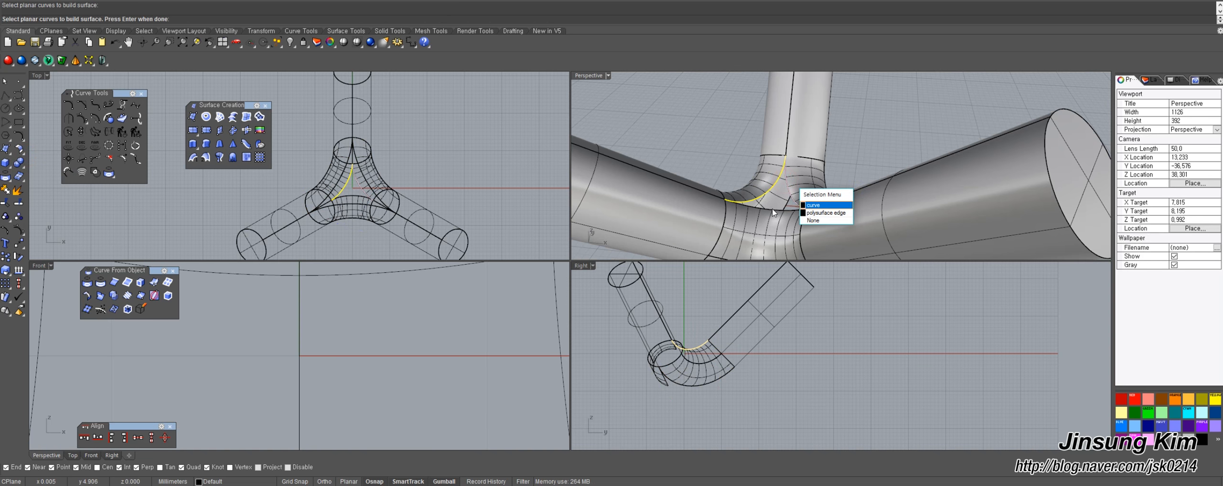
pyautogui.click(814, 206)
pyautogui.click(777, 210)
pyautogui.press('Return')
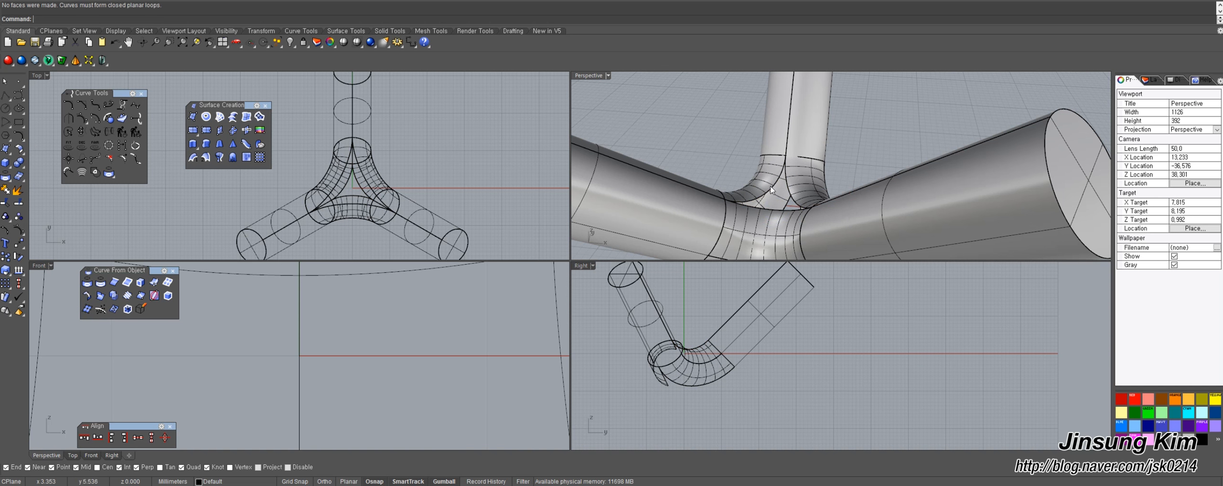
# Try to build a planar surface from the three lower arc edges bounding the opening on the junction's underside.
pyautogui.moveTo(845, 161); pyautogui.dragTo(726, 132, button='right')
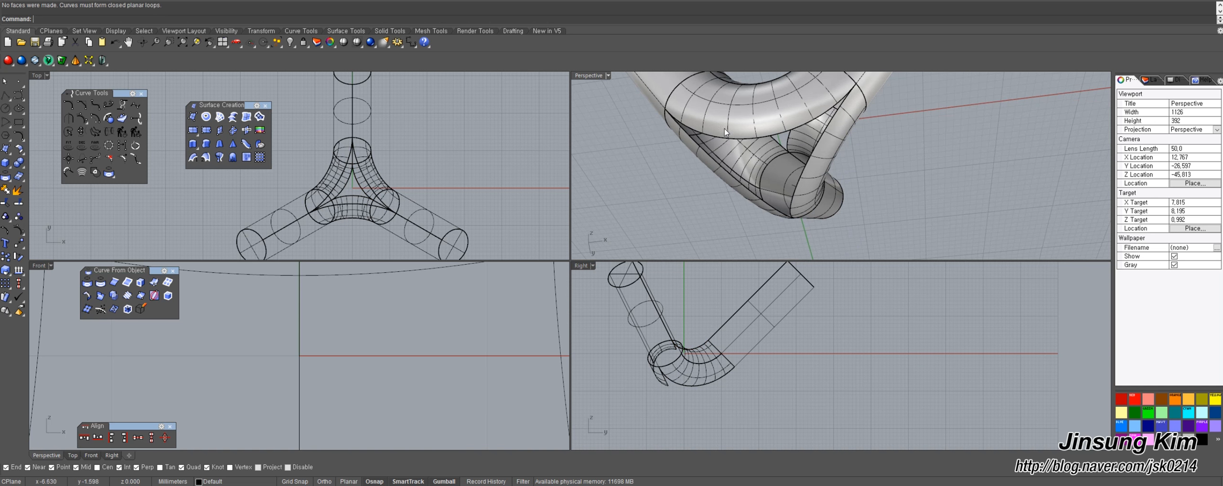
pyautogui.press('Return')
pyautogui.click(747, 139)
pyautogui.click(727, 171)
pyautogui.click(803, 168)
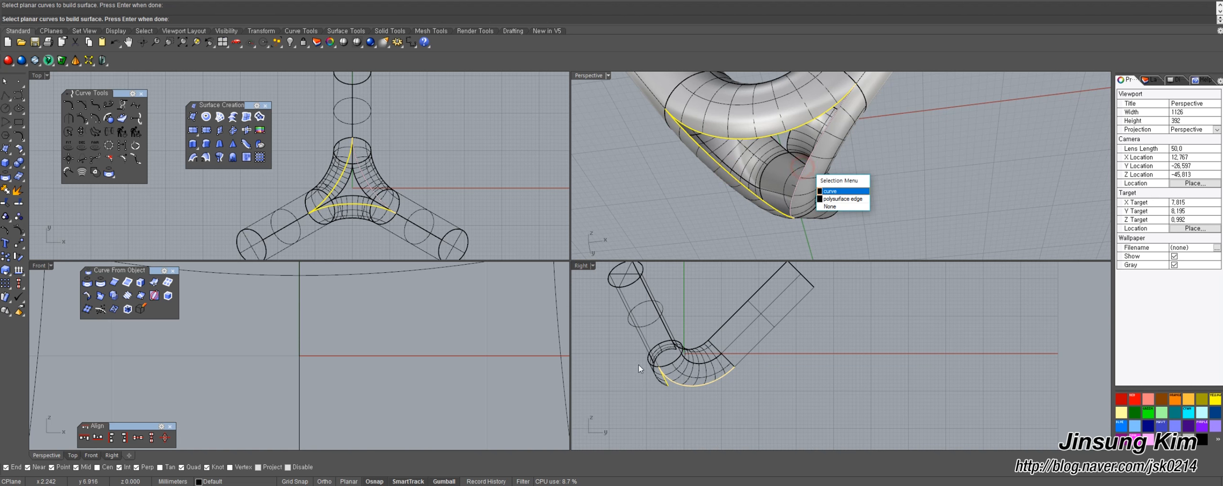
pyautogui.click(802, 170)
pyautogui.moveTo(360, 230); pyautogui.dragTo(366, 199, button='right')
pyautogui.scroll(-5, 406, 306)
pyautogui.moveTo(411, 303); pyautogui.dragTo(383, 317, button='right')
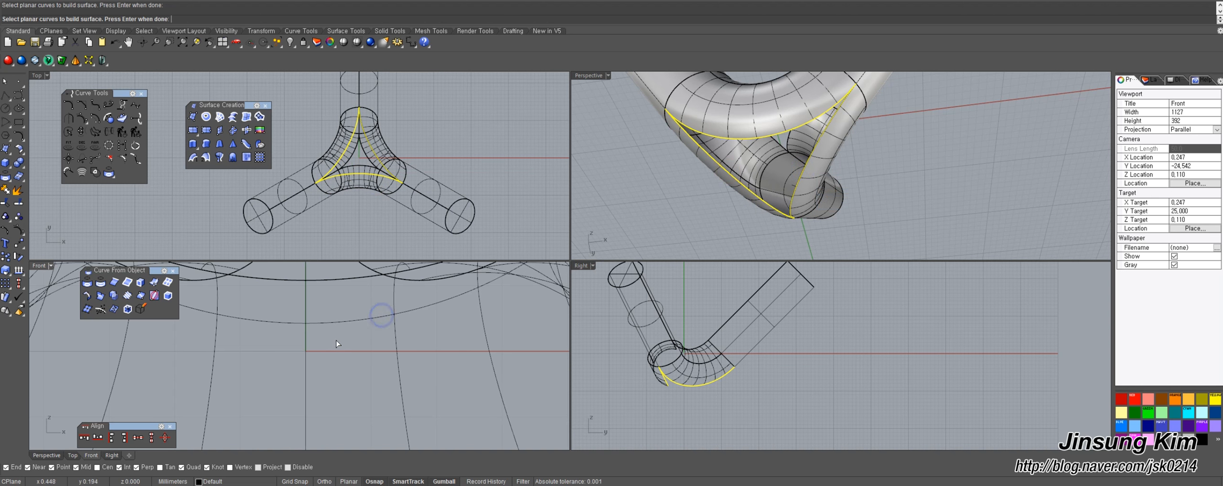
pyautogui.scroll(-8, 342, 358)
pyautogui.scroll(-5, 341, 359)
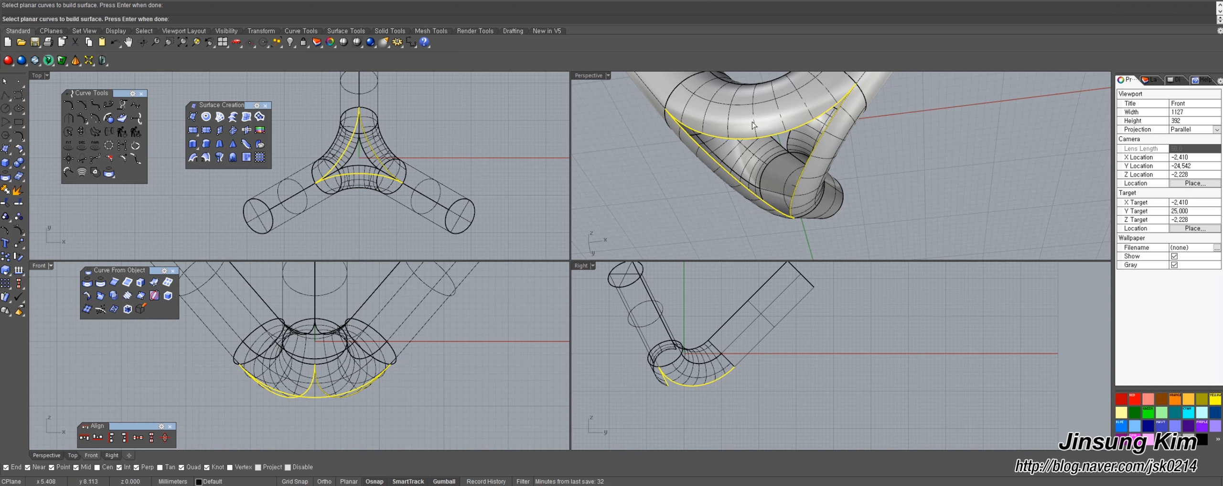
pyautogui.rightClick(855, 169)
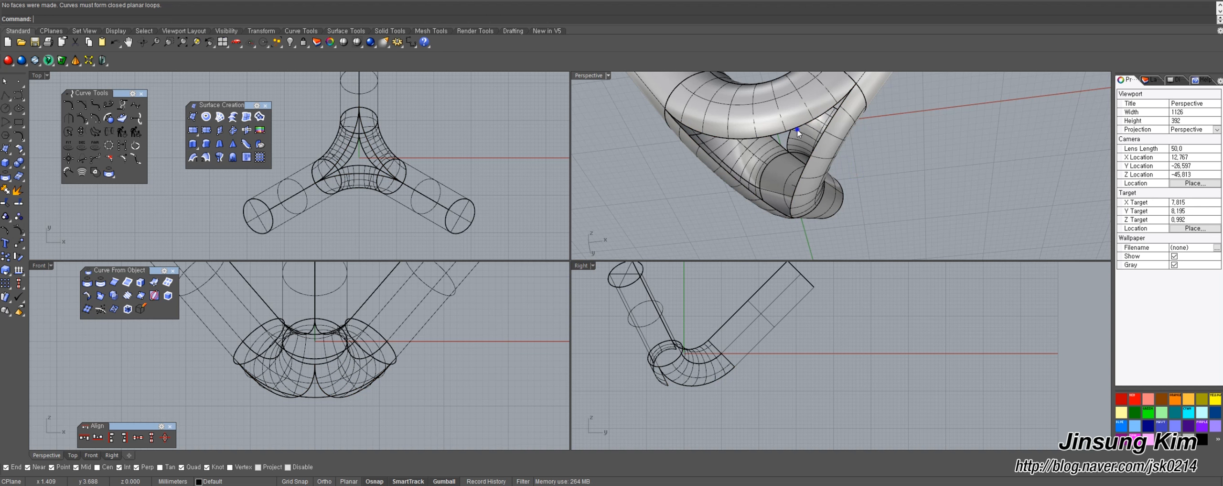
# Maximize the Perspective viewport on the junction and float the surface creation tools over it.
pyautogui.moveTo(797, 128); pyautogui.dragTo(792, 109, button='right')
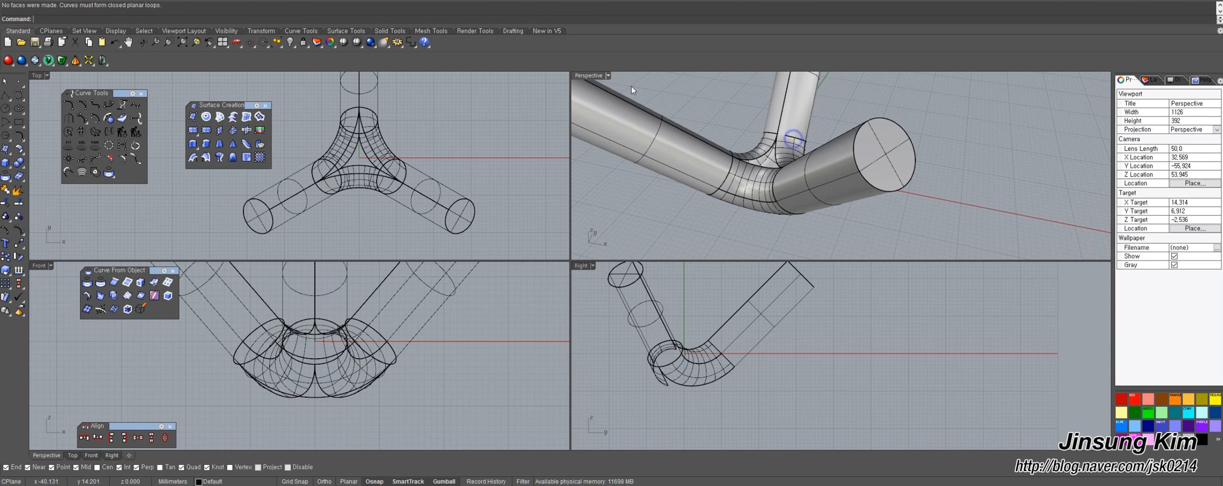
pyautogui.doubleClick(591, 77)
pyautogui.moveTo(691, 183); pyautogui.dragTo(625, 229, button='right')
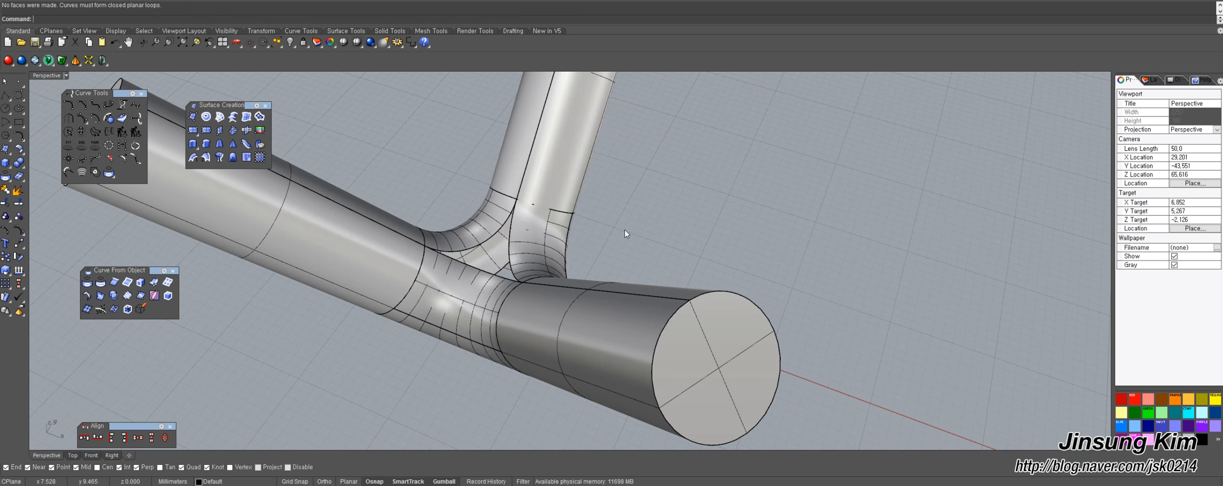
pyautogui.click(10, 154)
pyautogui.moveTo(48, 146); pyautogui.dragTo(81, 199)
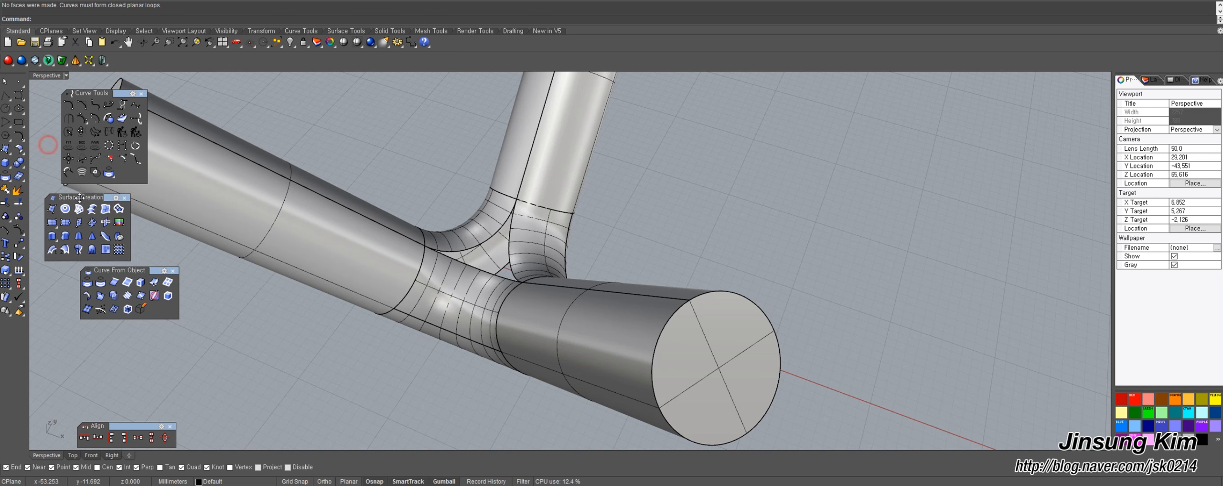
# Patch the upper opening at the junction's centre from its three arc edges, with 10 U and V spans and tangency adjustment.
pyautogui.click(116, 211)
pyautogui.moveTo(473, 261); pyautogui.dragTo(494, 252, button='right')
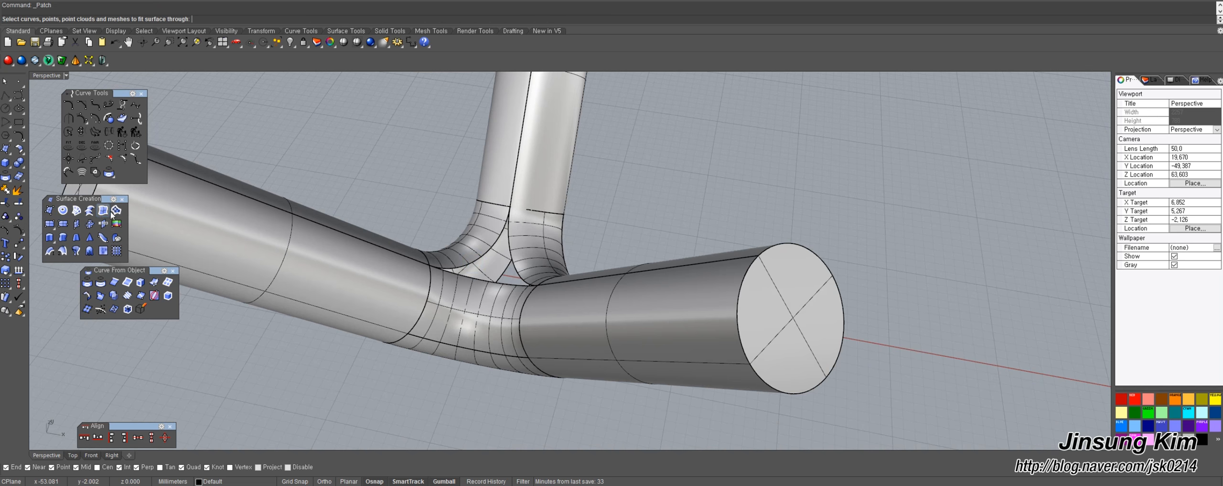
pyautogui.click(499, 238)
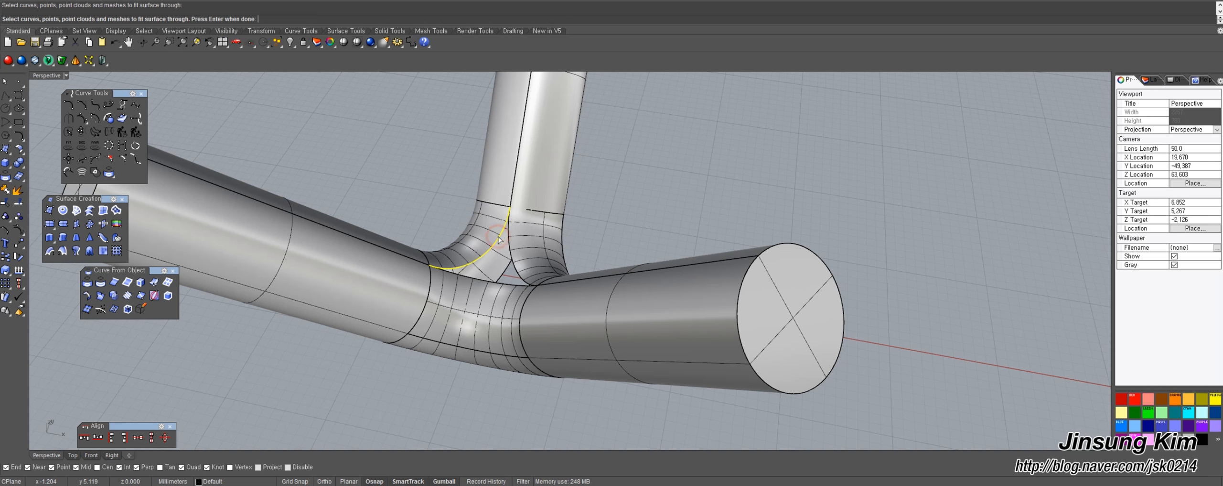
pyautogui.click(511, 249)
pyautogui.click(560, 280)
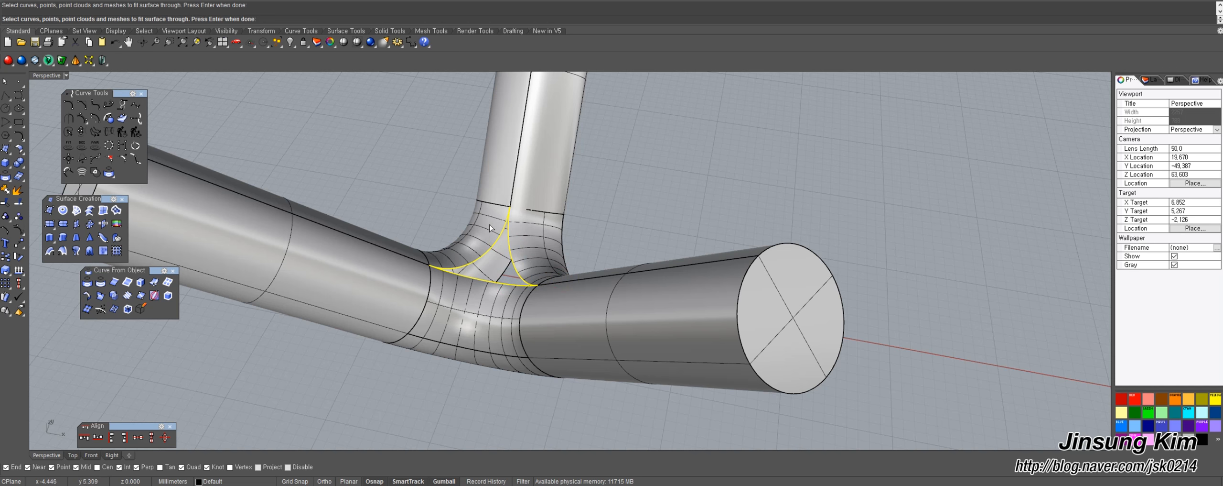
pyautogui.press('Return')
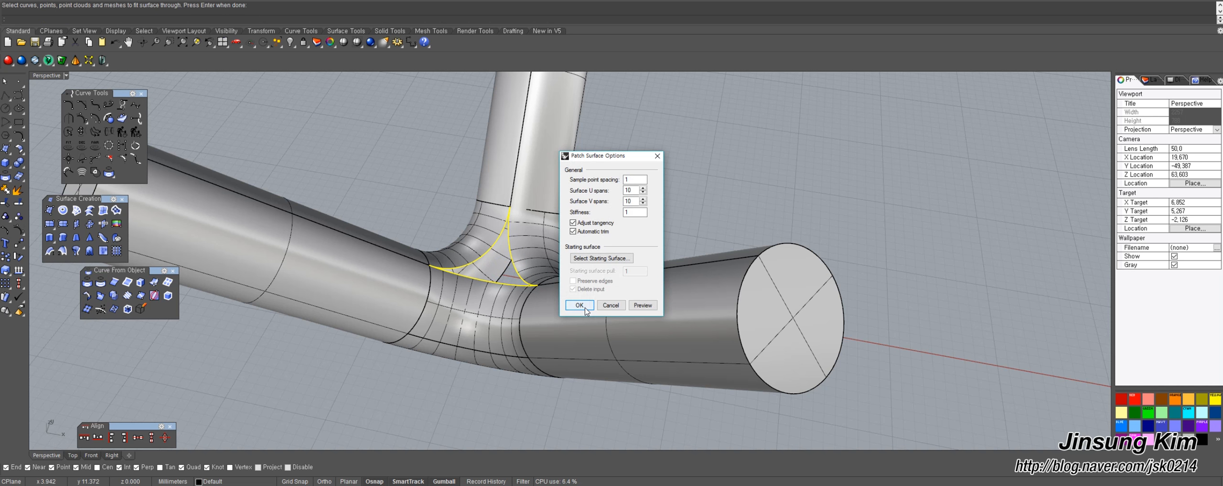
pyautogui.click(650, 307)
pyautogui.moveTo(477, 277); pyautogui.dragTo(508, 230, button='right')
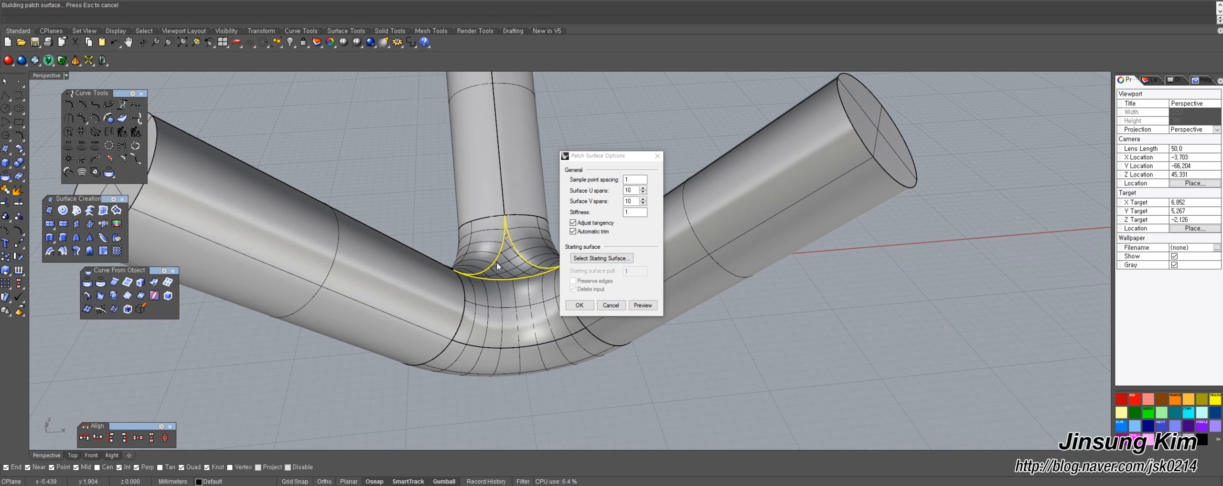
pyautogui.moveTo(537, 308); pyautogui.dragTo(496, 260, button='right')
pyautogui.click(582, 304)
# Patch the opening on the junction's underside from its three lower arc edges, keeping the same patch options.
pyautogui.moveTo(520, 296); pyautogui.dragTo(505, 267, button='right')
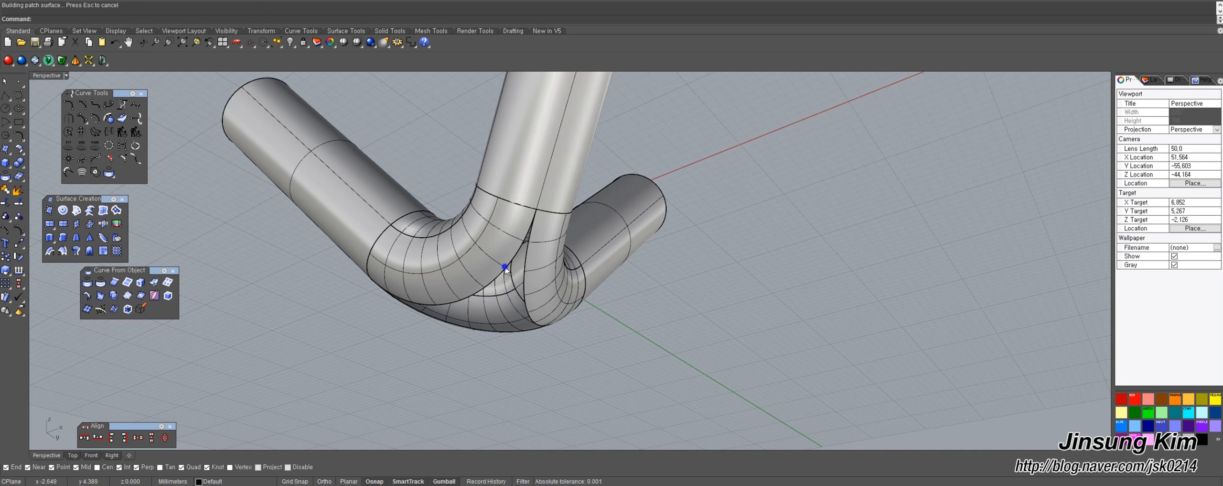
pyautogui.press('Return')
pyautogui.click(505, 266)
pyautogui.click(526, 275)
pyautogui.click(569, 289)
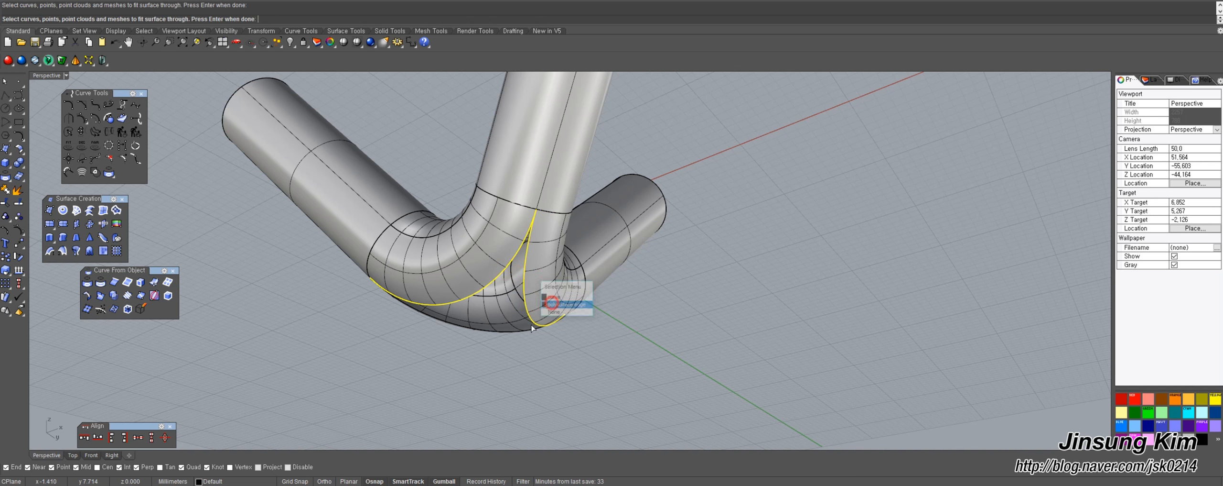
pyautogui.click(526, 331)
pyautogui.rightClick(525, 332)
pyautogui.click(580, 303)
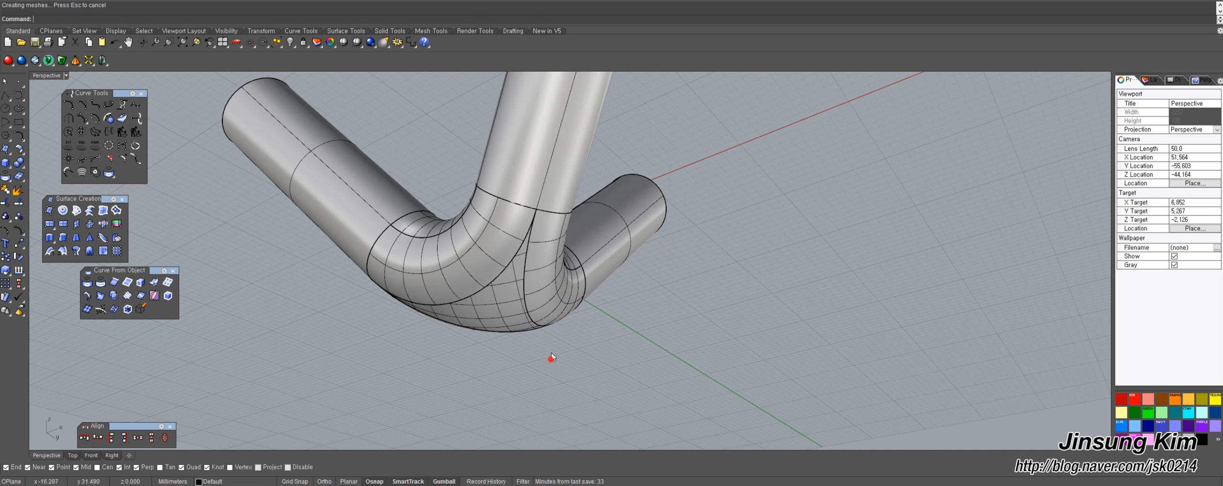
# Inspect the patched junction in the Rendered display mode.
pyautogui.moveTo(487, 273); pyautogui.dragTo(502, 284, button='right')
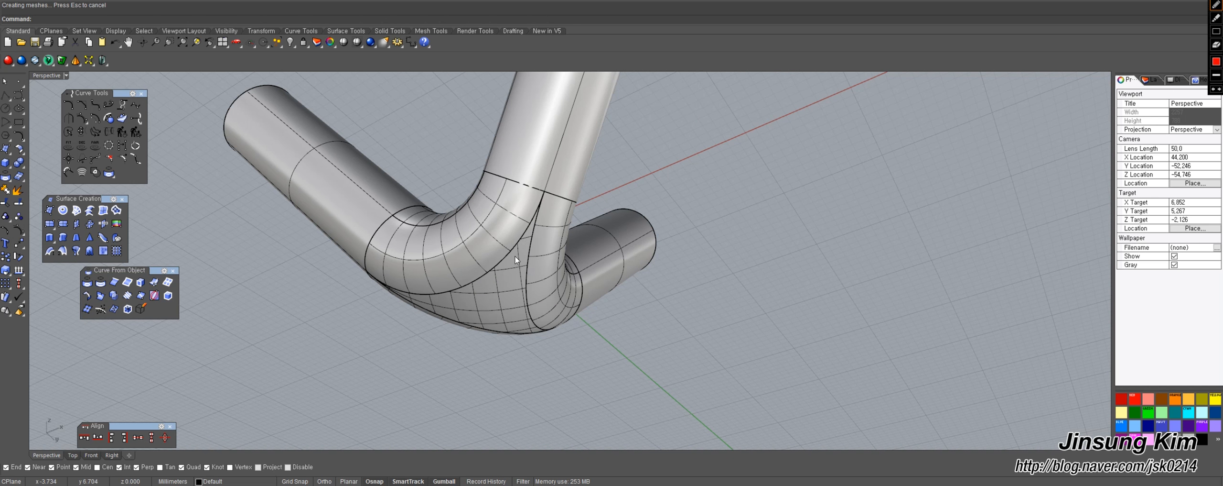
pyautogui.hotkey('ctrl', 'alt', 'r')
pyautogui.moveTo(475, 215); pyautogui.dragTo(526, 306, button='right')
pyautogui.keyDown('ctrl'); pyautogui.moveTo(525, 306); pyautogui.dragTo(558, 351, button='right'); pyautogui.keyUp('ctrl')
pyautogui.rightClick(638, 257)
pyautogui.middleClick(638, 259)
pyautogui.click(601, 213)
pyautogui.moveTo(476, 278); pyautogui.dragTo(477, 280)
pyautogui.click(620, 338)
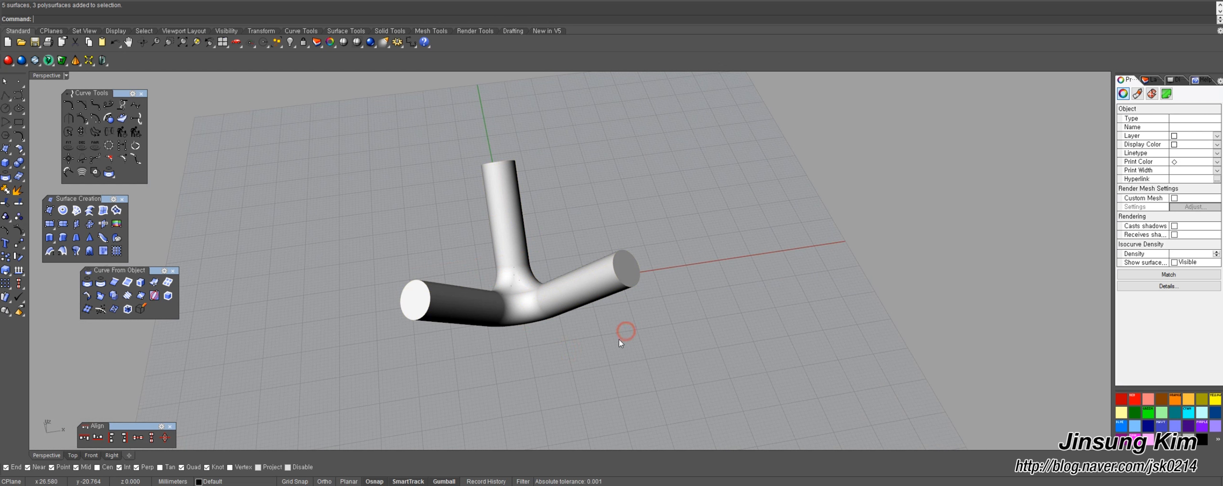
pyautogui.moveTo(619, 338); pyautogui.dragTo(484, 303, button='right')
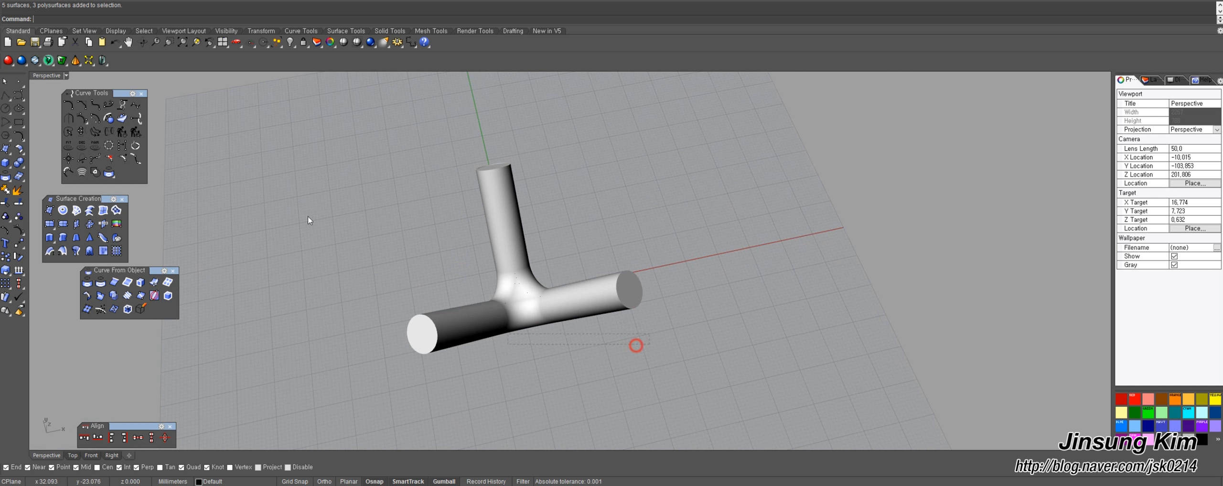
# Copy the complete junction along the negative X axis beside the original and join the copy's surfaces.
pyautogui.moveTo(649, 344); pyautogui.dragTo(308, 217)
pyautogui.moveTo(584, 226); pyautogui.dragTo(552, 251, button='right')
pyautogui.scroll(-5, 549, 208)
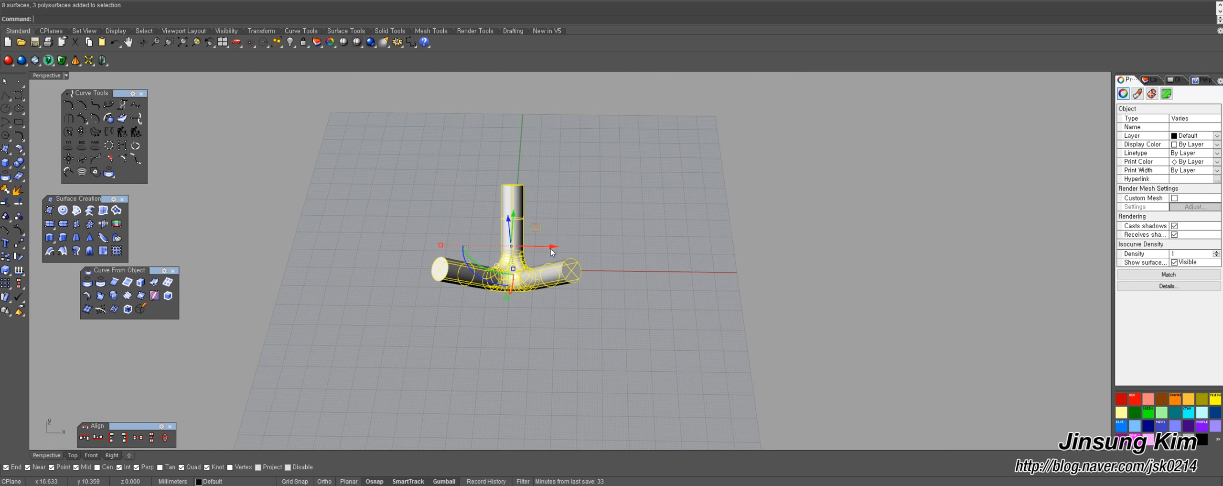
pyautogui.moveTo(551, 249); pyautogui.dragTo(369, 247)
pyautogui.hotkey('ctrl', 'z')
pyautogui.keyDown('alt'); pyautogui.moveTo(540, 247); pyautogui.dragTo(360, 247); pyautogui.keyUp('alt')
pyautogui.middleClick(403, 261)
pyautogui.click(421, 232)
pyautogui.click(404, 219)
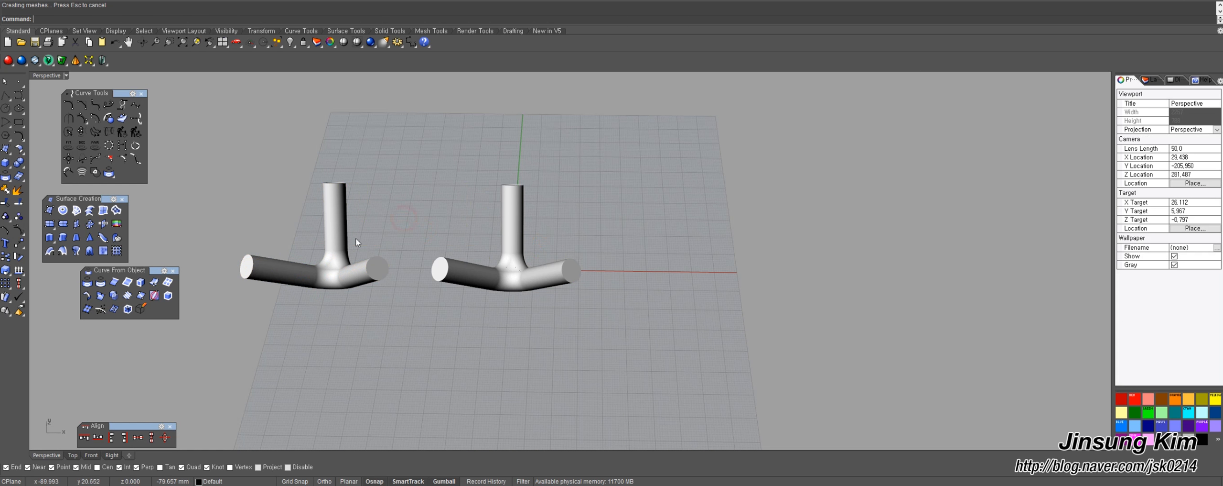
pyautogui.click(341, 222)
pyautogui.click(436, 215)
# Delete the patch over the original junction's upper opening and set the viewport to the Shaded display mode.
pyautogui.scroll(6, 512, 265)
pyautogui.scroll(3, 512, 269)
pyautogui.click(512, 270)
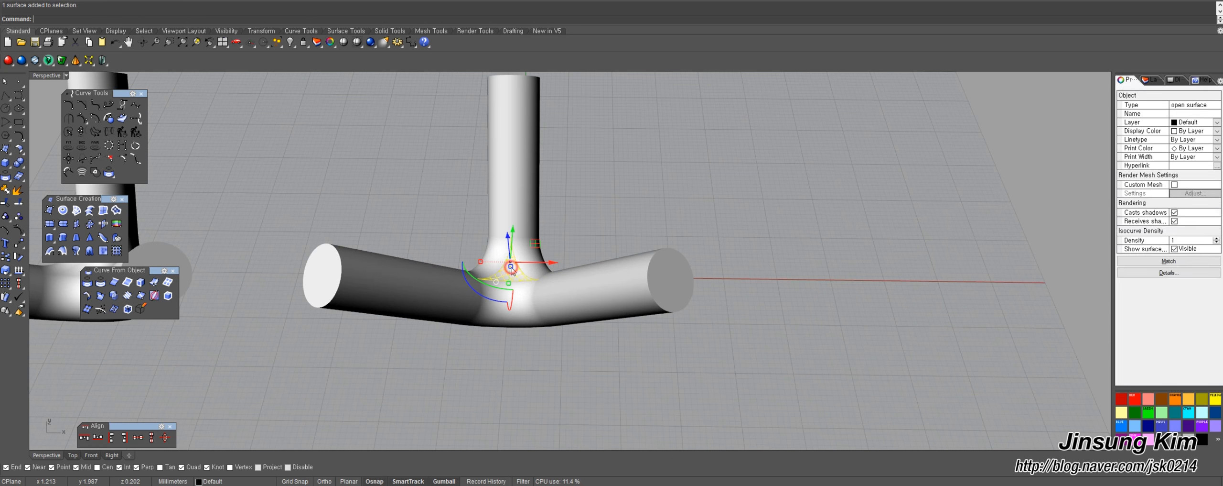
pyautogui.press('Delete')
pyautogui.moveTo(522, 366); pyautogui.dragTo(494, 275, button='right')
pyautogui.hotkey('ctrl', 'alt', 's')
# Compare the patched centre of the copied junction with the open centre of the original junction.
pyautogui.moveTo(500, 210)
pyautogui.mouseDown(button='right')
pyautogui.moveTo(497, 282)
pyautogui.moveTo(511, 282)
pyautogui.mouseUp(button='right')
pyautogui.scroll(4, 495, 288)
pyautogui.scroll(-8, 433, 311)
pyautogui.keyDown('shift'); pyautogui.moveTo(431, 311); pyautogui.dragTo(563, 251, button='right'); pyautogui.keyUp('shift')
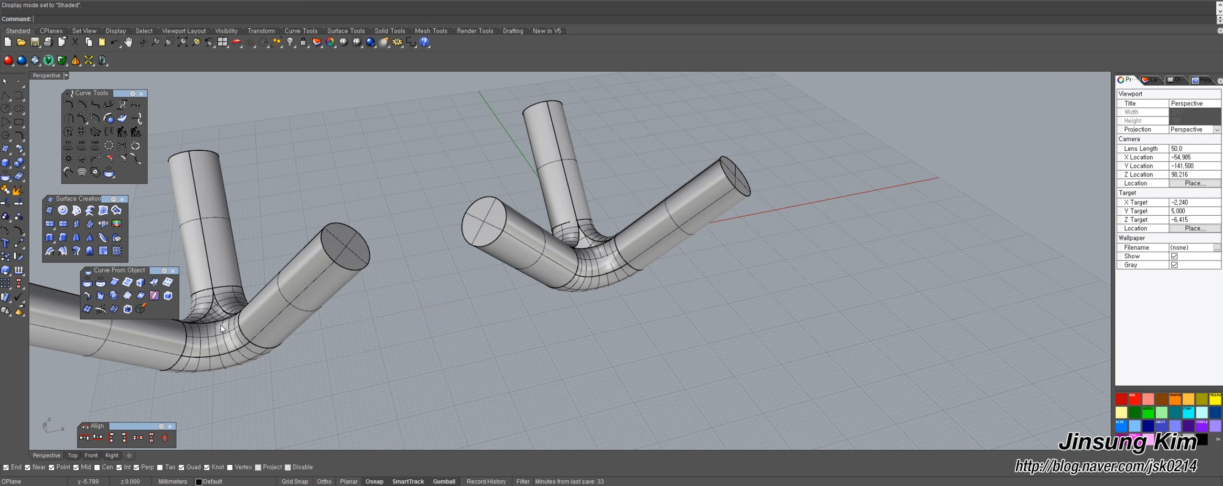
pyautogui.click(216, 316)
pyautogui.click(401, 319)
pyautogui.moveTo(356, 324); pyautogui.dragTo(427, 317, button='right')
pyautogui.click(396, 324)
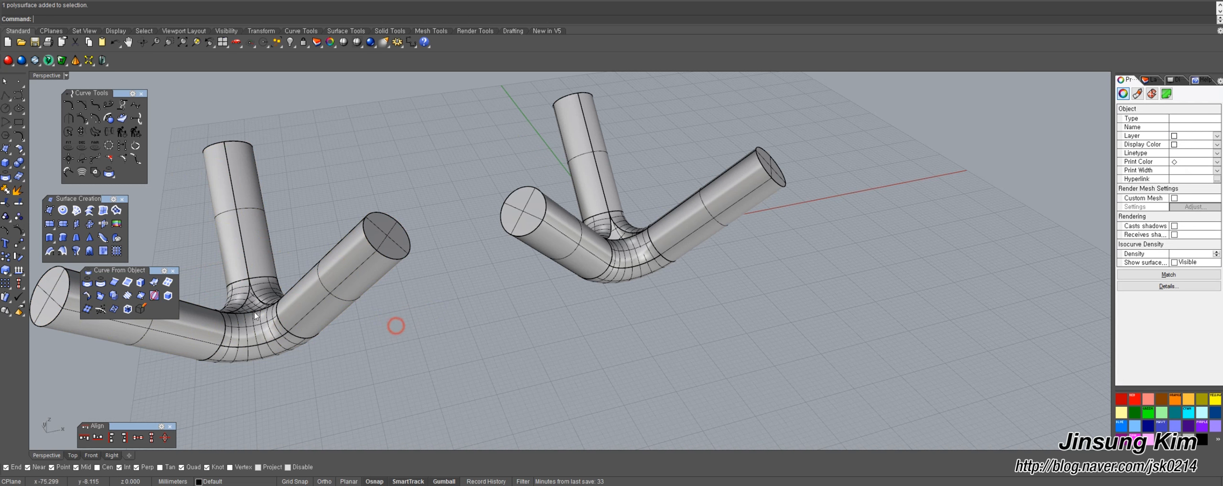
pyautogui.moveTo(227, 319); pyautogui.dragTo(275, 339, button='right')
pyautogui.keyDown('shift'); pyautogui.moveTo(275, 338); pyautogui.dragTo(349, 320, button='right'); pyautogui.keyUp('shift')
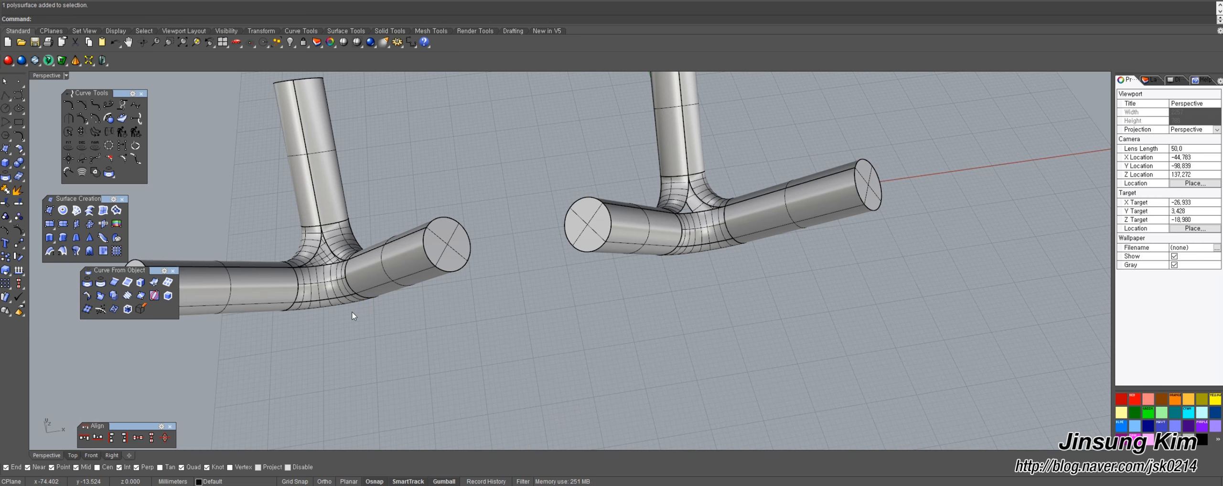
pyautogui.scroll(5, 218, 300)
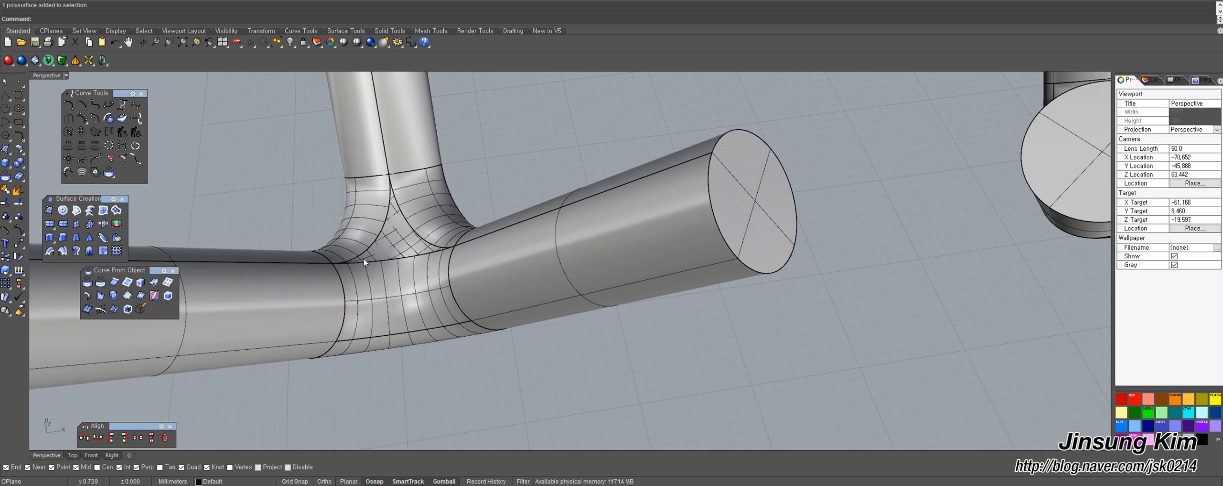
pyautogui.scroll(-5, 600, 187)
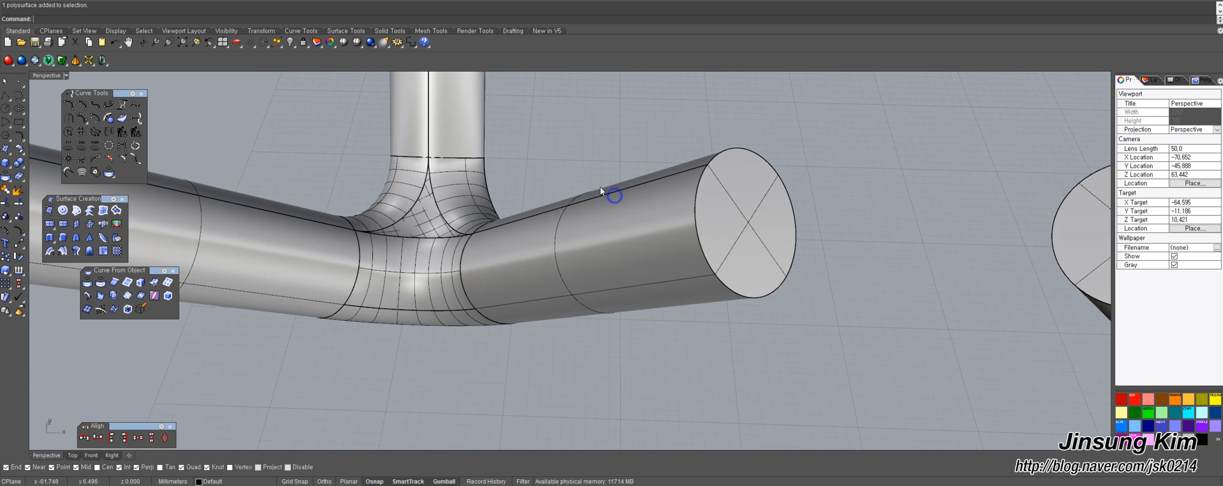
pyautogui.scroll(3, 625, 172)
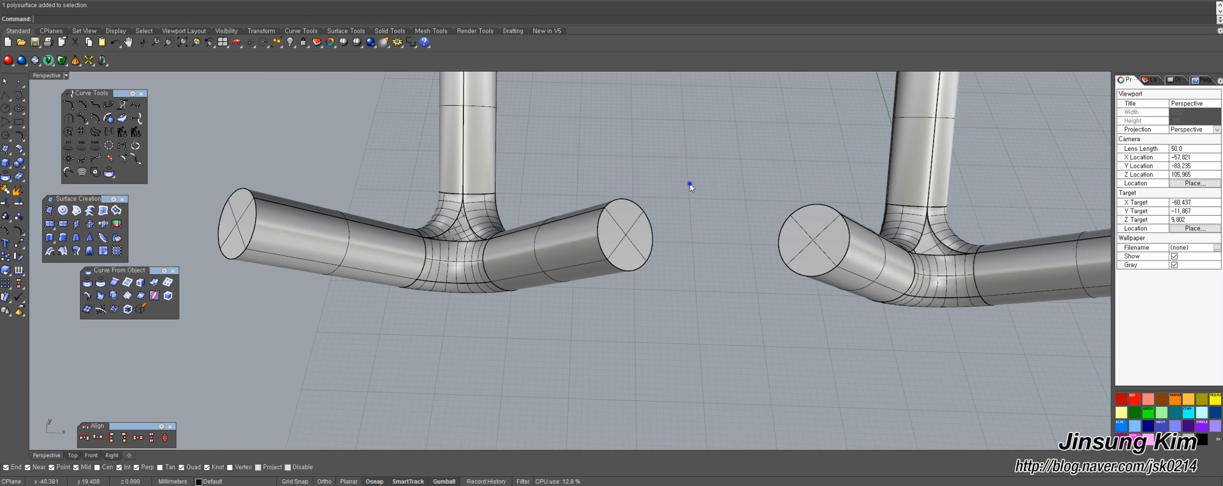
pyautogui.keyDown('shift'); pyautogui.moveTo(689, 184); pyautogui.dragTo(612, 217, button='right'); pyautogui.keyUp('shift')
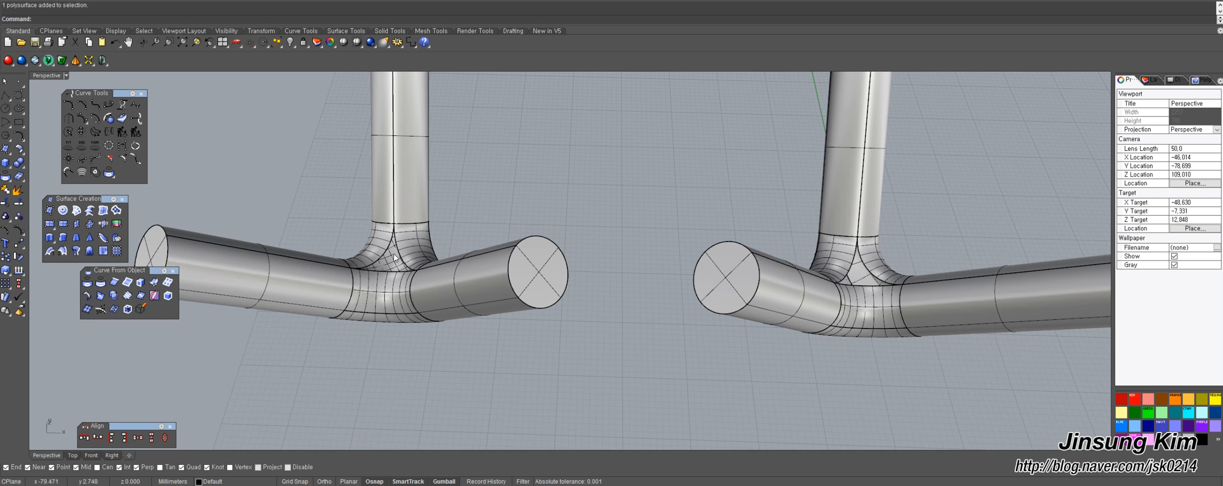
# Extract the isocurve across the middle of the front connector on the original junction.
pyautogui.moveTo(699, 215); pyautogui.dragTo(606, 324, button='right')
pyautogui.scroll(4, 528, 343)
pyautogui.keyDown('shift'); pyautogui.moveTo(574, 270); pyautogui.dragTo(558, 233, button='right'); pyautogui.keyUp('shift')
pyautogui.moveTo(568, 313)
pyautogui.mouseDown(button='right')
pyautogui.moveTo(612, 282)
pyautogui.moveTo(676, 285)
pyautogui.moveTo(586, 287)
pyautogui.moveTo(600, 216)
pyautogui.moveTo(549, 313)
pyautogui.mouseUp(button='right')
pyautogui.middleClick(643, 286)
pyautogui.click(621, 284)
pyautogui.click(598, 287)
pyautogui.click(587, 287)
pyautogui.press('Return')
pyautogui.moveTo(700, 204); pyautogui.dragTo(581, 232, button='right')
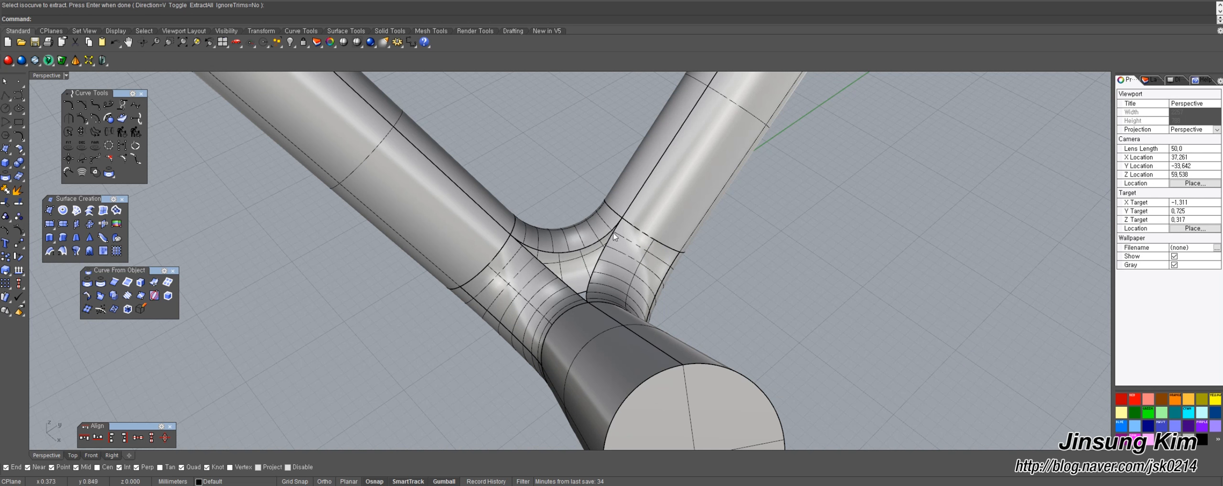
# Create an arc blend over the upper opening from the rear pipe's lengthwise curve to the front connector's middle isocurve.
pyautogui.click(632, 207)
pyautogui.click(747, 231)
pyautogui.moveTo(592, 286); pyautogui.dragTo(519, 282, button='right')
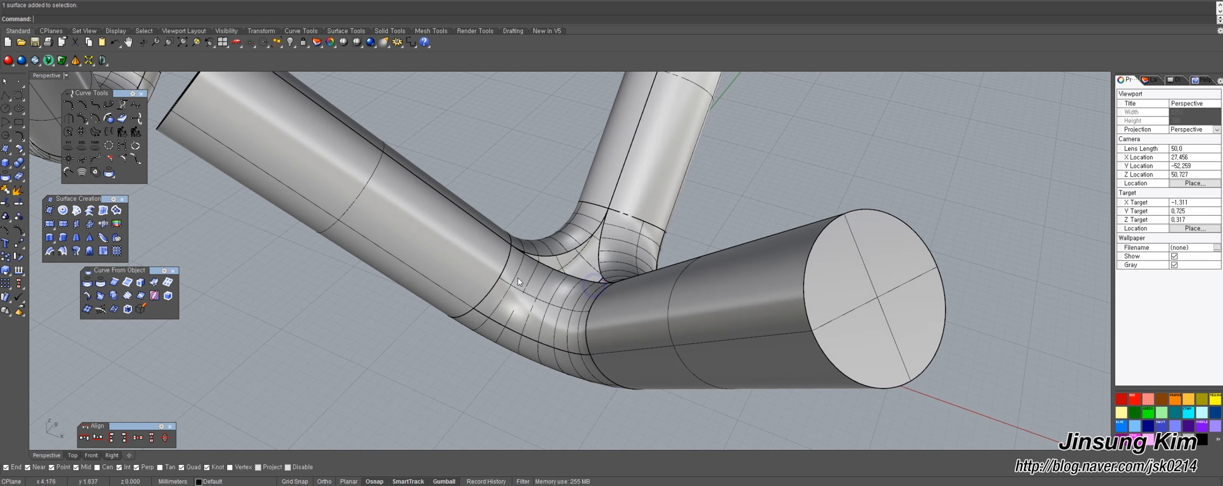
pyautogui.click(122, 105)
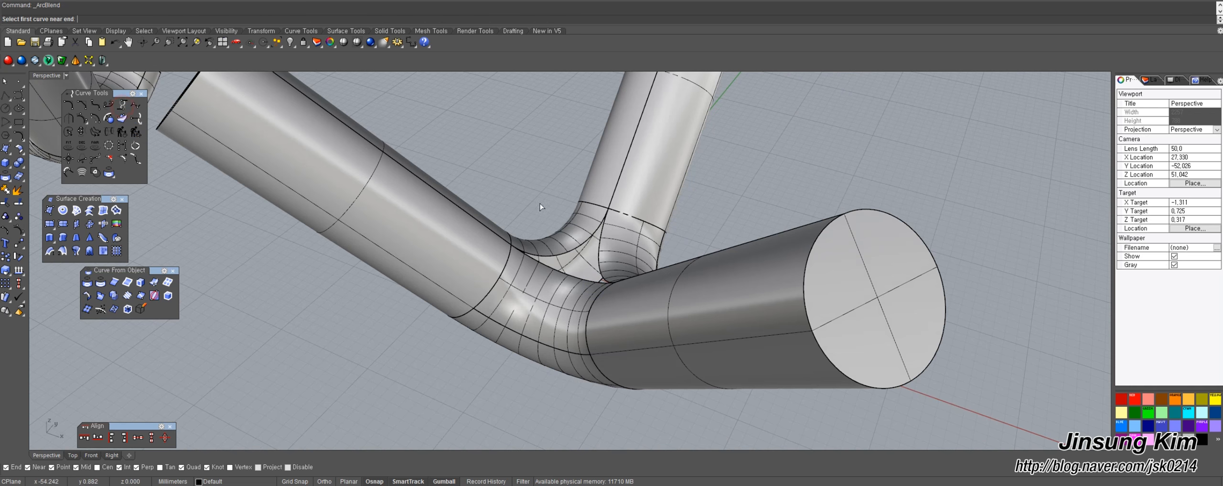
pyautogui.click(614, 205)
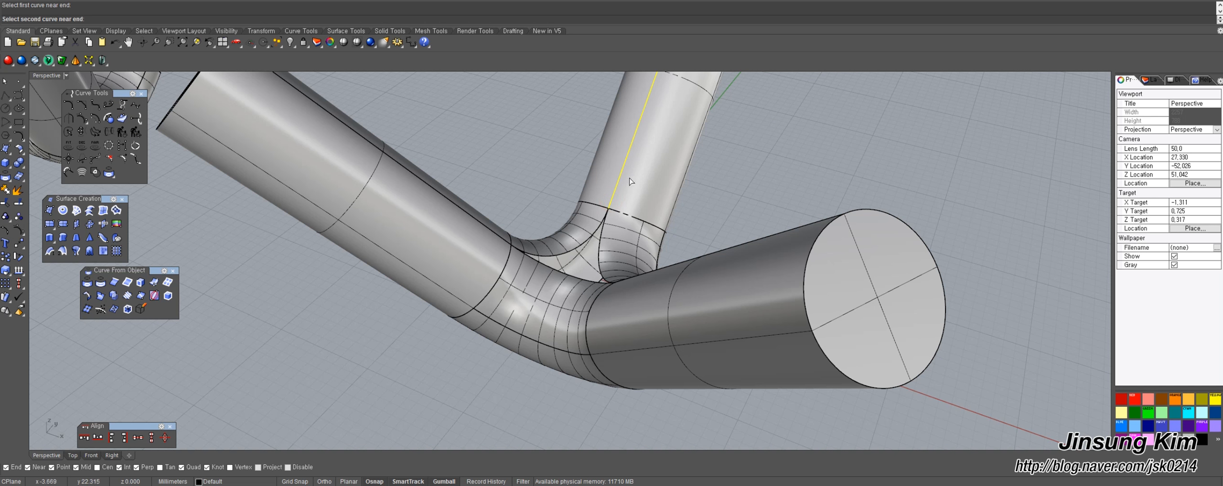
pyautogui.click(558, 290)
pyautogui.moveTo(563, 282); pyautogui.dragTo(595, 225, button='right')
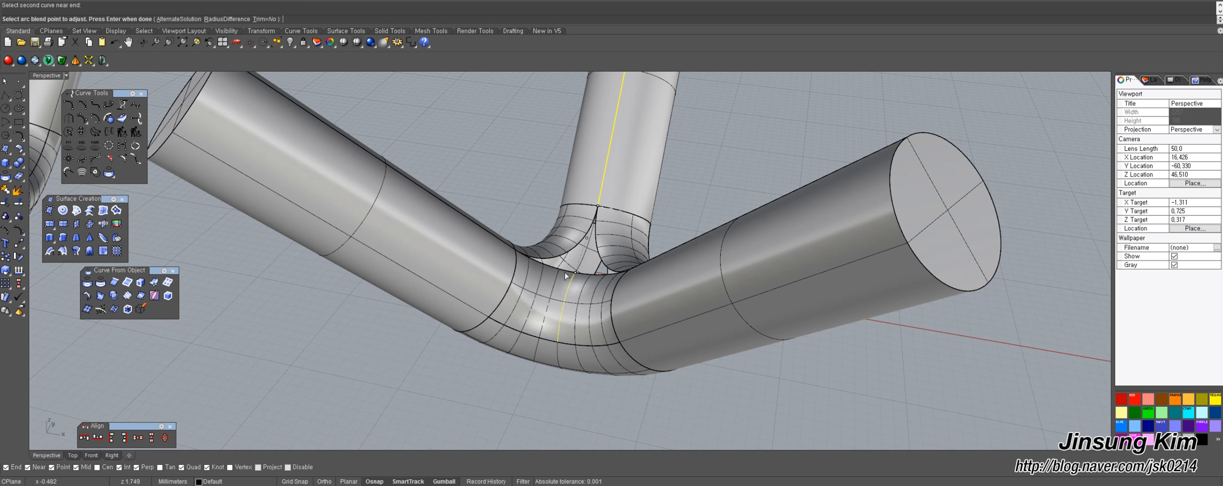
pyautogui.press('Return')
pyautogui.moveTo(590, 275); pyautogui.dragTo(554, 258, button='right')
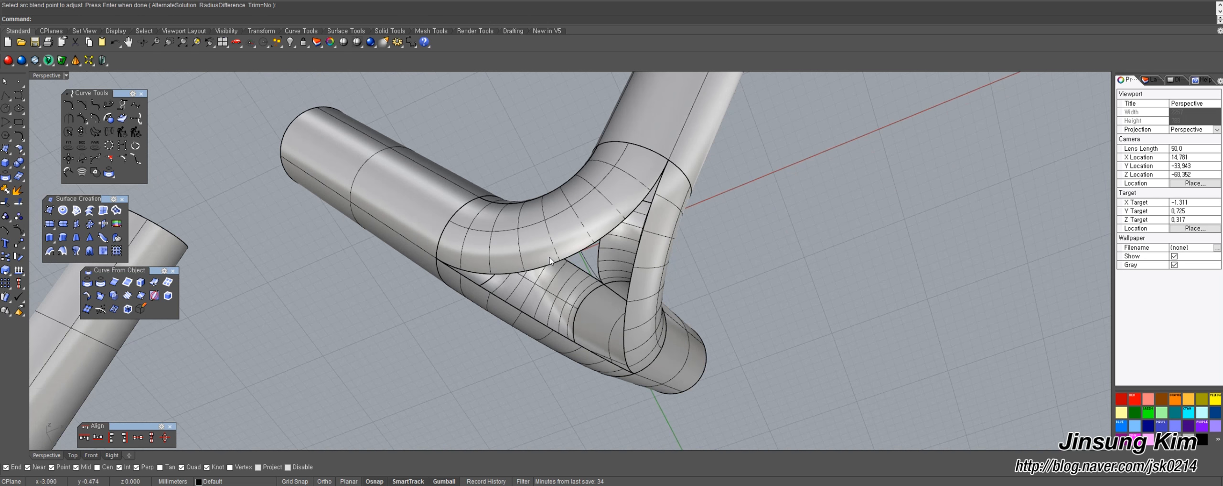
pyautogui.rightClick(556, 256)
pyautogui.click(558, 256)
pyautogui.click(593, 278)
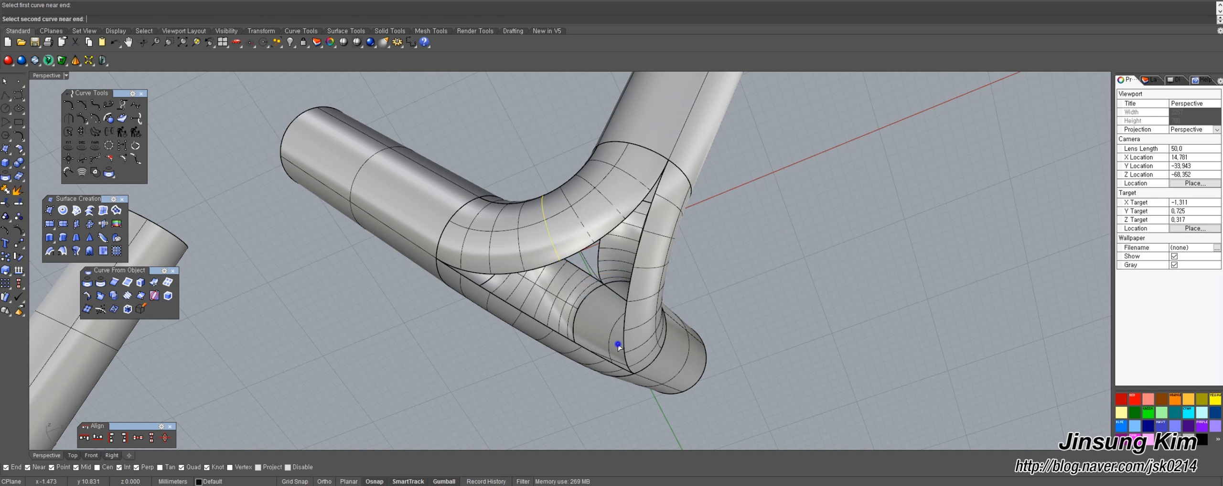
pyautogui.moveTo(623, 344); pyautogui.dragTo(673, 343, button='right')
pyautogui.click(699, 323)
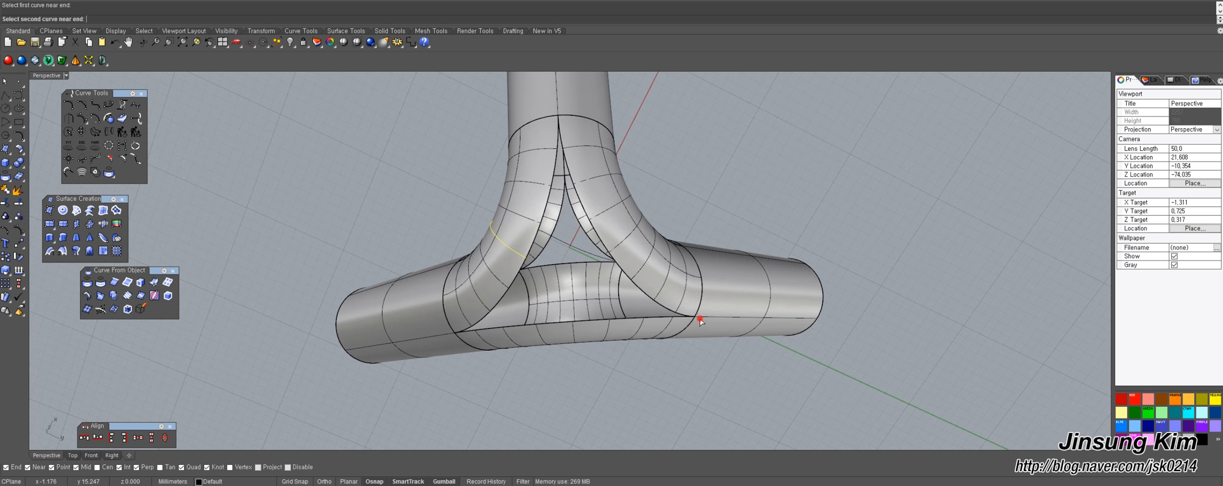
pyautogui.rightClick(701, 317)
# Extract a lengthwise isocurve on the underside of the pipe opposite the connector with the extracted cross curve.
pyautogui.keyDown('shift'); pyautogui.moveTo(701, 316); pyautogui.dragTo(670, 285, button='right'); pyautogui.keyUp('shift')
pyautogui.middleClick(701, 317)
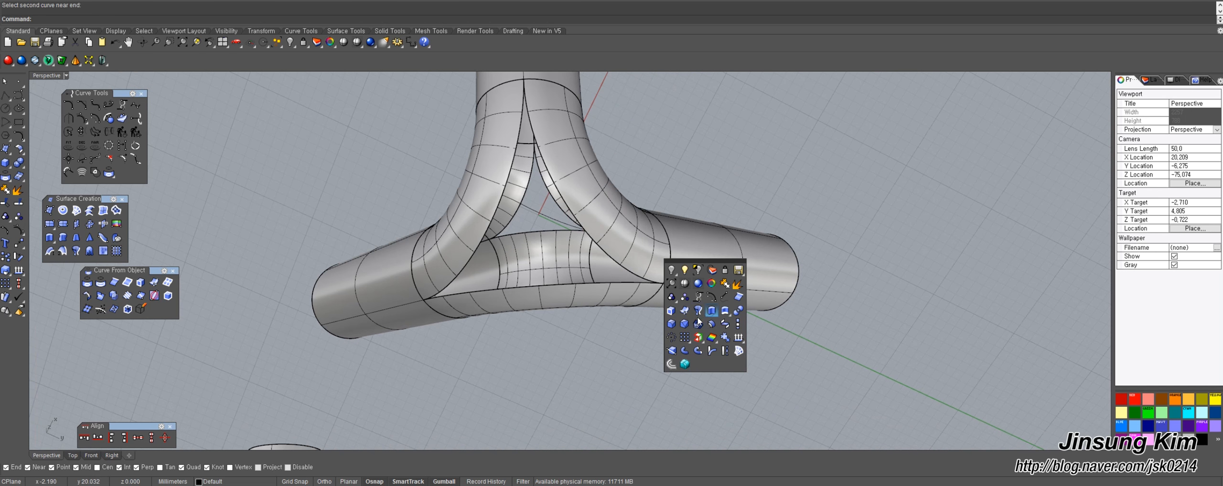
pyautogui.click(689, 309)
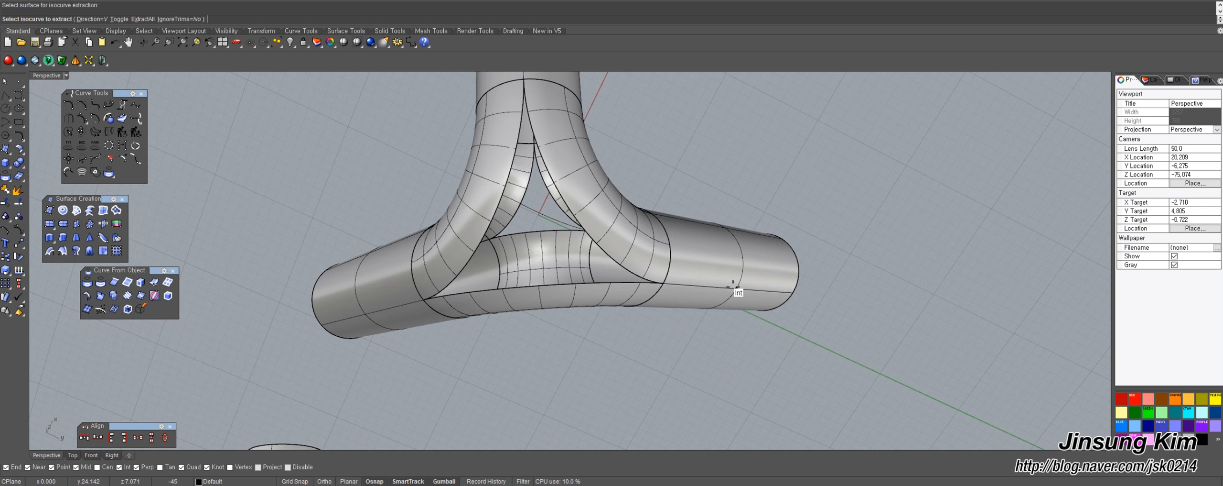
pyautogui.click(582, 360)
# Create an arc blend across the underside opening from the pipe's lengthwise isocurve to the opposite connector's middle isocurve.
pyautogui.middleClick(587, 358)
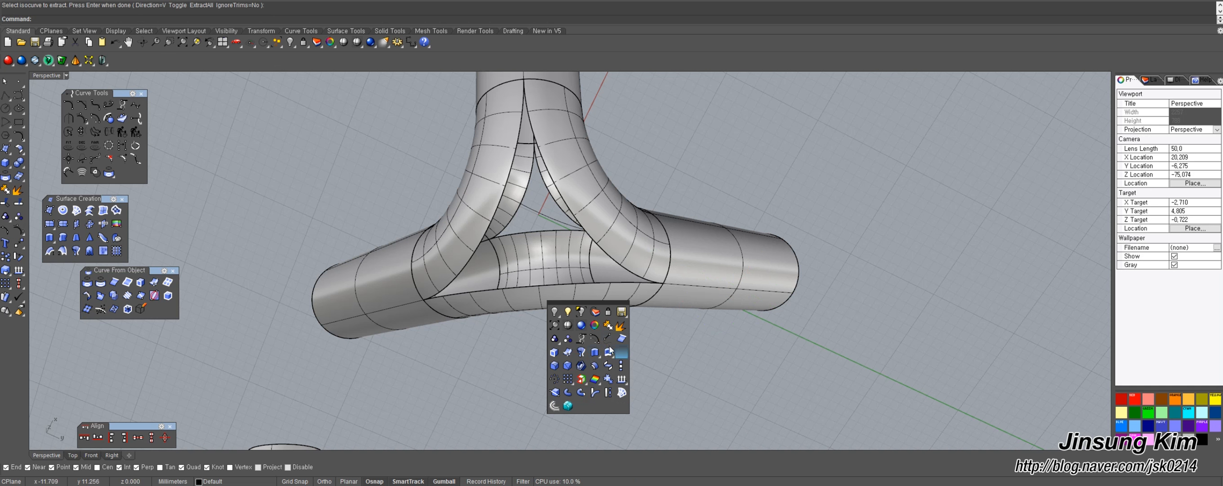
pyautogui.click(585, 339)
pyautogui.click(673, 284)
pyautogui.click(482, 224)
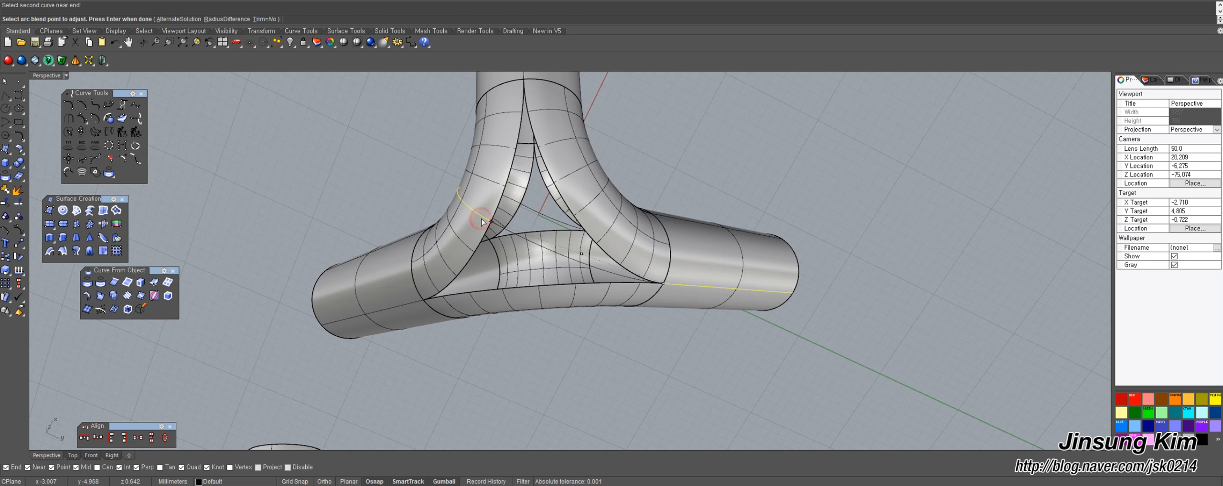
pyautogui.moveTo(483, 203); pyautogui.dragTo(532, 300, button='right')
pyautogui.scroll(3, 615, 321)
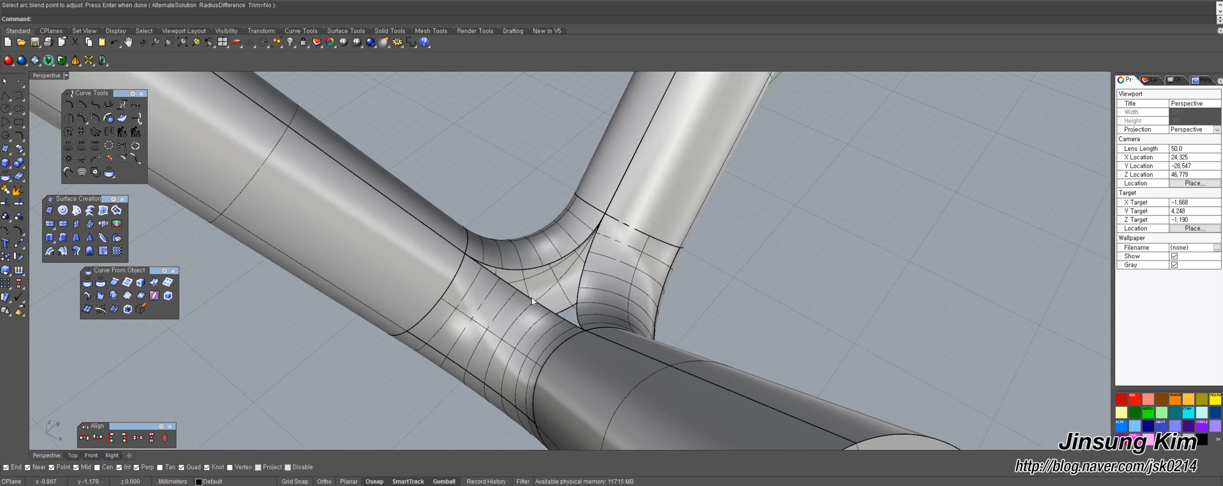
pyautogui.hotkey('ctrl', 'alt', 'd')
pyautogui.moveTo(469, 253); pyautogui.dragTo(493, 272)
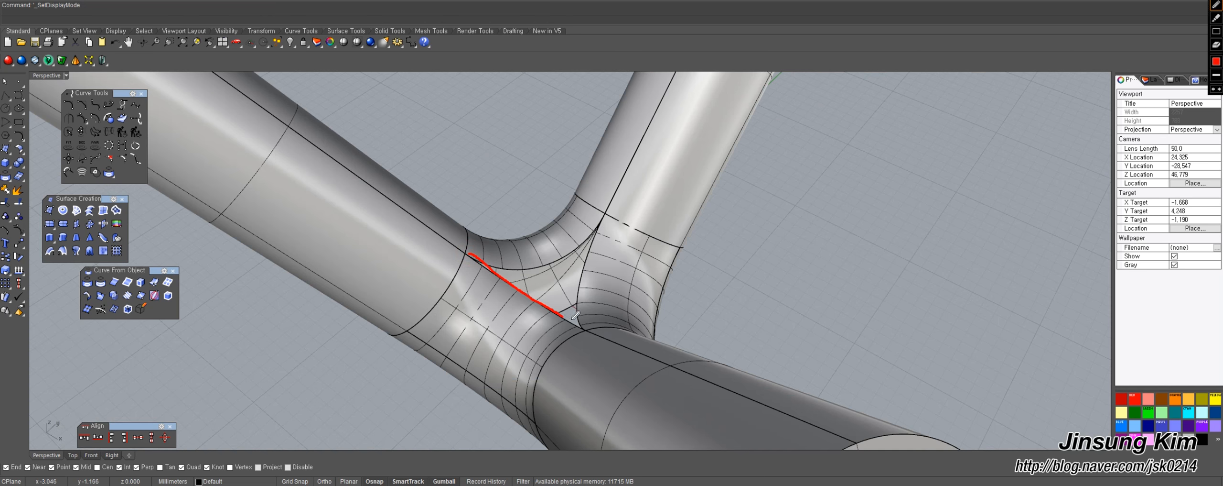
pyautogui.moveTo(535, 303); pyautogui.dragTo(577, 254)
pyautogui.moveTo(538, 297)
pyautogui.mouseDown()
pyautogui.moveTo(598, 224)
pyautogui.moveTo(653, 241)
pyautogui.moveTo(575, 327)
pyautogui.mouseUp()
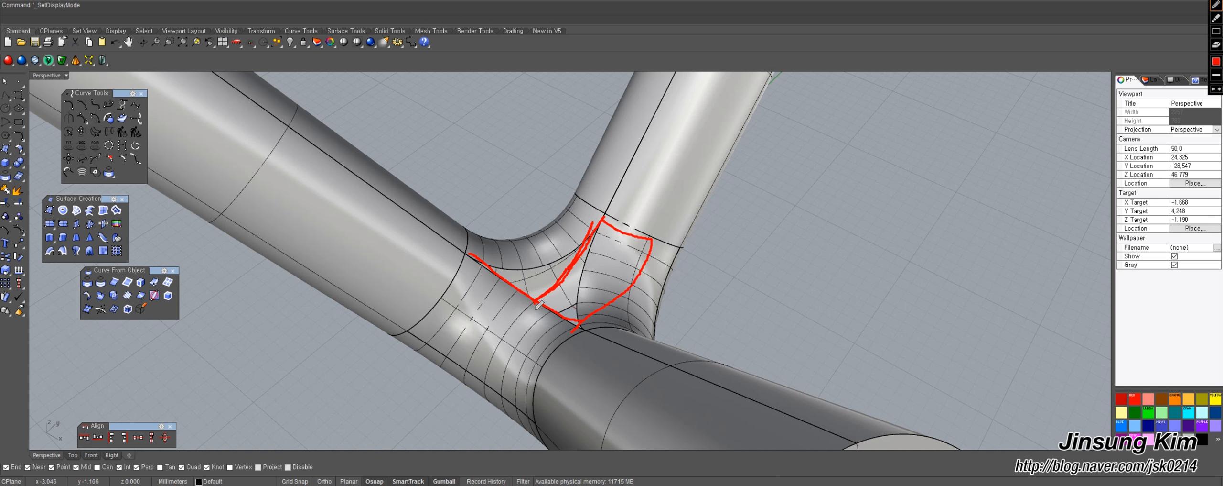
pyautogui.moveTo(602, 218); pyautogui.dragTo(579, 326)
pyautogui.moveTo(535, 300); pyautogui.dragTo(639, 231)
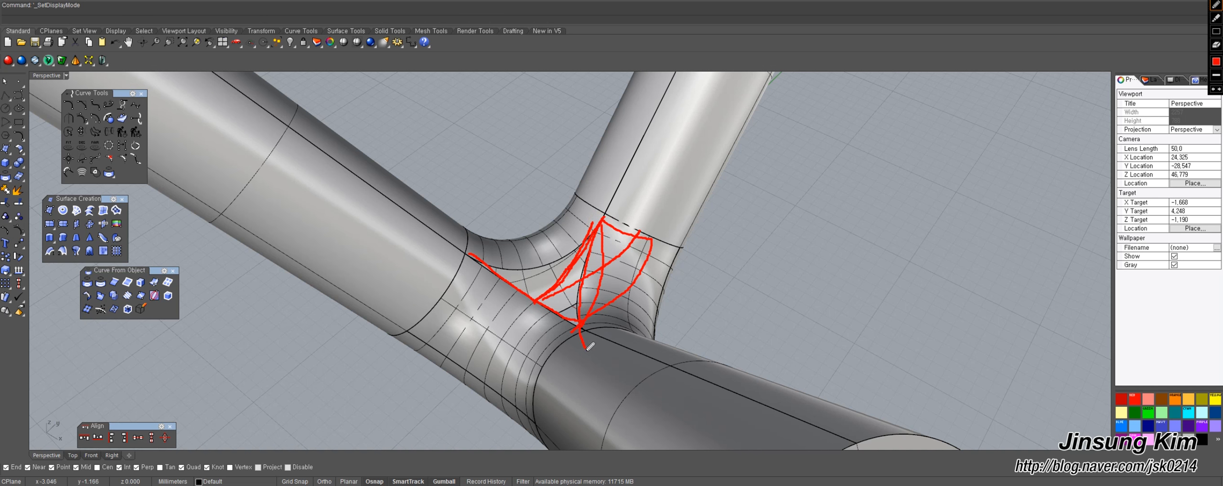
pyautogui.moveTo(589, 348)
pyautogui.mouseDown()
pyautogui.moveTo(573, 289)
pyautogui.moveTo(611, 192)
pyautogui.moveTo(585, 319)
pyautogui.moveTo(593, 266)
pyautogui.moveTo(552, 287)
pyautogui.moveTo(588, 274)
pyautogui.mouseUp()
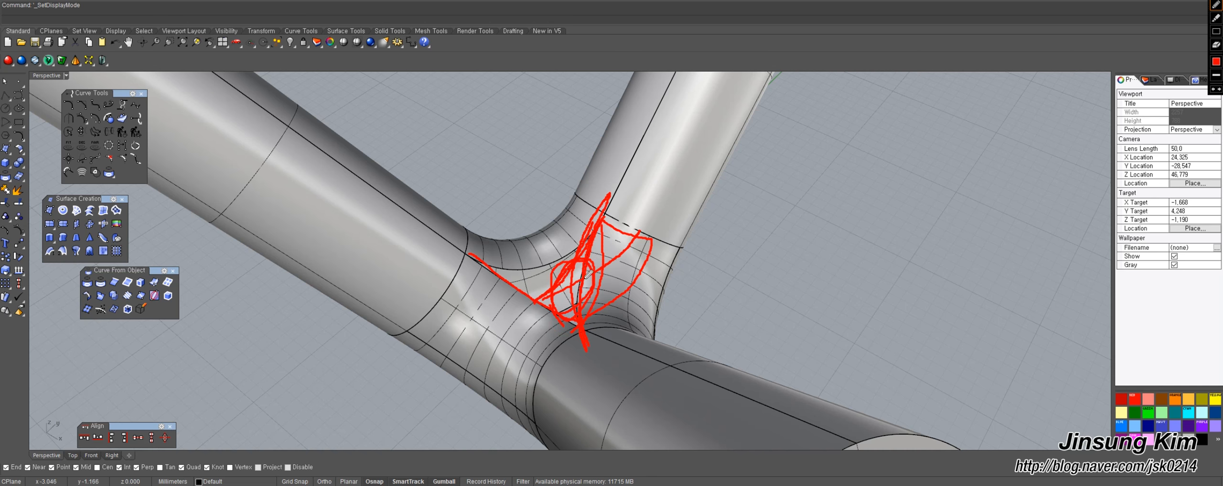
pyautogui.press('Escape')
# Set the viewport to Shaded display and duplicate the connector edges bordering the upper opening of the original junction.
pyautogui.moveTo(579, 292); pyautogui.dragTo(596, 303, button='right')
pyautogui.hotkey('ctrl', 'alt', 's')
pyautogui.middleClick(621, 303)
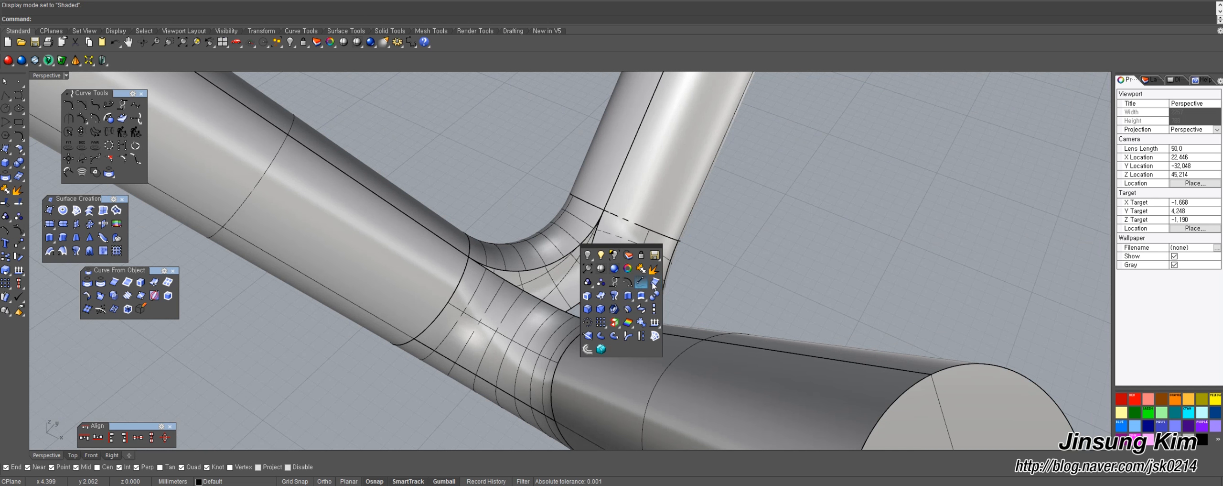
pyautogui.click(590, 296)
pyautogui.click(566, 311)
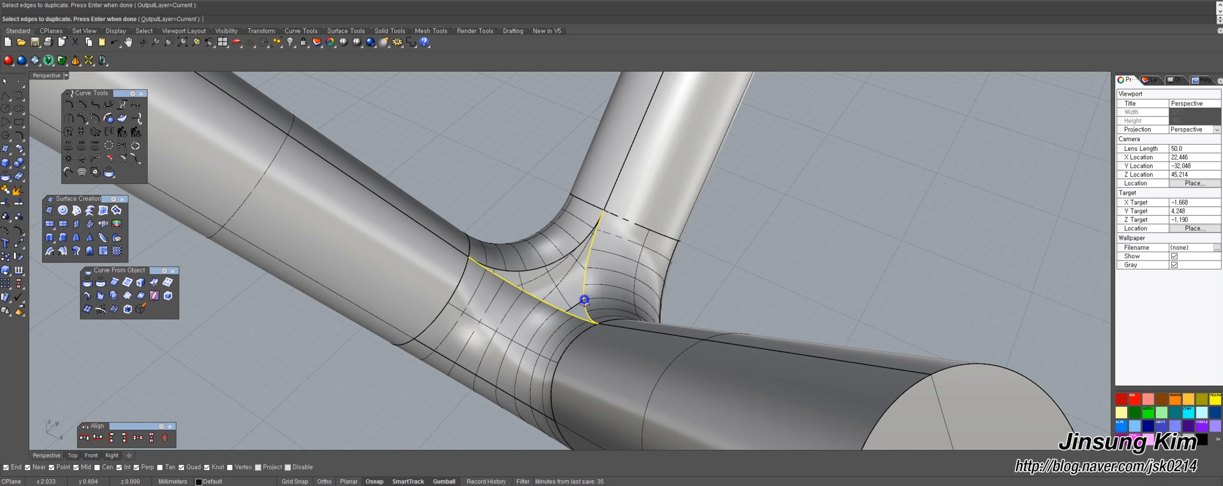
pyautogui.press('Return')
pyautogui.press('Escape')
# Create a one-rail sweep at the upper opening, using the front connector's edge as rail and the arc blend as cross section.
pyautogui.click(51, 251)
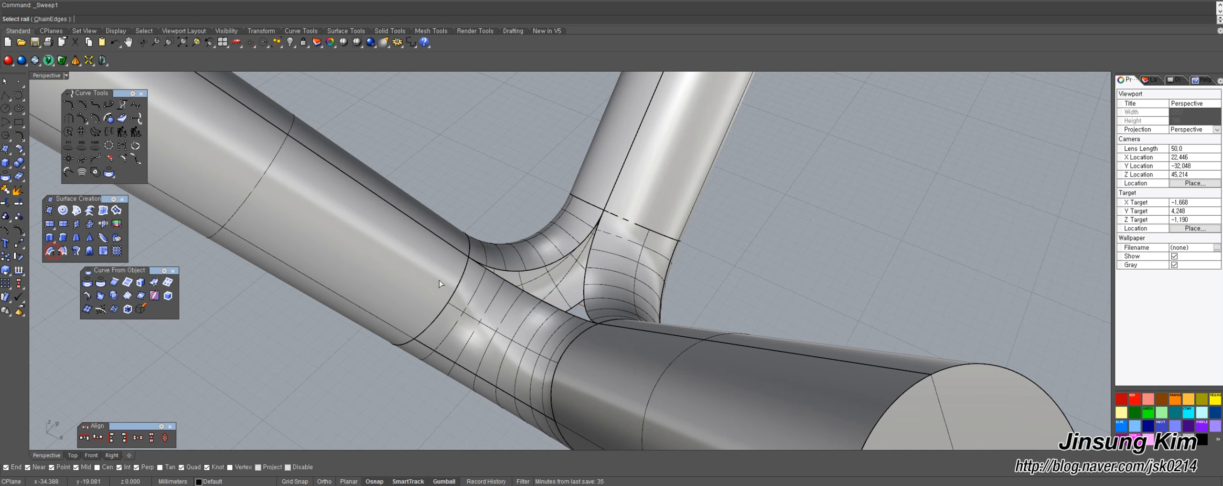
pyautogui.click(568, 311)
pyautogui.click(589, 334)
pyautogui.click(550, 292)
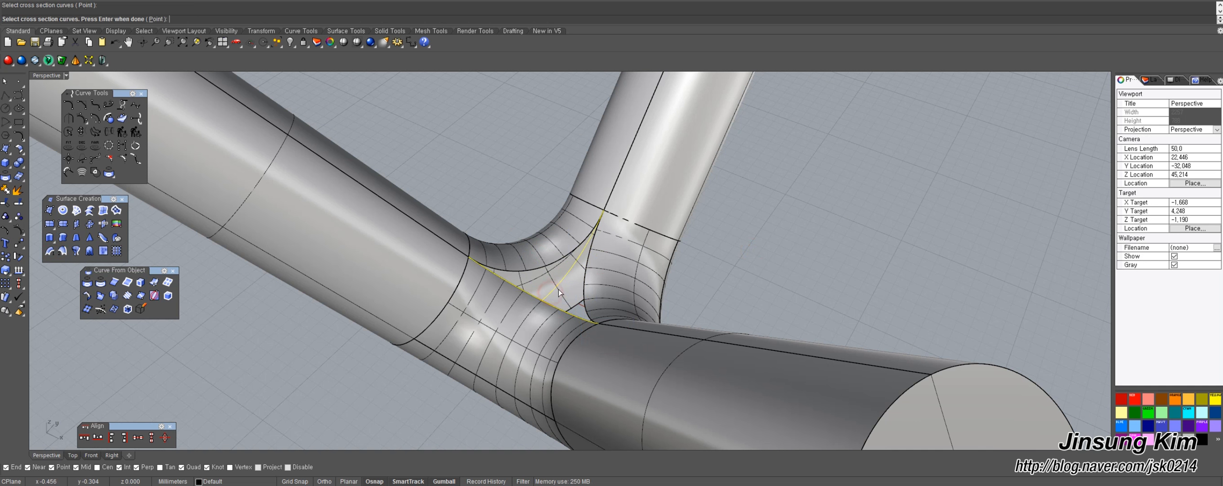
pyautogui.rightClick(565, 287)
# Split the swept surface with the duplicated edge curve of the adjoining connector and delete the piece lying outside the opening.
pyautogui.click(570, 301)
pyautogui.moveTo(570, 300); pyautogui.dragTo(584, 275, button='right')
pyautogui.click(663, 256)
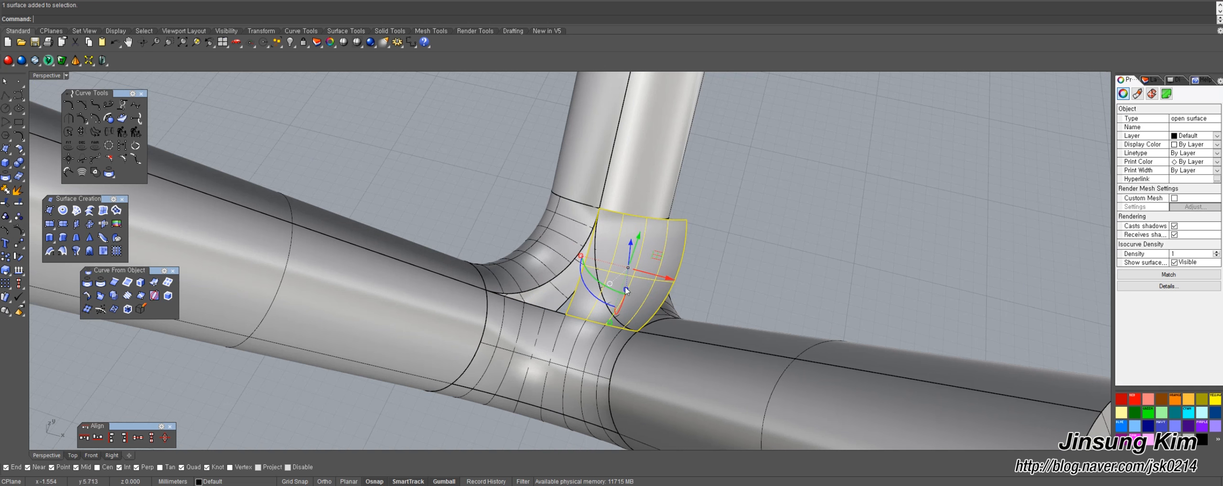
pyautogui.click(612, 296)
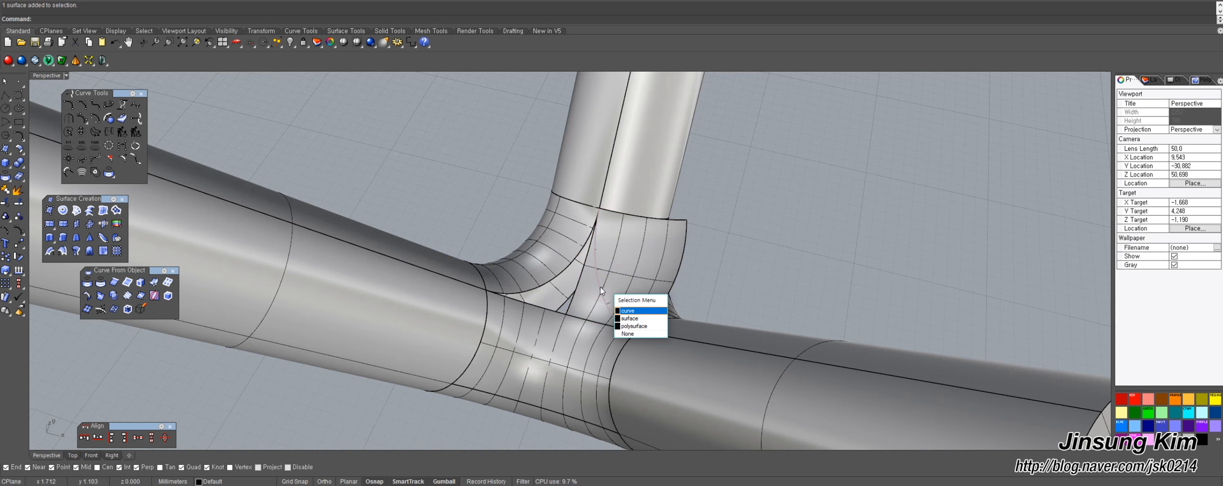
pyautogui.click(623, 317)
pyautogui.click(730, 258)
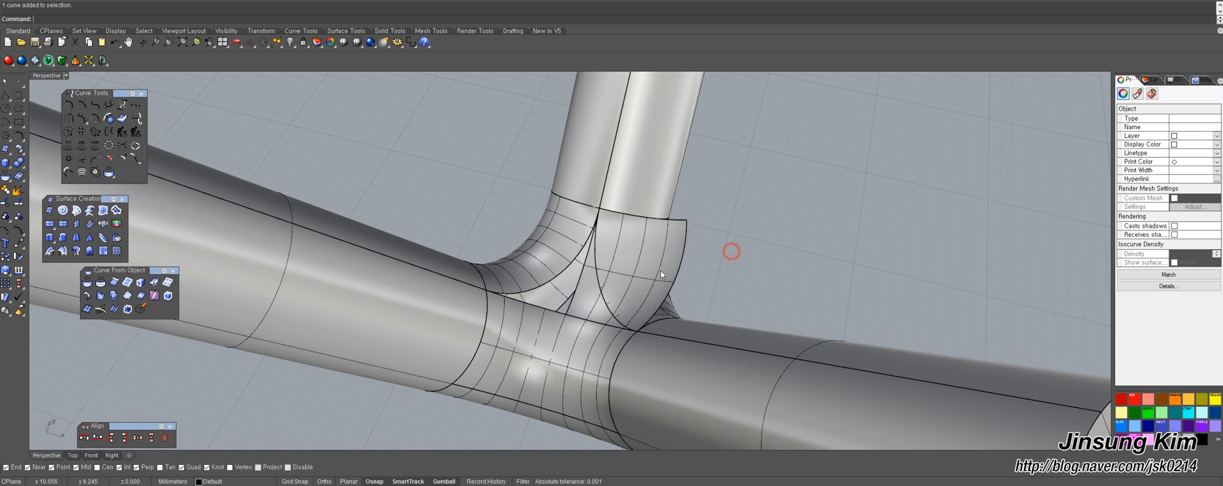
pyautogui.click(18, 203)
pyautogui.click(644, 267)
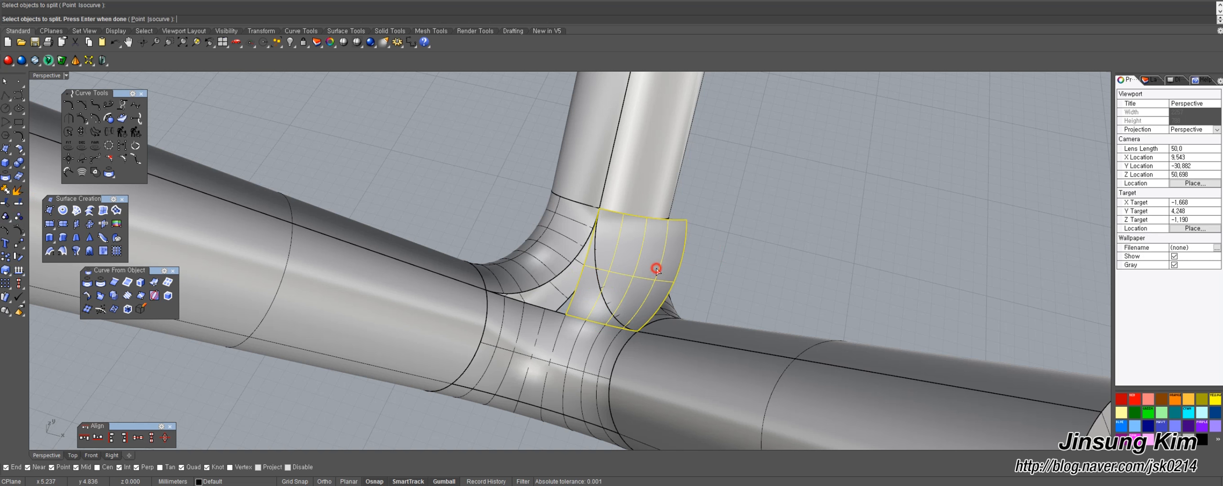
pyautogui.rightClick(655, 268)
pyautogui.click(603, 294)
pyautogui.click(630, 318)
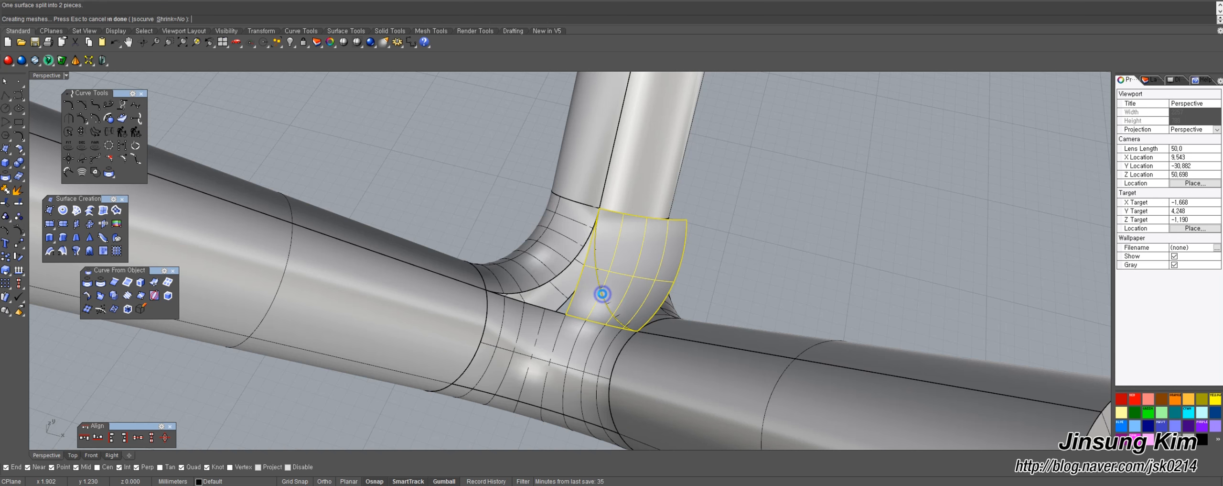
pyautogui.rightClick(656, 264)
pyautogui.click(657, 263)
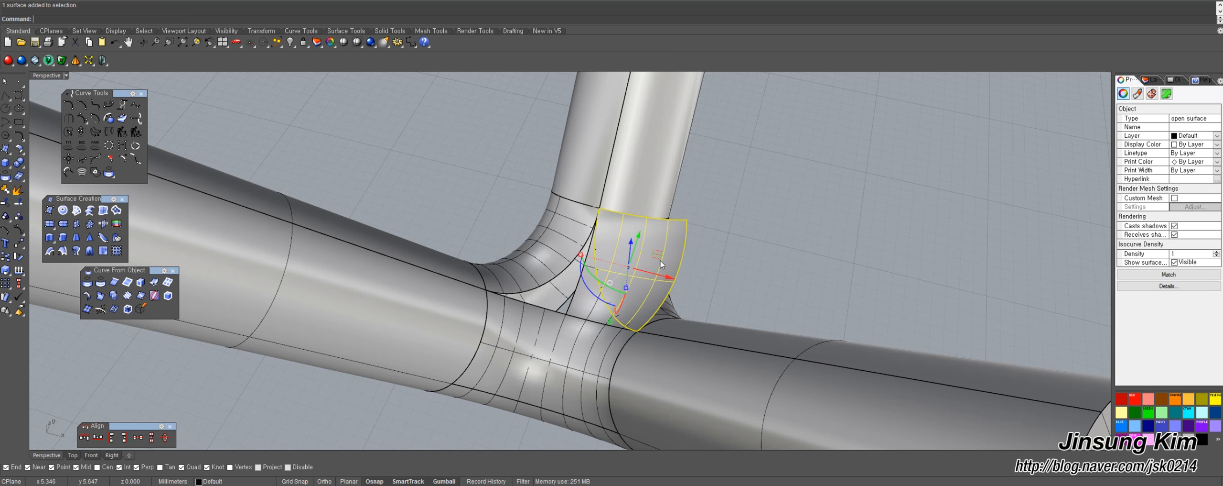
pyautogui.press('Delete')
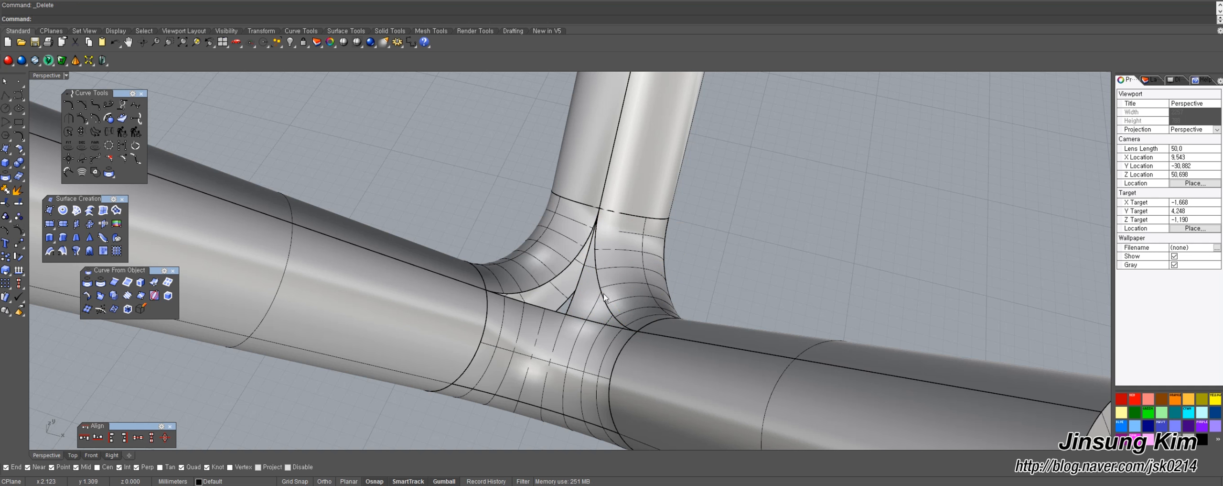
# Mirror a copy of the trimmed surface across the junction's middle plane to fill the other half of the upper opening.
pyautogui.click(603, 297)
pyautogui.moveTo(603, 297); pyautogui.dragTo(573, 316, button='right')
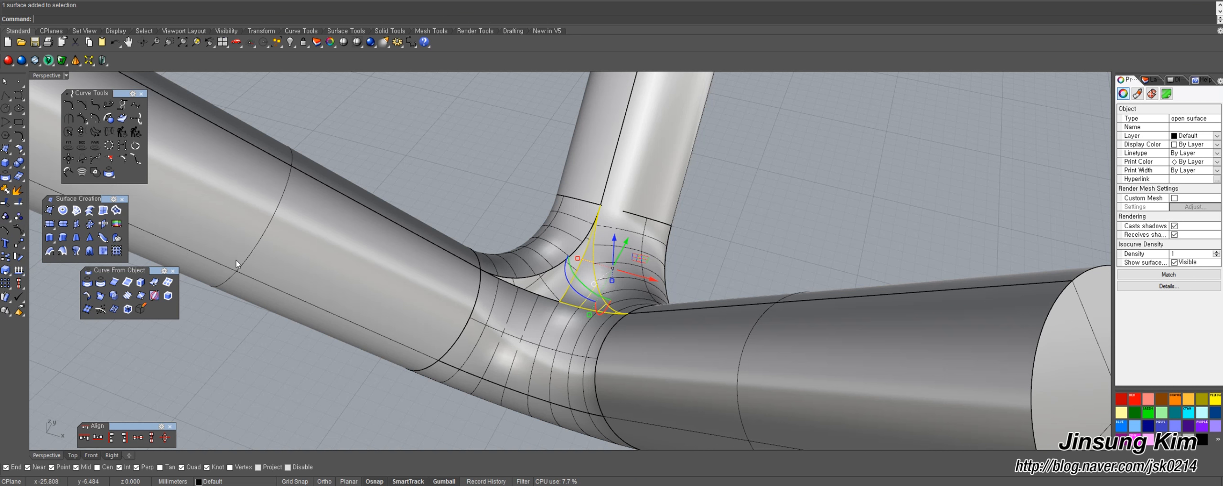
pyautogui.press('Return')
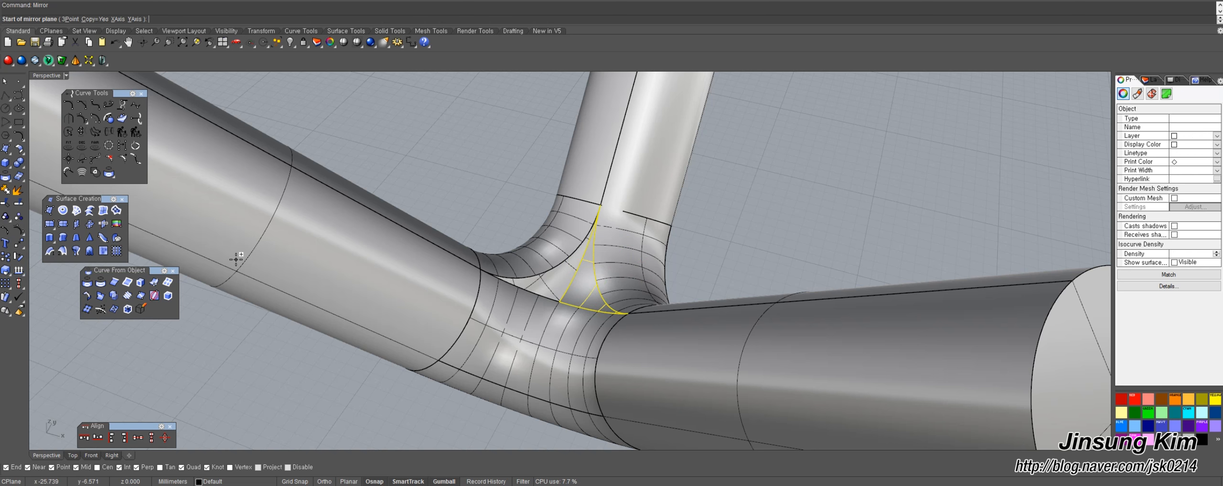
pyautogui.click(554, 253)
pyautogui.scroll(-3, 560, 301)
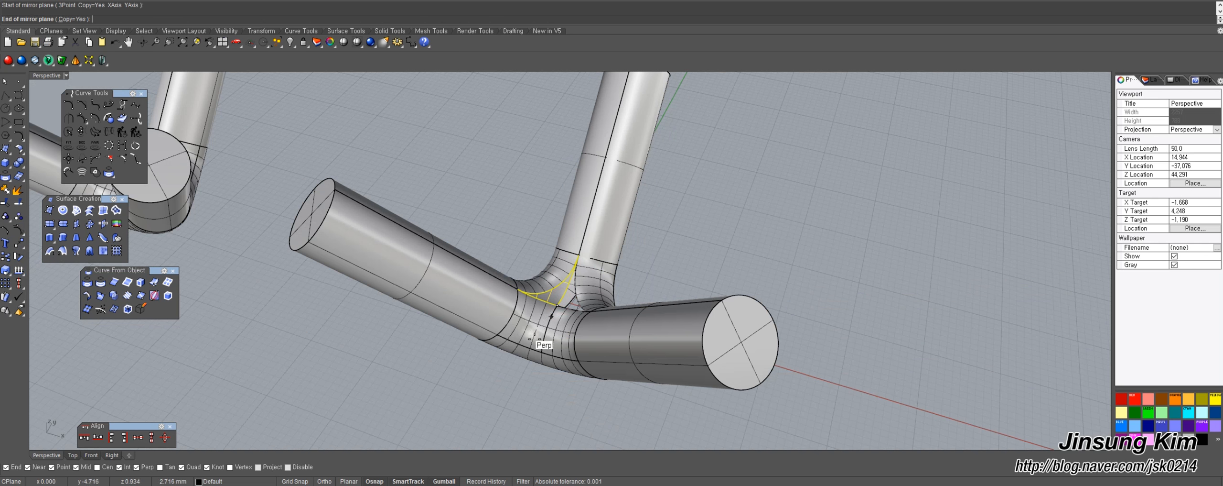
pyautogui.click(570, 307)
pyautogui.scroll(4, 568, 301)
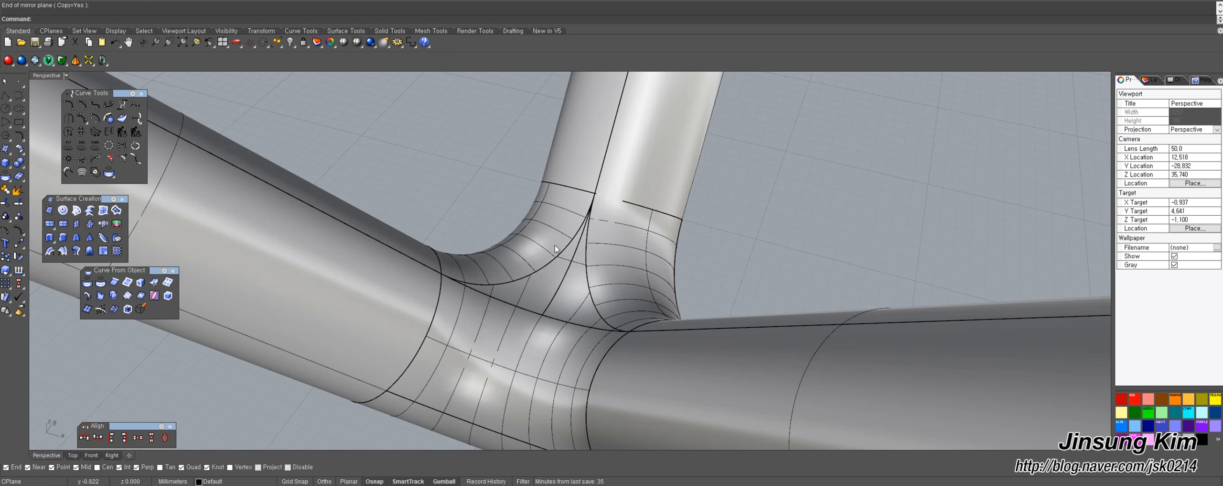
# Duplicate the edges of the two connectors that meet at the underside opening.
pyautogui.scroll(-6, 542, 305)
pyautogui.moveTo(553, 390); pyautogui.dragTo(525, 242, button='right')
pyautogui.click(524, 231)
pyautogui.click(661, 227)
pyautogui.middleClick(662, 227)
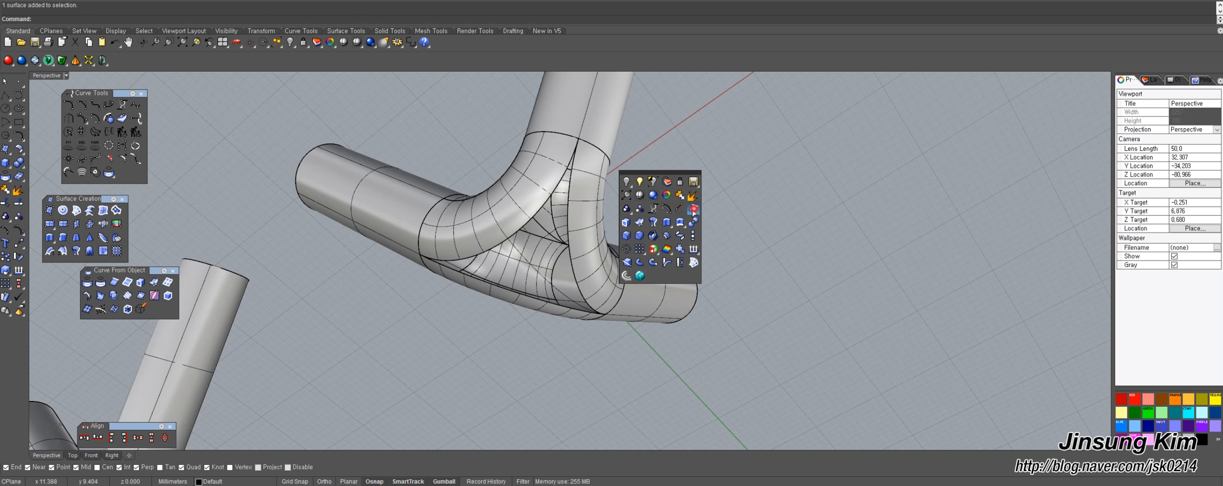
pyautogui.click(692, 213)
pyautogui.click(534, 214)
pyautogui.rightClick(684, 198)
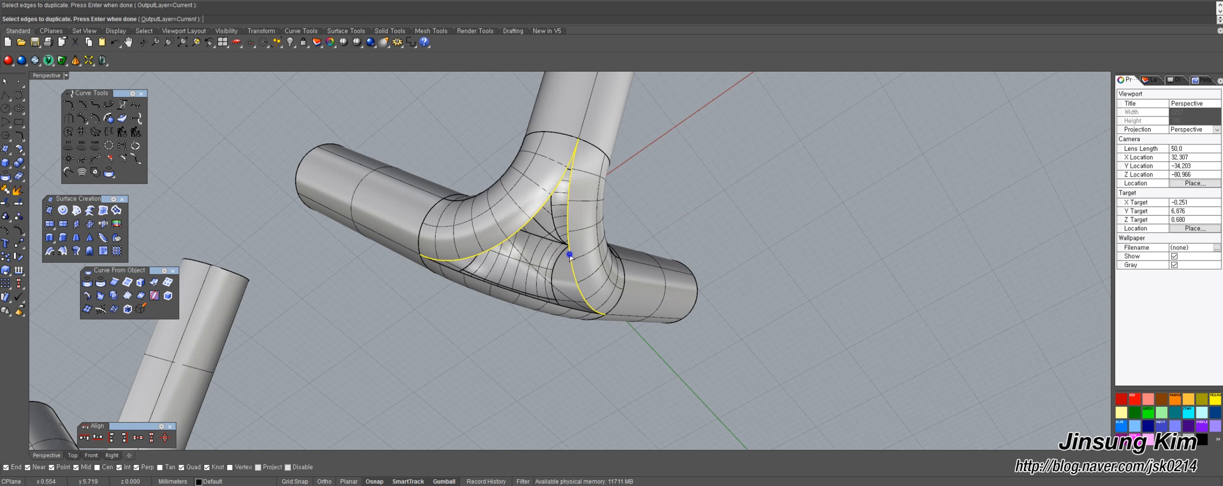
# Create a one-rail sweep over the underside opening from the connector's edge and the underside arc-blend curve.
pyautogui.click(49, 250)
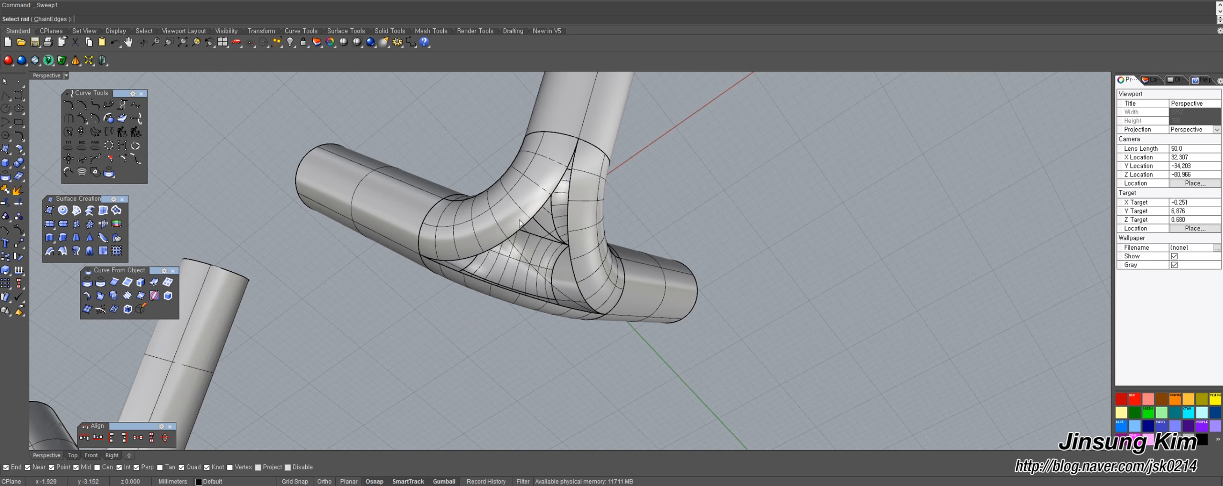
pyautogui.click(522, 229)
pyautogui.rightClick(522, 229)
pyautogui.click(516, 244)
pyautogui.rightClick(517, 244)
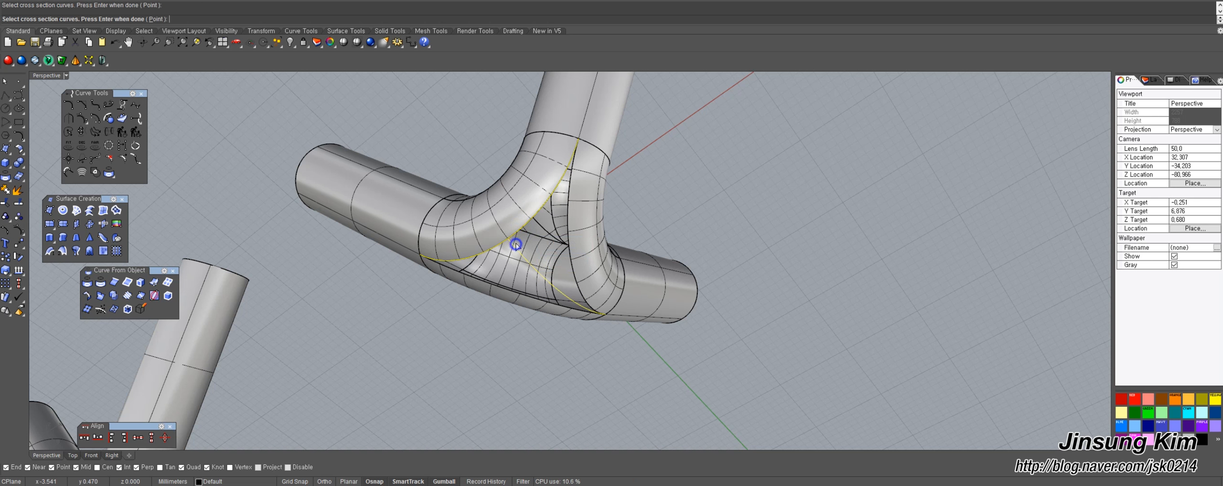
pyautogui.press('Return')
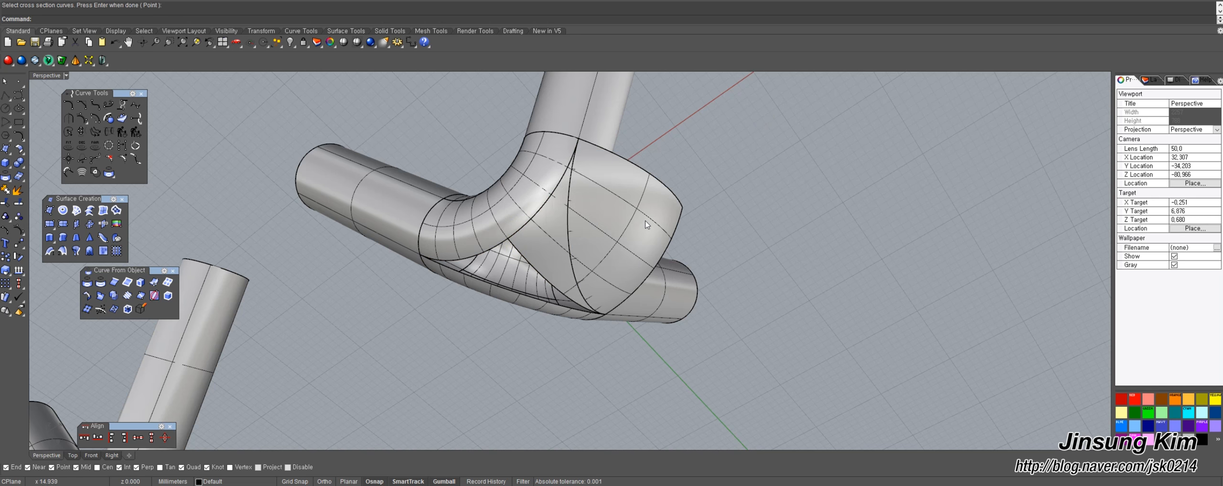
# Split the underside sweep with the neighbouring connector's boundary and delete the piece outside the opening.
pyautogui.click(645, 224)
pyautogui.click(17, 204)
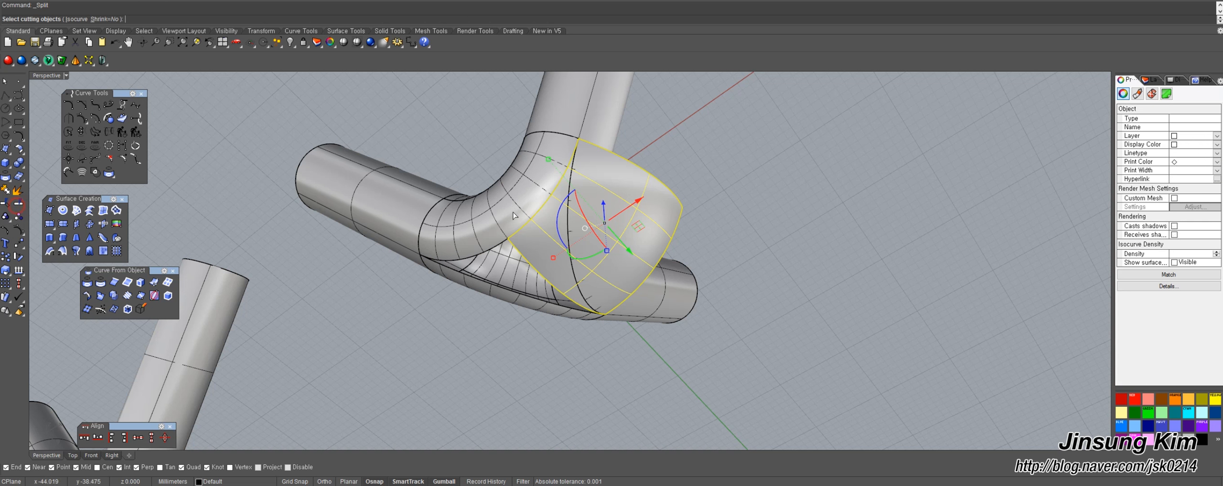
pyautogui.click(569, 230)
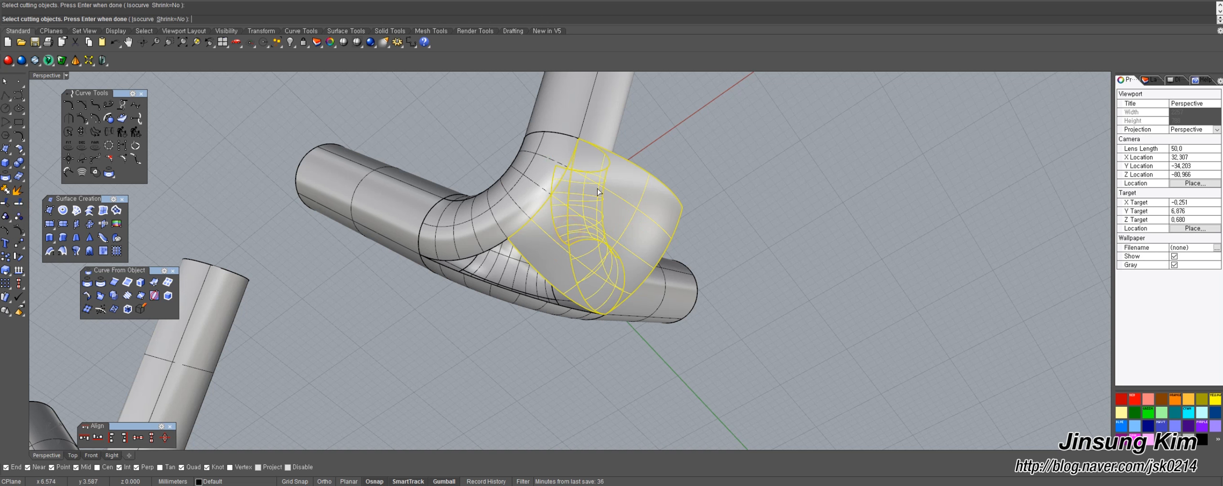
pyautogui.press('Return')
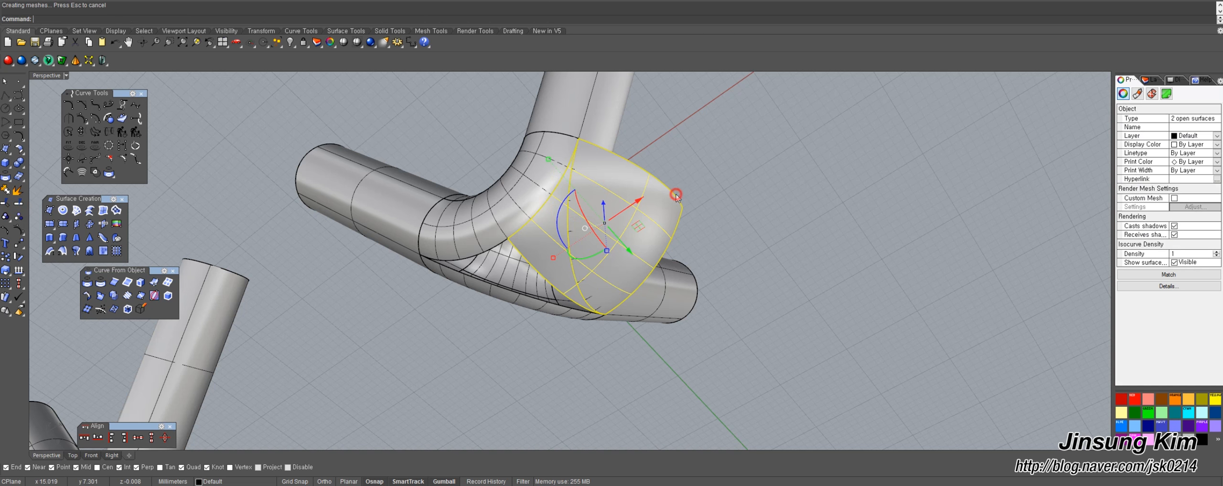
pyautogui.press('Delete')
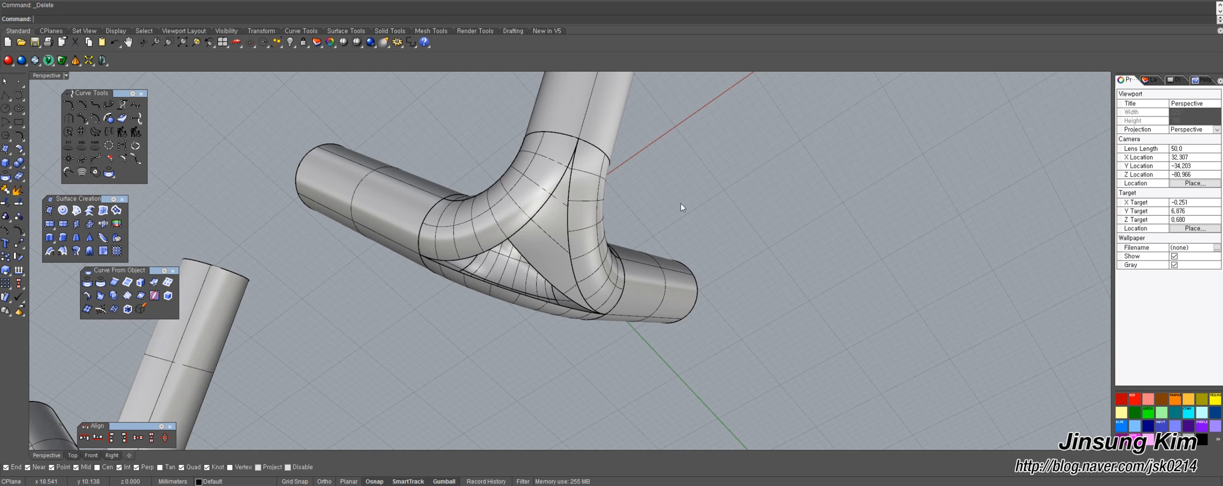
# Mirror a copy of the trimmed underside surface across the junction's middle plane to close the remaining half.
pyautogui.click(539, 242)
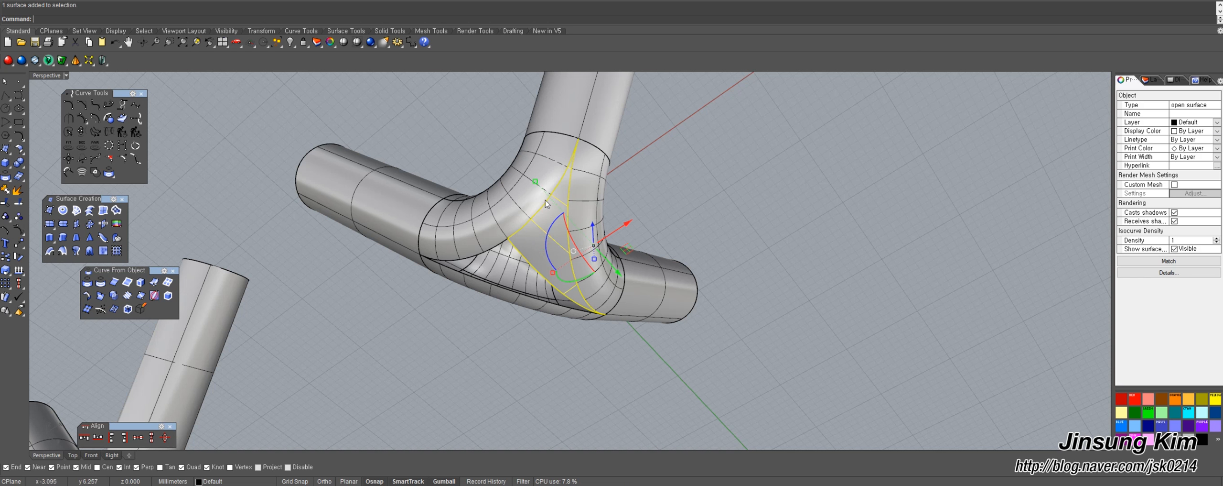
pyautogui.moveTo(562, 210); pyautogui.dragTo(504, 246, button='right')
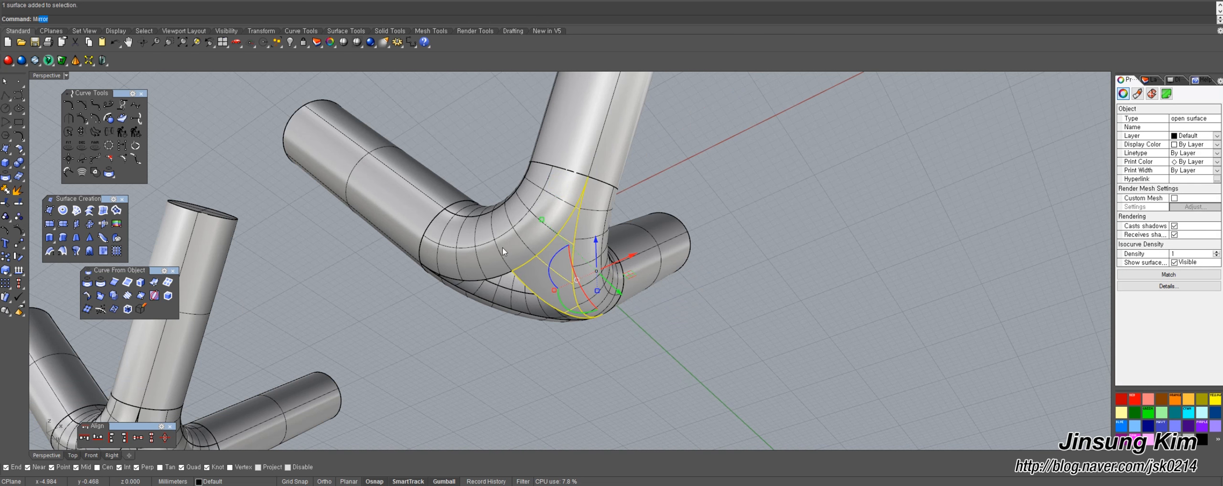
pyautogui.write('Mi')
pyautogui.press('Return')
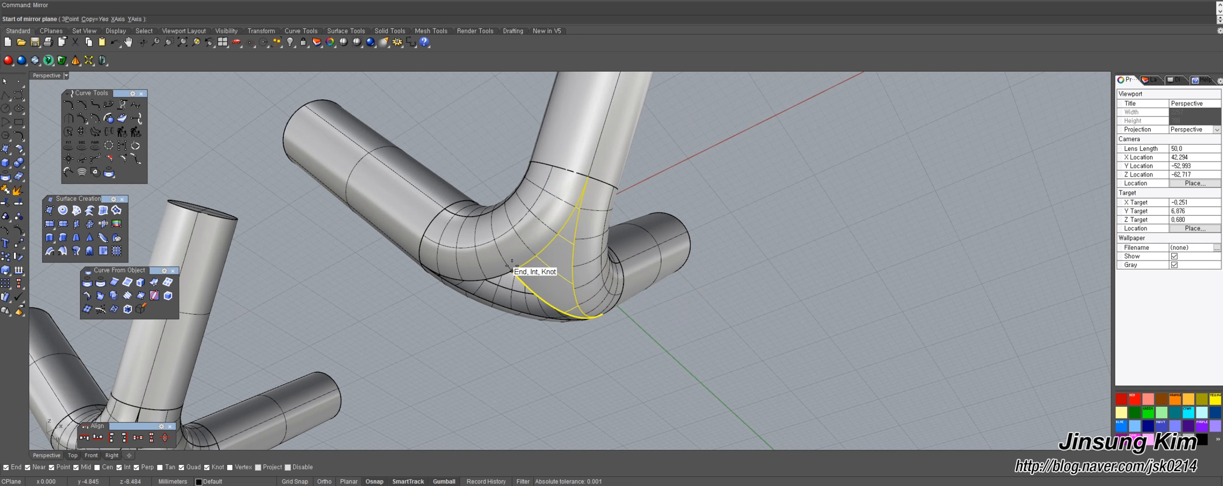
pyautogui.click(511, 270)
pyautogui.moveTo(519, 219); pyautogui.dragTo(491, 382, button='right')
pyautogui.click(510, 413)
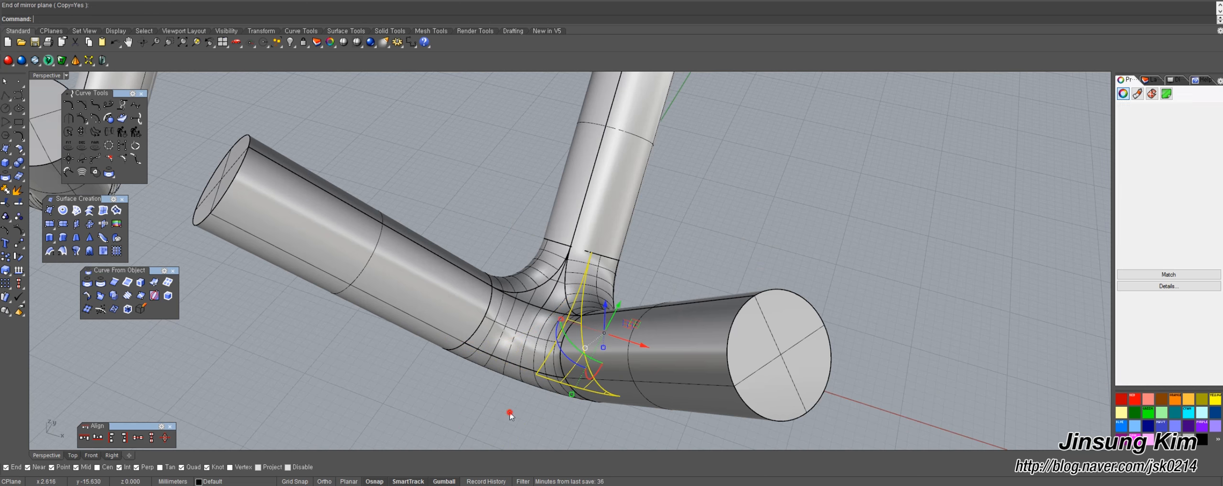
pyautogui.click(536, 418)
# Select the entire reworked original junction and join its surfaces.
pyautogui.moveTo(538, 418); pyautogui.dragTo(516, 101, button='right')
pyautogui.moveTo(680, 135); pyautogui.dragTo(693, 299, button='right')
pyautogui.scroll(-7, 651, 313)
pyautogui.moveTo(521, 356); pyautogui.dragTo(521, 357)
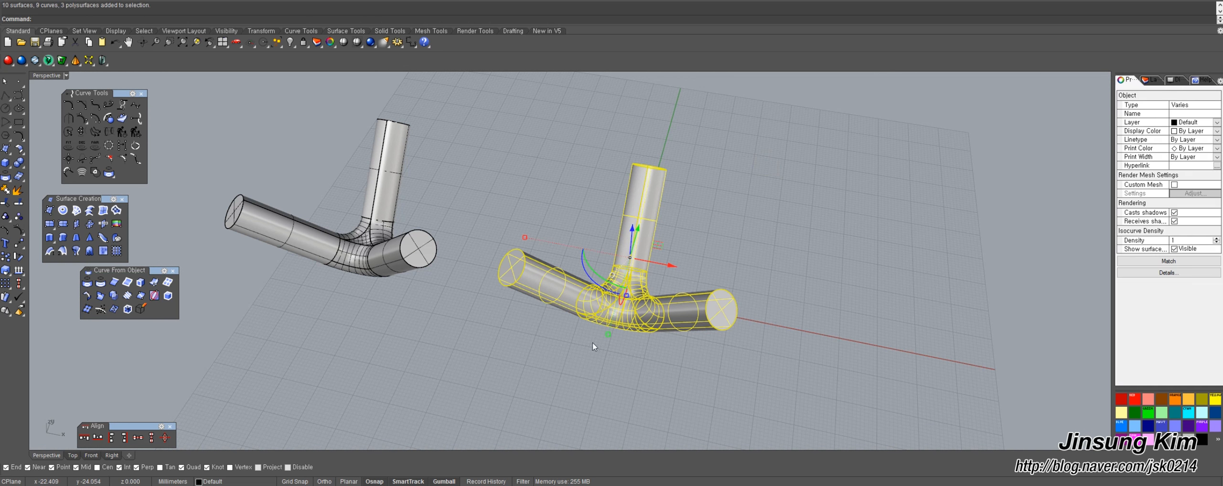
pyautogui.middleClick(610, 316)
pyautogui.click(636, 287)
pyautogui.click(721, 234)
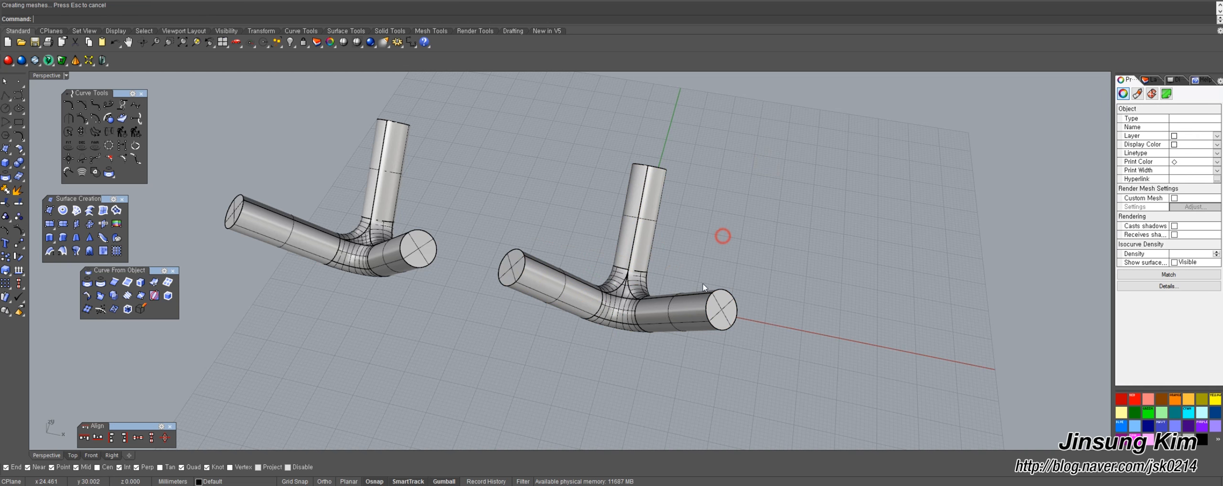
# Show both junctions together in Rendered display mode to compare them.
pyautogui.moveTo(721, 234); pyautogui.dragTo(632, 323, button='right')
pyautogui.scroll(-2, 413, 297)
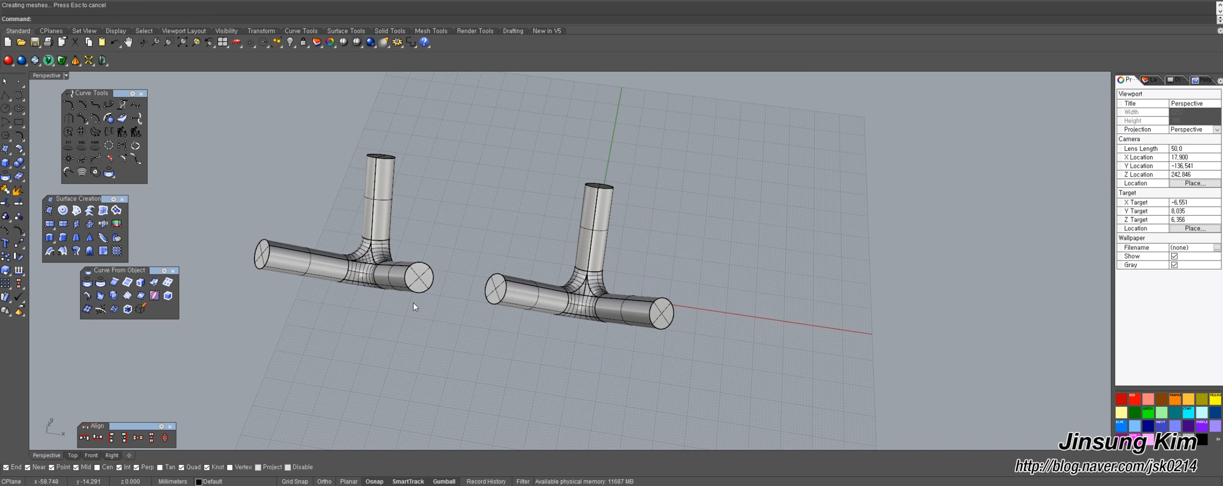
pyautogui.hotkey('ctrl', 'alt', 'r')
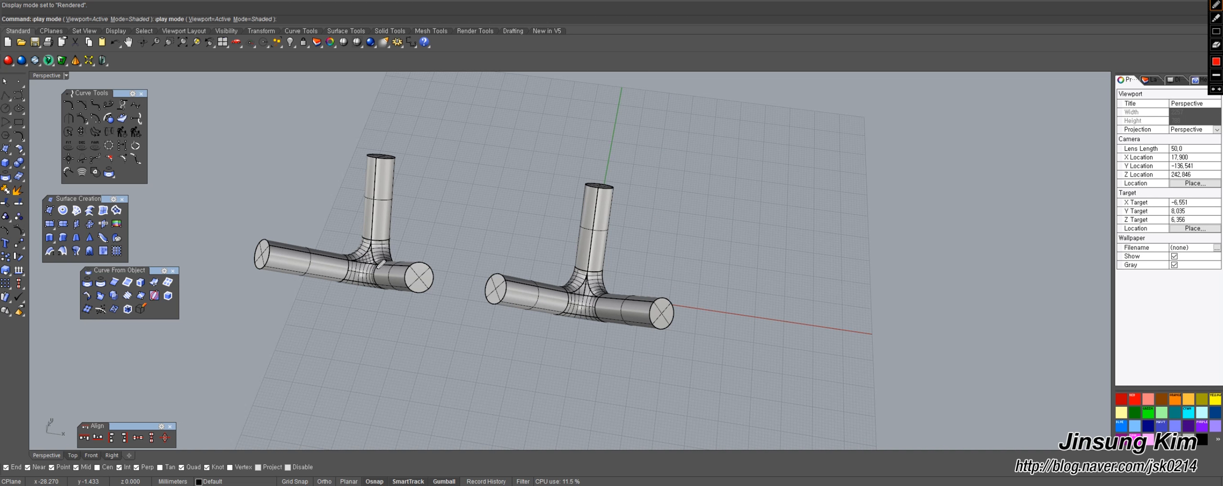
pyautogui.moveTo(377, 269)
pyautogui.mouseDown()
pyautogui.moveTo(350, 261)
pyautogui.moveTo(426, 210)
pyautogui.mouseUp()
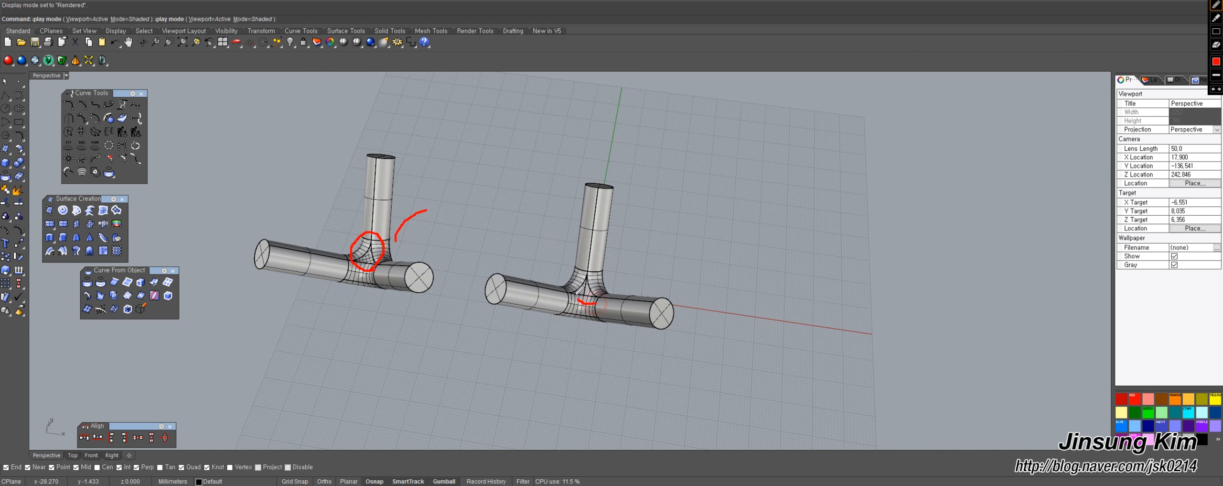
pyautogui.moveTo(604, 267); pyautogui.dragTo(630, 241)
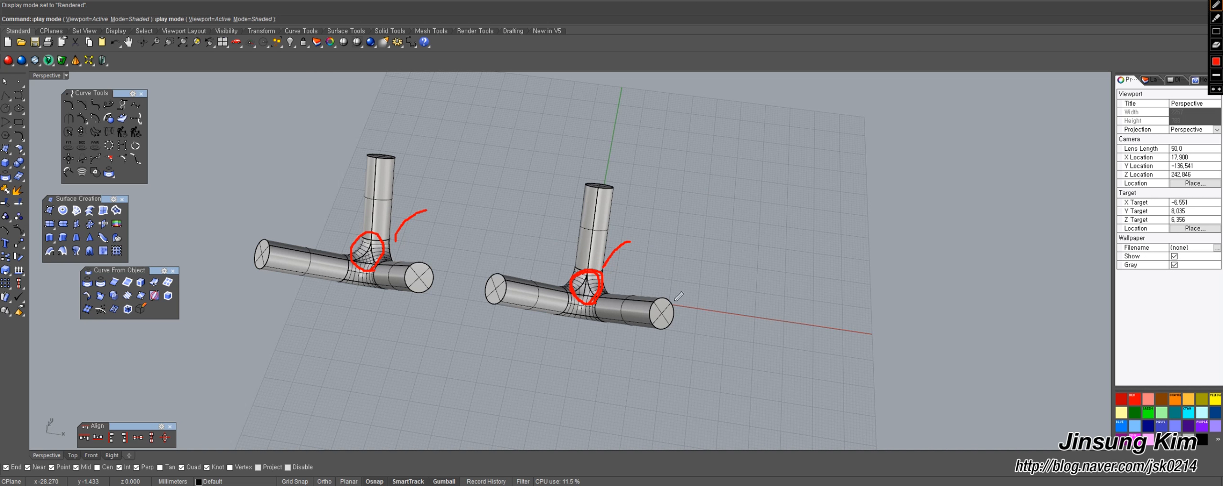
pyautogui.press('Escape')
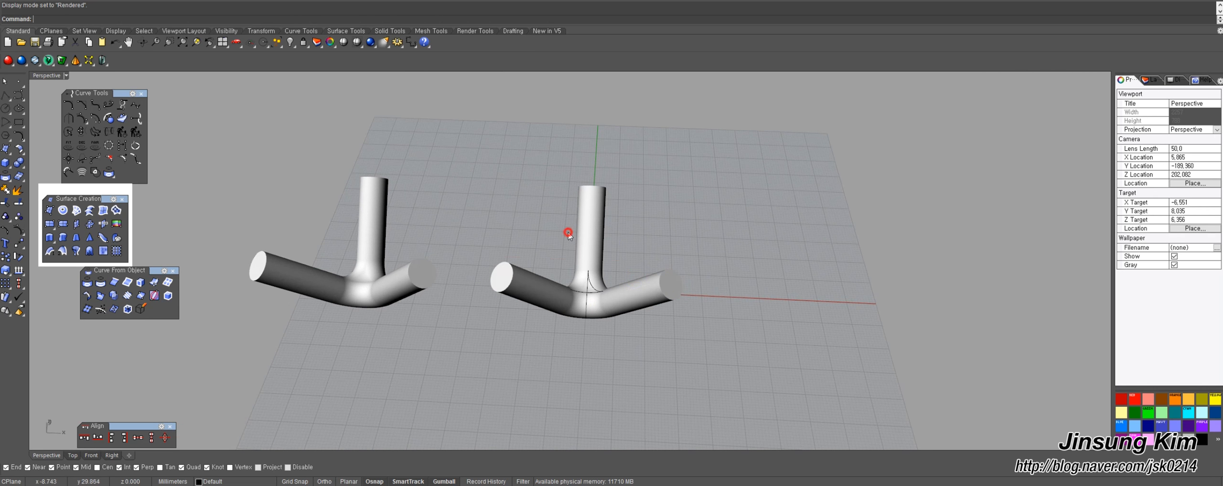
# Hide the leftover curves around the junctions so that only the two pipe junctions remain shown.
pyautogui.click(593, 227)
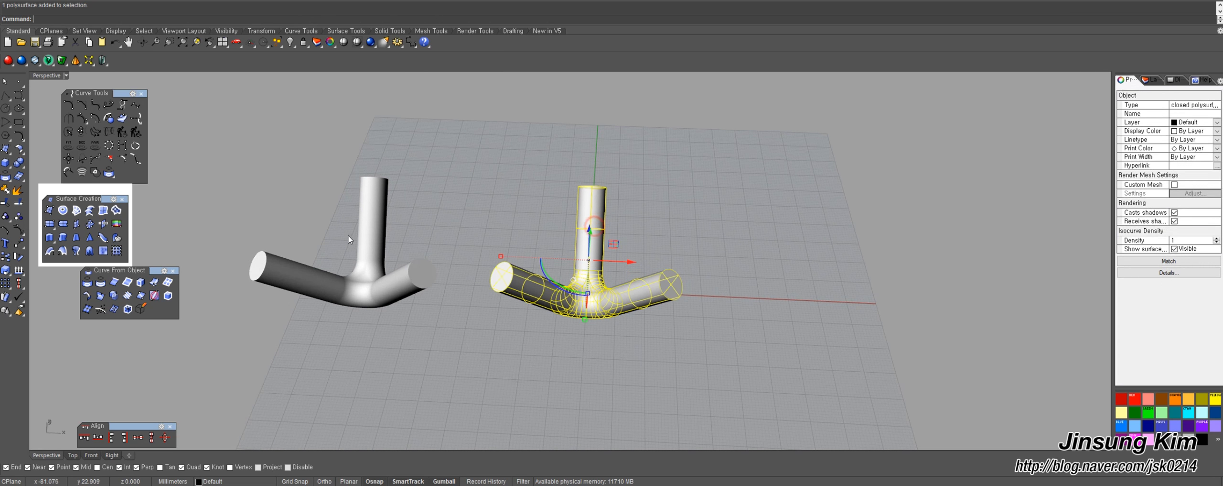
pyautogui.keyDown('shift'); pyautogui.click(349, 239); pyautogui.keyUp('shift')
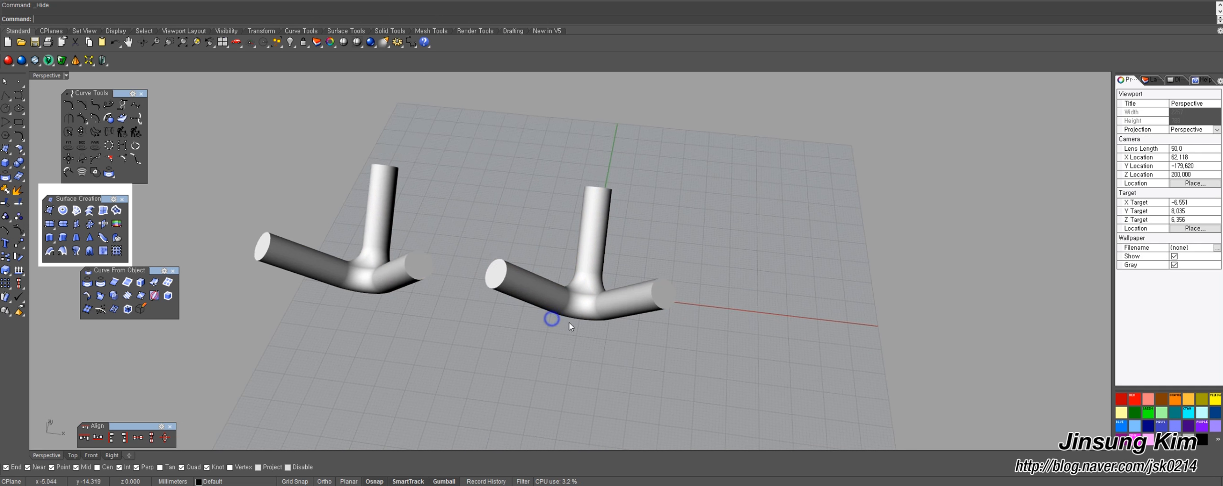
pyautogui.moveTo(569, 323); pyautogui.dragTo(532, 326, button='right')
pyautogui.moveTo(649, 313)
pyautogui.mouseDown(button='right')
pyautogui.moveTo(650, 328)
pyautogui.moveTo(527, 330)
pyautogui.mouseUp(button='right')
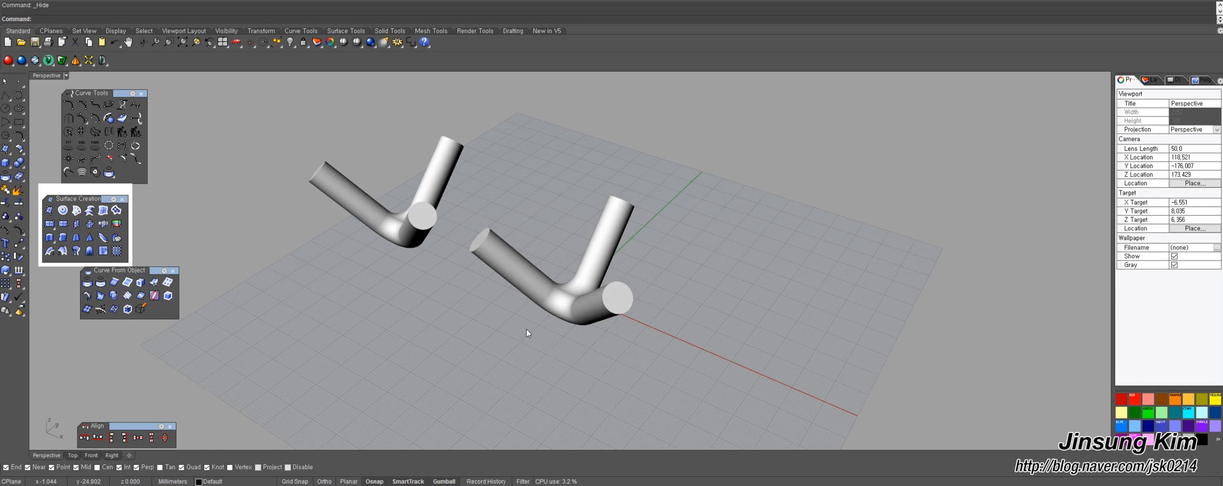
# Switch the Perspective viewport to Shaded display mode with both junctions in view.
pyautogui.hotkey('ctrl', 'alt', 's')
pyautogui.moveTo(470, 302); pyautogui.dragTo(447, 316, button='right')
pyautogui.scroll(4, 446, 316)
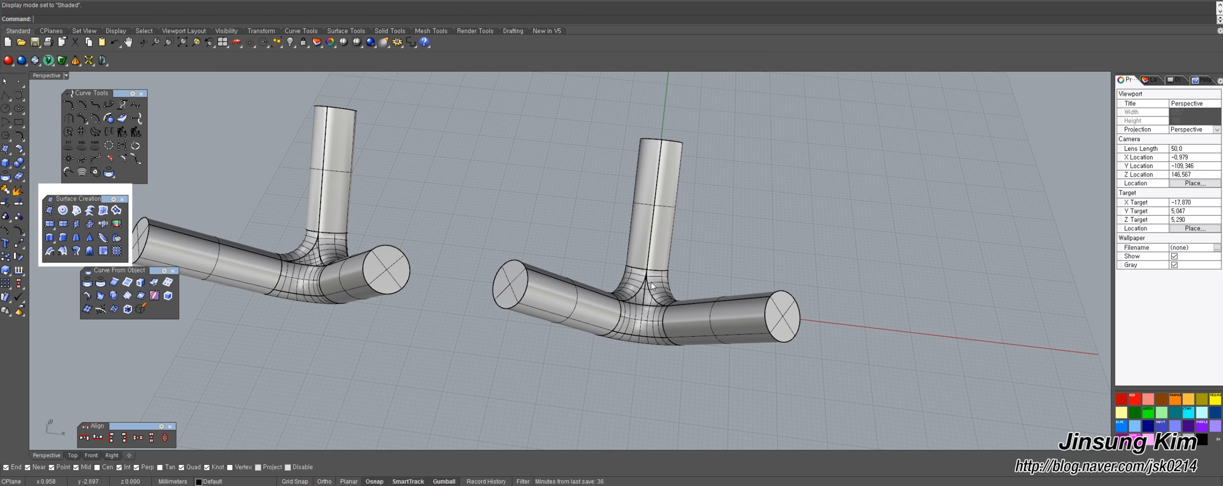
pyautogui.moveTo(649, 316); pyautogui.dragTo(653, 343, button='right')
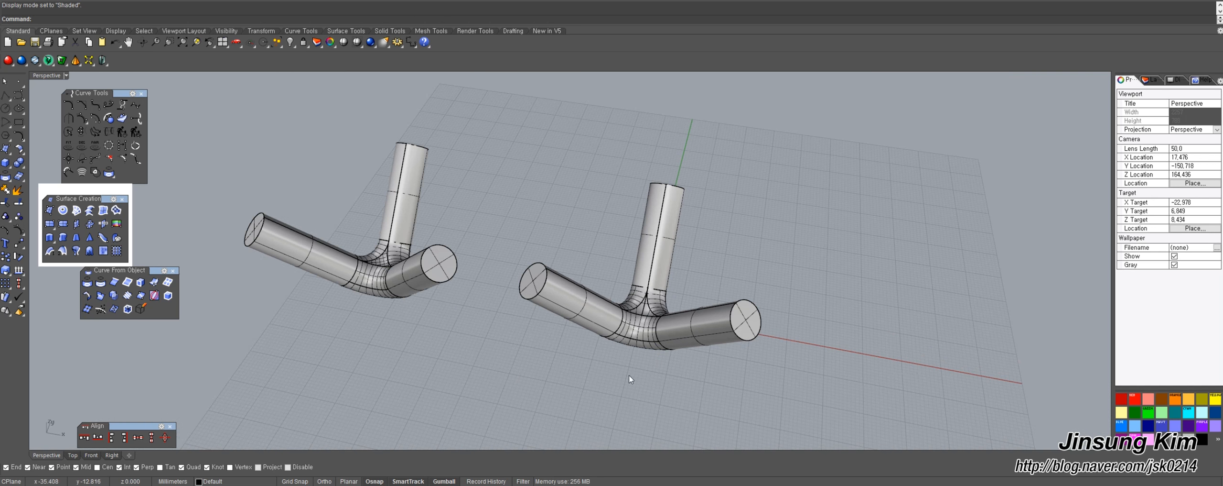
pyautogui.moveTo(500, 334); pyautogui.dragTo(569, 345, button='right')
pyautogui.moveTo(679, 364); pyautogui.dragTo(452, 287)
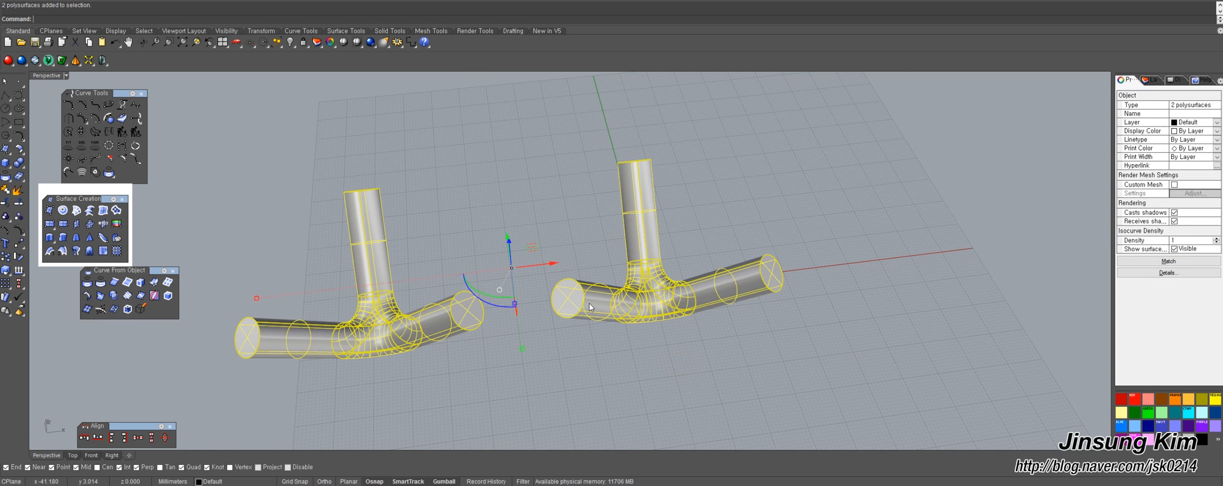
pyautogui.middleClick(590, 304)
pyautogui.click(577, 256)
pyautogui.moveTo(613, 312); pyautogui.dragTo(524, 349, button='right')
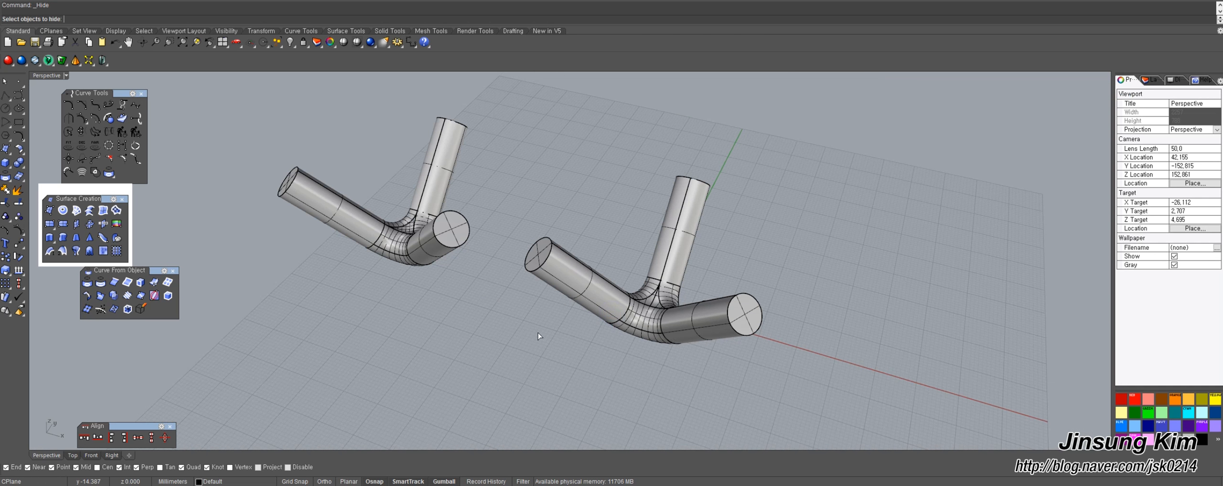
pyautogui.moveTo(628, 379); pyautogui.dragTo(428, 206)
# Detach the Analyze and Surface Analysis toolbars so they float over the viewport.
pyautogui.click(23, 274)
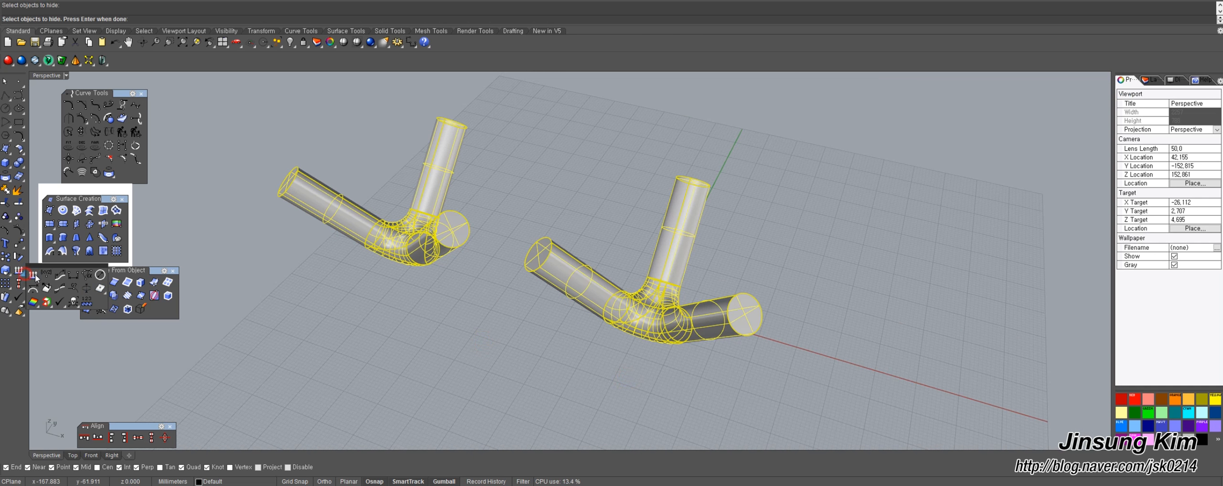
pyautogui.moveTo(41, 266); pyautogui.dragTo(73, 326)
pyautogui.click(64, 367)
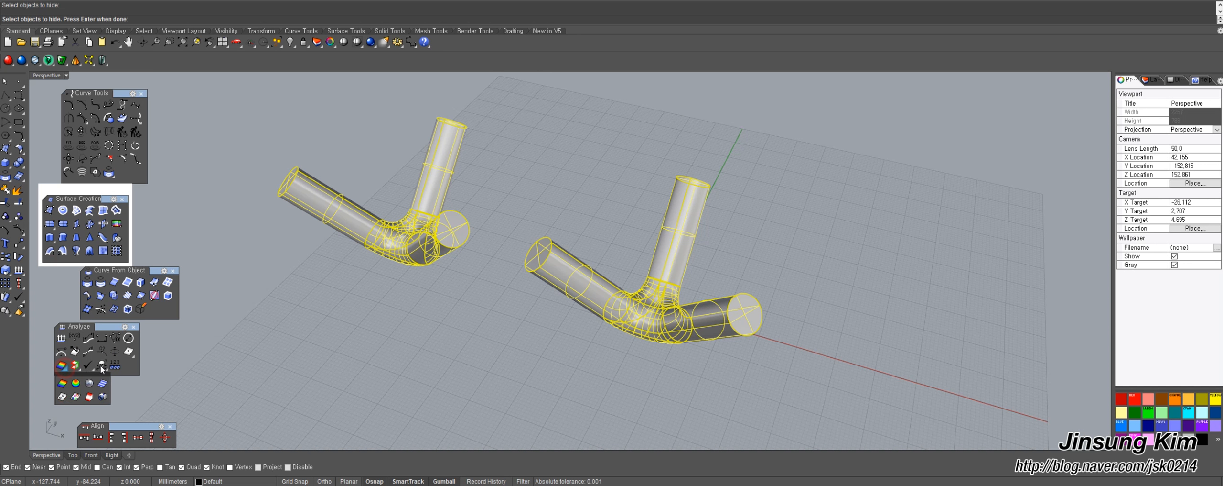
pyautogui.moveTo(93, 378); pyautogui.dragTo(196, 374)
# Apply an environment map (EMap) analysis to both pipe junctions.
pyautogui.click(191, 378)
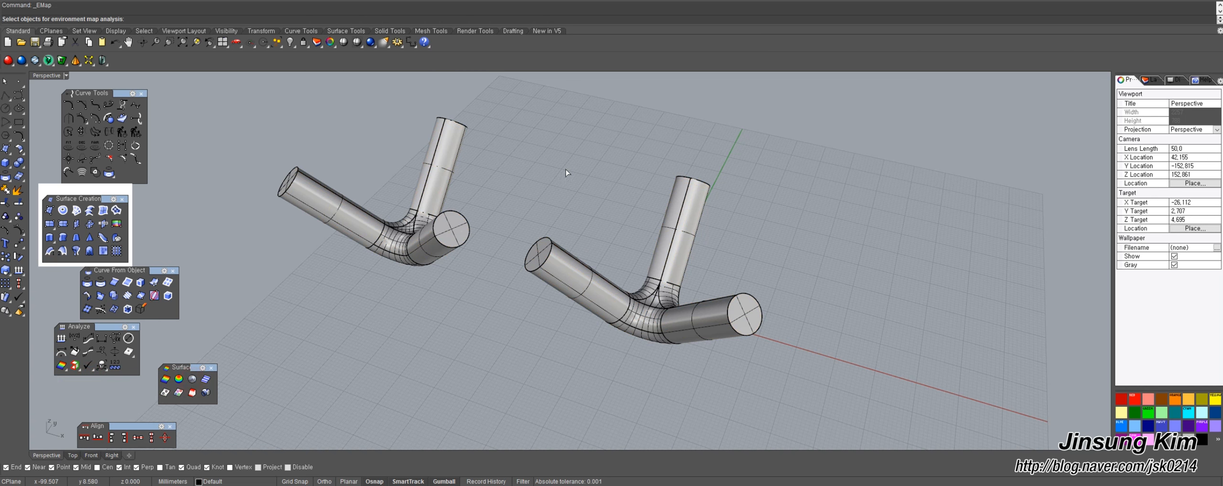
pyautogui.click(430, 229)
pyautogui.click(582, 268)
pyautogui.press('Return')
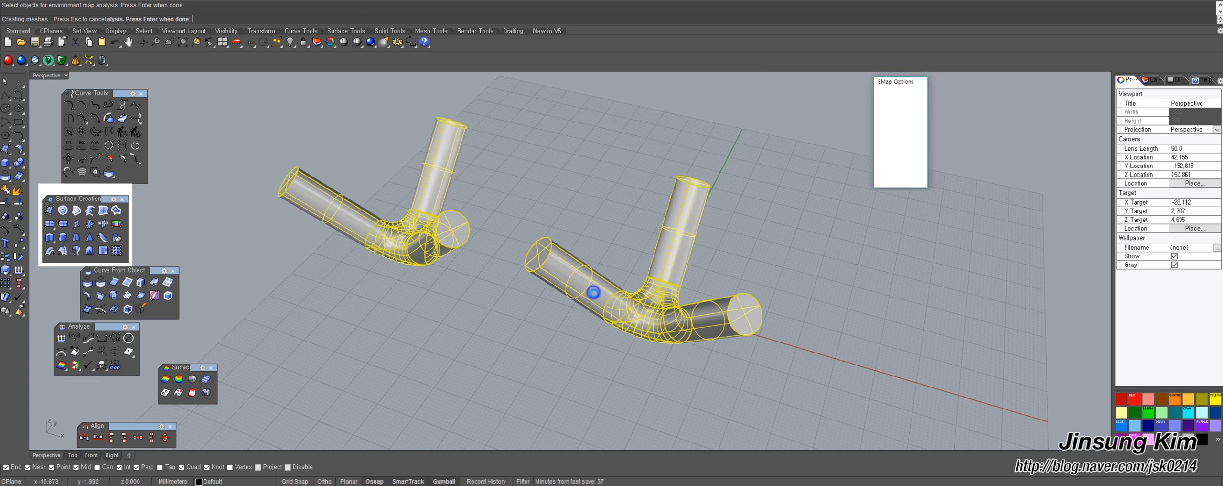
# Give the viewport a gradient background with the GradientView command.
pyautogui.moveTo(612, 272); pyautogui.dragTo(696, 340, button='right')
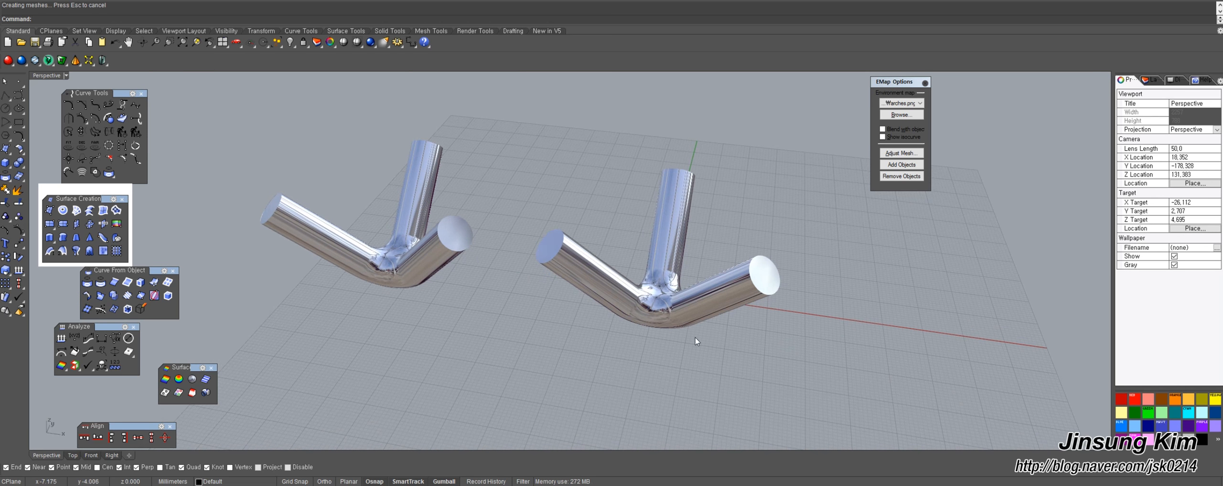
pyautogui.moveTo(460, 267); pyautogui.dragTo(516, 308, button='right')
pyautogui.scroll(3, 516, 308)
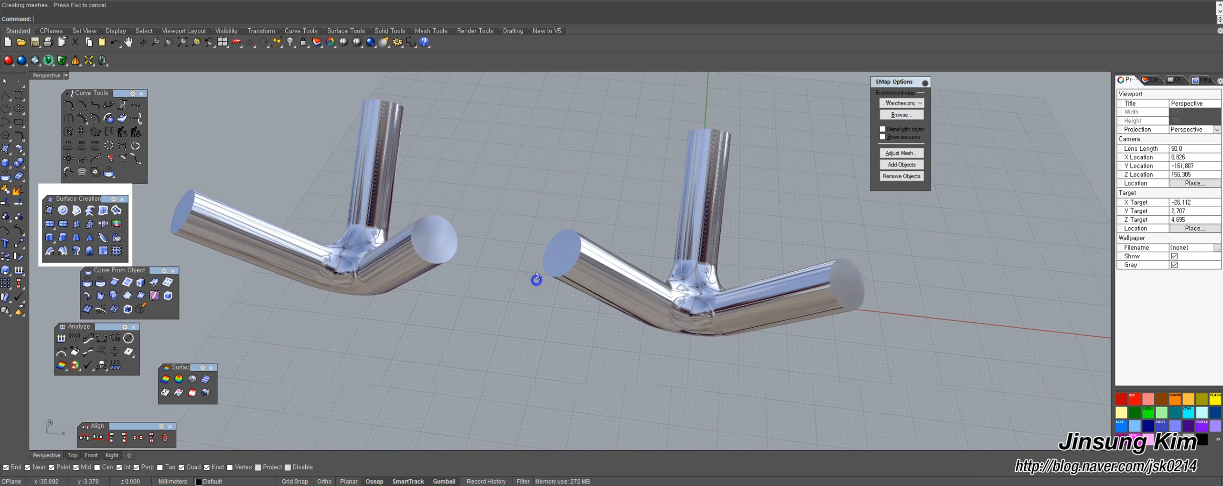
pyautogui.moveTo(537, 278); pyautogui.dragTo(497, 150, button='right')
pyautogui.write('GradientView')
pyautogui.press('Return')
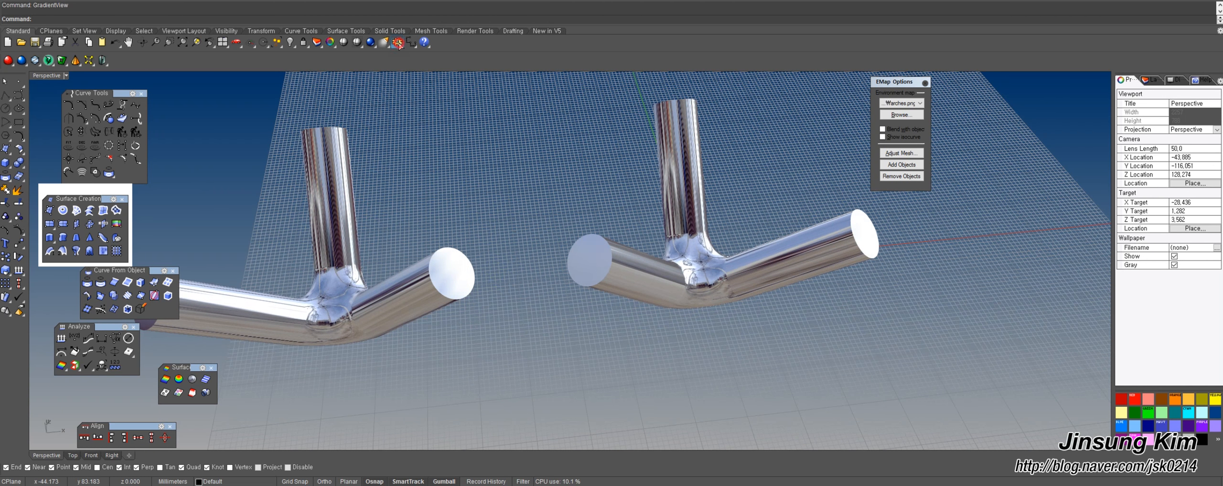
# Turn off the grid lines and grid axes for all viewports in the document's grid properties.
pyautogui.click(399, 43)
pyautogui.click(243, 158)
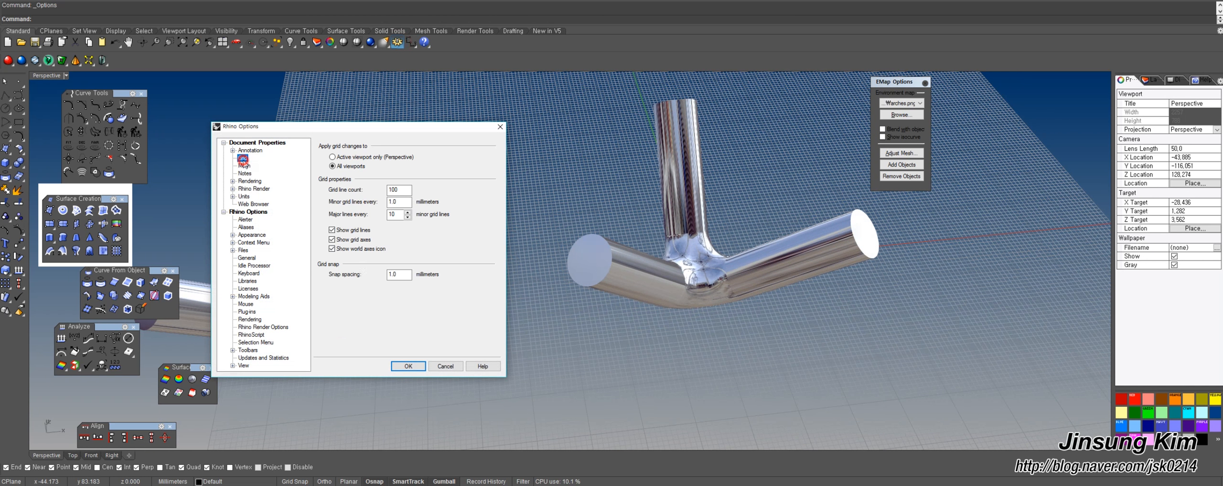
pyautogui.click(349, 230)
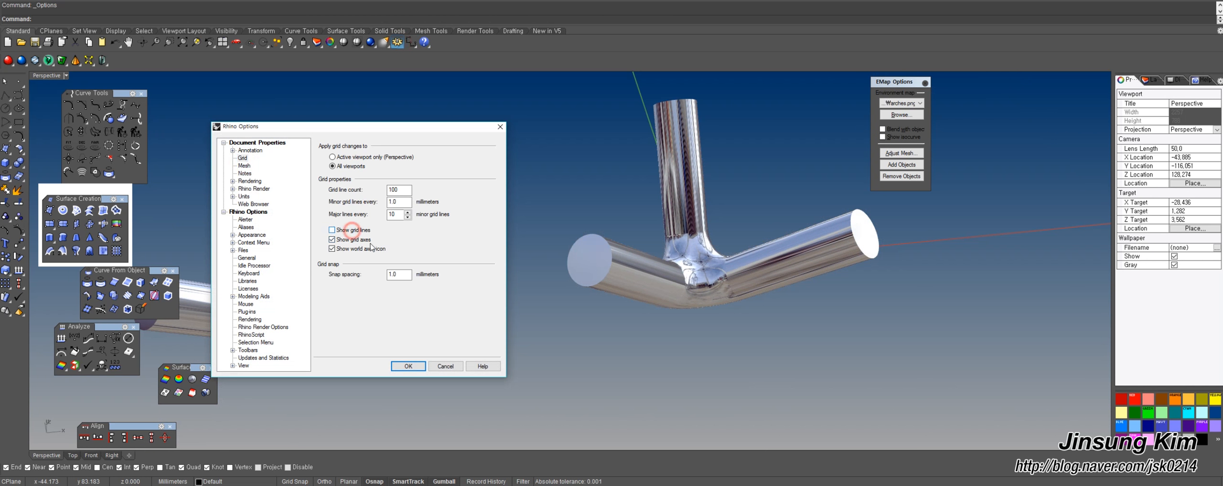
pyautogui.click(355, 240)
pyautogui.click(408, 365)
pyautogui.click(543, 327)
# Move the left junction about 9.7 mm along the X axis, closer to the other junction.
pyautogui.keyDown('shift'); pyautogui.moveTo(478, 315); pyautogui.dragTo(440, 299, button='right'); pyautogui.keyUp('shift')
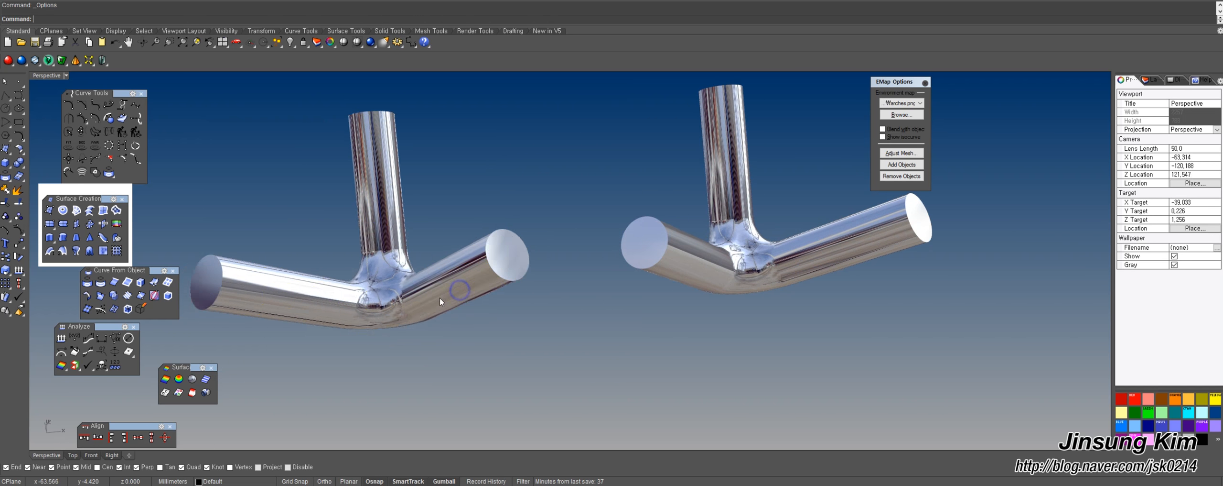
pyautogui.click(438, 288)
pyautogui.moveTo(414, 230); pyautogui.dragTo(463, 227)
pyautogui.click(692, 309)
pyautogui.keyDown('shift'); pyautogui.moveTo(749, 293); pyautogui.dragTo(794, 342, button='right'); pyautogui.keyUp('shift')
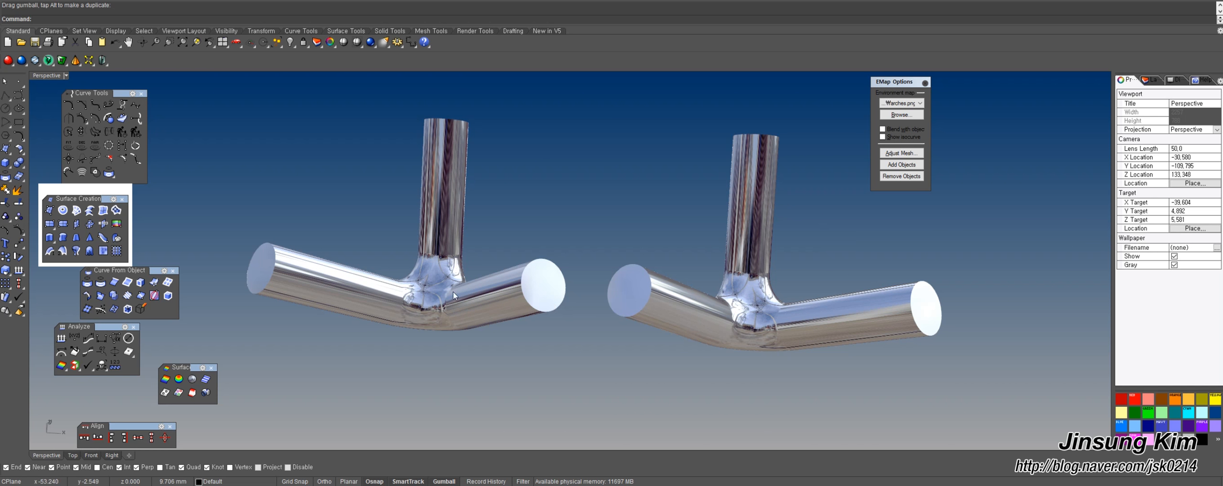
# Examine the environment map reflections on both junctions from above and underneath, comparing surface smoothness where the openings were closed.
pyautogui.click(809, 348)
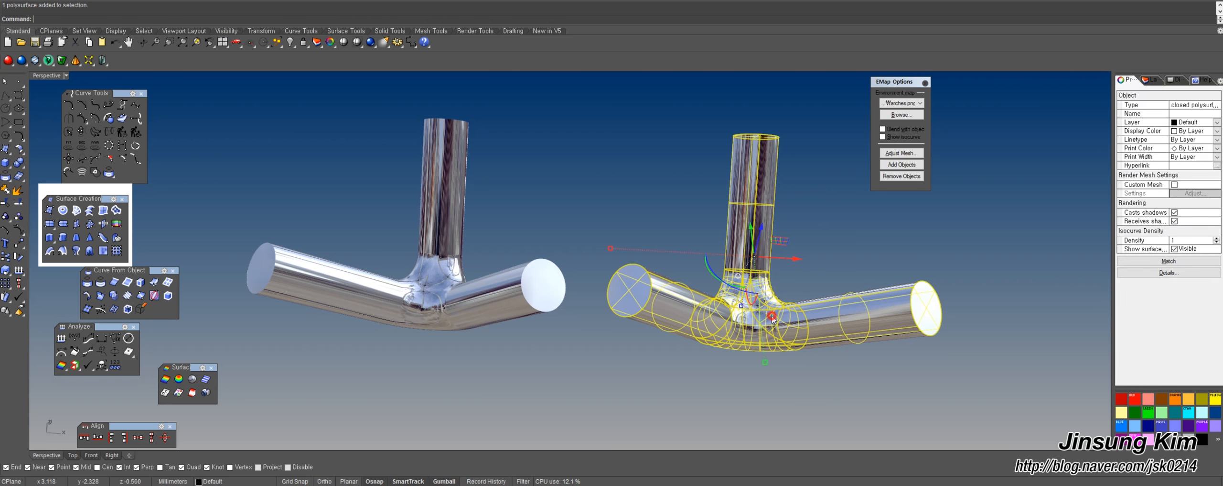
pyautogui.click(543, 202)
pyautogui.moveTo(759, 256); pyautogui.dragTo(744, 203, button='right')
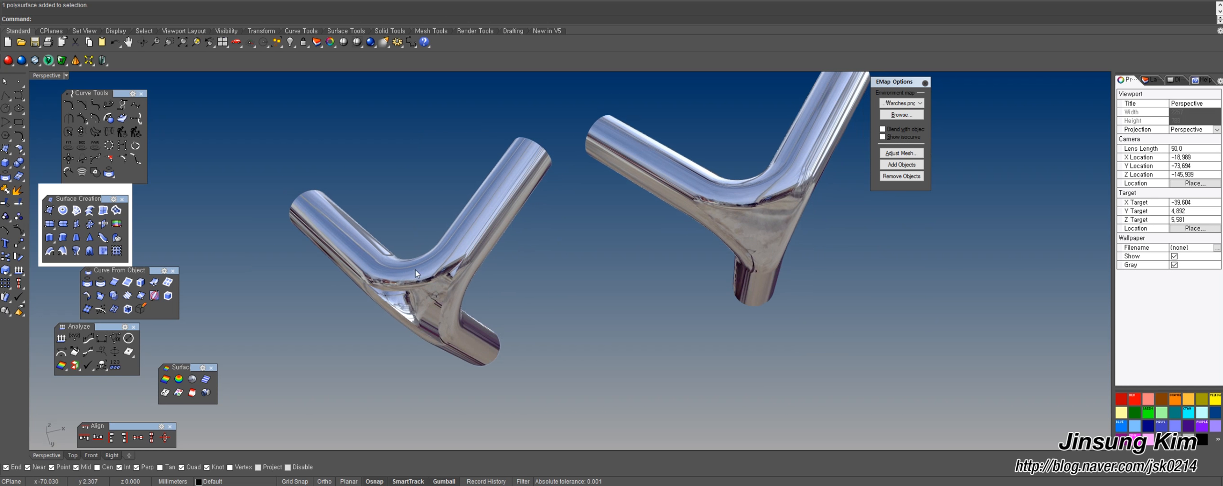
pyautogui.moveTo(759, 309); pyautogui.dragTo(737, 212, button='right')
pyautogui.moveTo(705, 165); pyautogui.dragTo(369, 263, button='right')
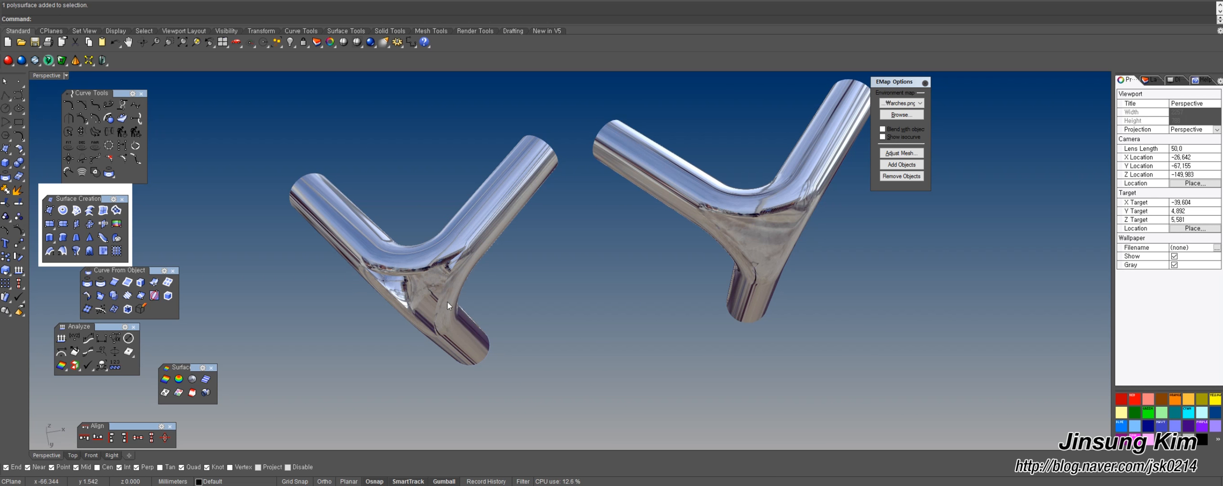
pyautogui.moveTo(447, 301); pyautogui.dragTo(465, 342, button='right')
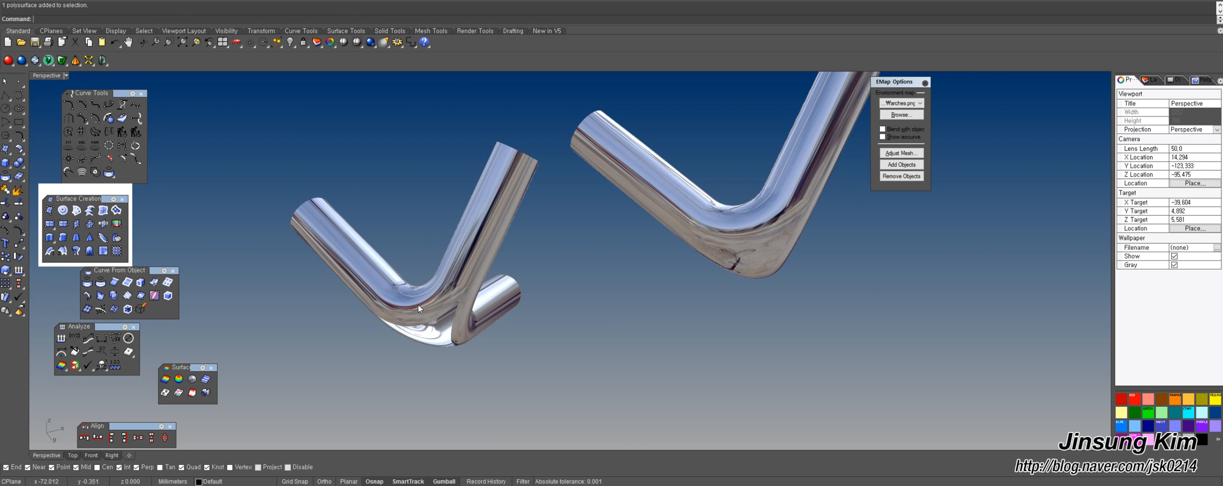
pyautogui.moveTo(705, 303); pyautogui.dragTo(585, 318, button='right')
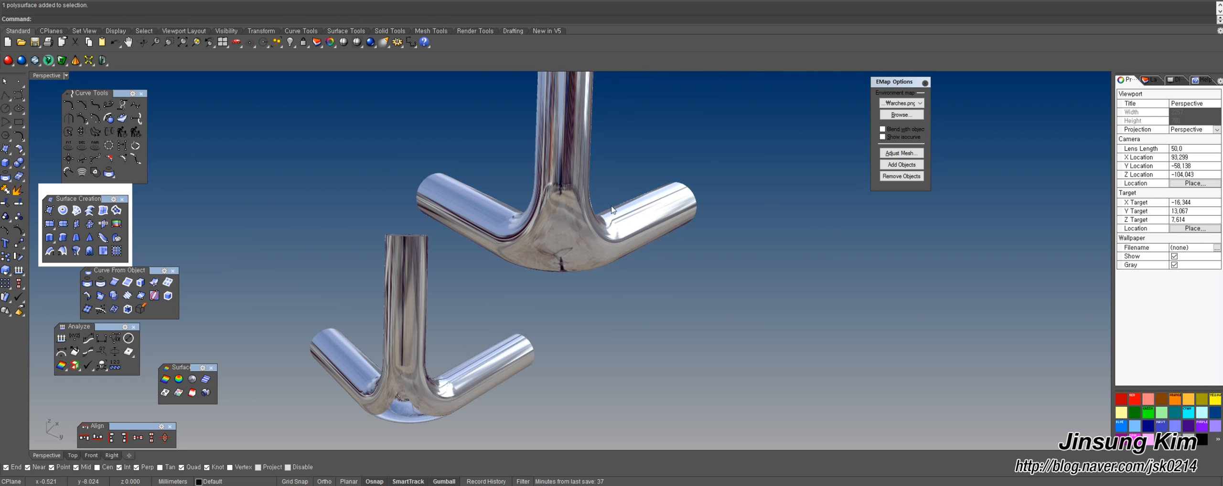
pyautogui.moveTo(654, 226)
pyautogui.mouseDown(button='right')
pyautogui.moveTo(656, 289)
pyautogui.moveTo(583, 302)
pyautogui.moveTo(667, 220)
pyautogui.mouseUp(button='right')
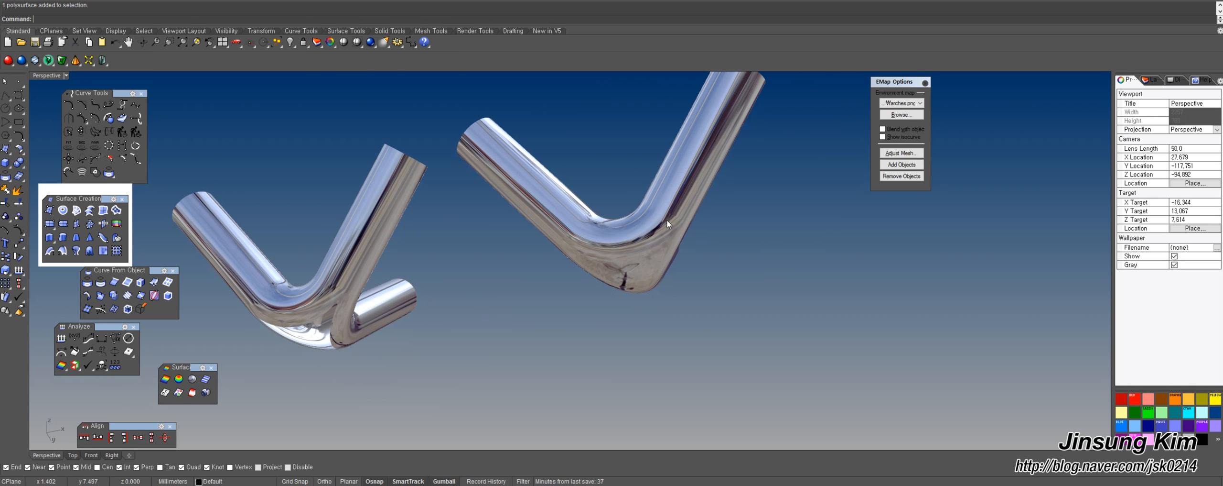
pyautogui.moveTo(594, 255); pyautogui.dragTo(581, 274, button='right')
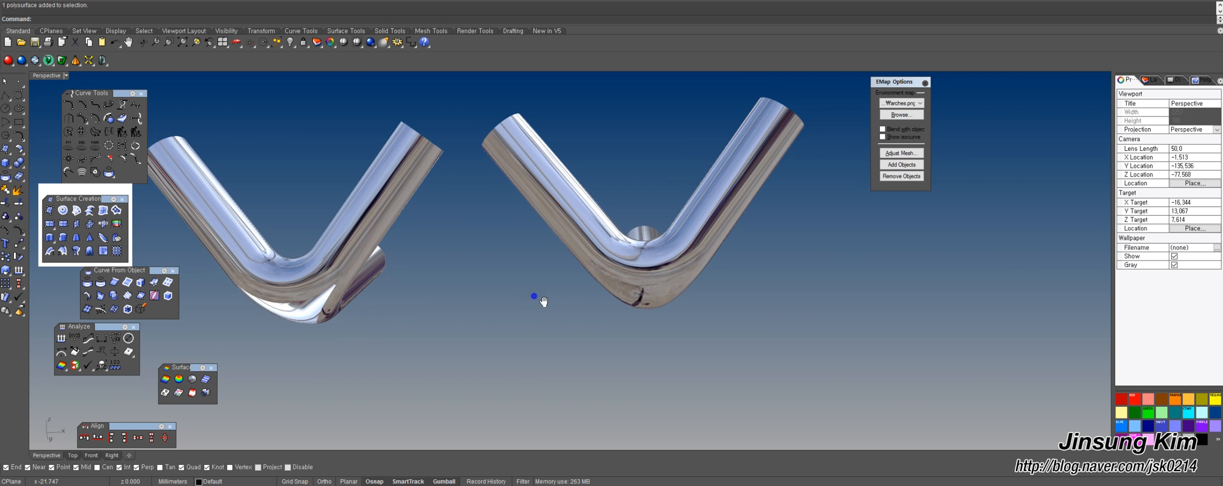
pyautogui.moveTo(544, 300); pyautogui.dragTo(373, 359, button='right')
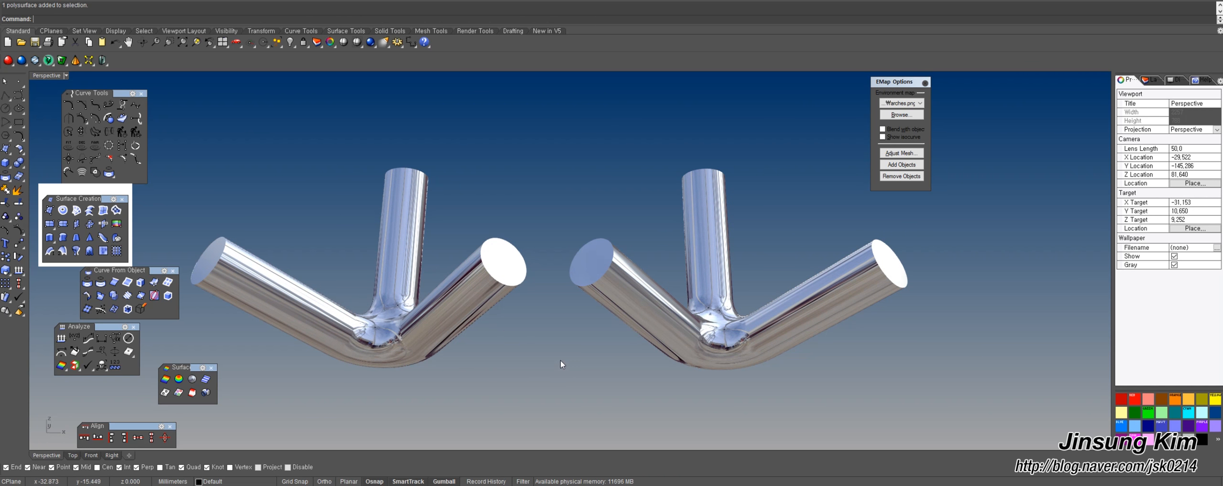
pyautogui.moveTo(560, 360); pyautogui.dragTo(337, 282, button='right')
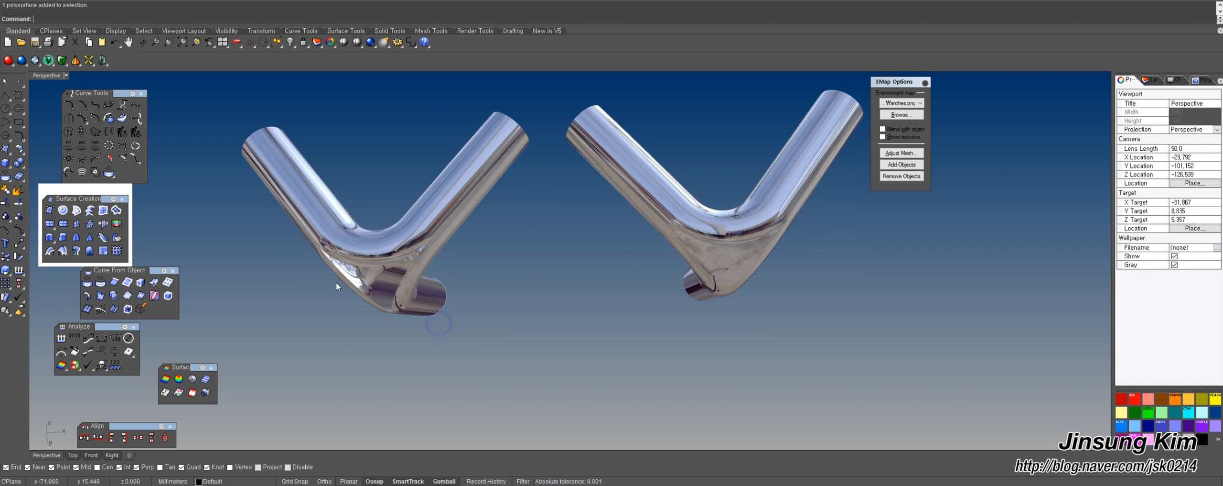
pyautogui.moveTo(469, 291); pyautogui.dragTo(482, 290, button='right')
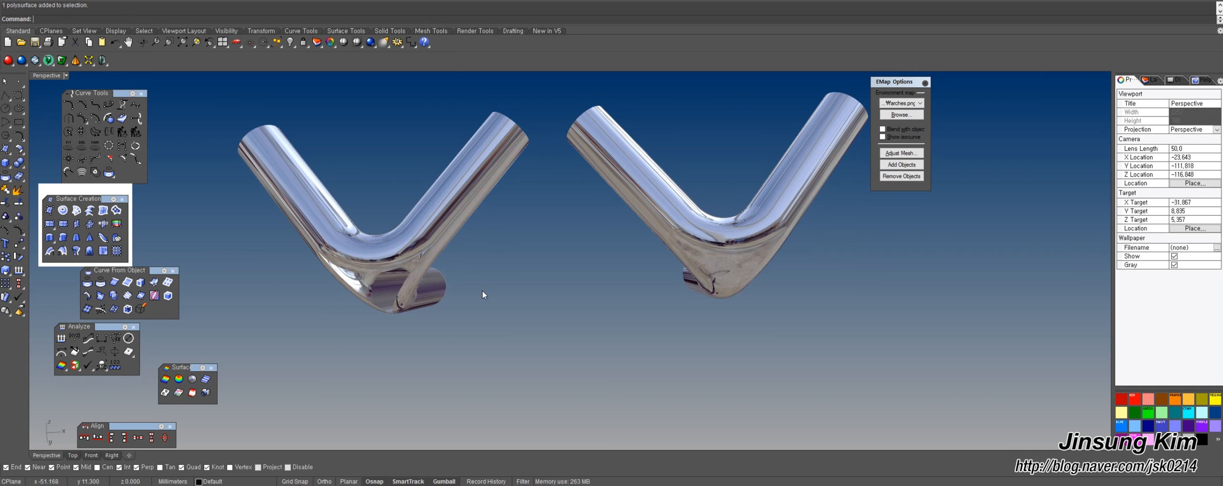
pyautogui.moveTo(482, 291); pyautogui.dragTo(346, 312, button='right')
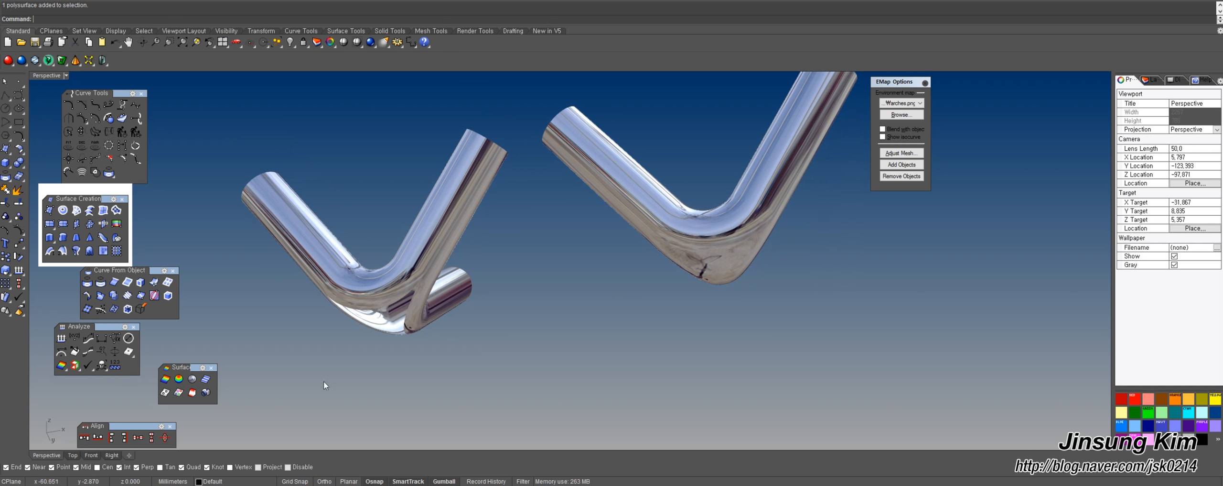
pyautogui.moveTo(736, 262); pyautogui.dragTo(627, 287, button='right')
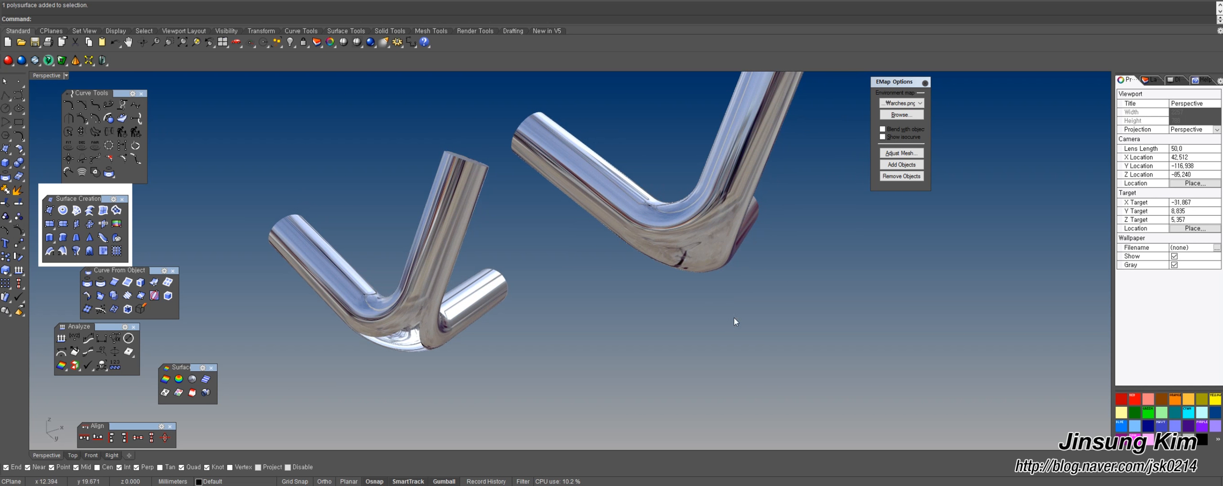
pyautogui.moveTo(697, 279); pyautogui.dragTo(600, 294, button='right')
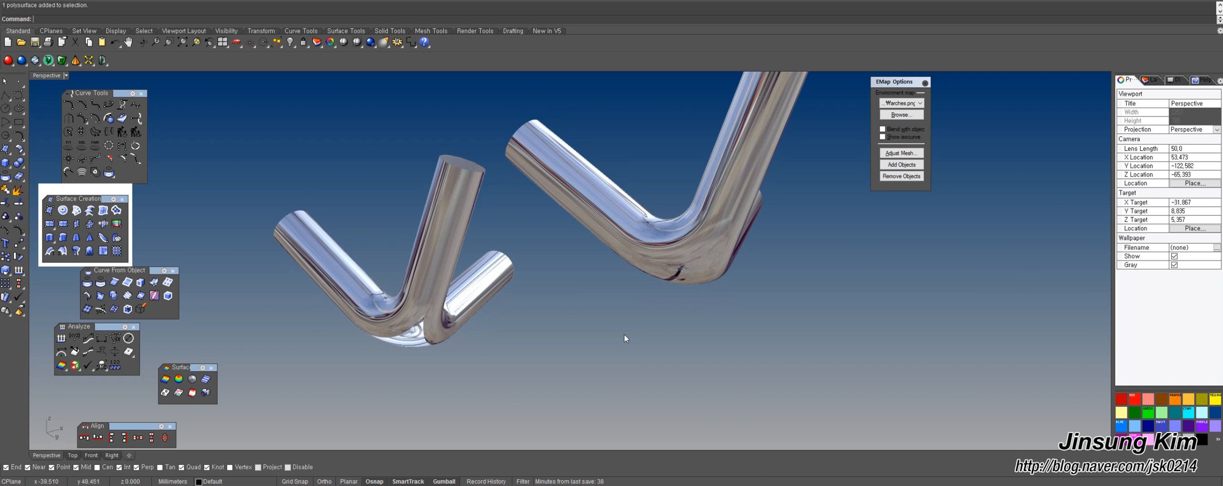
pyautogui.keyDown('shift'); pyautogui.moveTo(645, 319); pyautogui.dragTo(626, 313, button='right'); pyautogui.keyUp('shift')
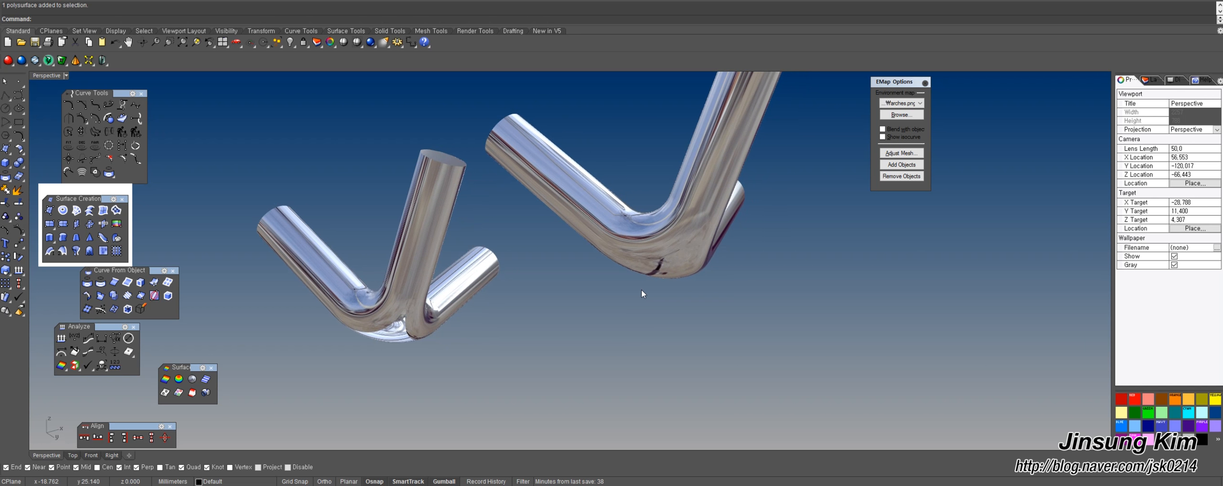
# Compare the environment map reflections on the undersides and upper sides of both junctions, selecting each junction's joint area in turn.
pyautogui.moveTo(437, 364); pyautogui.dragTo(406, 330)
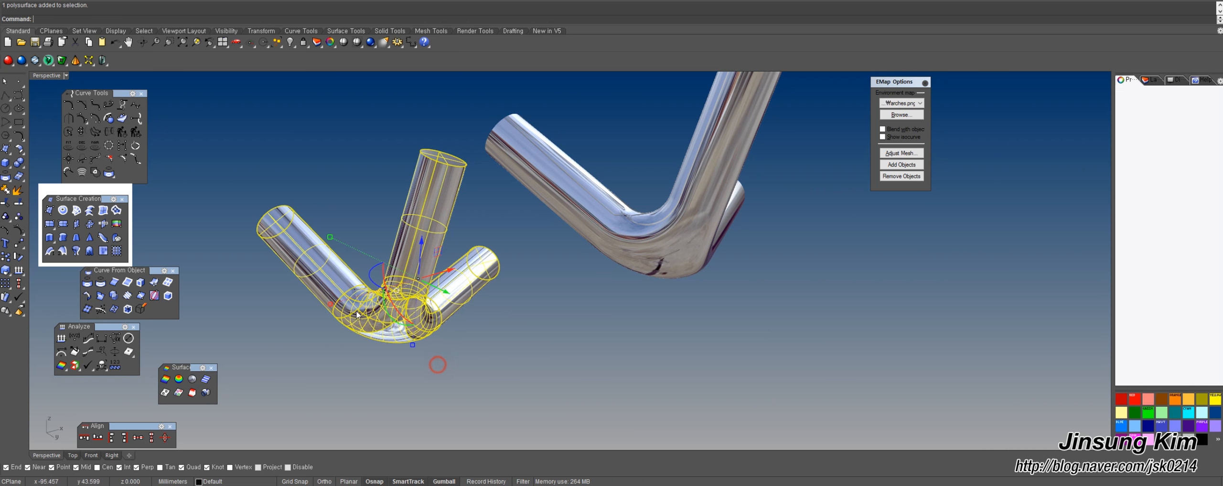
pyautogui.moveTo(754, 309); pyautogui.dragTo(674, 268)
pyautogui.click(699, 325)
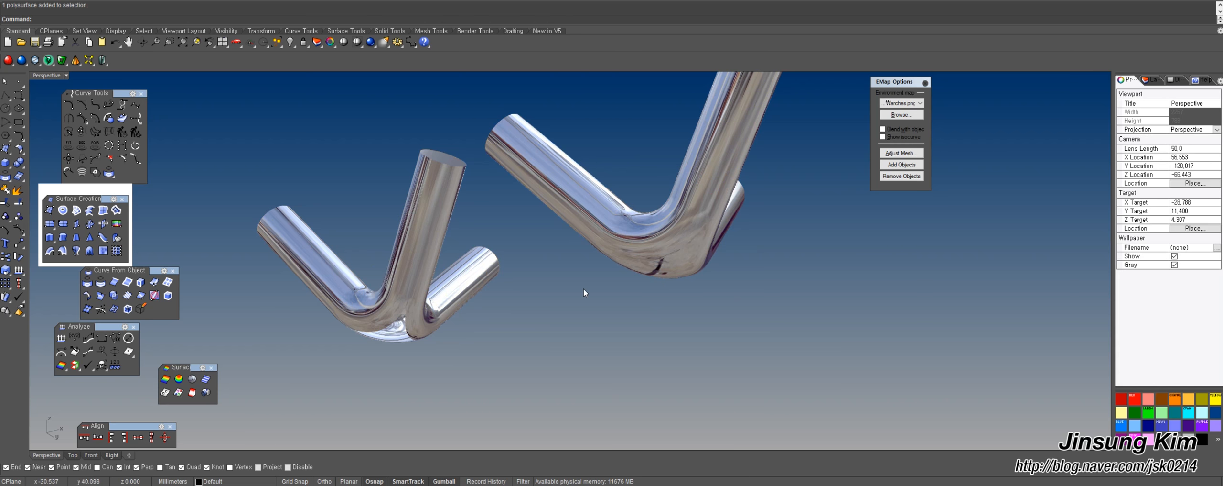
pyautogui.moveTo(625, 350); pyautogui.dragTo(678, 315, button='right')
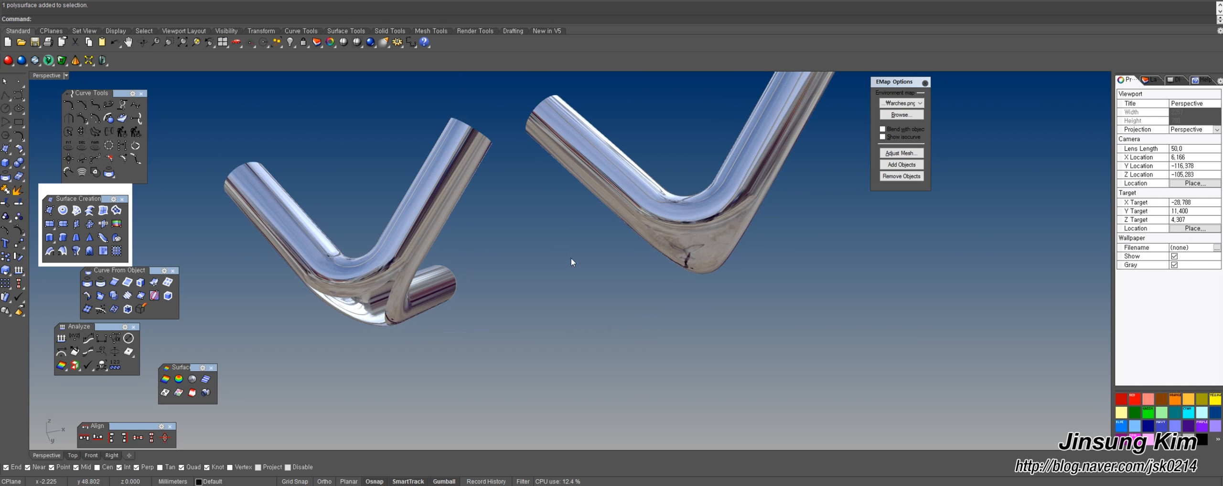
pyautogui.moveTo(761, 156); pyautogui.dragTo(712, 258, button='right')
pyautogui.scroll(-2, 700, 293)
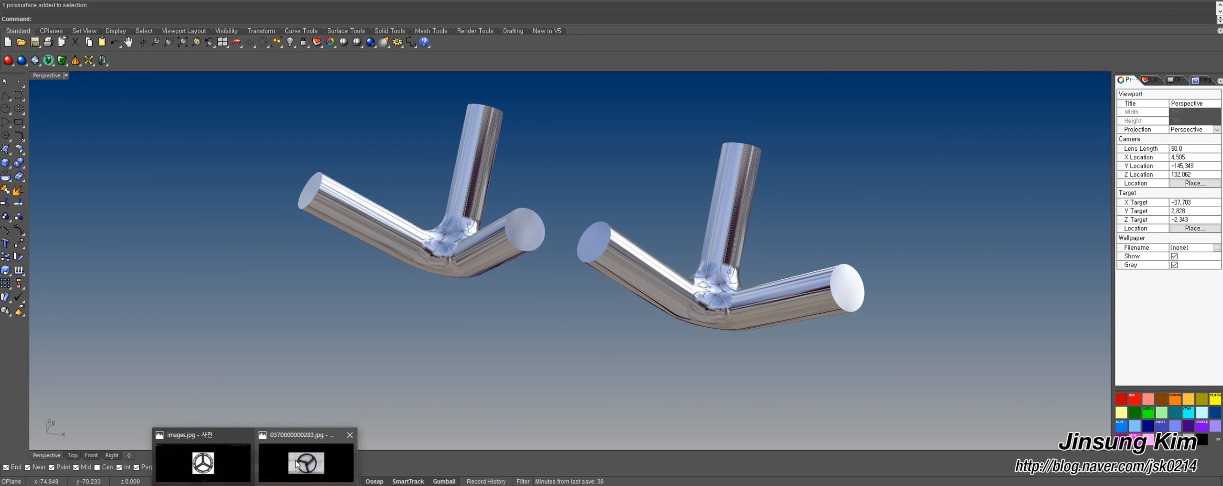
# Switch to the Photos app, examine the spoke-to-hub transitions in the three-spoke wheel reference images, and return to the Rhino junctions.
pyautogui.click(301, 461)
pyautogui.press('Right')
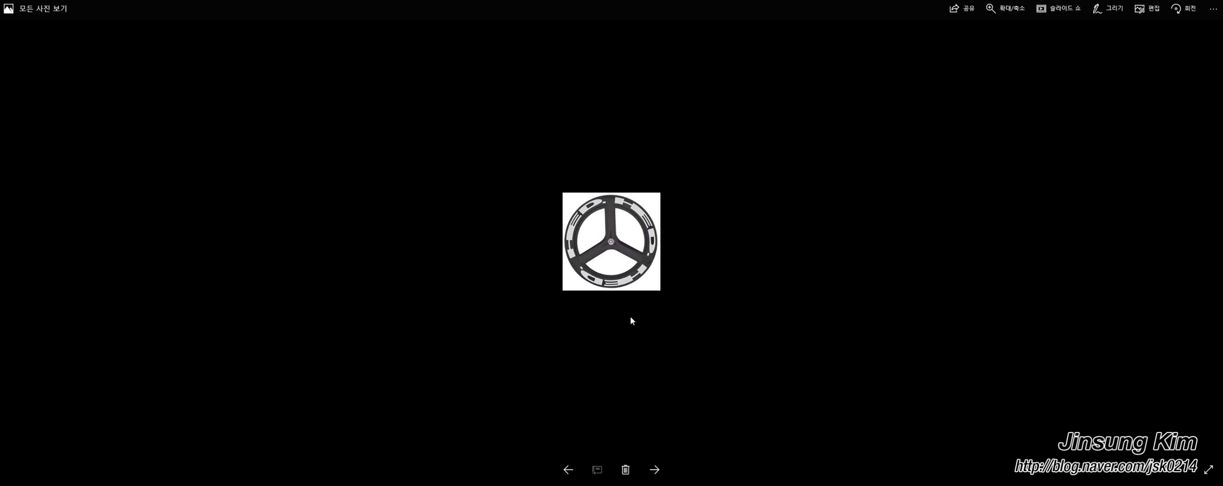
pyautogui.scroll(3, 606, 244)
pyautogui.scroll(2, 603, 242)
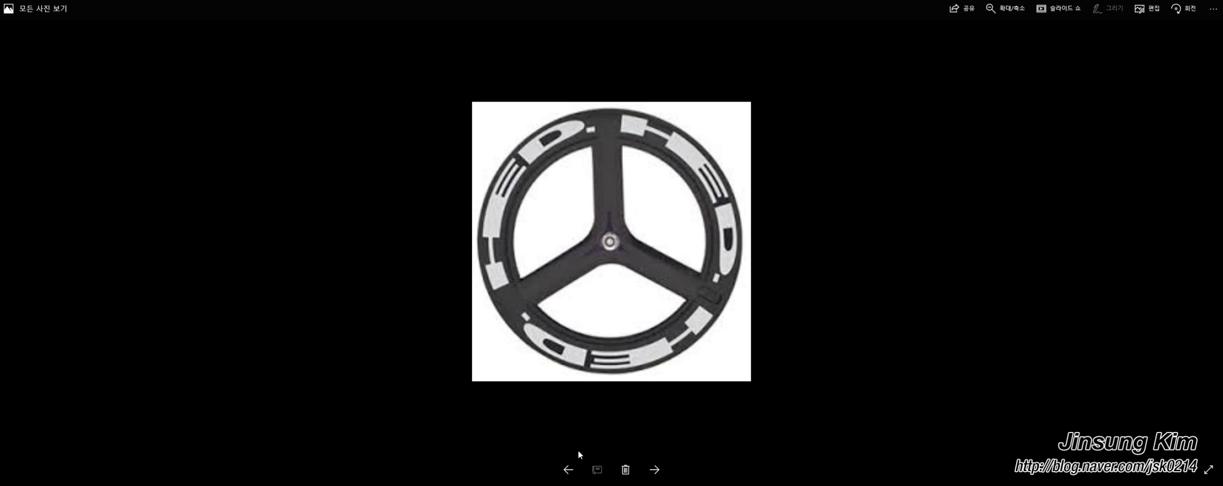
pyautogui.click(568, 469)
pyautogui.scroll(4, 616, 271)
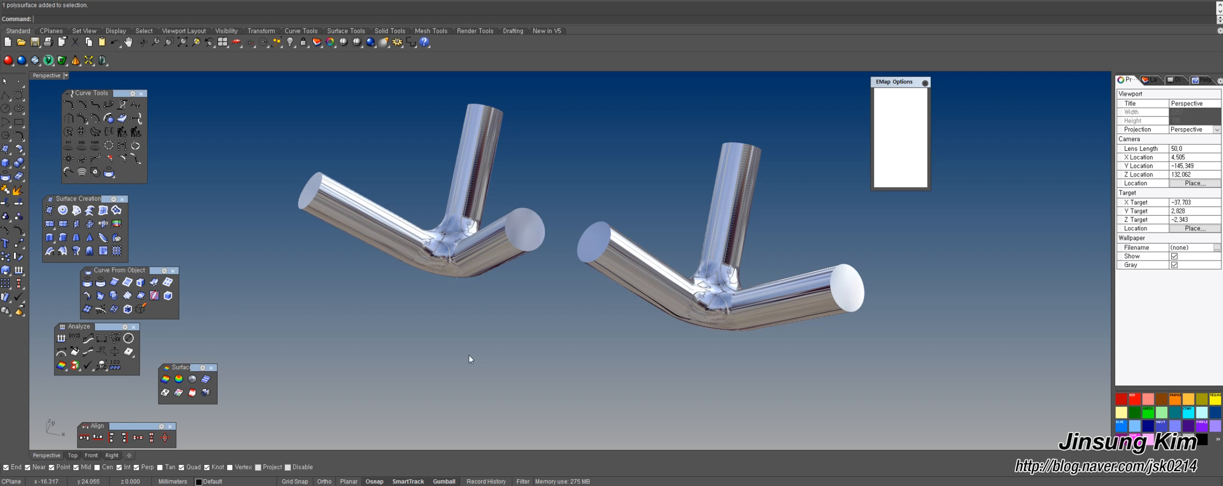
pyautogui.moveTo(605, 328); pyautogui.dragTo(604, 321, button='right')
pyautogui.scroll(-2, 702, 312)
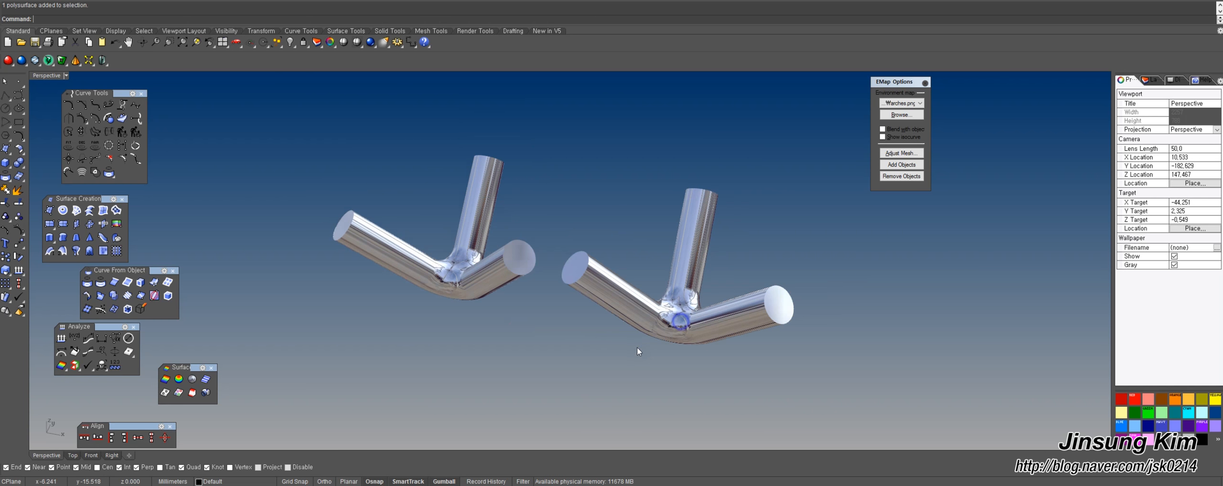